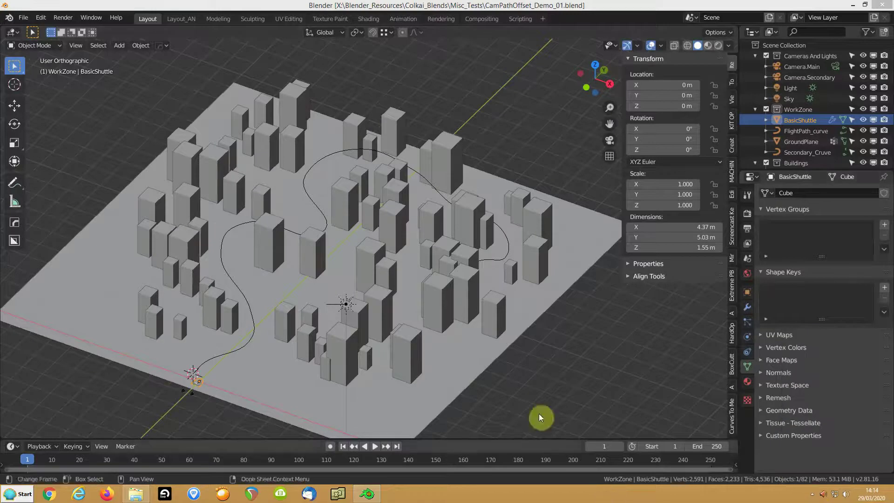
pyautogui.click(372, 4)
pyautogui.moveTo(385, 101); pyautogui.dragTo(383, 112, button='middle')
pyautogui.keyDown('shift'); pyautogui.moveTo(279, 242); pyautogui.dragTo(320, 201, button='middle'); pyautogui.keyUp('shift')
pyautogui.scroll(-3, 298, 204)
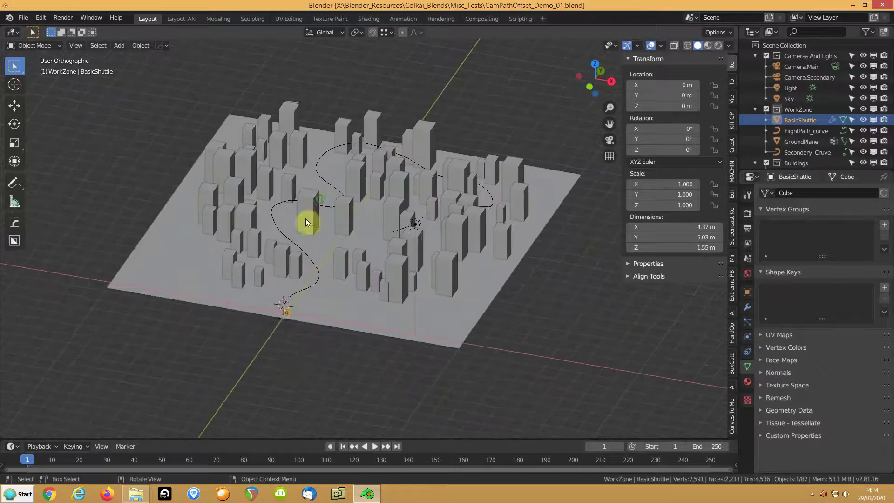
pyautogui.scroll(2, 301, 288)
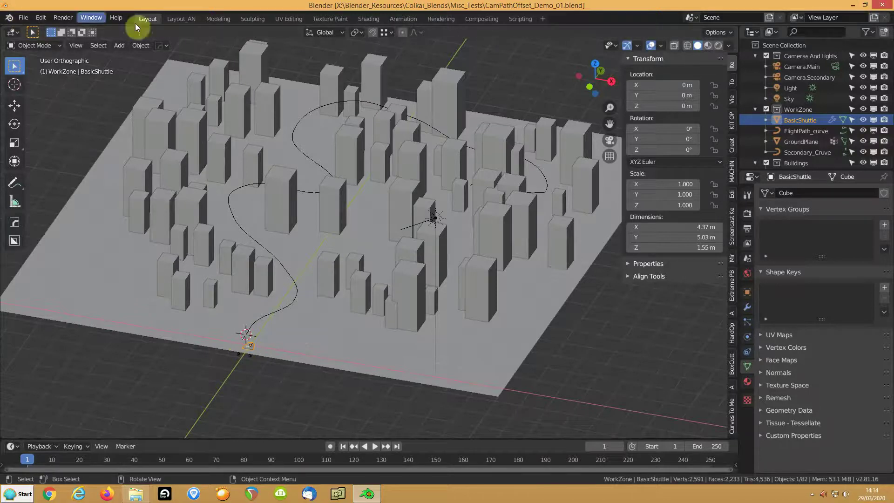
# Open the recent file CamPathOffset_Demo_02.blend and switch to the Layout workspace.
pyautogui.click(23, 18)
pyautogui.moveTo(38, 51)
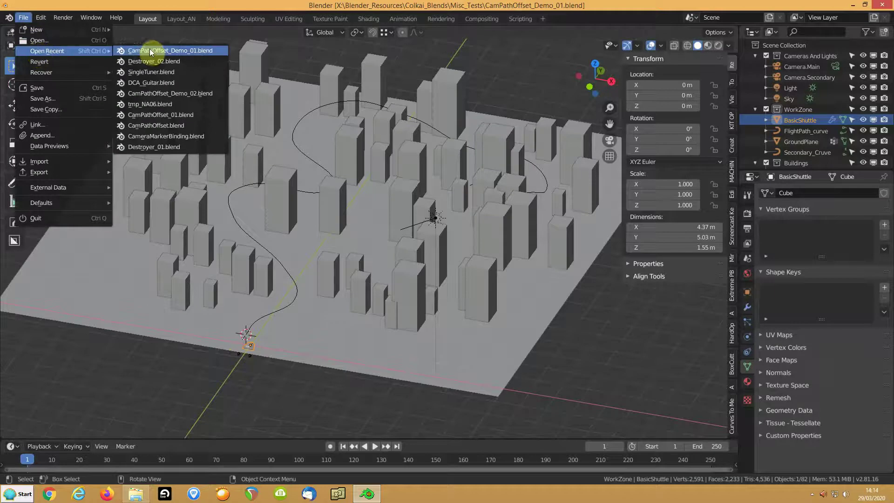
pyautogui.click(163, 91)
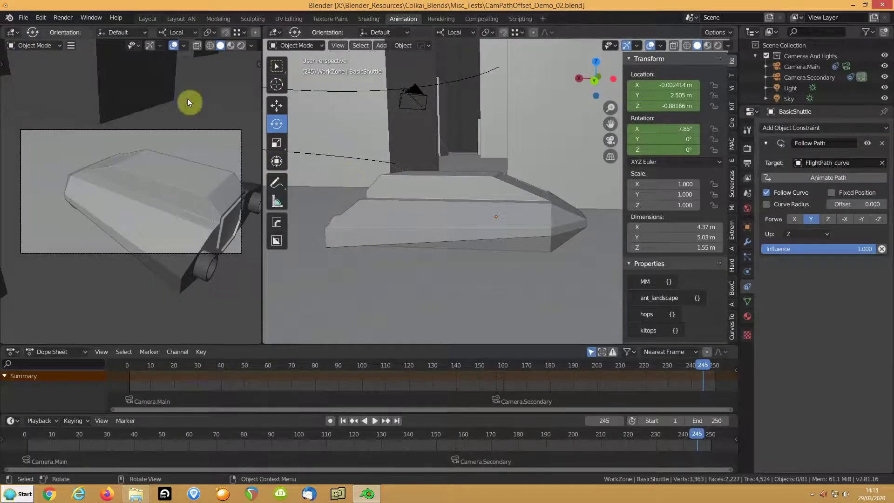
pyautogui.click(147, 18)
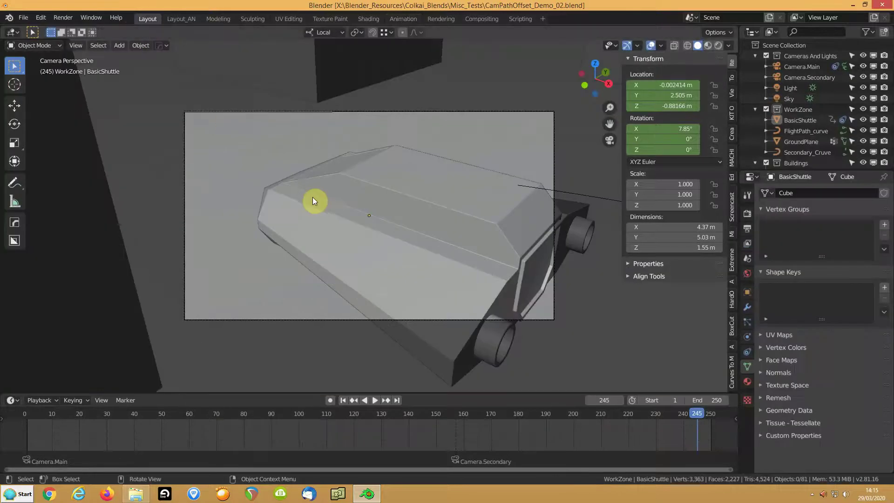
# Play the finished shuttle animation from frame 1 through the camera, and stop the playback.
pyautogui.click(344, 400)
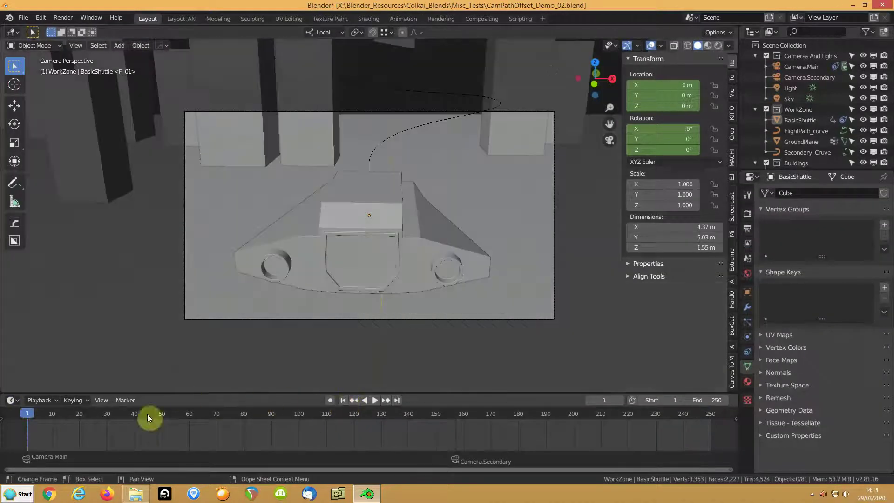
pyautogui.click(374, 401)
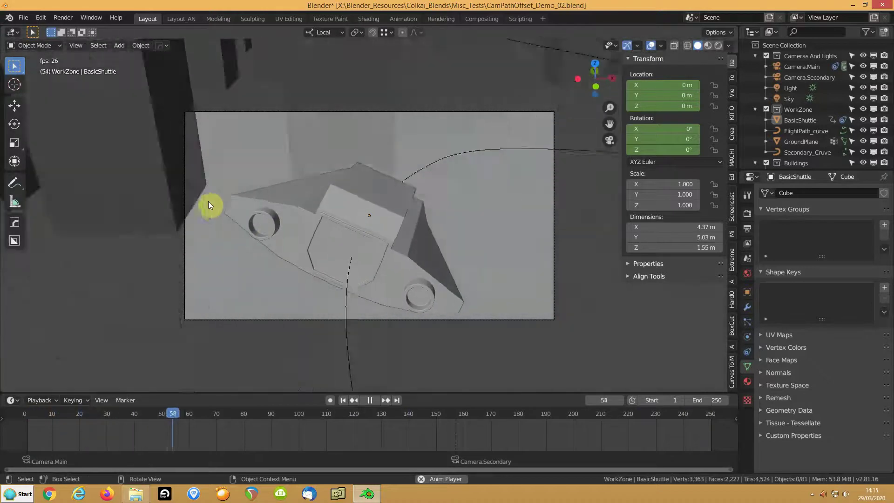
pyautogui.click(369, 399)
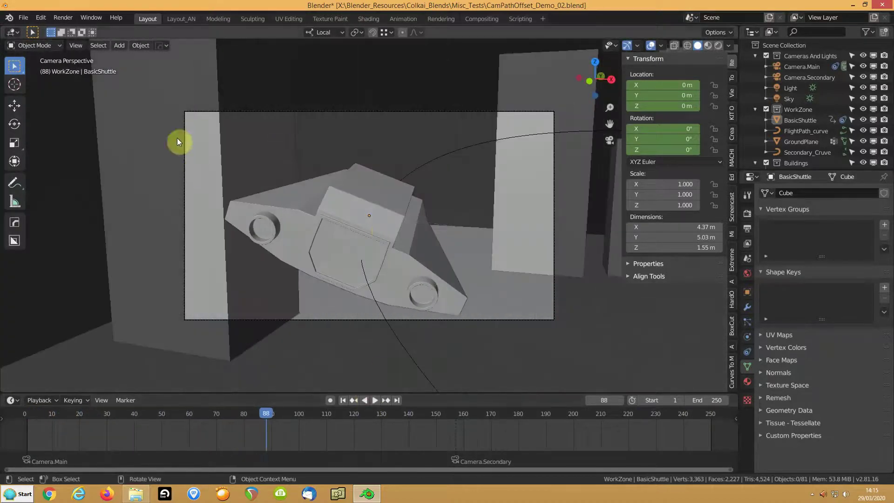
# Reopen the recent file CamPathOffset_Demo_01.blend without saving the changes to CamPathOffset_Demo_02.
pyautogui.click(23, 17)
pyautogui.moveTo(35, 52)
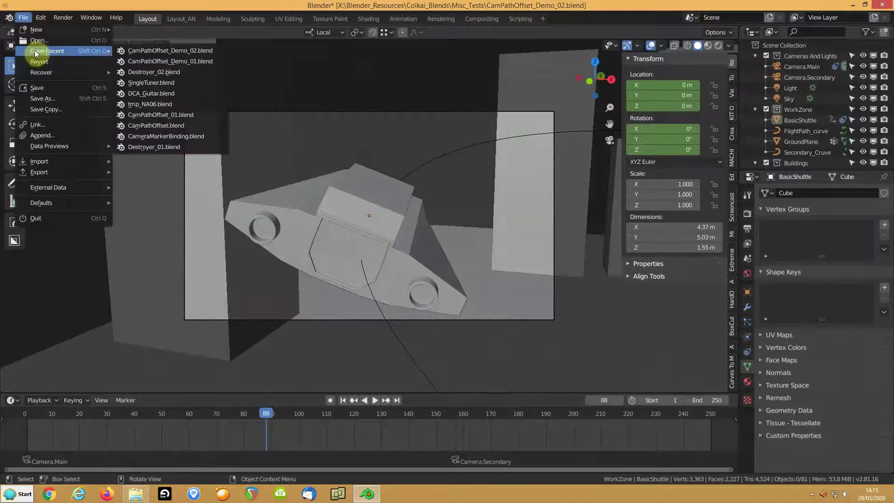
pyautogui.click(158, 61)
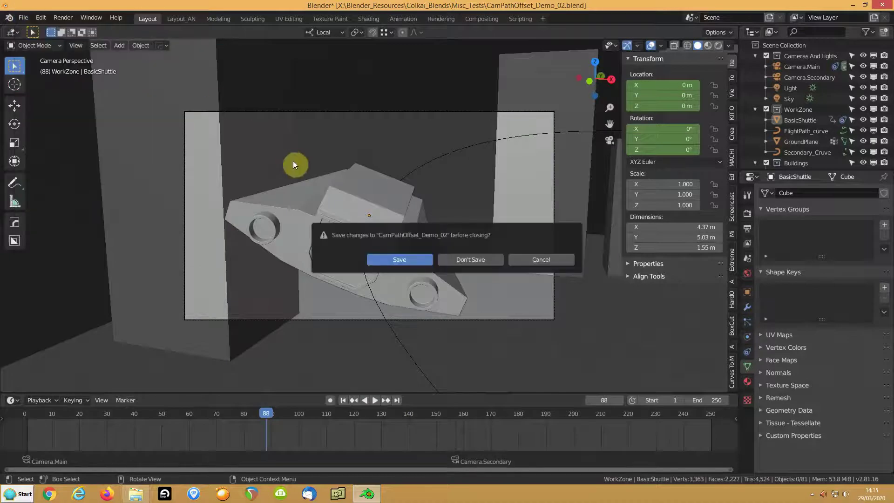
pyautogui.click(463, 258)
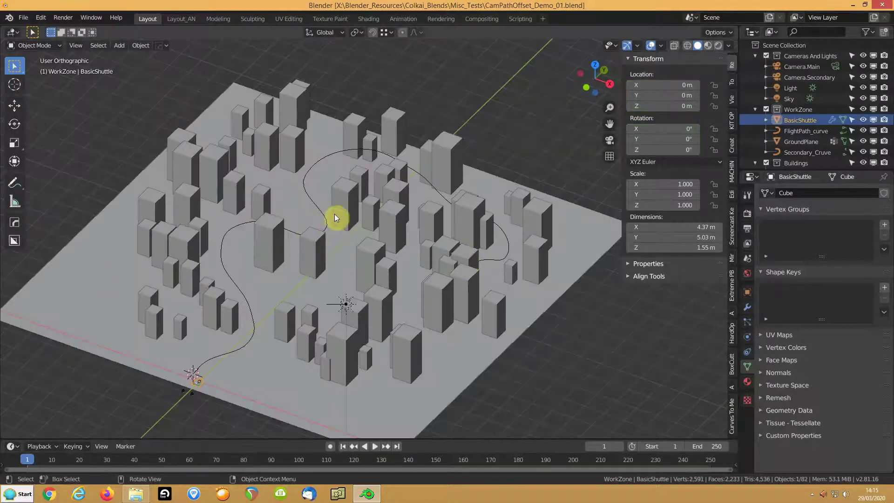
# Switch the viewport to Material Preview shading and snap BasicShuttle to the 3D cursor at the start of the flight path.
pyautogui.click(708, 45)
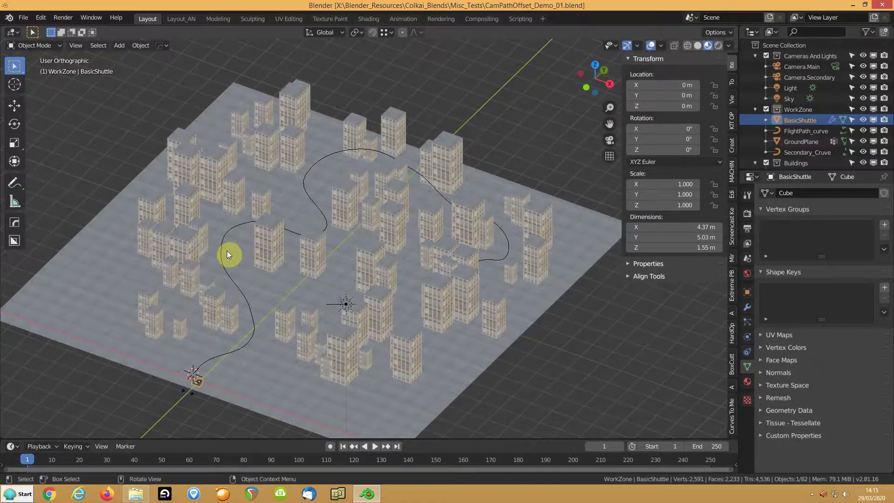
pyautogui.moveTo(322, 239); pyautogui.dragTo(337, 221, button='middle')
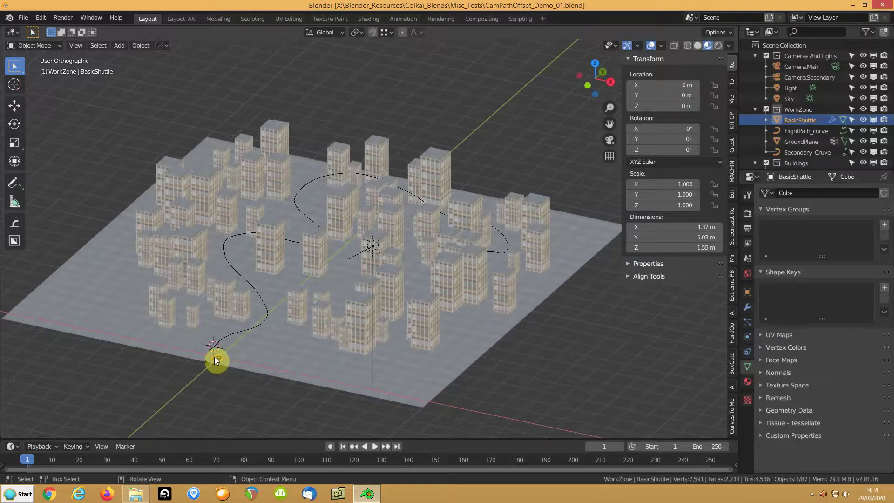
pyautogui.press('KP_Decimal')
pyautogui.scroll(-8, 277, 320)
pyautogui.hotkey('shift', 's')
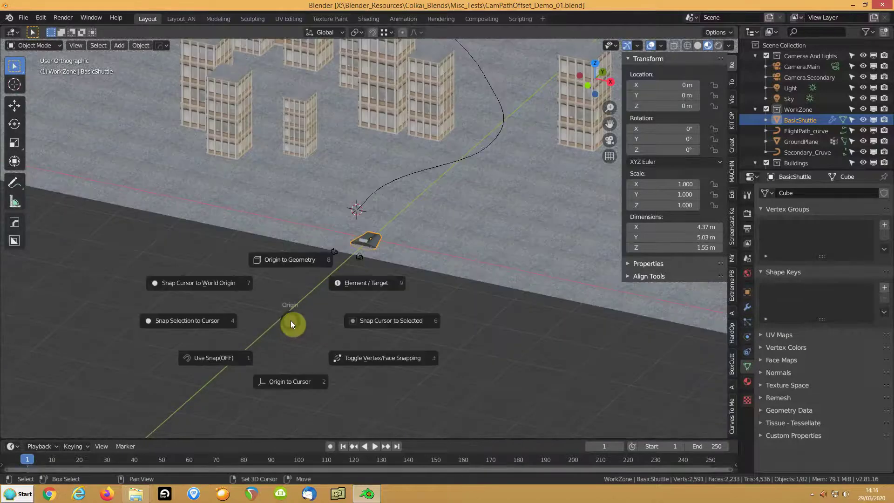
pyautogui.press('KP_7')
# Try to apply BasicShuttle's location transform, and undo it.
pyautogui.hotkey('ctrl', 'a')
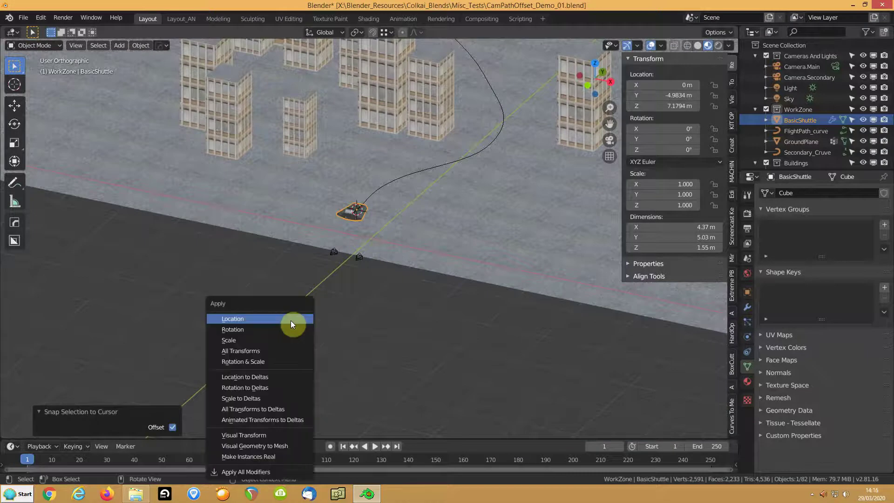
pyautogui.click(291, 320)
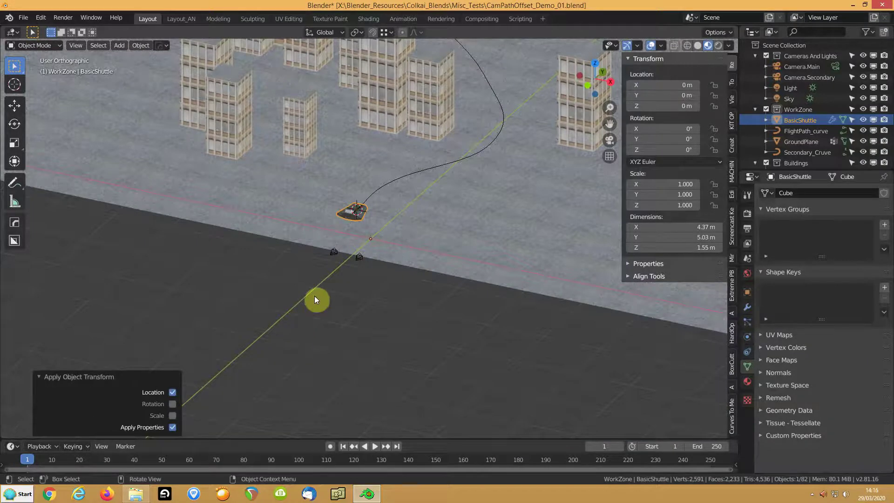
pyautogui.hotkey('ctrl', 'z')
# Examine the main camera, the flight path curve, the secondary camera and the secondary curve among the buildings.
pyautogui.moveTo(350, 247); pyautogui.dragTo(267, 261, button='middle')
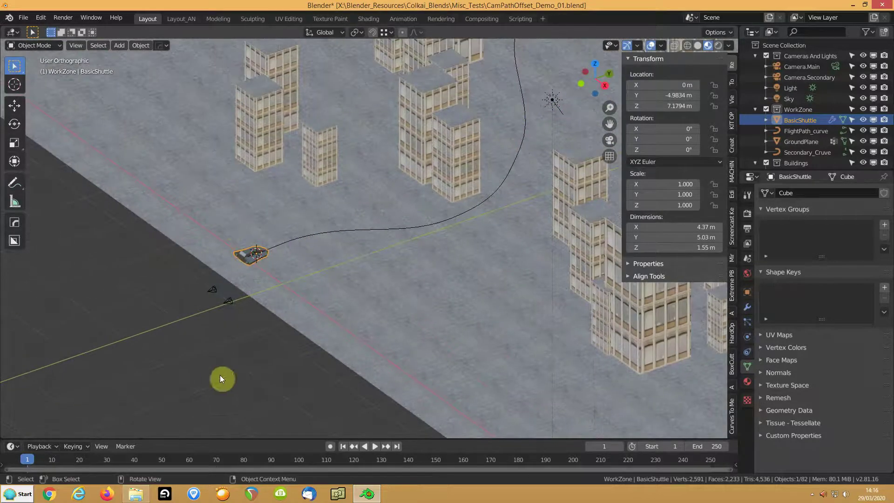
pyautogui.click(213, 297)
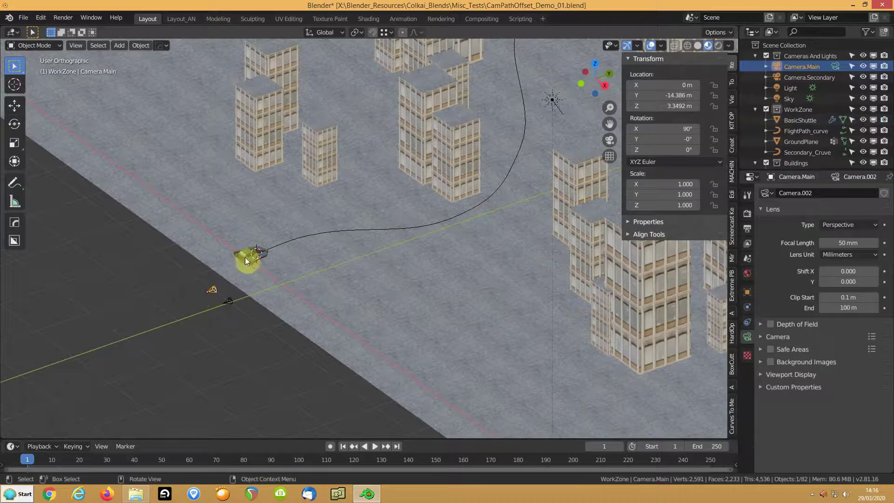
pyautogui.click(308, 238)
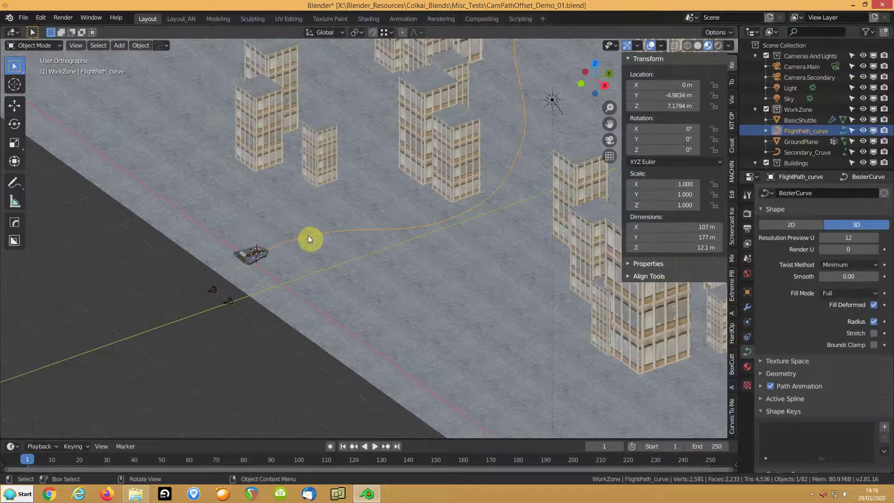
pyautogui.click(229, 300)
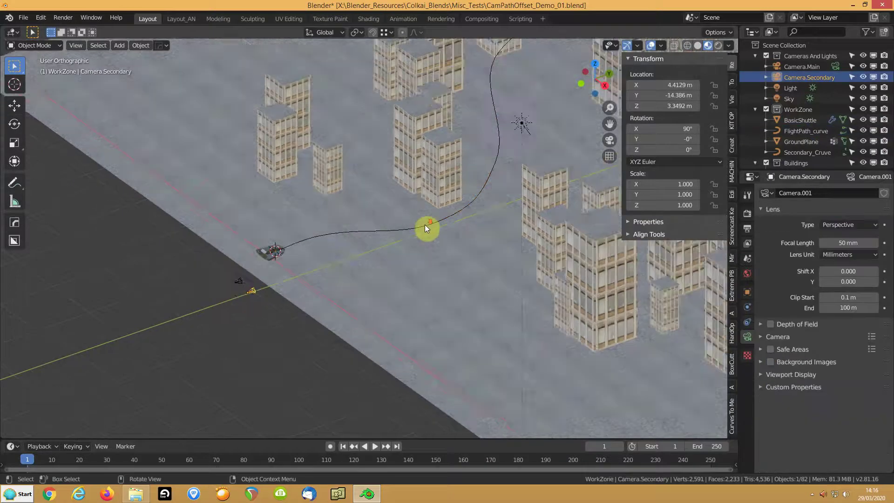
pyautogui.scroll(-3, 424, 224)
pyautogui.moveTo(487, 199); pyautogui.dragTo(454, 293, button='middle')
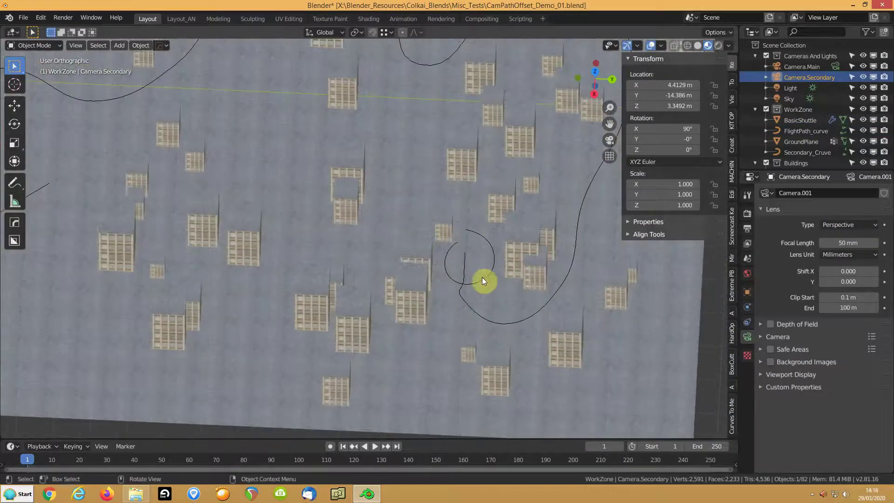
pyautogui.moveTo(171, 307); pyautogui.dragTo(375, 219, button='middle')
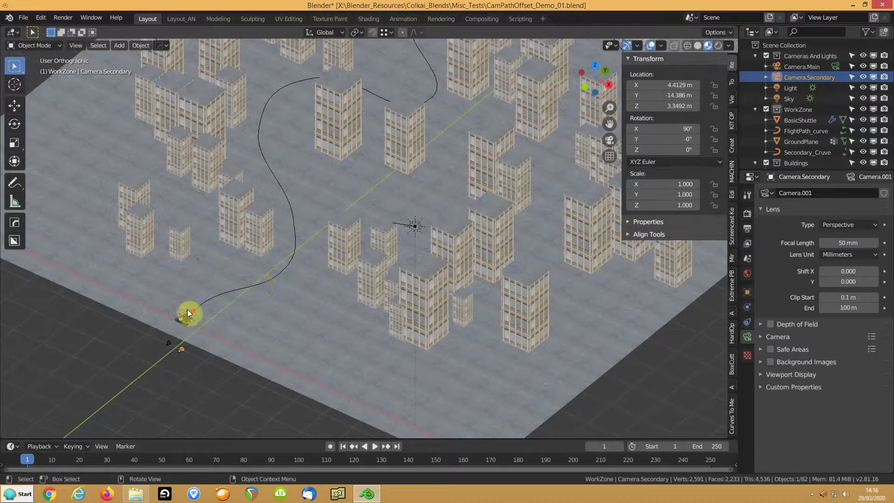
pyautogui.scroll(4, 186, 309)
pyautogui.keyDown('shift'); pyautogui.moveTo(429, 199); pyautogui.dragTo(451, 185, button='middle'); pyautogui.keyUp('shift')
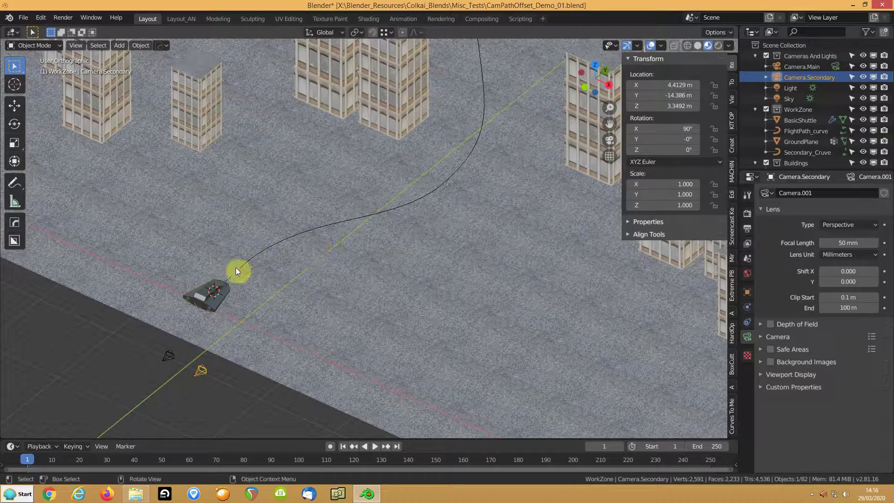
pyautogui.click(213, 291)
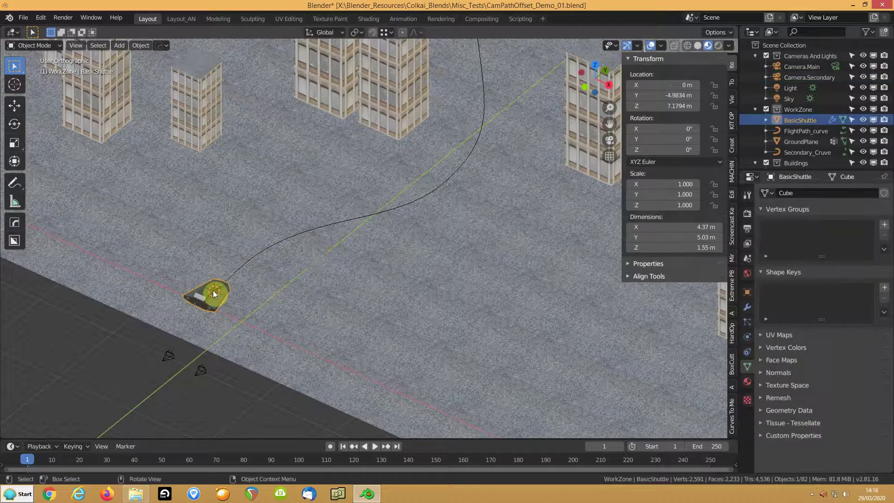
pyautogui.keyDown('shift'); pyautogui.click(268, 246); pyautogui.keyUp('shift')
pyautogui.hotkey('ctrl', 'p')
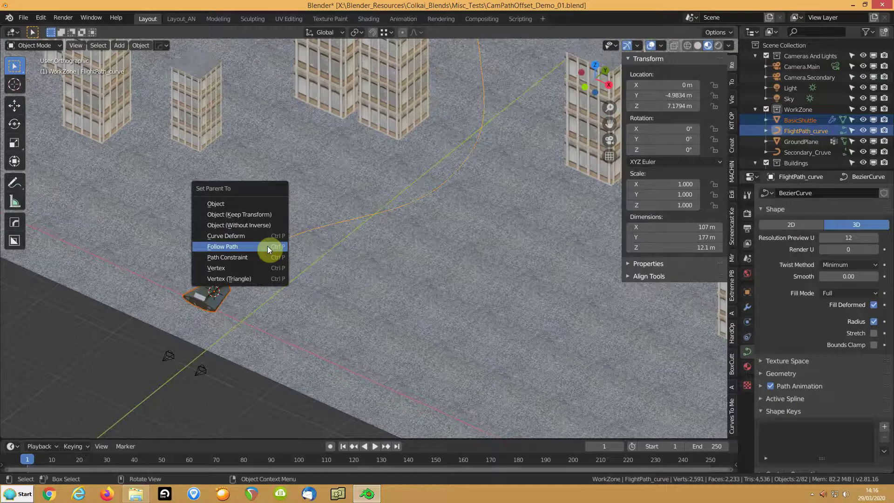
pyautogui.click(267, 245)
pyautogui.click(74, 326)
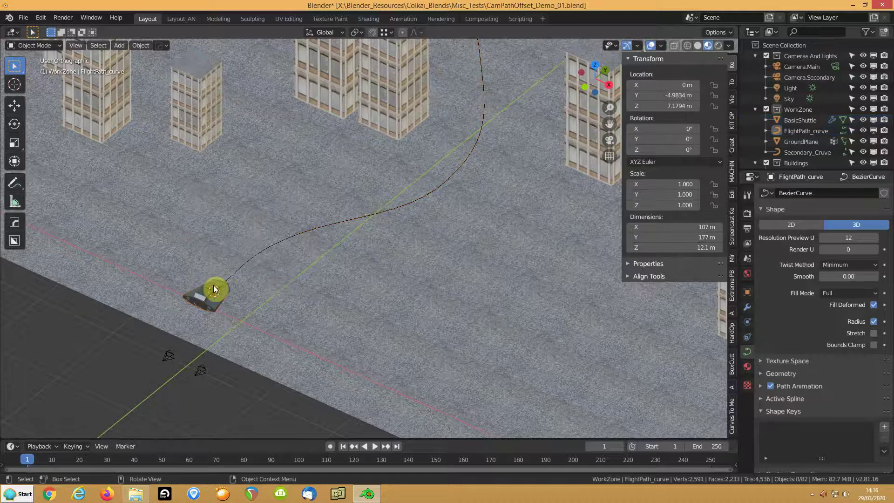
# Select FlightPath_curve and expand its Path Animation settings.
pyautogui.click(274, 243)
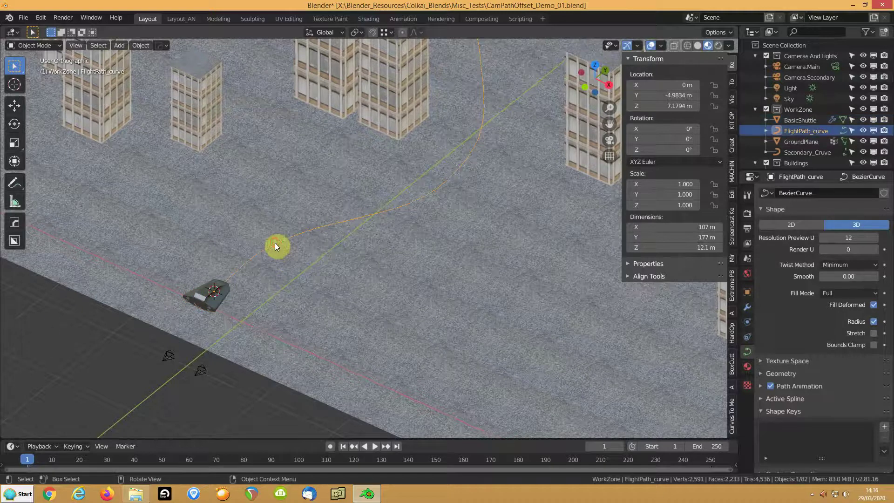
pyautogui.click(760, 387)
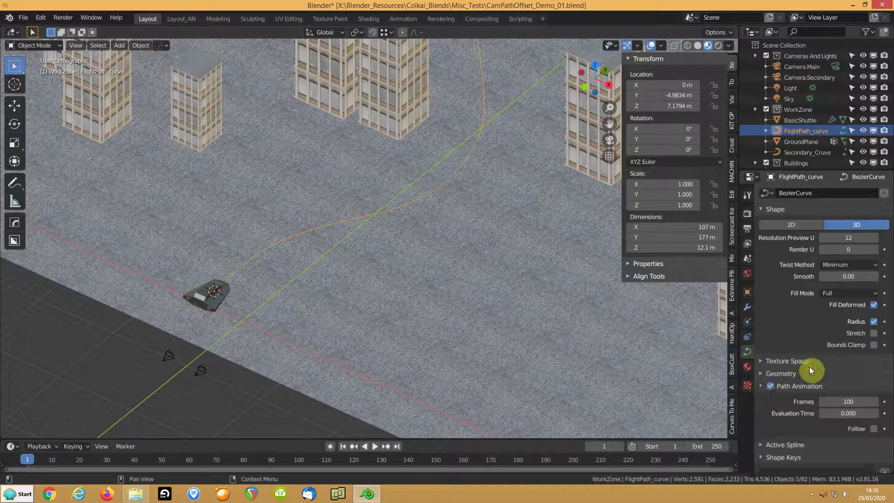
pyautogui.scroll(-3, 807, 393)
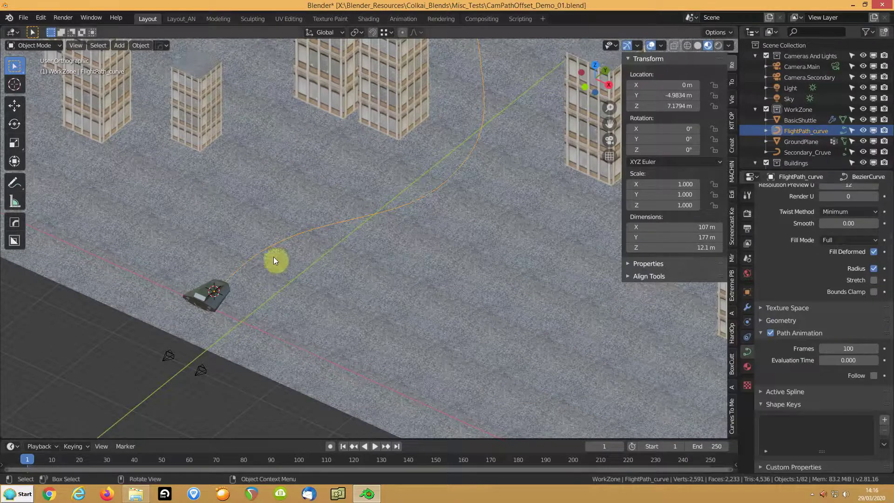
pyautogui.scroll(-5, 387, 269)
pyautogui.keyDown('shift'); pyautogui.moveTo(410, 235); pyautogui.dragTo(232, 349, button='middle'); pyautogui.keyUp('shift')
pyautogui.keyDown('ctrl'); pyautogui.moveTo(353, 231); pyautogui.dragTo(341, 256, button='middle'); pyautogui.keyUp('ctrl')
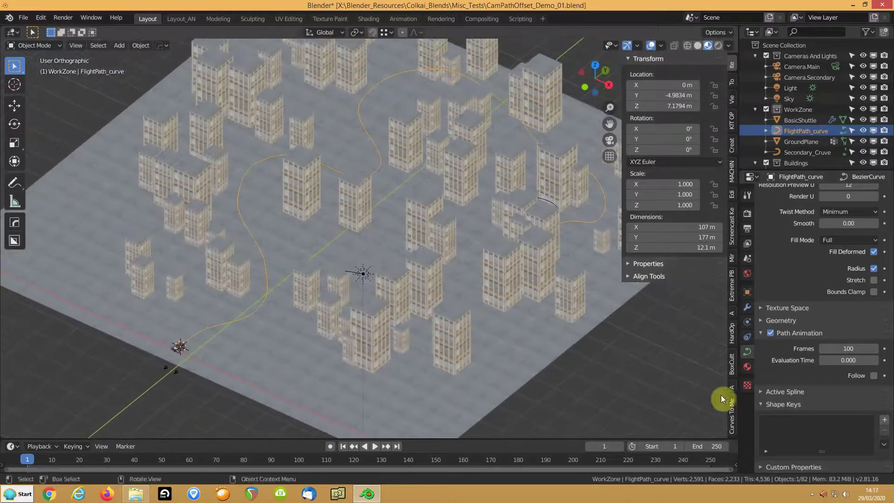
# Keyframe FlightPath_curve's Evaluation Time at 1.000 on frame 1 and switch to the Animation workspace.
pyautogui.click(851, 360)
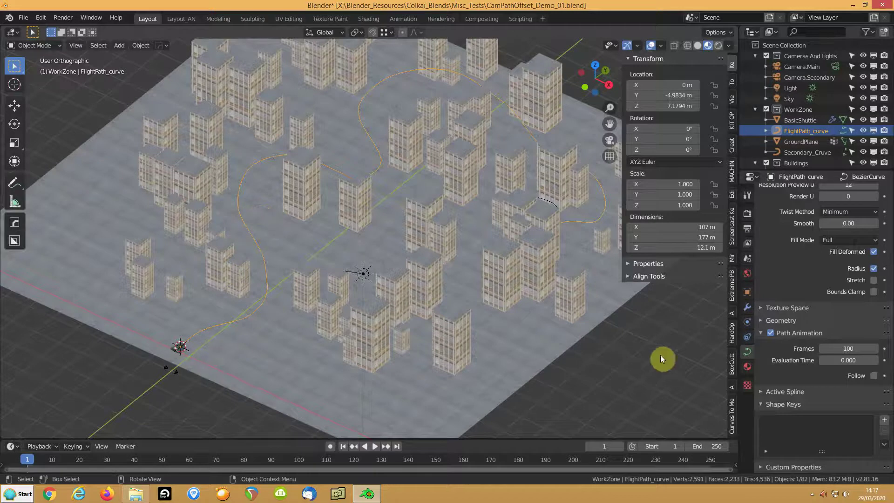
pyautogui.click(242, 322)
pyautogui.click(243, 322)
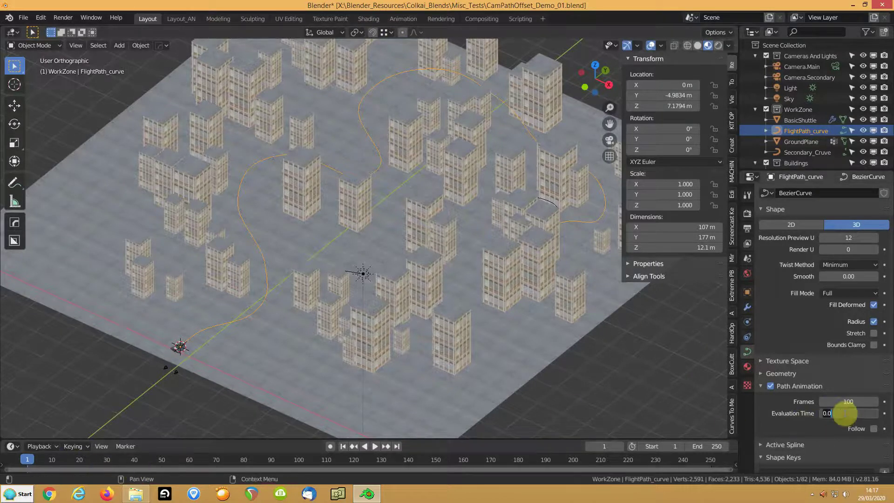
pyautogui.rightClick(844, 413)
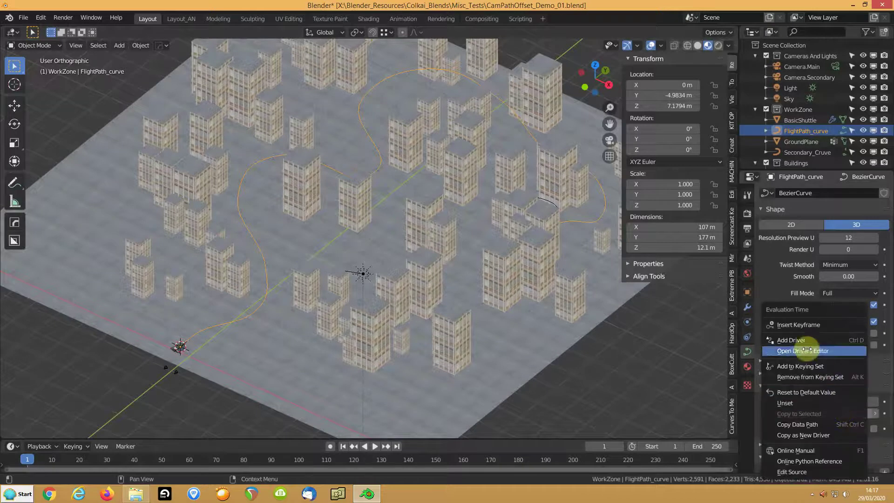
pyautogui.click(799, 324)
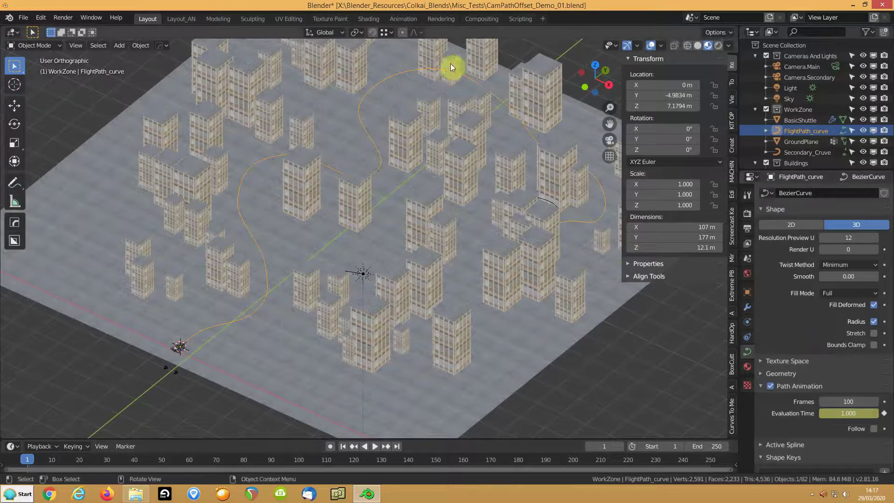
pyautogui.click(402, 20)
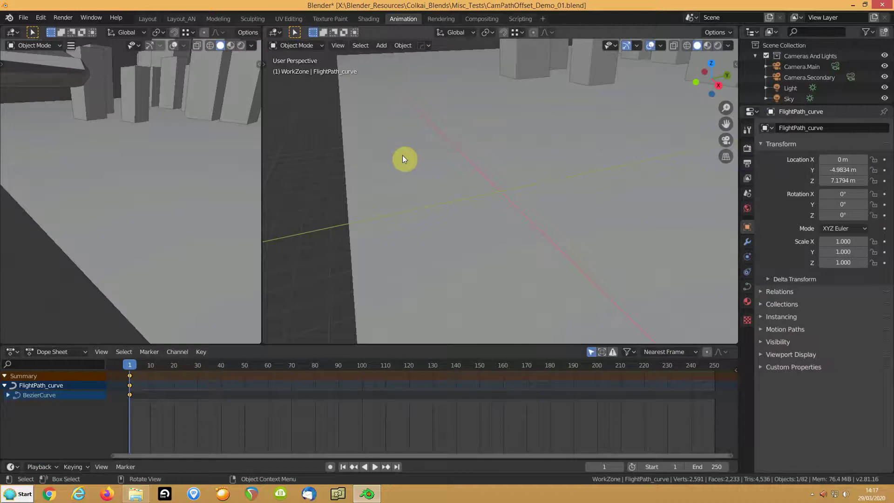
# Switch the 3D view to the Graph Editor and show FlightPath_curve's Evaluation Time channel, fitted to the frame range.
pyautogui.hotkey('shift', 'F6')
pyautogui.click(270, 66)
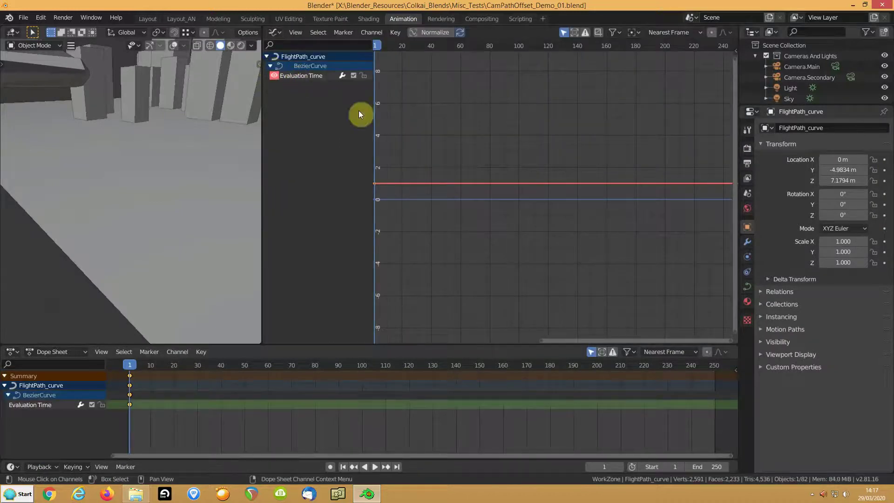
pyautogui.press('Home')
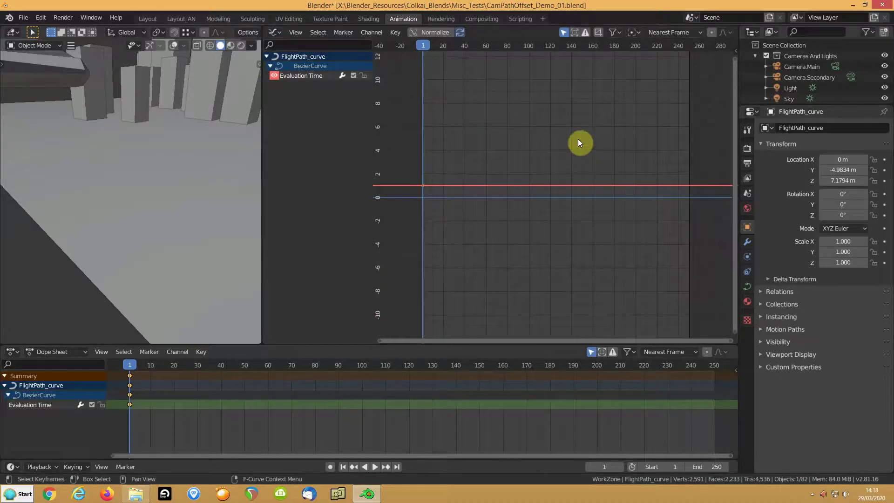
# Add a Generator modifier to the Evaluation Time F-curve.
pyautogui.press('n')
pyautogui.click(733, 94)
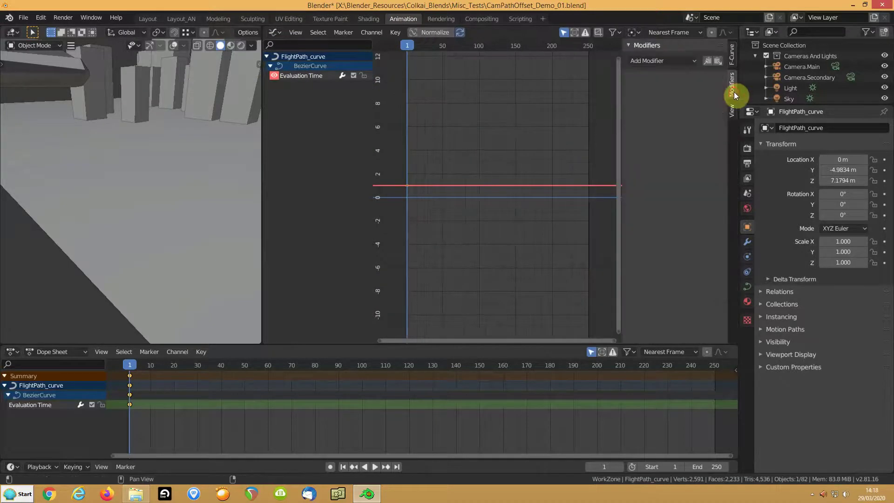
pyautogui.click(690, 61)
pyautogui.click(664, 73)
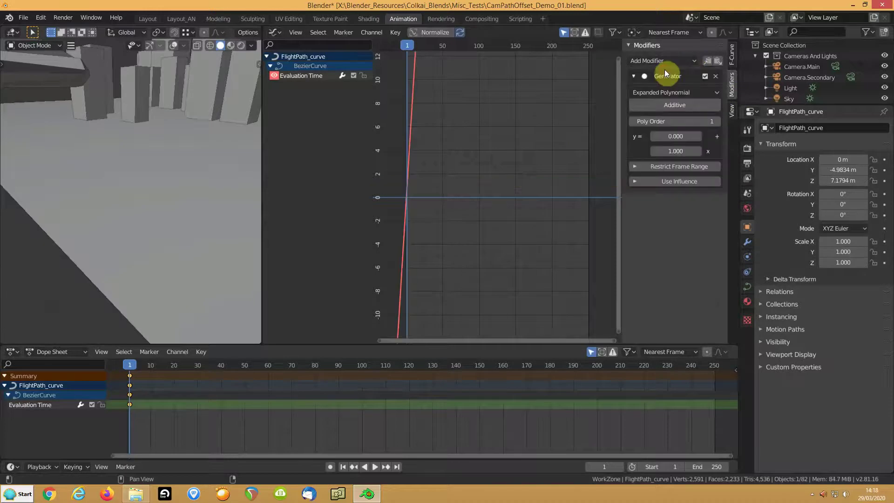
pyautogui.keyDown('ctrl'); pyautogui.moveTo(411, 117); pyautogui.dragTo(457, 195, button='middle'); pyautogui.keyUp('ctrl')
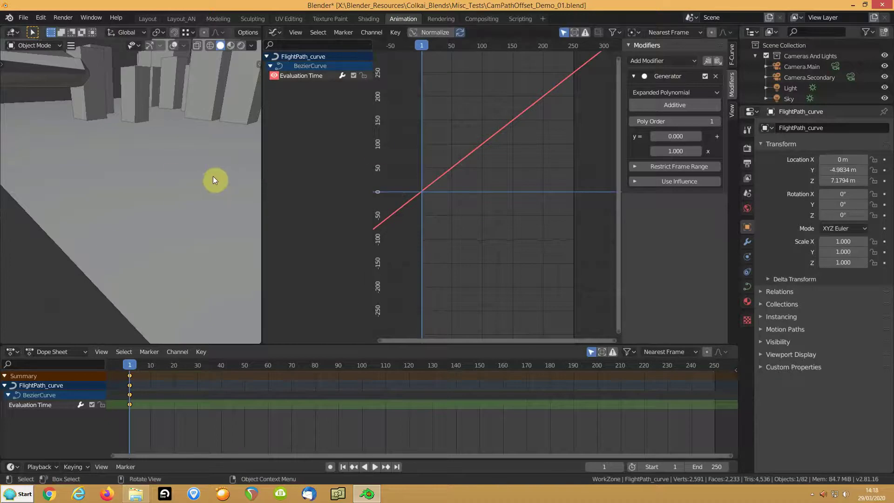
# In the Layout workspace, enable Follow for FlightPath_curve's path animation and play the timeline to check the Evaluation Time.
pyautogui.click(140, 18)
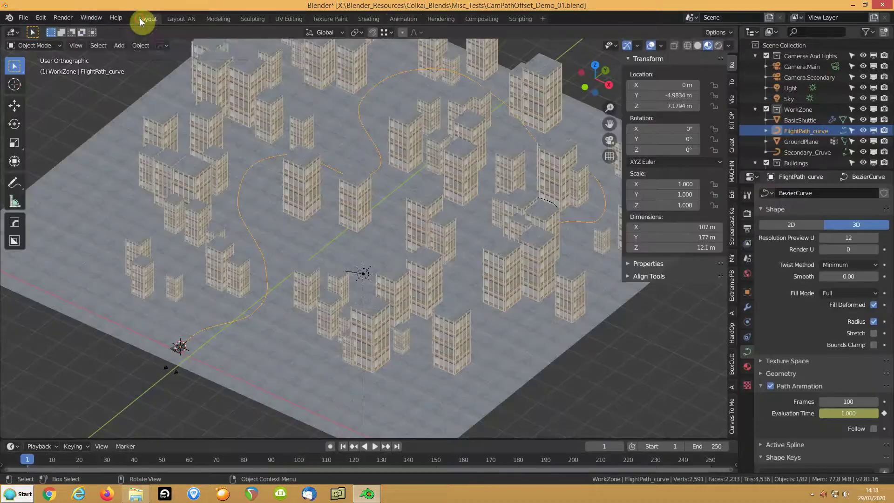
pyautogui.click(859, 431)
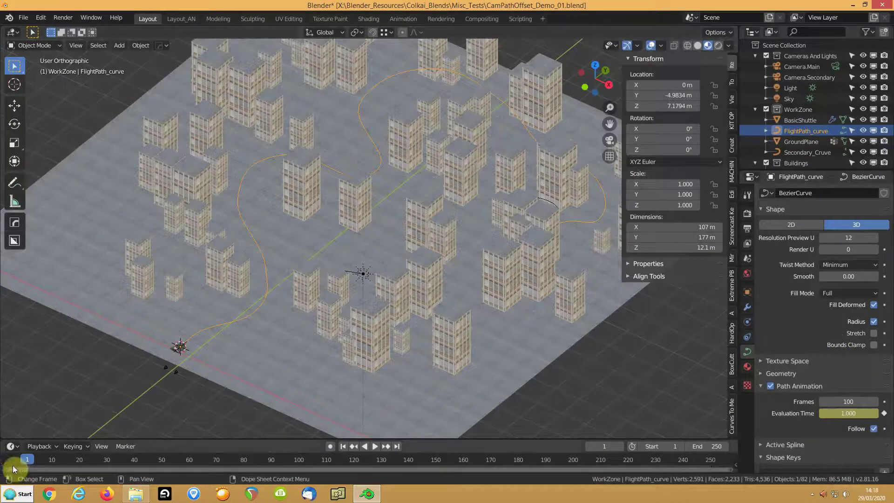
pyautogui.press('space')
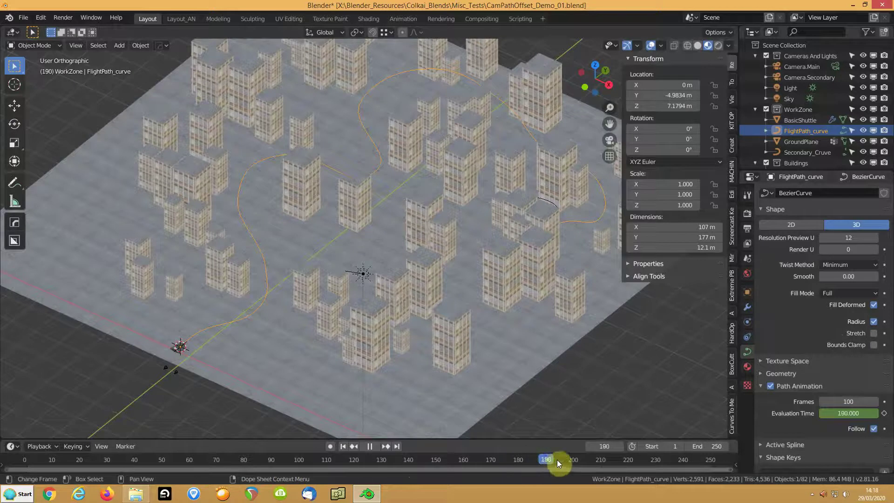
pyautogui.moveTo(607, 448); pyautogui.dragTo(130, 470)
pyautogui.press('space')
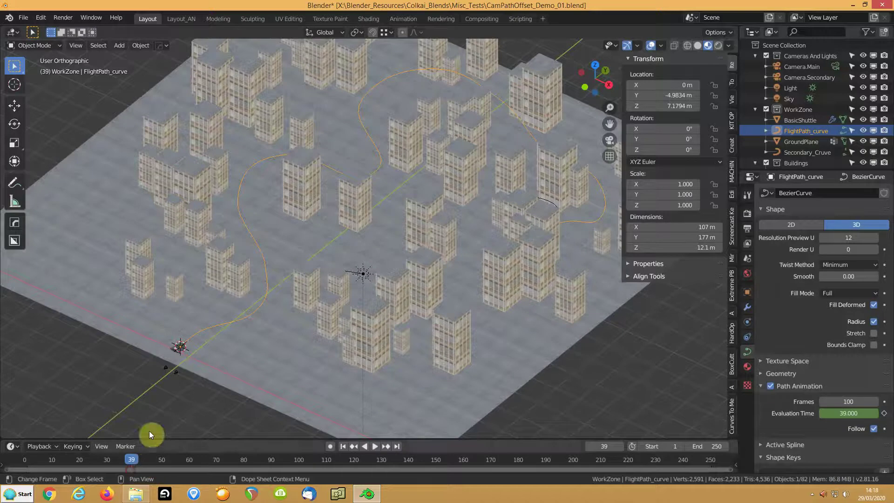
# Disable the Generator modifier in the Animation workspace and move the playhead to frame 50.
pyautogui.click(405, 18)
pyautogui.click(705, 76)
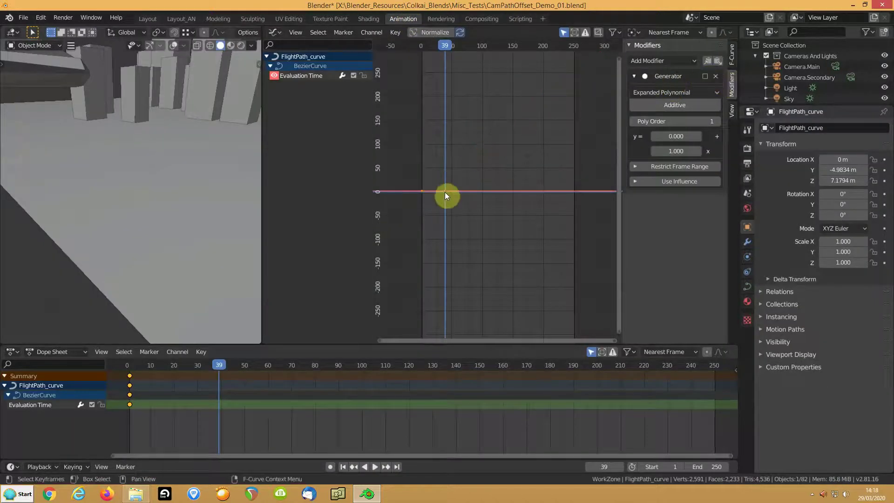
pyautogui.moveTo(446, 46); pyautogui.dragTo(451, 48)
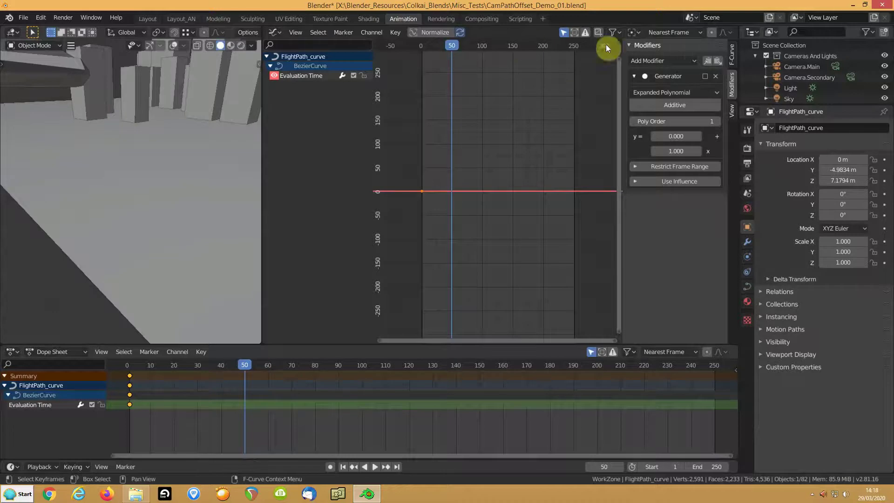
# Try to set the frame 1 Evaluation Time keyframe's value to 50, and undo it.
pyautogui.click(731, 57)
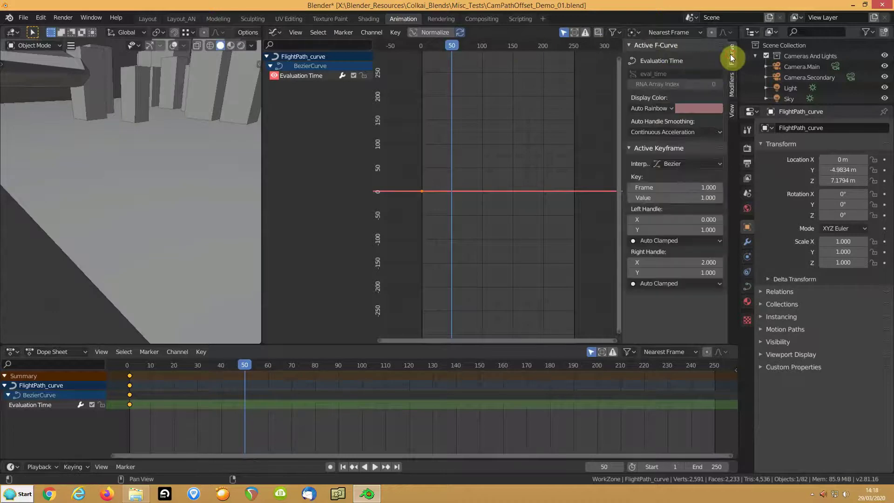
pyautogui.click(669, 197)
pyautogui.write('50')
pyautogui.press('Return')
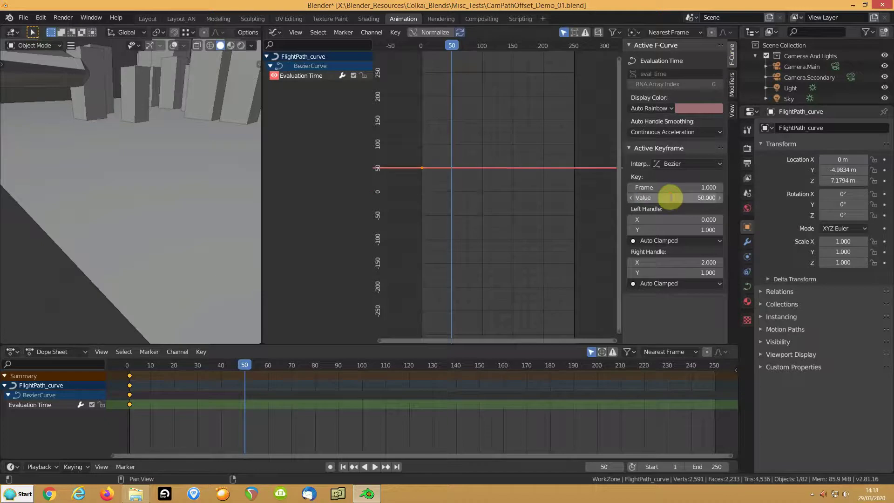
pyautogui.hotkey('ctrl', 'z')
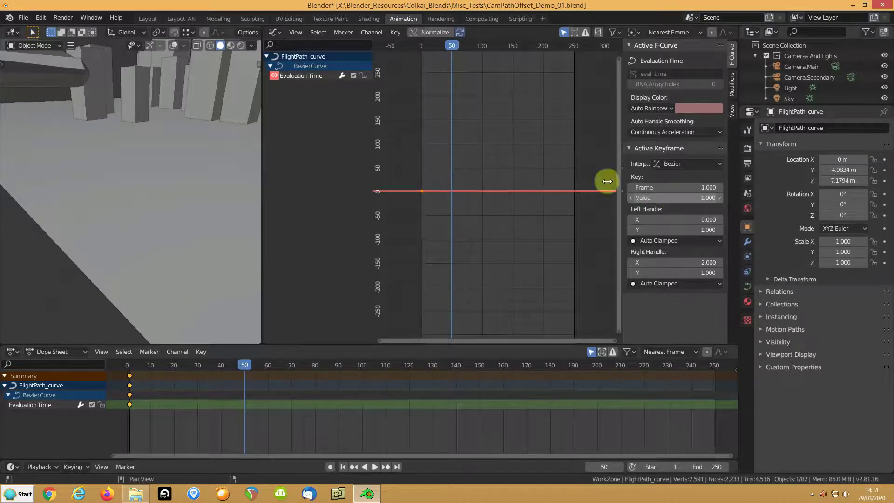
# Insert an Evaluation Time keyframe at frame 50 on the selected channel and set its value to 50.
pyautogui.press('i')
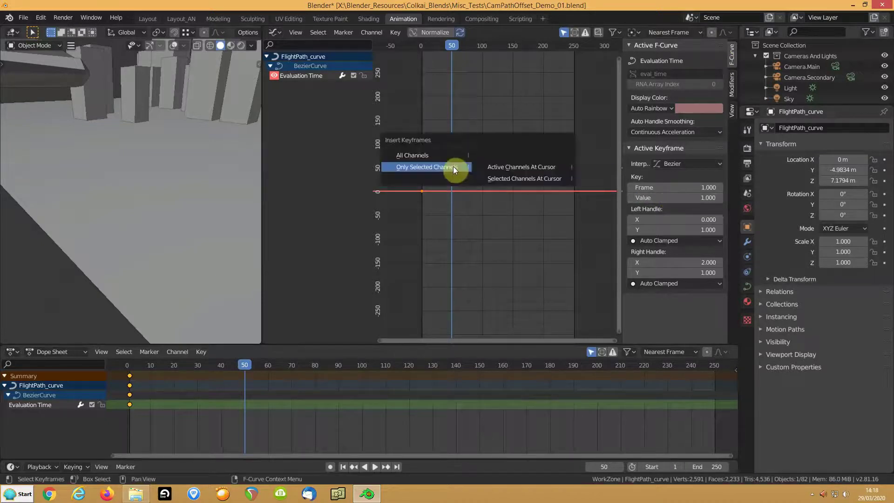
pyautogui.click(432, 169)
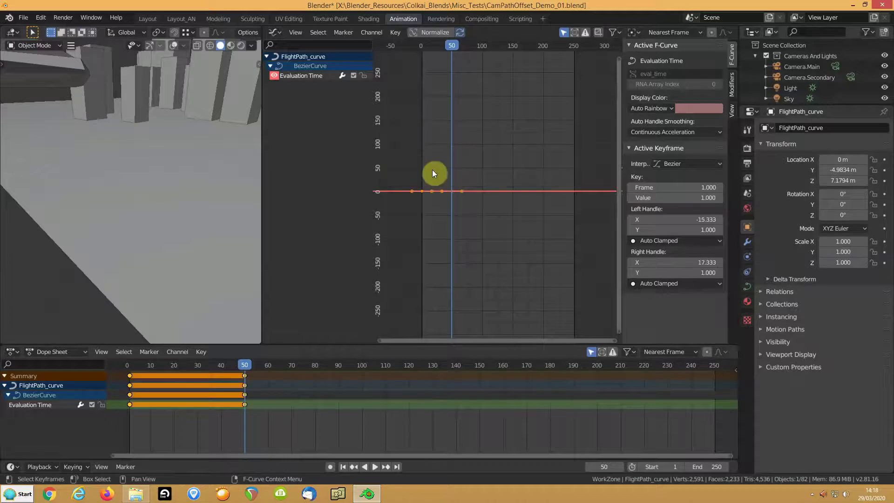
pyautogui.click(451, 191)
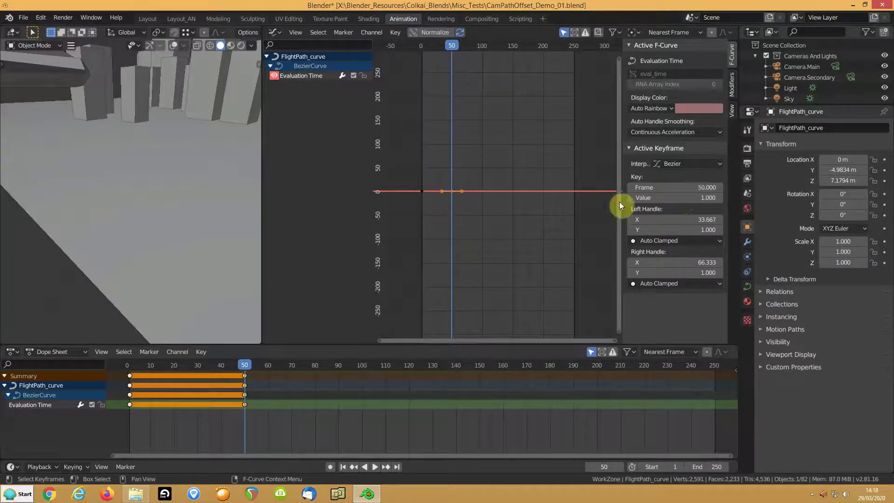
pyautogui.click(679, 197)
pyautogui.write('50')
pyautogui.press('Return')
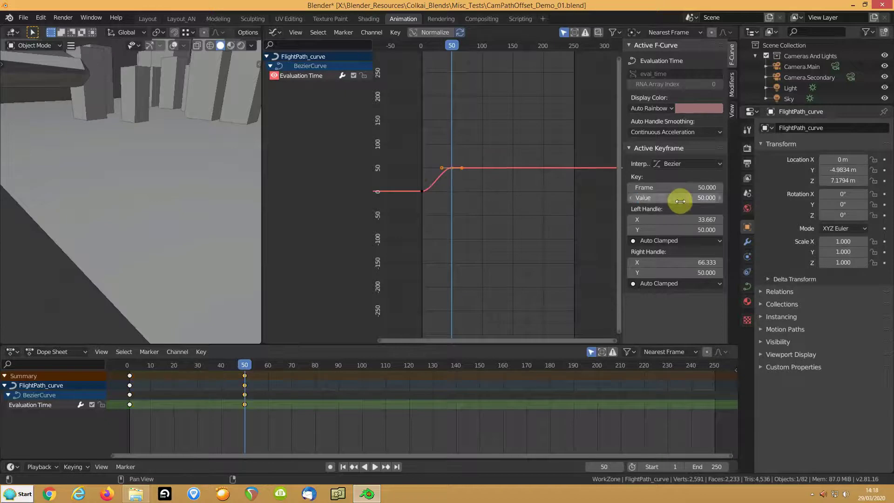
# Set the Evaluation Time keyframes to Linear interpolation and the F-curve to Linear Extrapolation.
pyautogui.click(424, 169)
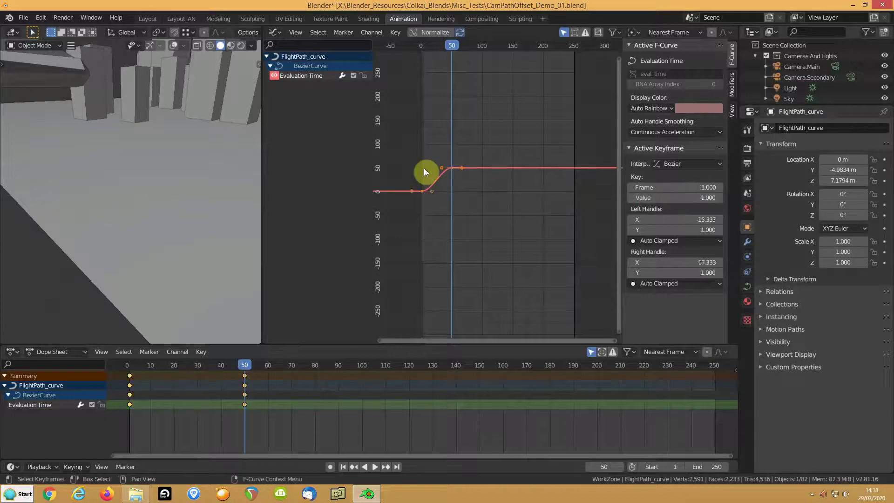
pyautogui.press('t')
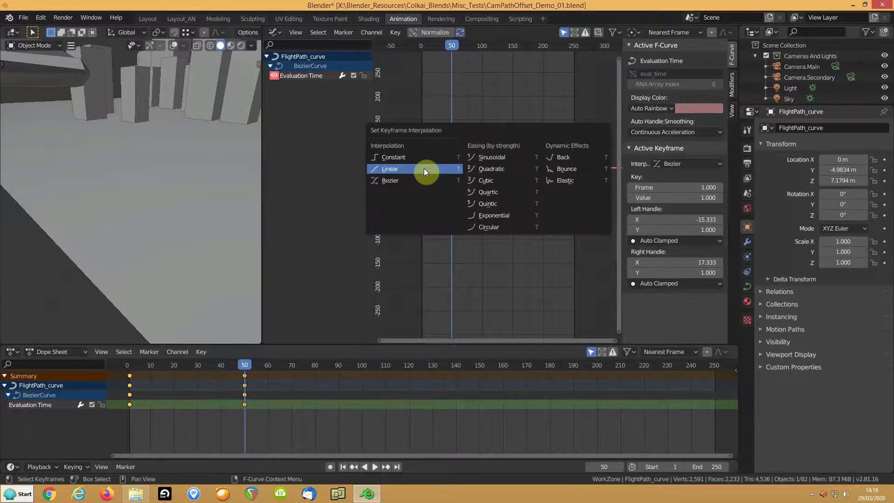
pyautogui.click(424, 168)
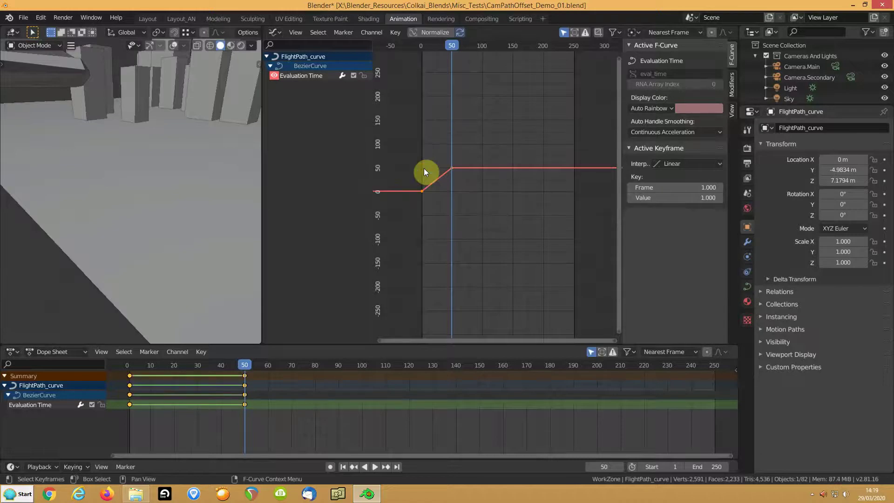
pyautogui.hotkey('shift', 'e')
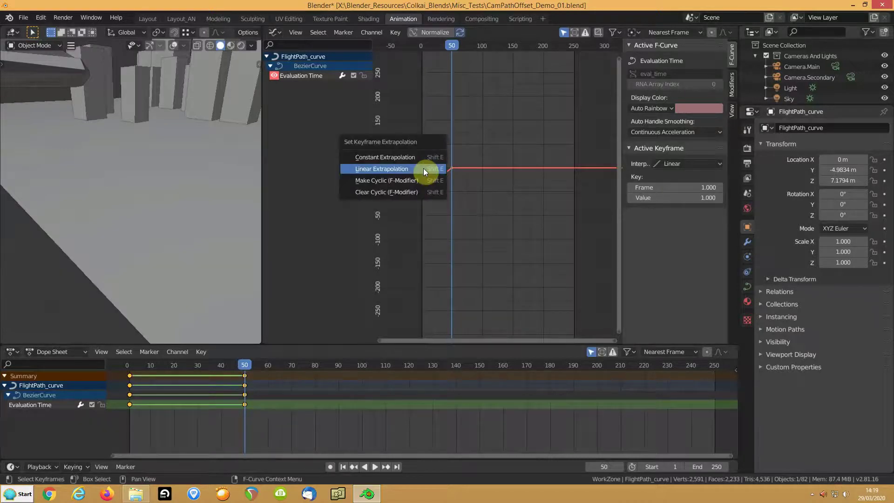
pyautogui.click(423, 169)
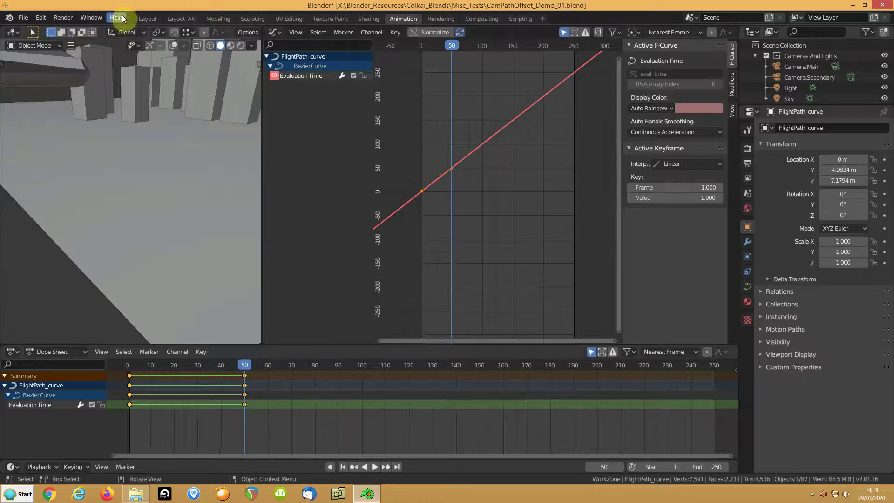
# Return to the Layout workspace, then play and scrub the timeline to check how Evaluation Time changes.
pyautogui.click(146, 18)
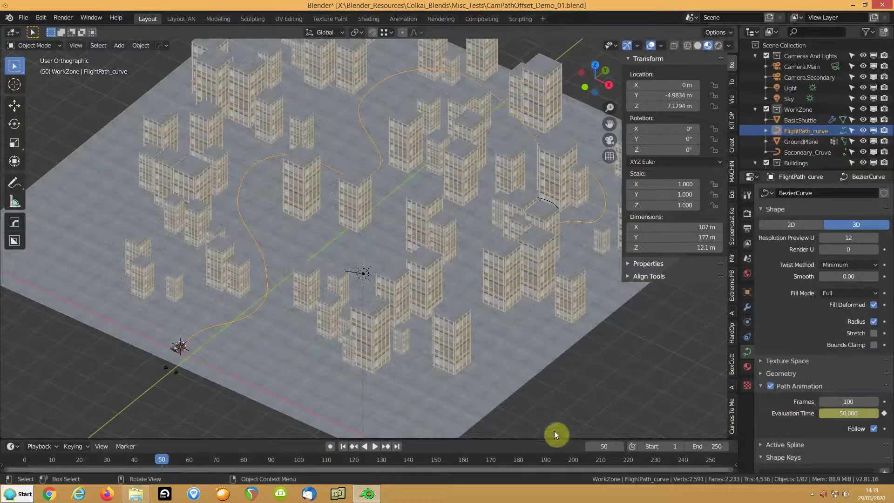
pyautogui.press('space')
pyautogui.moveTo(163, 460); pyautogui.dragTo(197, 459)
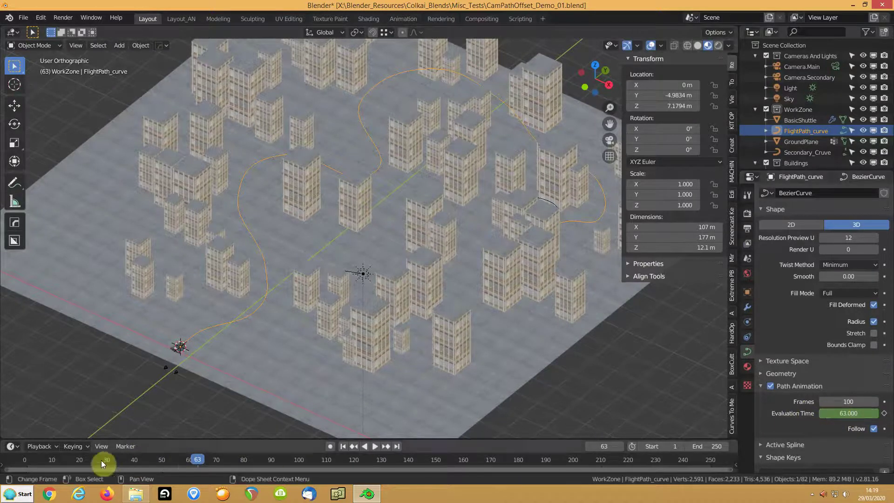
pyautogui.moveTo(196, 460); pyautogui.dragTo(161, 464)
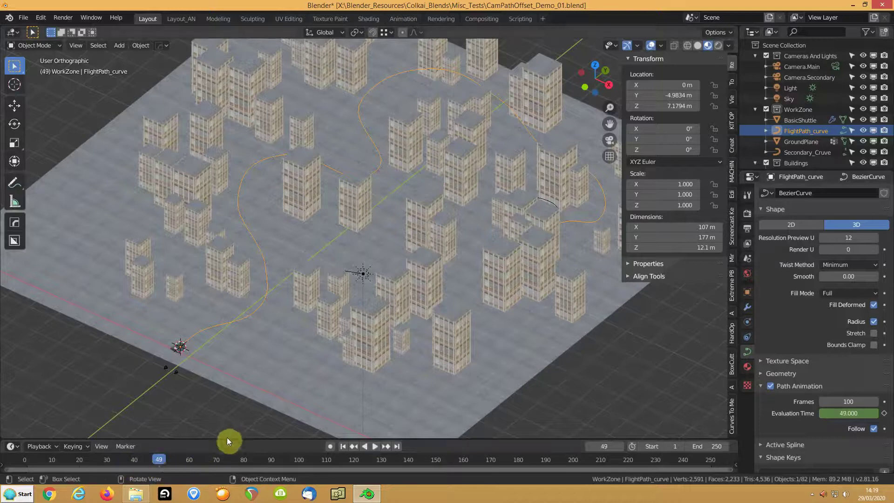
# Enlarge the timeline and delete the Evaluation Time keyframe at frame 50.
pyautogui.moveTo(227, 438); pyautogui.dragTo(234, 410)
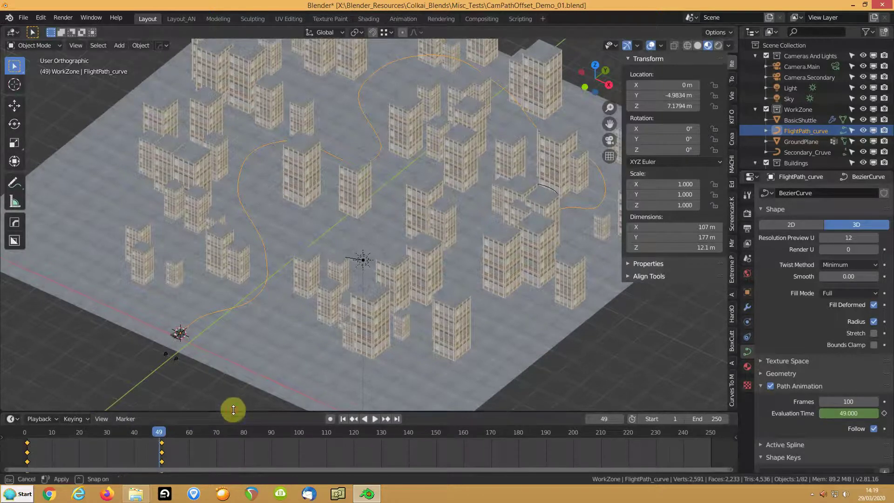
pyautogui.rightClick(162, 443)
pyautogui.click(162, 445)
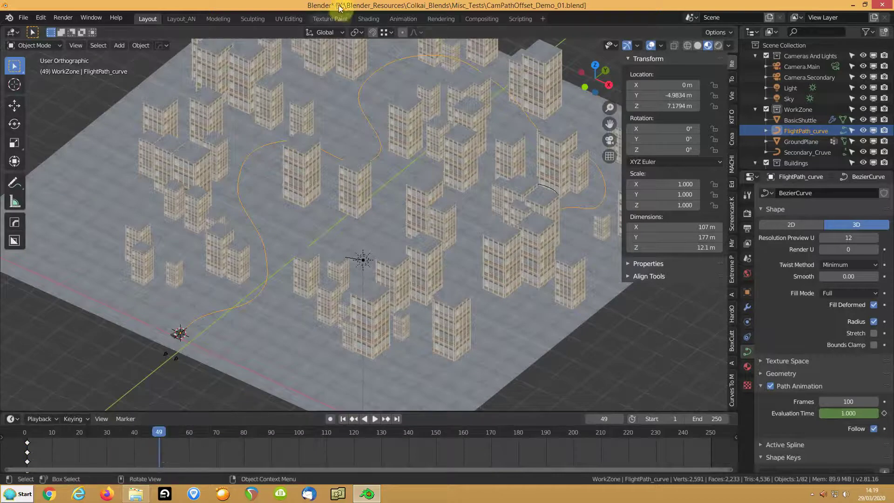
# Re-enable the Generator modifier on FlightPath_curve's Evaluation Time channel in the Animation workspace.
pyautogui.click(404, 19)
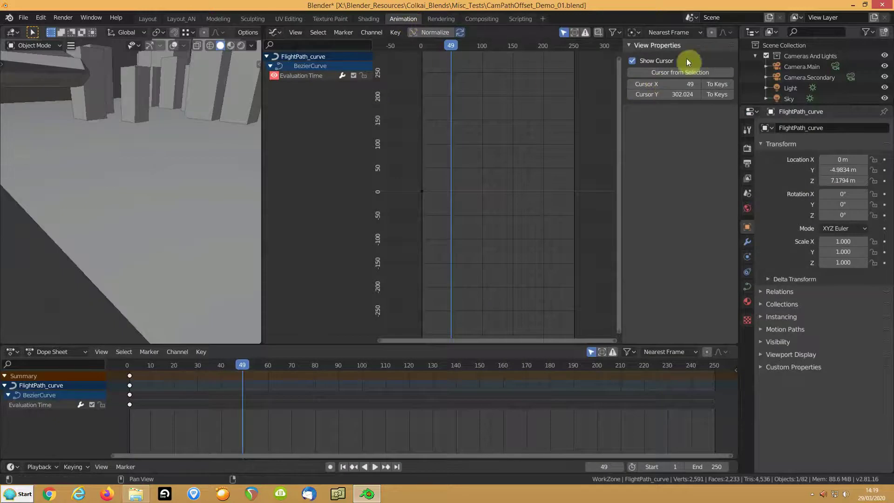
pyautogui.click(310, 76)
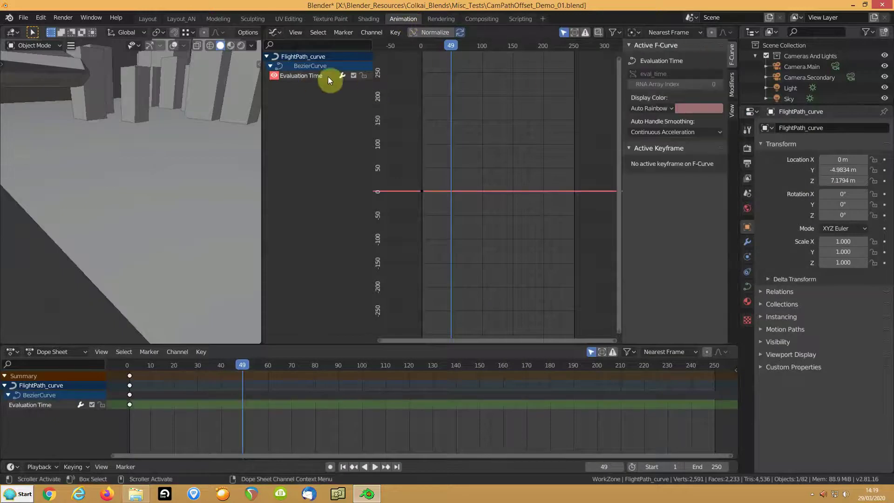
pyautogui.click(733, 89)
pyautogui.click(661, 60)
pyautogui.click(698, 75)
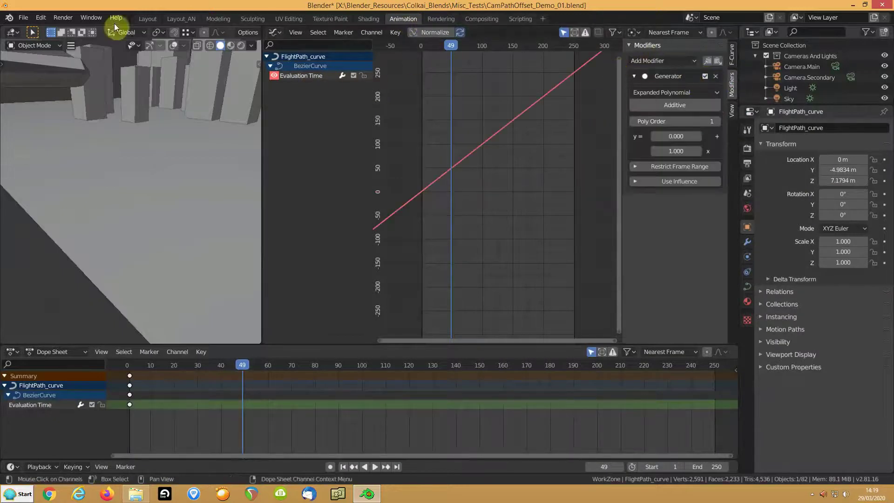
# Clear the keyframes from FlightPath_curve's Evaluation Time in the Layout workspace.
pyautogui.click(146, 18)
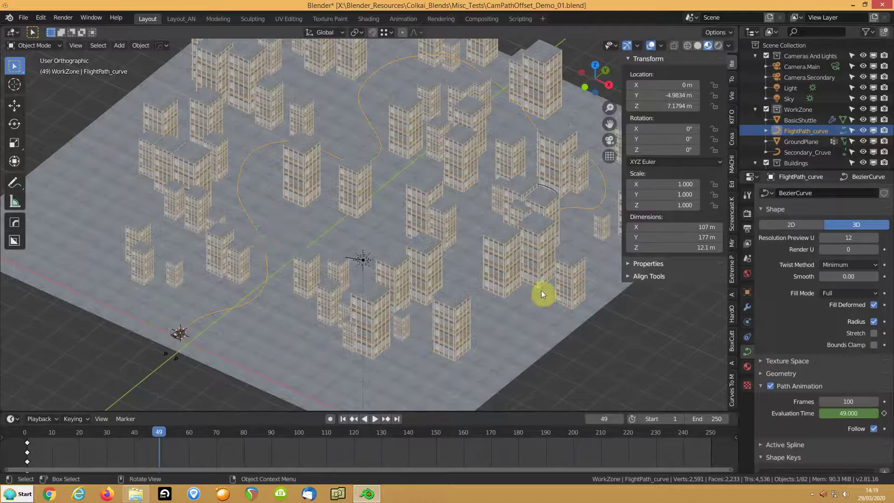
pyautogui.rightClick(837, 412)
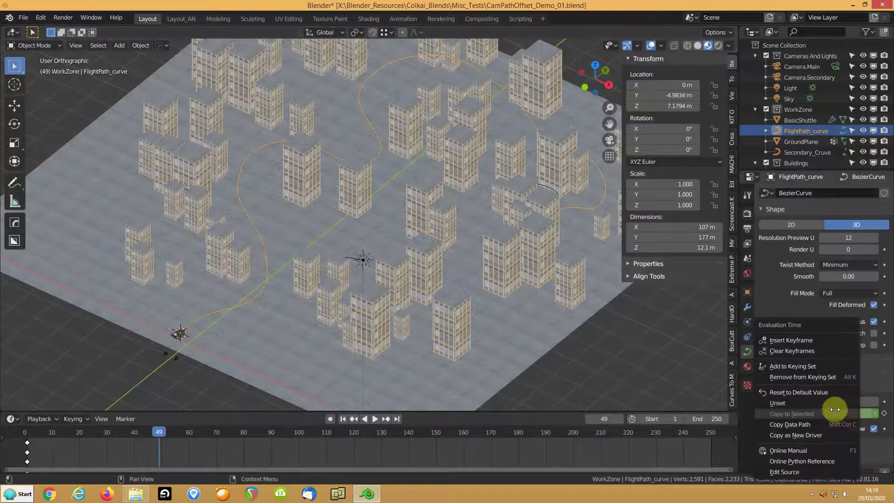
pyautogui.click(795, 350)
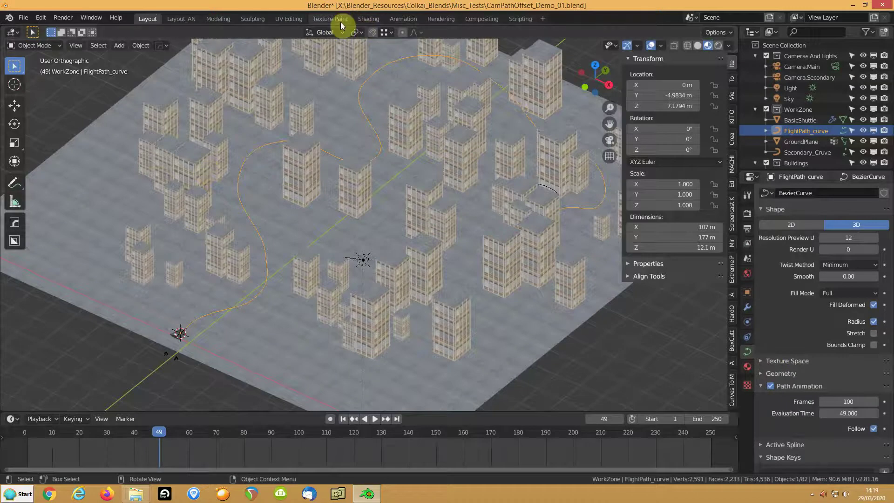
# Revert the scene file to its last saved version and snap BasicShuttle to the 3D cursor with Offset enabled.
pyautogui.click(23, 17)
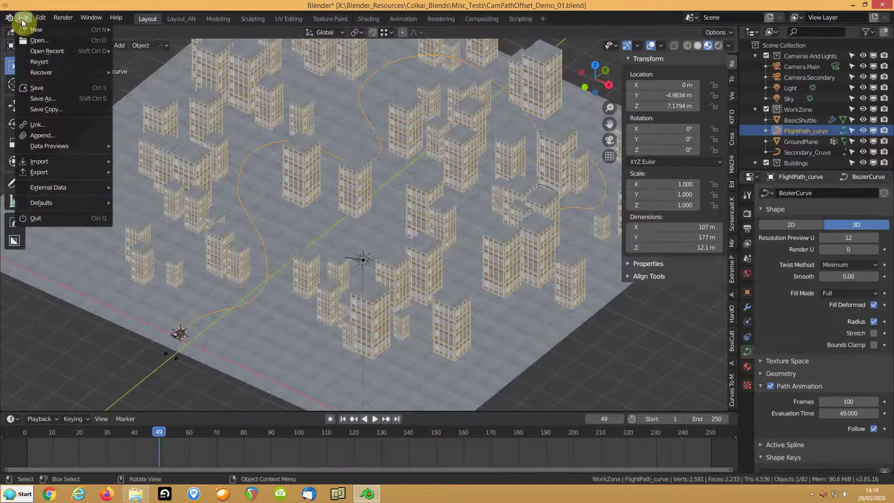
pyautogui.click(27, 60)
pyautogui.click(27, 61)
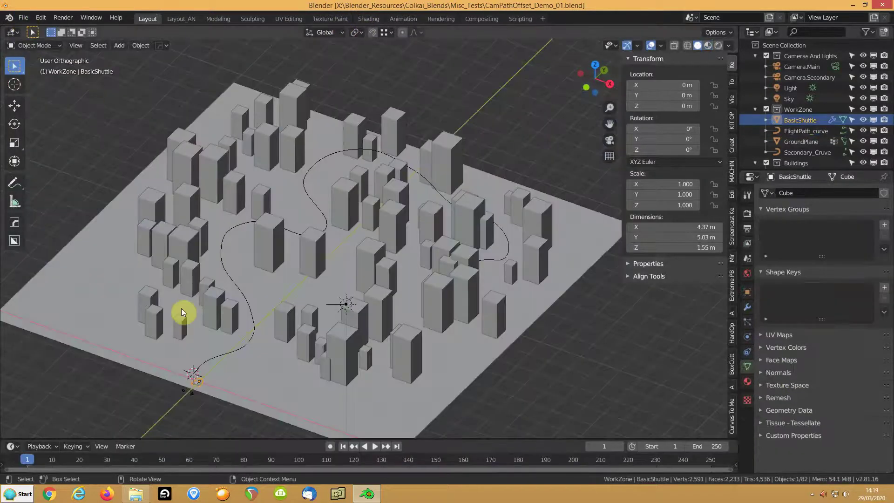
pyautogui.hotkey('shift', 's')
pyautogui.press('KP_7')
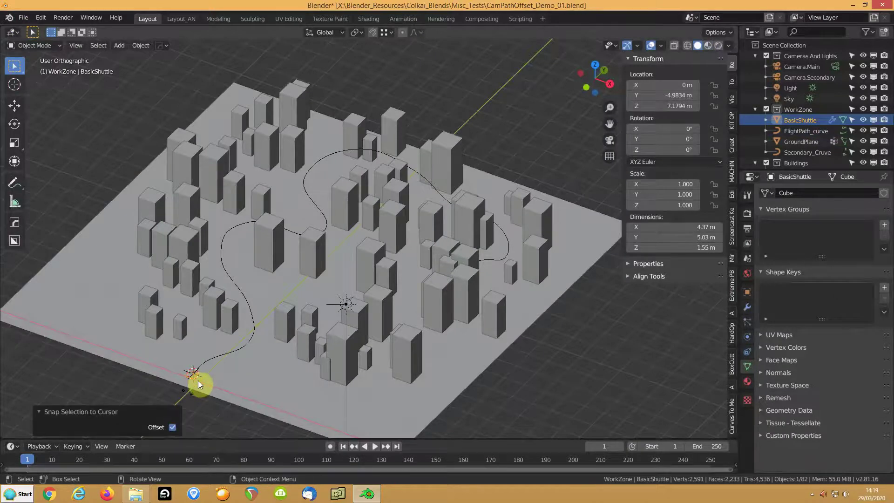
# Insert an Evaluation Time keyframe at frame 1 in the Path Animation settings of FlightPath_curve.
pyautogui.click(250, 308)
pyautogui.keyDown('shift'); pyautogui.moveTo(224, 353); pyautogui.dragTo(292, 273, button='middle'); pyautogui.keyUp('shift')
pyautogui.scroll(3, 177, 304)
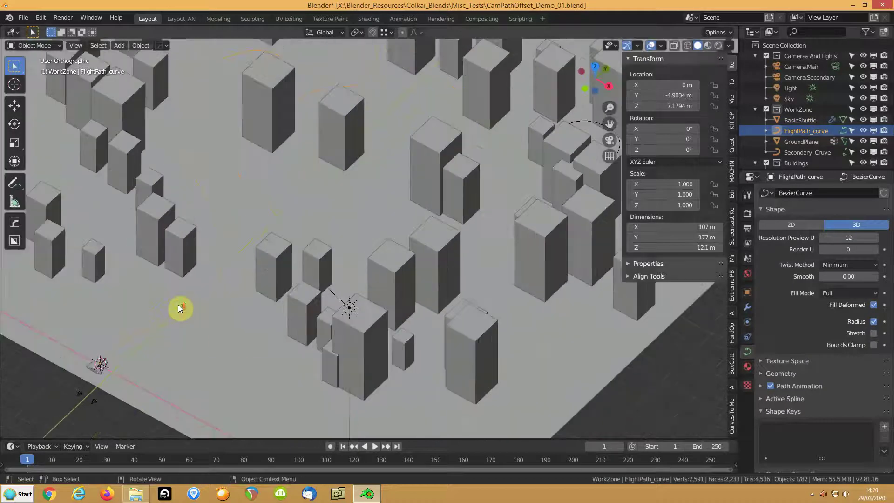
pyautogui.keyDown('shift'); pyautogui.moveTo(126, 325); pyautogui.dragTo(255, 274, button='middle'); pyautogui.keyUp('shift')
pyautogui.scroll(2, 226, 296)
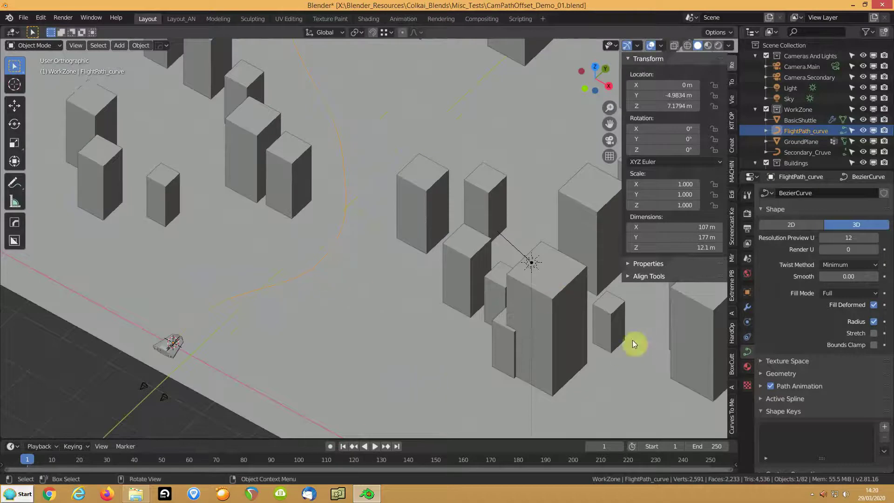
pyautogui.click(763, 386)
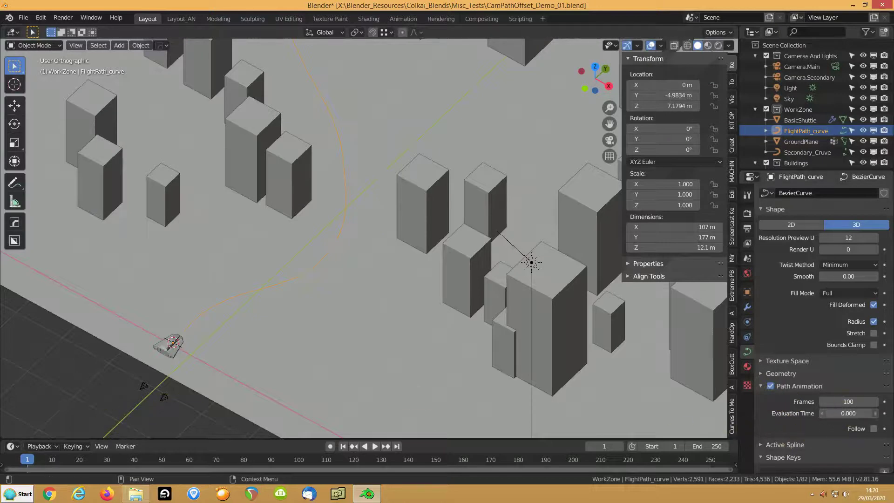
pyautogui.rightClick(851, 413)
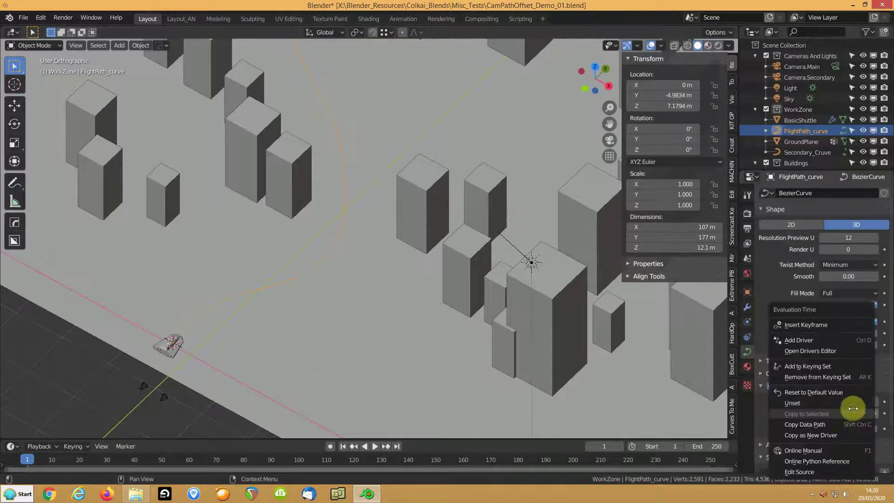
pyautogui.click(800, 325)
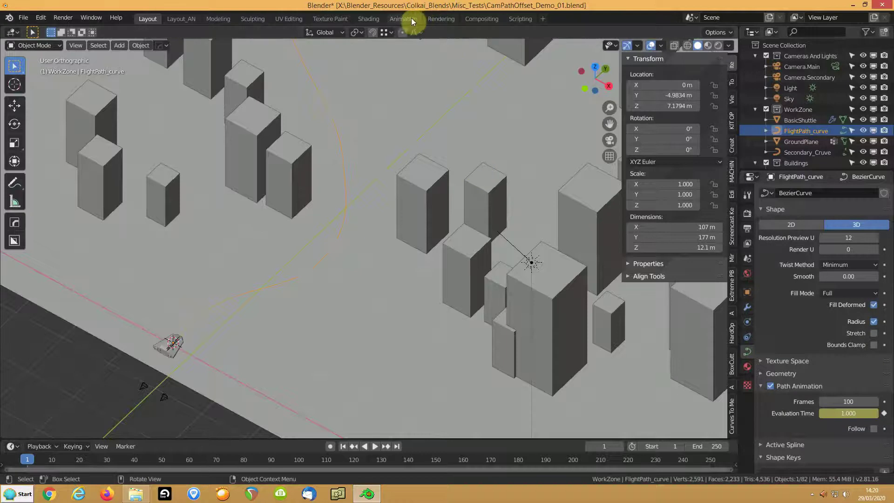
# Add a Generator modifier to FlightPath_curve's Evaluation Time F-curve in the Graph Editor, and enable Follow for its path animation in the 3D viewport.
pyautogui.hotkey('shift', 'F6')
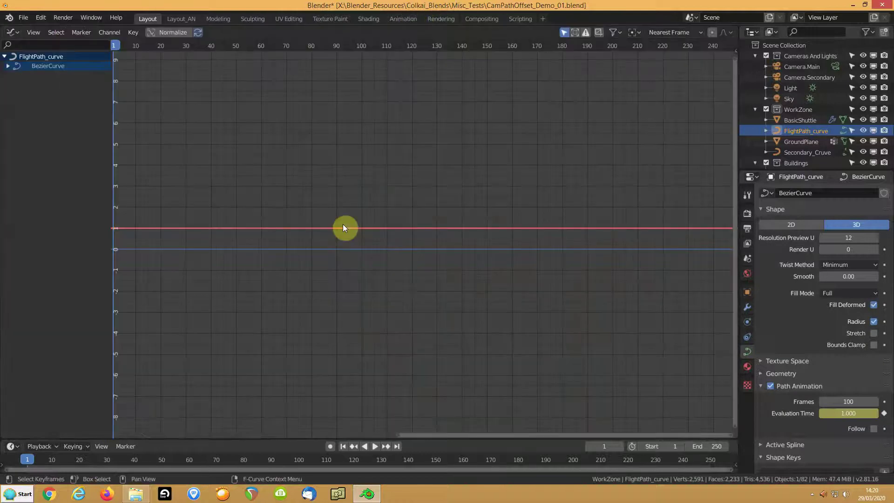
pyautogui.click(8, 66)
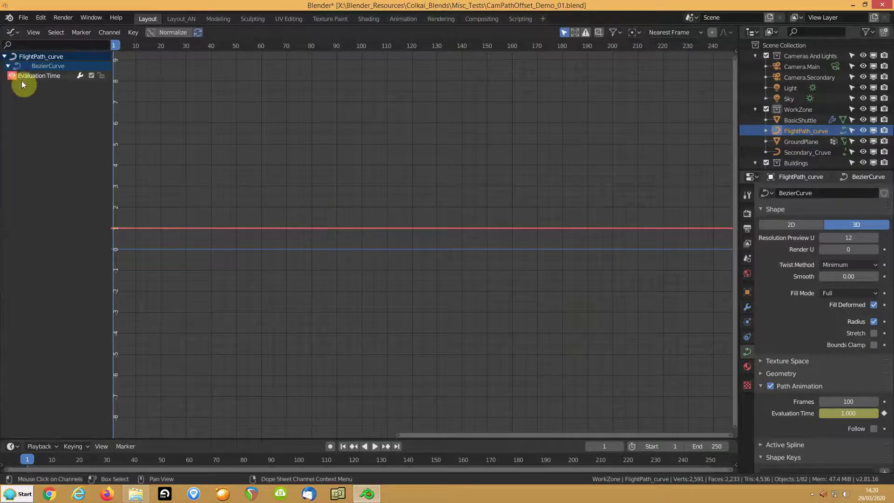
pyautogui.press('n')
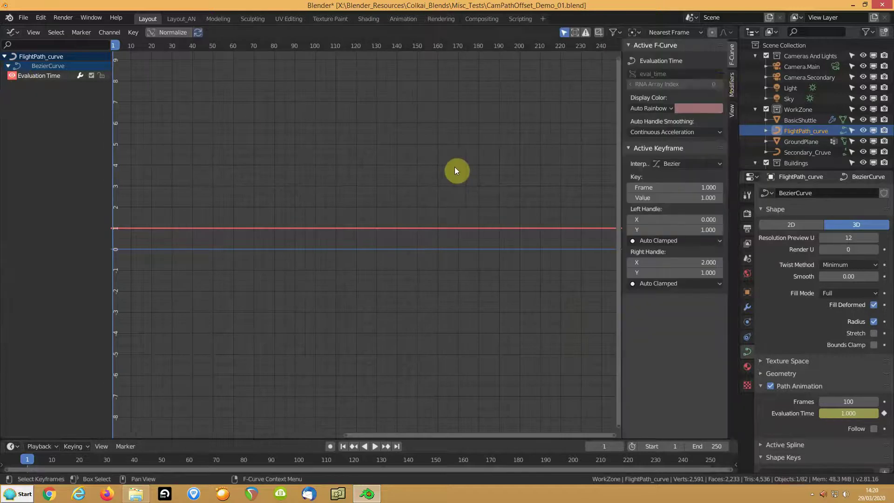
pyautogui.click(732, 86)
pyautogui.click(658, 63)
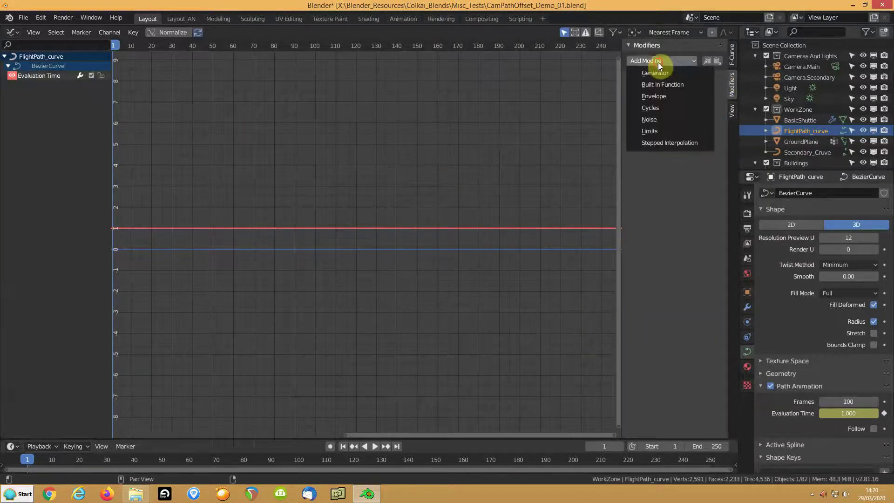
pyautogui.click(654, 74)
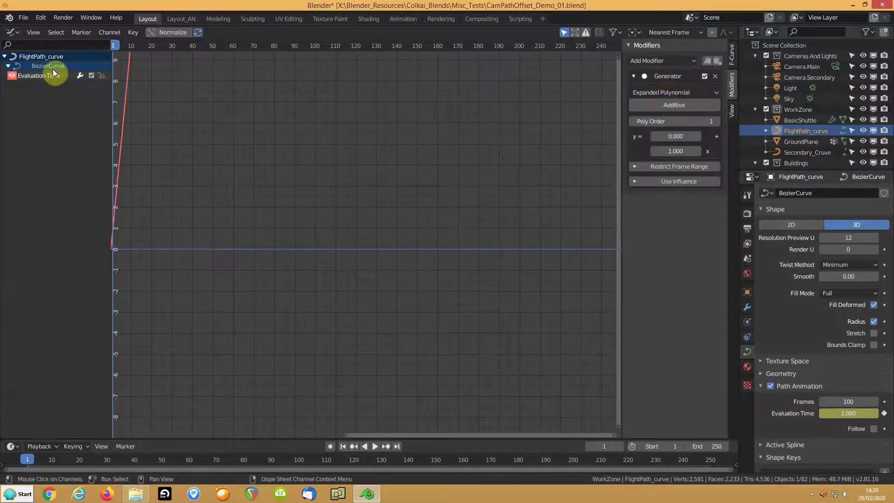
pyautogui.hotkey('shift', 'F5')
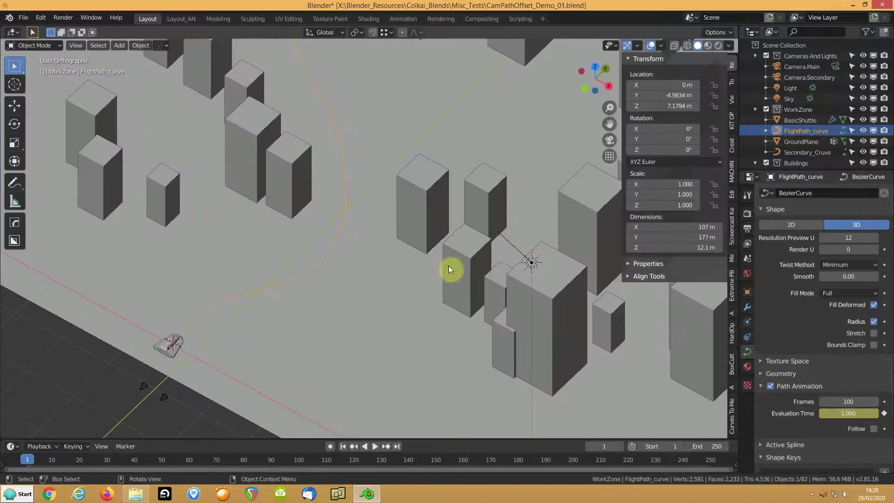
pyautogui.click(873, 428)
# Add a Follow Path constraint to BasicShuttle with FlightPath_curve as its target.
pyautogui.click(167, 354)
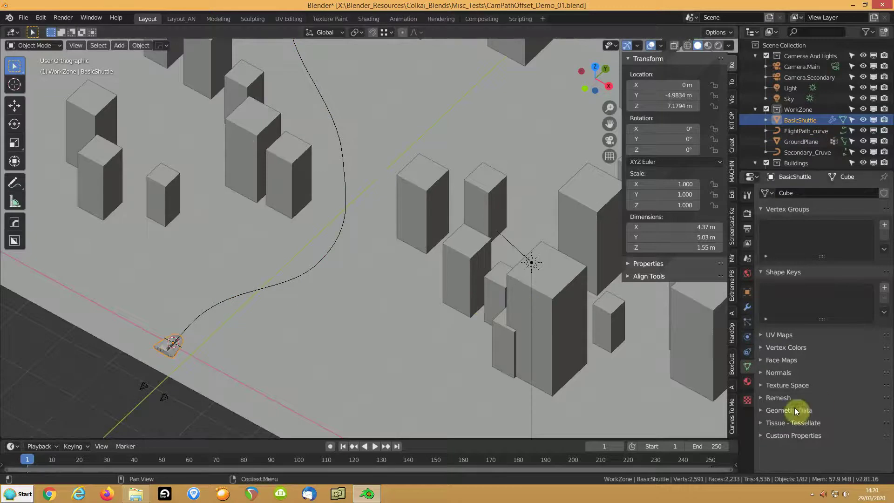
pyautogui.click(747, 355)
pyautogui.click(812, 193)
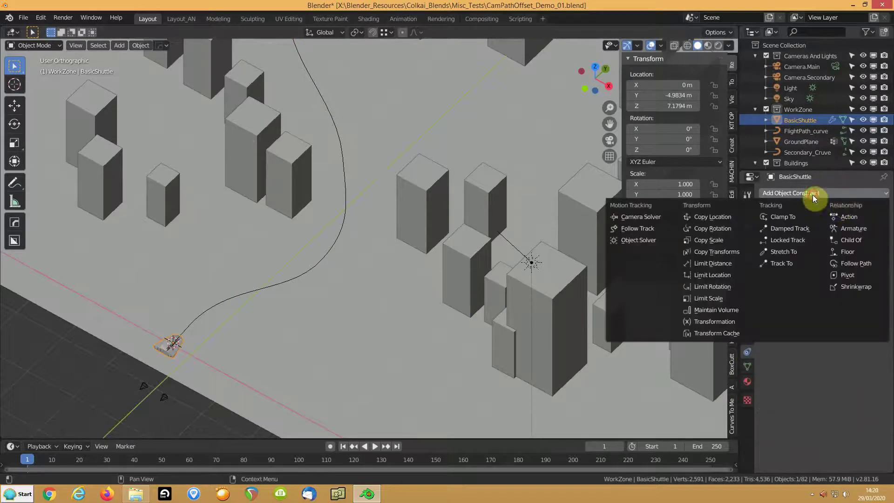
pyautogui.click(854, 279)
pyautogui.click(882, 227)
pyautogui.click(794, 132)
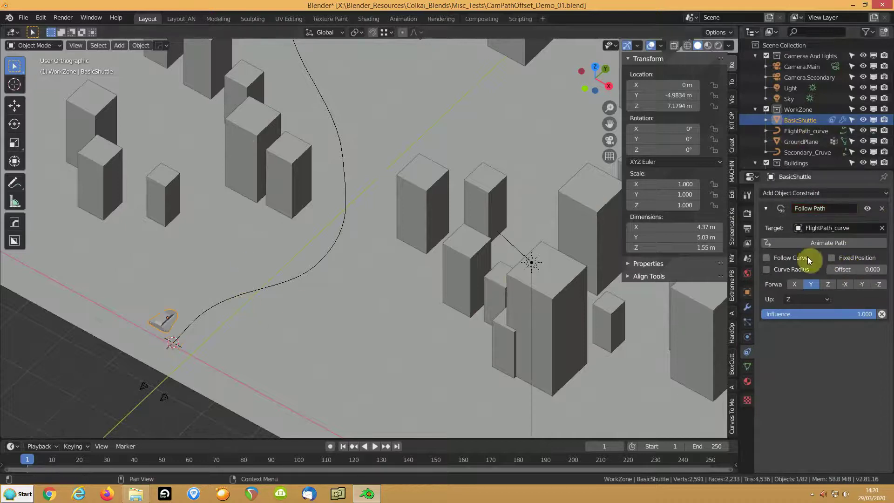
# Enable Follow Curve on the shuttle's Follow Path constraint, try the X and -Y forward axes, and settle on Y.
pyautogui.click(767, 258)
pyautogui.click(799, 289)
pyautogui.click(812, 284)
pyautogui.click(800, 284)
pyautogui.click(811, 284)
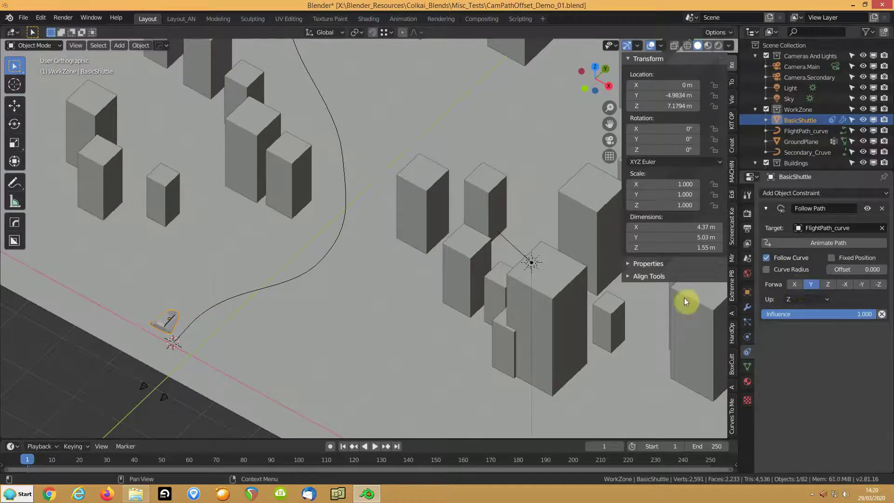
pyautogui.click(853, 285)
pyautogui.click(861, 283)
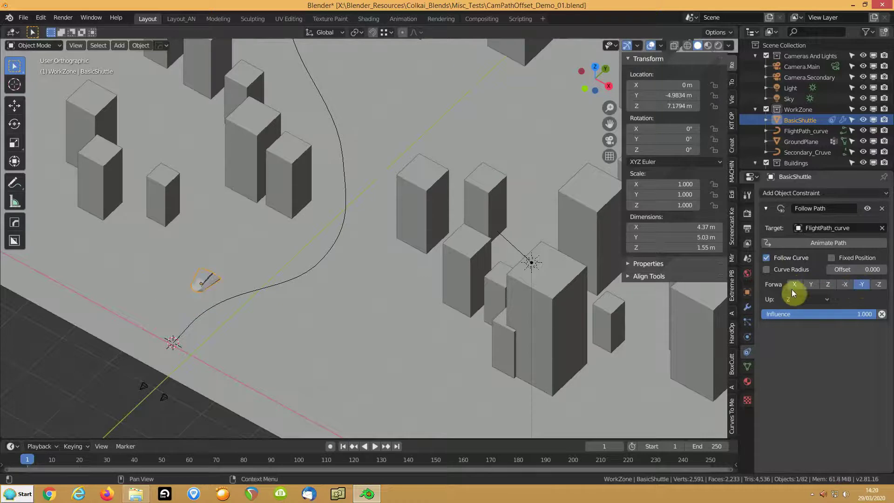
pyautogui.click(812, 284)
# Clear BasicShuttle's location so it sits at the start of the flight path.
pyautogui.moveTo(191, 304); pyautogui.dragTo(191, 290, button='middle')
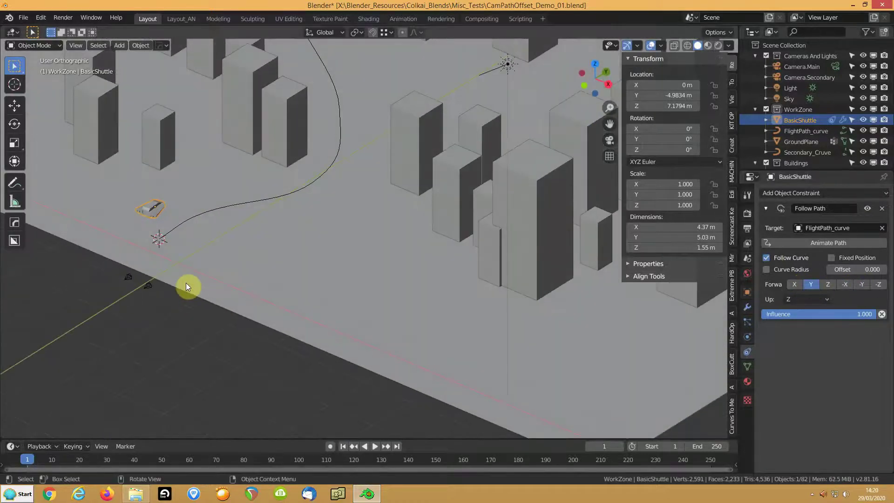
pyautogui.hotkey('alt', 'g')
pyautogui.moveTo(213, 210); pyautogui.dragTo(209, 229, button='middle')
pyautogui.moveTo(152, 285); pyautogui.dragTo(235, 224, button='middle')
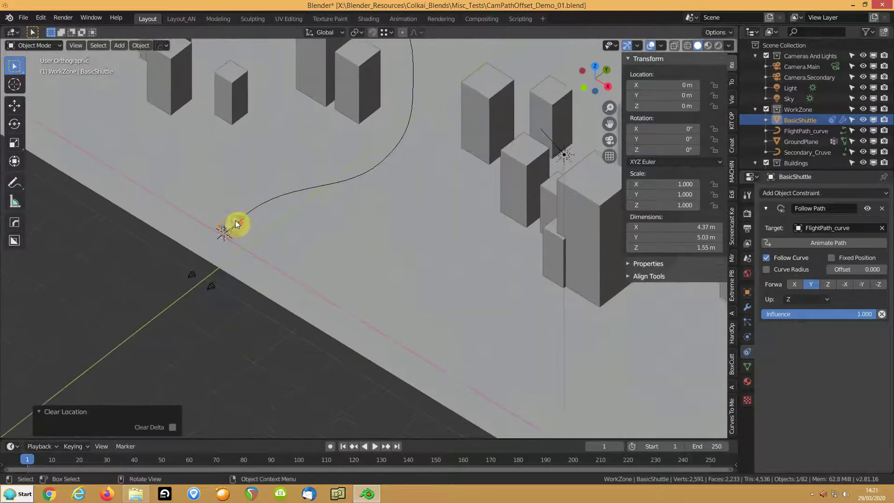
pyautogui.scroll(4, 235, 224)
pyautogui.moveTo(528, 144); pyautogui.dragTo(241, 375, button='middle')
pyautogui.scroll(-4, 341, 296)
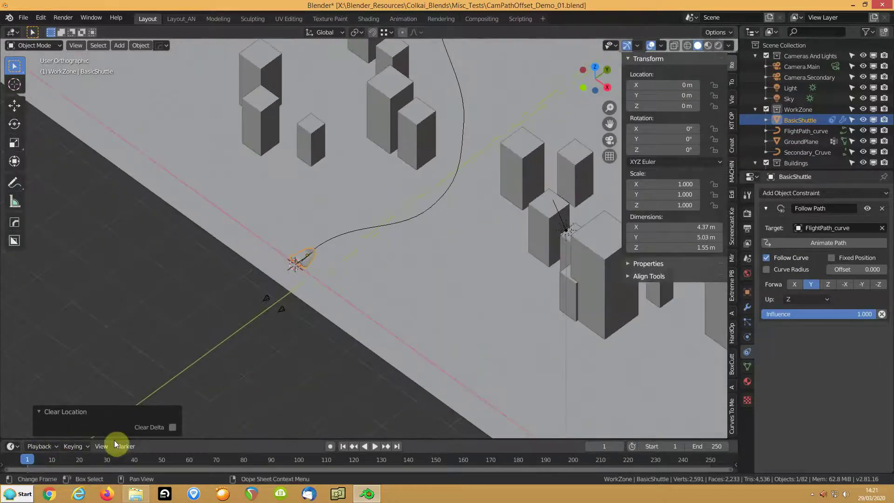
# Enlarge the timeline, scrub and play the animation to check the shuttle's flight along the path, and return to frame 1.
pyautogui.moveTo(113, 438); pyautogui.dragTo(113, 420)
pyautogui.moveTo(26, 440); pyautogui.dragTo(146, 440)
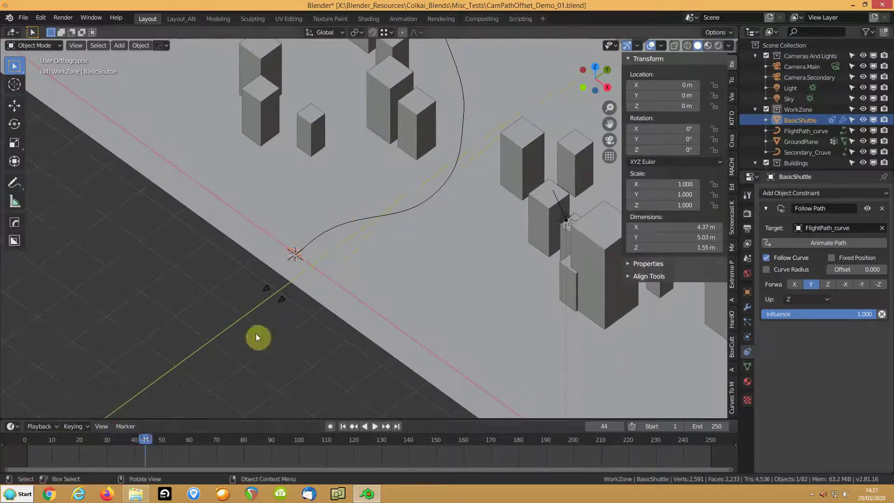
pyautogui.scroll(-10, 356, 252)
pyautogui.scroll(4, 409, 235)
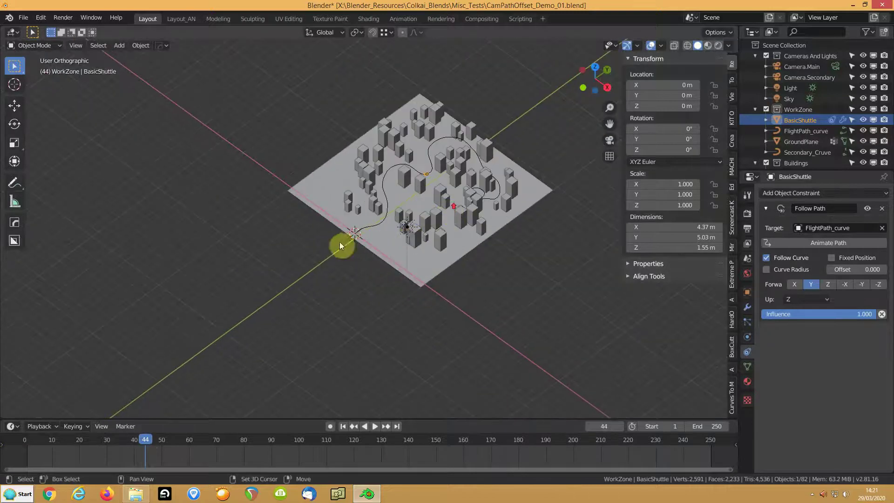
pyautogui.keyDown('shift'); pyautogui.moveTo(363, 243); pyautogui.dragTo(299, 247, button='middle'); pyautogui.keyUp('shift')
pyautogui.scroll(5, 299, 252)
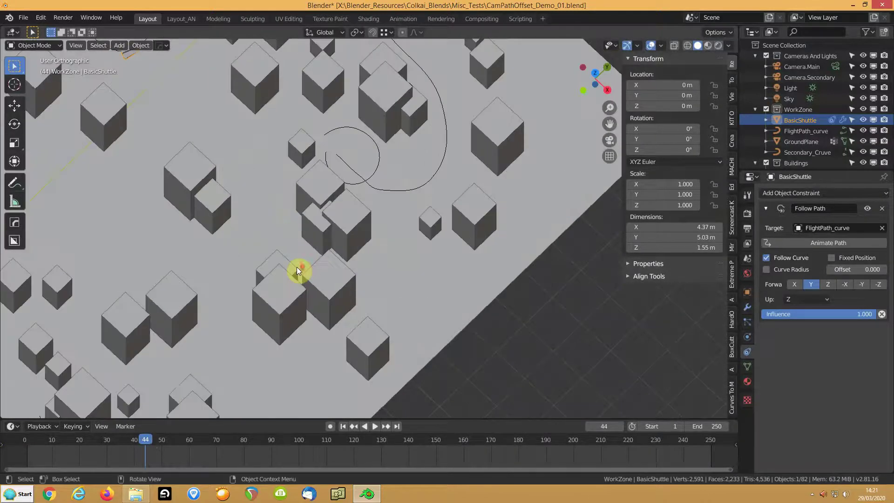
pyautogui.scroll(1, 292, 230)
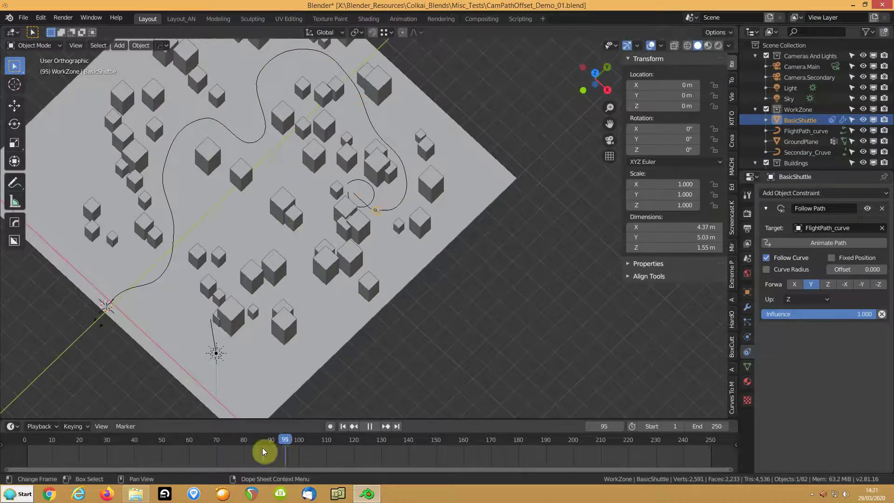
pyautogui.moveTo(108, 454); pyautogui.dragTo(26, 484)
# At frame 9, select FlightPath_curve's control point beneath the shuttle in Edit Mode and set its tilt to -0.66°.
pyautogui.moveTo(184, 303); pyautogui.dragTo(267, 284, button='middle')
pyautogui.scroll(3, 268, 285)
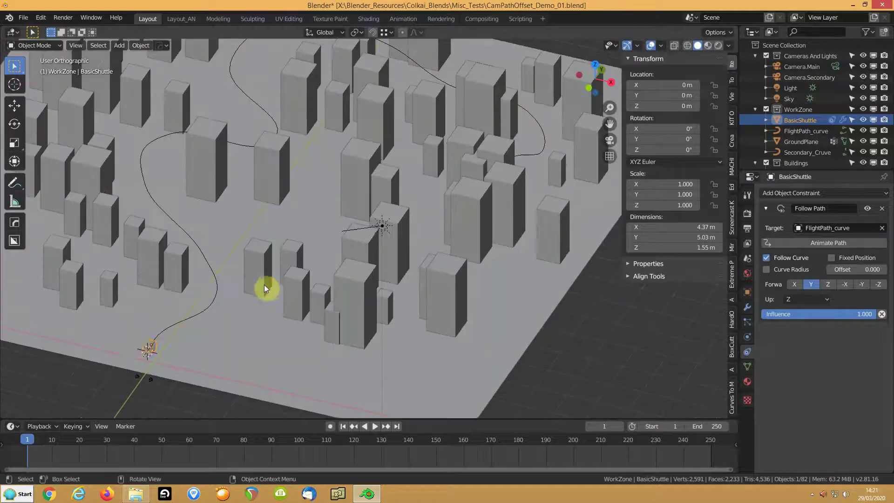
pyautogui.keyDown('shift'); pyautogui.moveTo(155, 343); pyautogui.dragTo(239, 261, button='middle'); pyautogui.keyUp('shift')
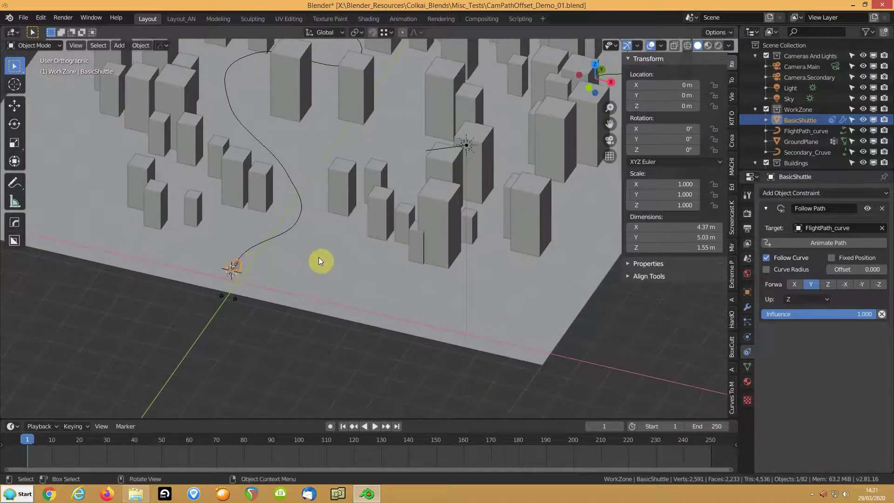
pyautogui.click(286, 232)
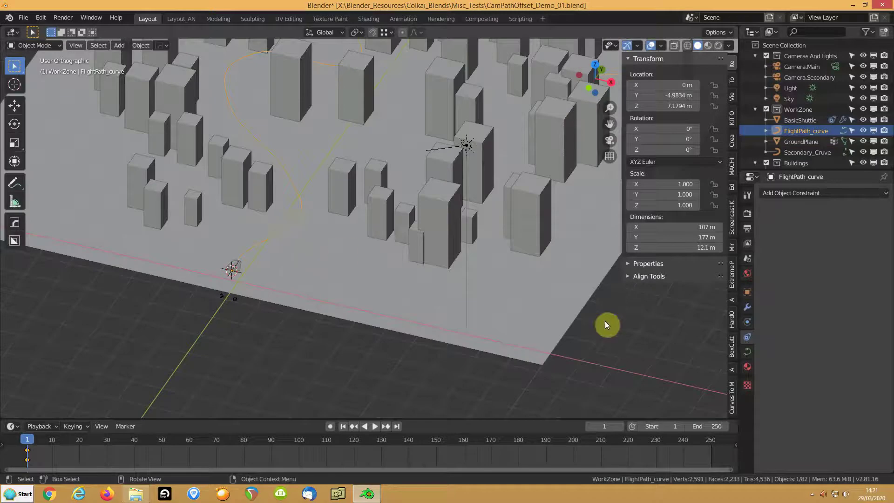
pyautogui.press('Tab')
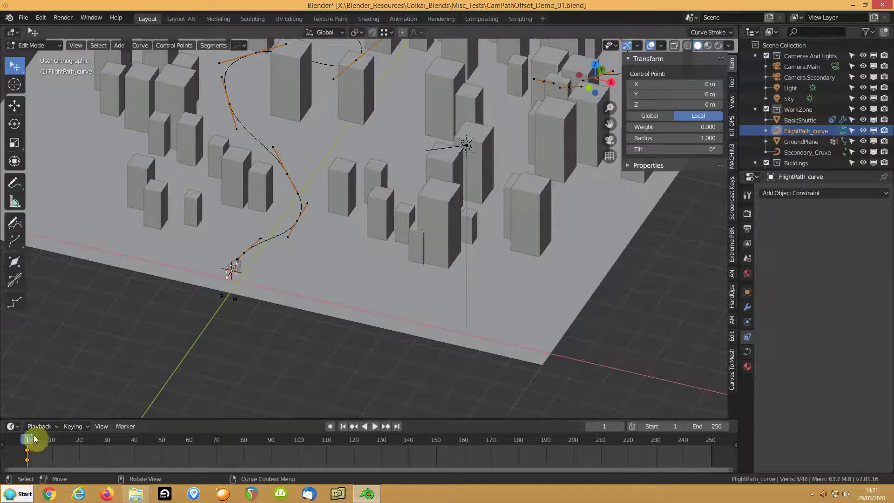
pyautogui.scroll(1, 298, 222)
pyautogui.click(283, 220)
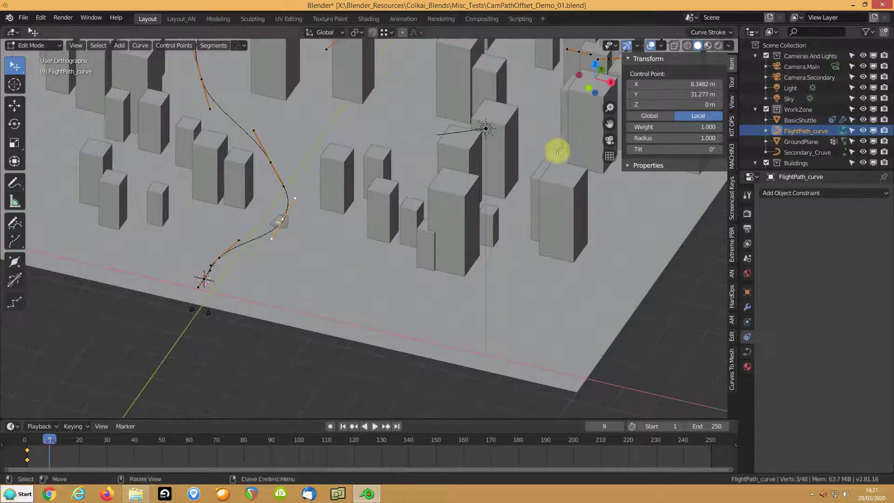
pyautogui.moveTo(675, 150); pyautogui.dragTo(685, 149)
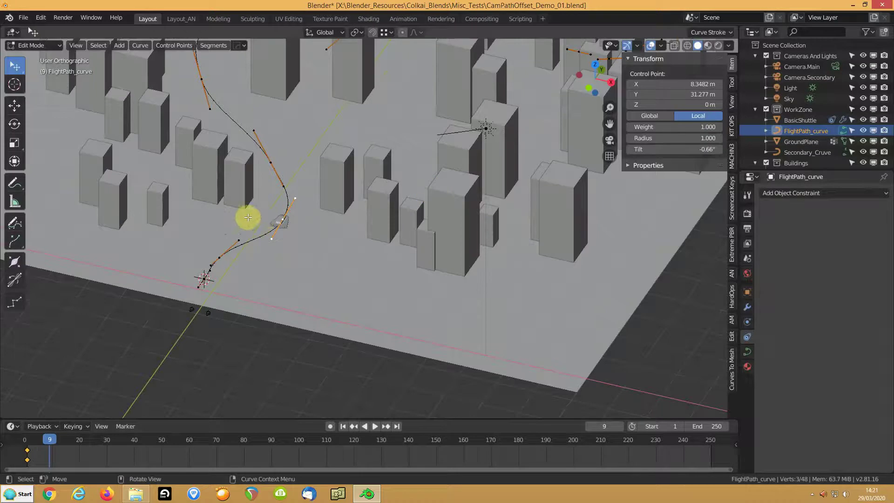
# Bank the shuttle at frame 9 by setting the tilt of FlightPath_curve's control point beneath it to -37.9°.
pyautogui.press('Tab')
pyautogui.click(284, 222)
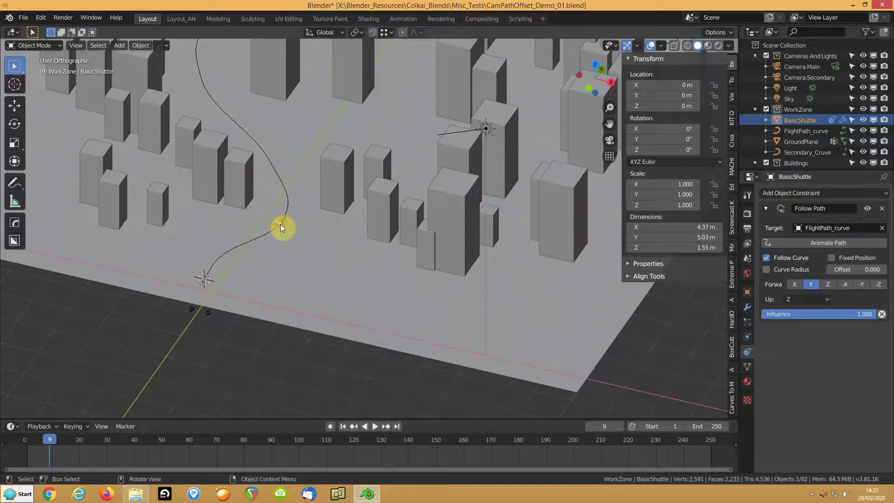
pyautogui.click(248, 246)
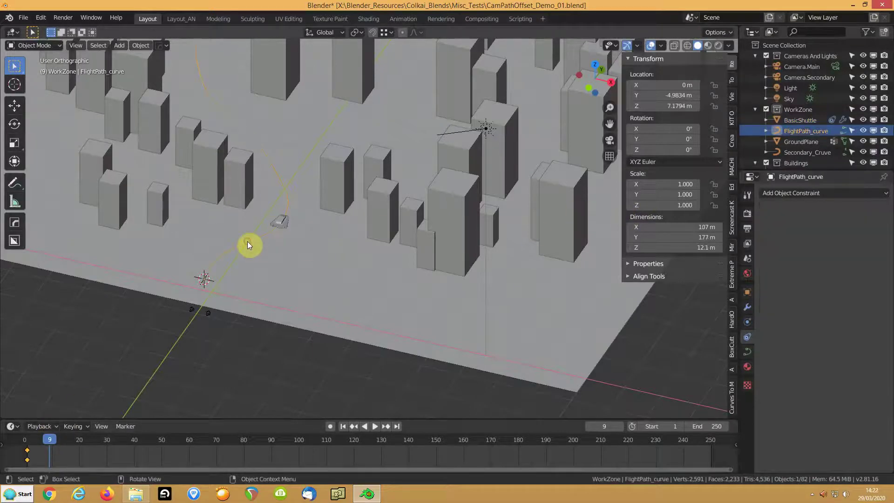
pyautogui.press('Tab')
pyautogui.moveTo(680, 148); pyautogui.dragTo(667, 148)
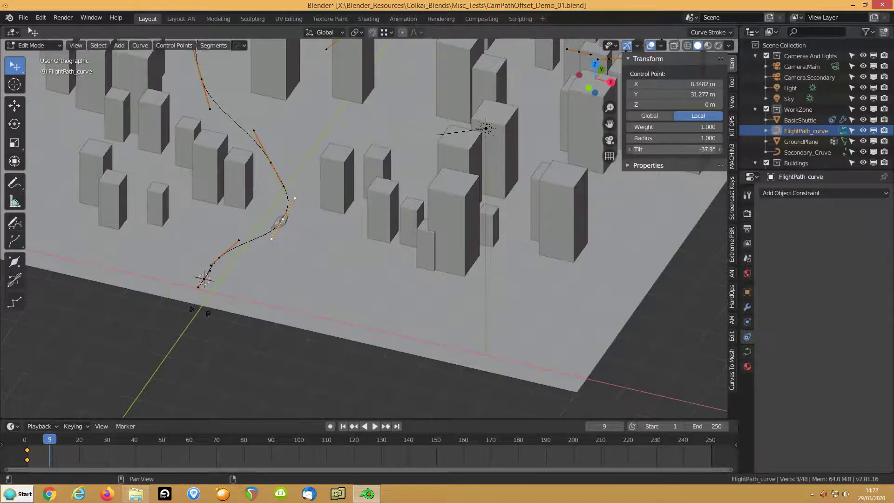
# Advance the animation through frame 16 to frame 25 and set the tilt of the control point beneath the shuttle to 22°.
pyautogui.moveTo(51, 443); pyautogui.dragTo(69, 443)
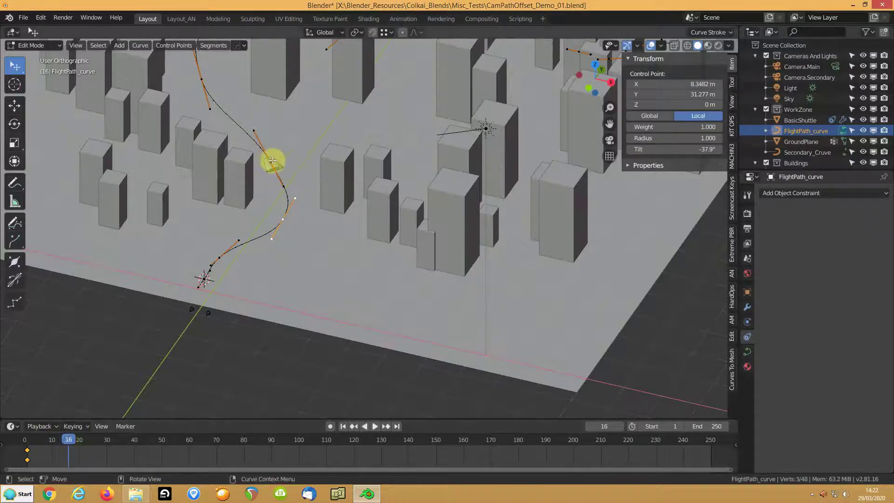
pyautogui.moveTo(230, 200)
pyautogui.mouseDown(button='middle')
pyautogui.moveTo(230, 180)
pyautogui.moveTo(224, 194)
pyautogui.mouseUp(button='middle')
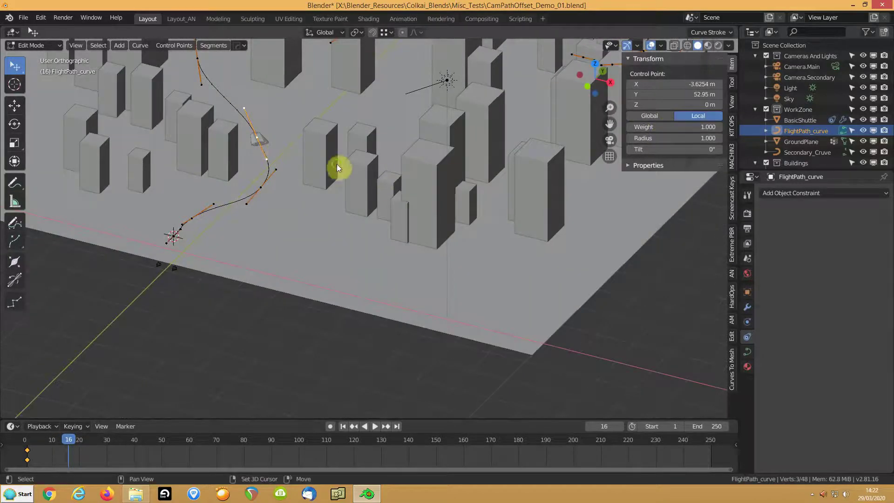
pyautogui.keyDown('shift'); pyautogui.moveTo(336, 166); pyautogui.dragTo(441, 271, button='middle'); pyautogui.keyUp('shift')
pyautogui.moveTo(81, 441); pyautogui.dragTo(94, 441)
pyautogui.click(302, 158)
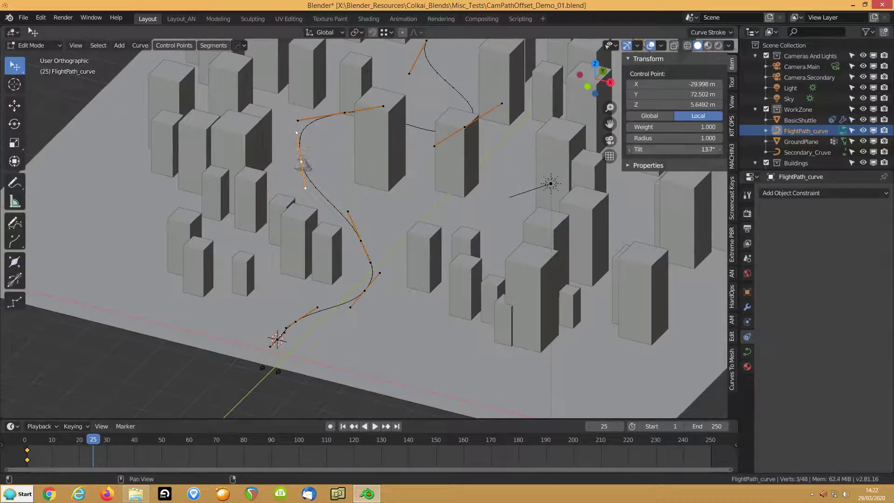
pyautogui.moveTo(684, 148); pyautogui.dragTo(682, 149)
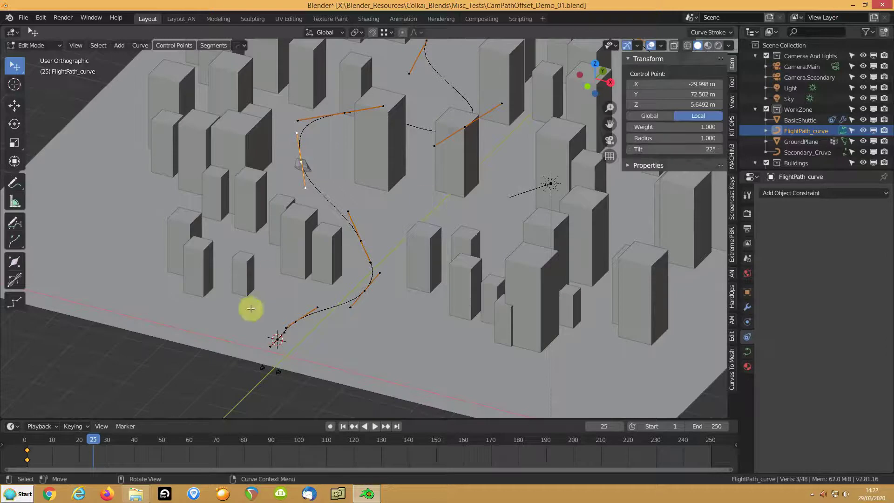
# At frame 36, select the control point beneath the shuttle and increase its tilt to bank the shuttle into the turn.
pyautogui.moveTo(92, 441); pyautogui.dragTo(122, 450)
pyautogui.click(343, 112)
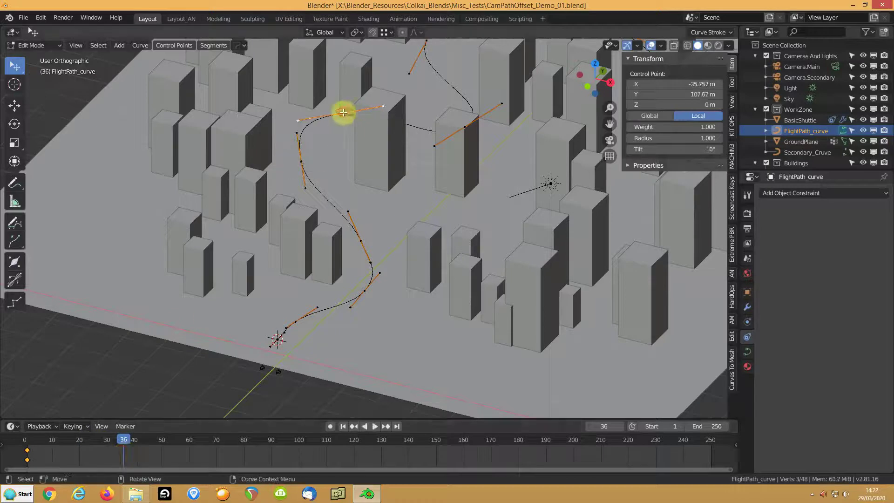
pyautogui.press('KP_Decimal')
pyautogui.moveTo(319, 179); pyautogui.dragTo(357, 174, button='middle')
pyautogui.scroll(6, 358, 179)
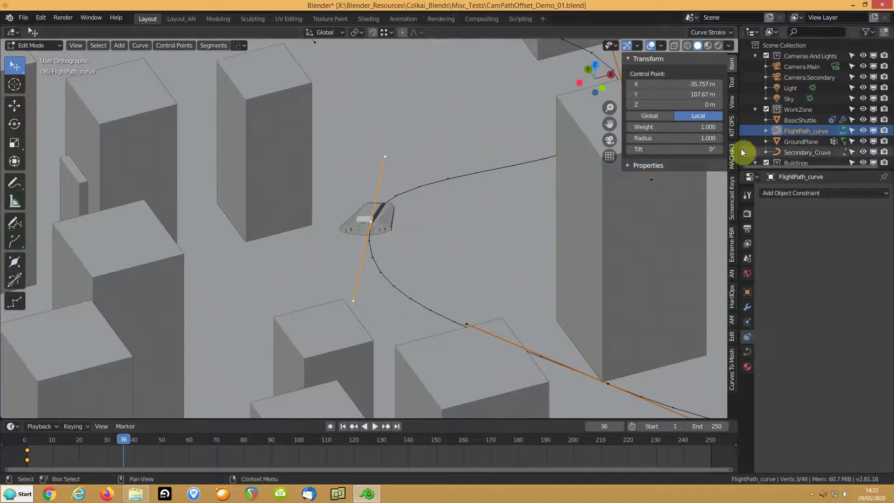
pyautogui.moveTo(679, 149); pyautogui.dragTo(713, 149)
pyautogui.moveTo(390, 191)
pyautogui.mouseDown(button='middle')
pyautogui.moveTo(413, 184)
pyautogui.moveTo(395, 180)
pyautogui.mouseUp(button='middle')
# Select the next control point along the path and set its tilt to -4.81° with the shuttle at frame 44.
pyautogui.click(343, 51)
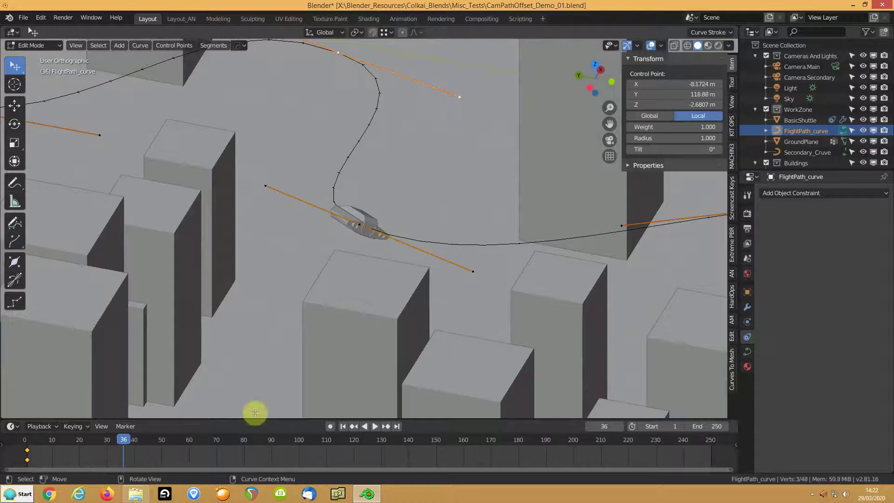
pyautogui.moveTo(126, 440); pyautogui.dragTo(147, 443)
pyautogui.moveTo(413, 224); pyautogui.dragTo(450, 302, button='middle')
pyautogui.moveTo(702, 150); pyautogui.dragTo(703, 145)
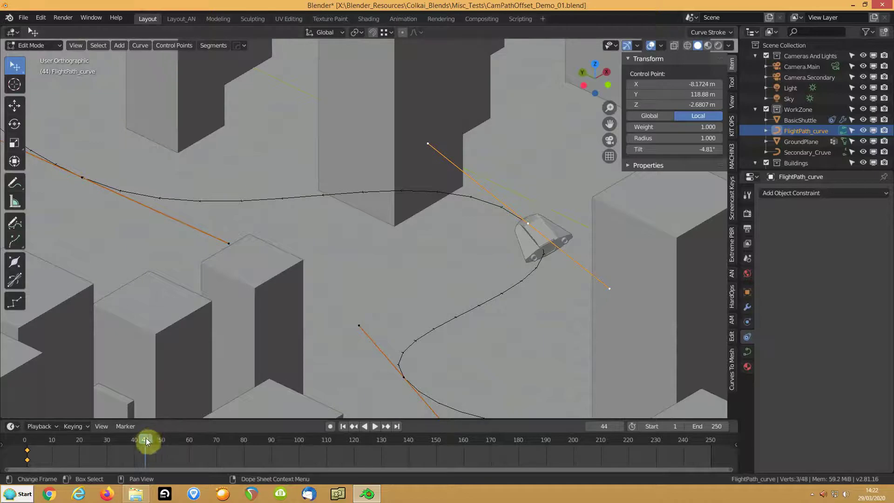
# Select the following control point, advance to frame 55, and set the point's tilt to 27.1°.
pyautogui.click(104, 182)
pyautogui.moveTo(104, 181); pyautogui.dragTo(94, 181, button='middle')
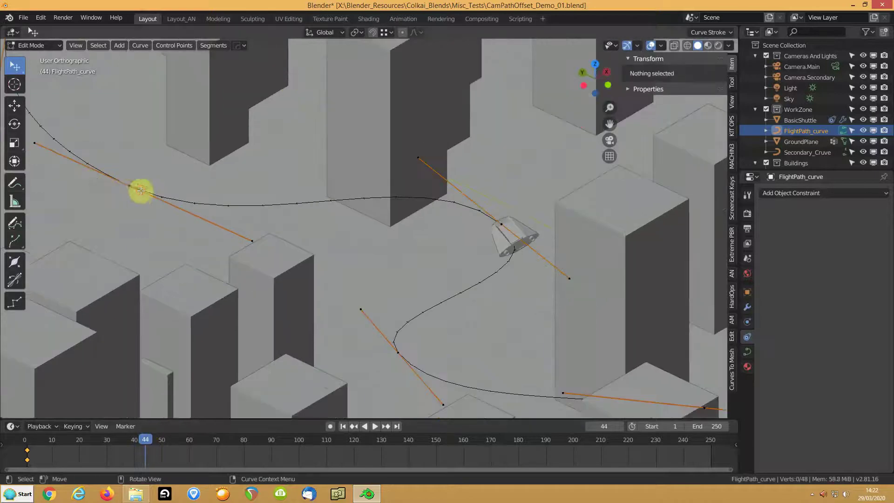
pyautogui.click(130, 186)
pyautogui.keyDown('shift'); pyautogui.moveTo(248, 210); pyautogui.dragTo(385, 259, button='middle'); pyautogui.keyUp('shift')
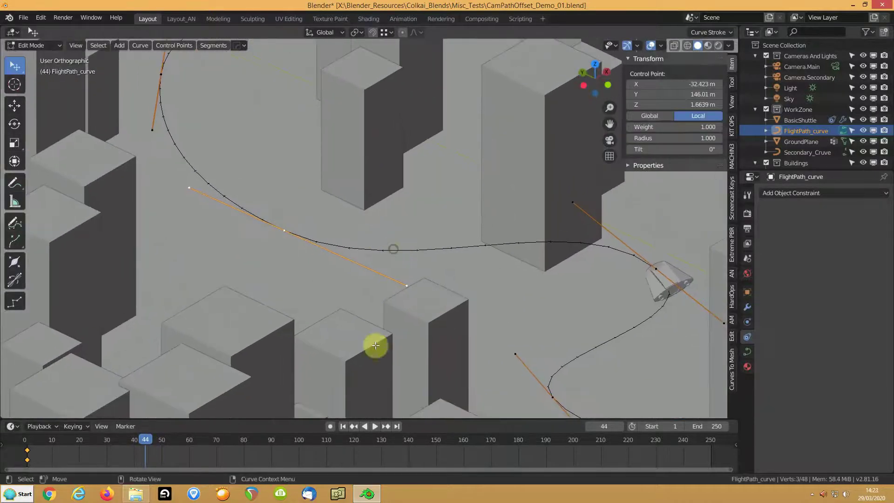
pyautogui.moveTo(156, 440); pyautogui.dragTo(180, 441)
pyautogui.moveTo(401, 275); pyautogui.dragTo(349, 271, button='middle')
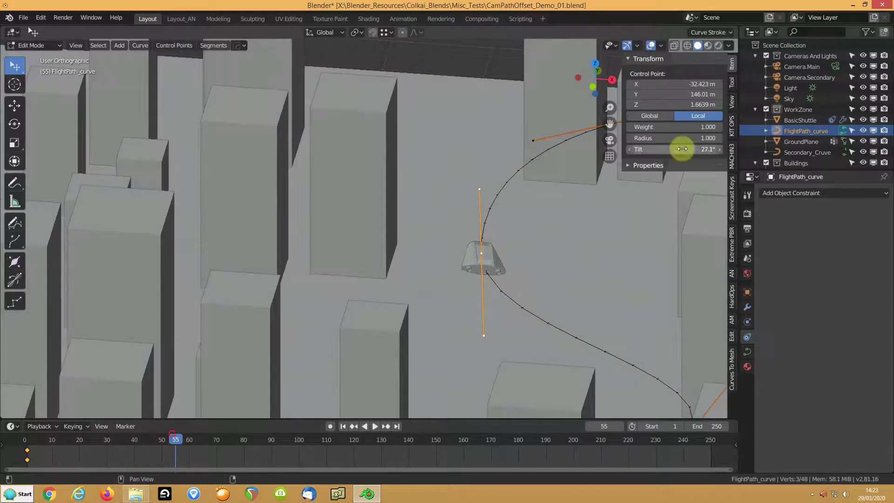
# Select the control point the shuttle reaches at frame 64 and set its tilt to 35.2°.
pyautogui.moveTo(175, 442); pyautogui.dragTo(196, 448)
pyautogui.keyDown('shift'); pyautogui.moveTo(347, 283); pyautogui.dragTo(76, 313, button='middle'); pyautogui.keyUp('shift')
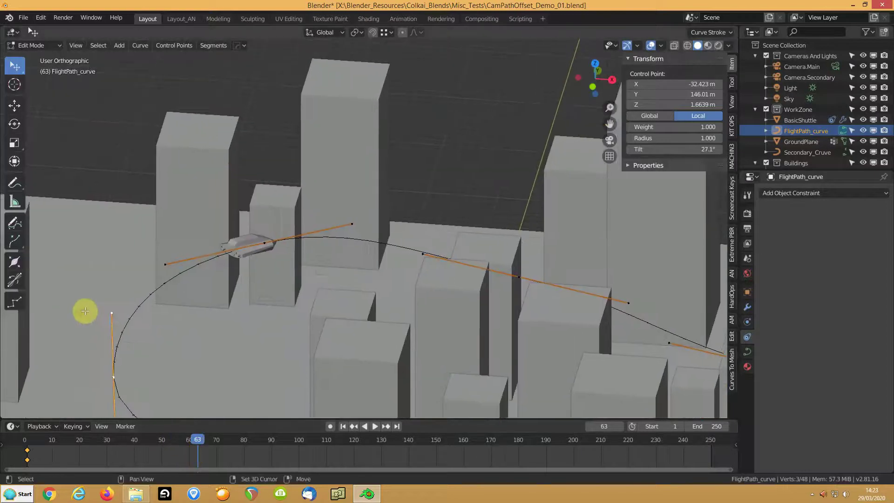
pyautogui.click(263, 243)
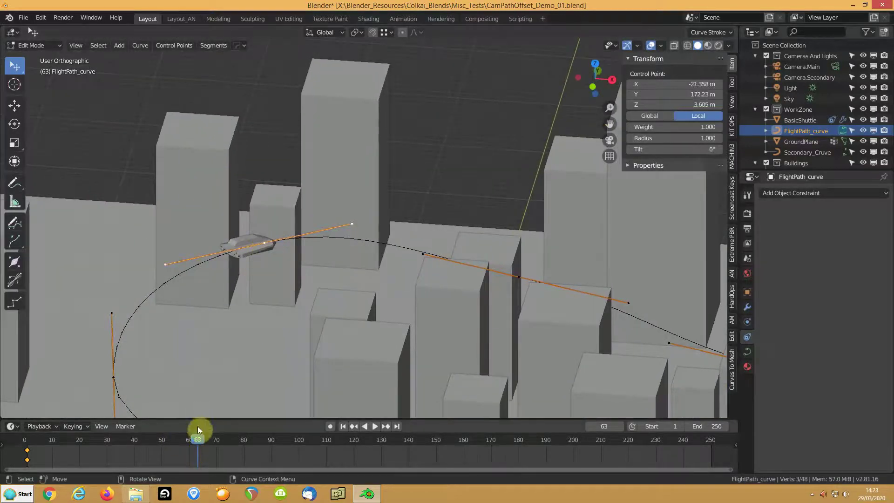
pyautogui.press('space')
pyautogui.moveTo(201, 440); pyautogui.dragTo(199, 445)
pyautogui.press('space')
pyautogui.moveTo(671, 150); pyautogui.dragTo(698, 149)
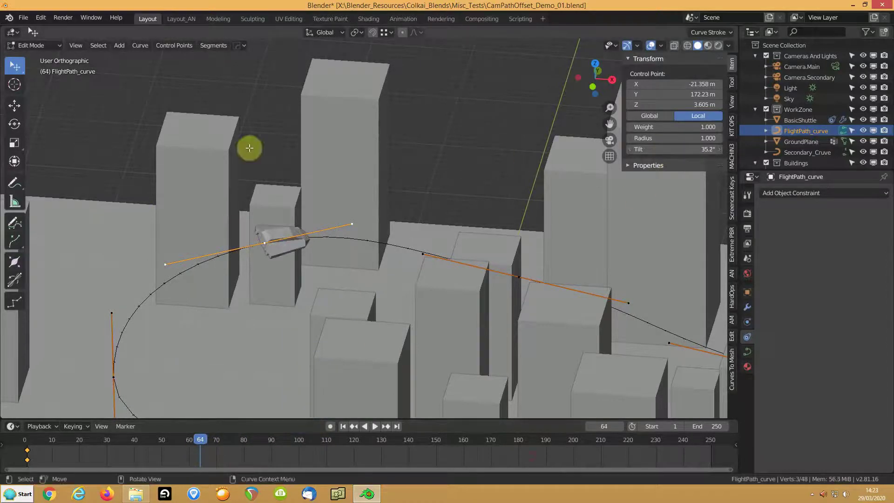
# Revert the blend file to its last saved version, discarding the constraint and tilt edits.
pyautogui.moveTo(209, 245); pyautogui.dragTo(213, 185, button='middle')
pyautogui.scroll(-4, 157, 206)
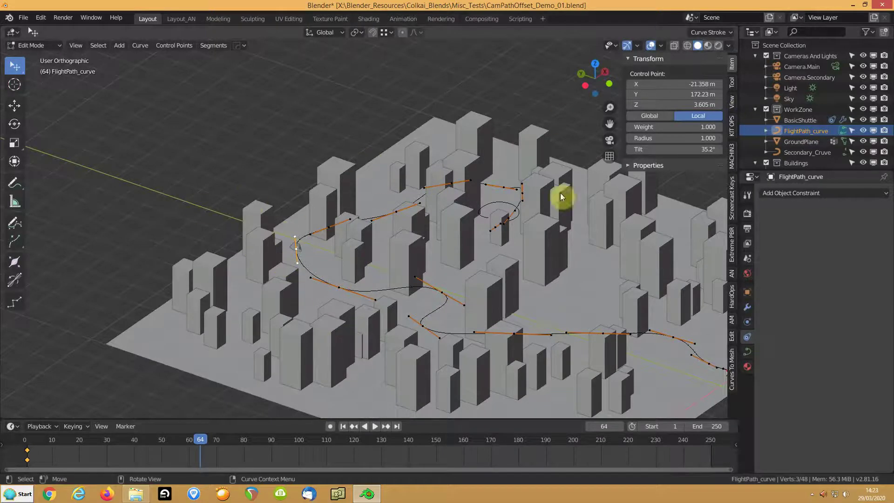
pyautogui.click(22, 18)
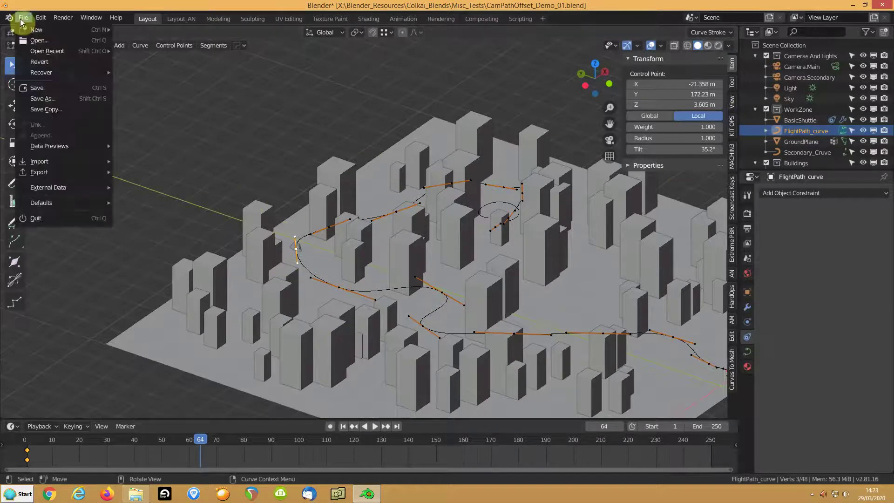
pyautogui.click(42, 51)
pyautogui.click(38, 61)
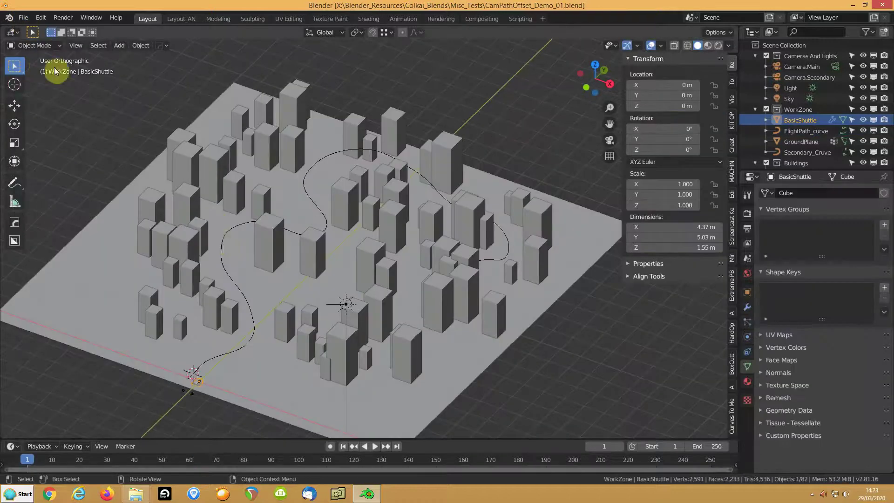
# Add a Follow Path constraint to BasicShuttle targeting FlightPath_curve, with Follow Curve enabled and the path animated.
pyautogui.click(207, 362)
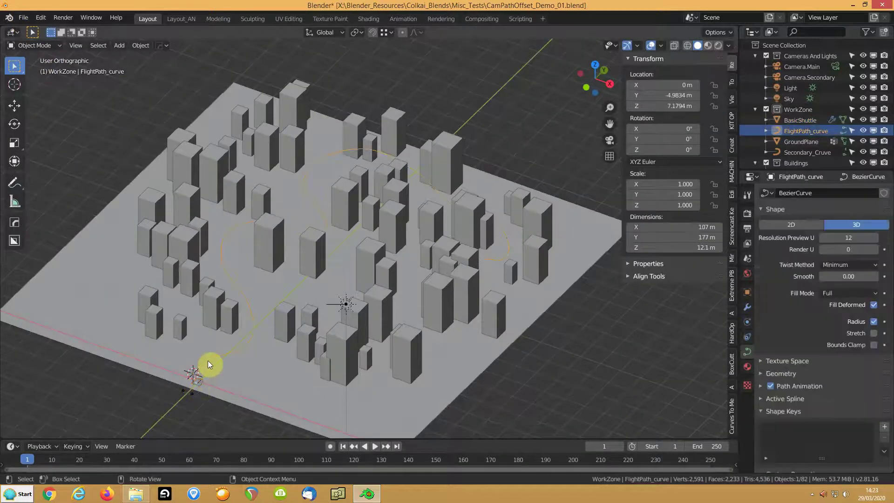
pyautogui.click(198, 383)
pyautogui.scroll(1, 284, 344)
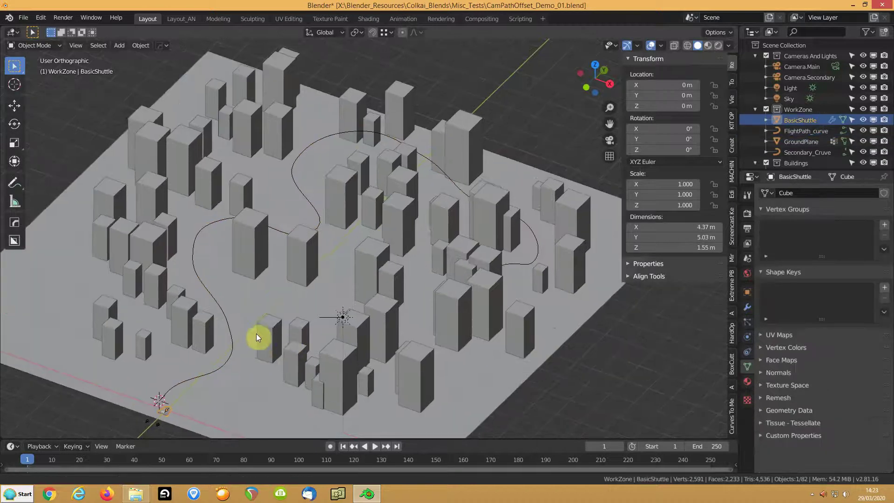
pyautogui.keyDown('shift'); pyautogui.moveTo(235, 354); pyautogui.dragTo(337, 230, button='middle'); pyautogui.keyUp('shift')
pyautogui.click(334, 231)
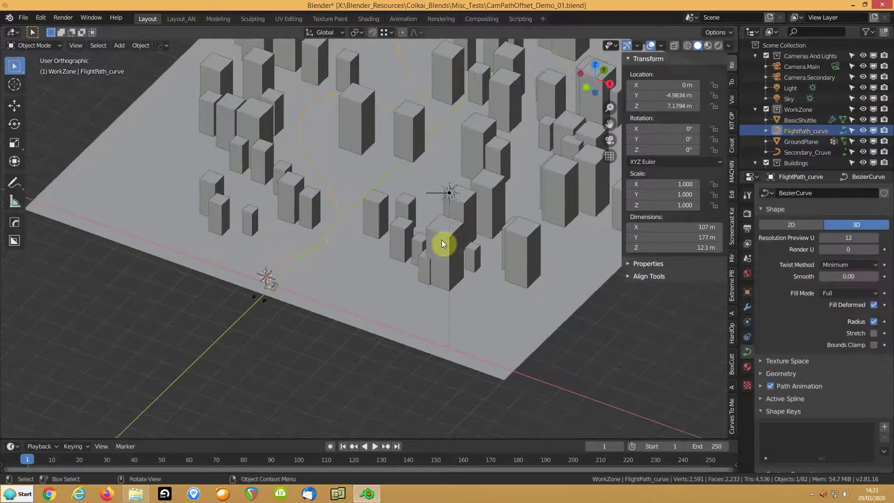
pyautogui.scroll(2, 266, 291)
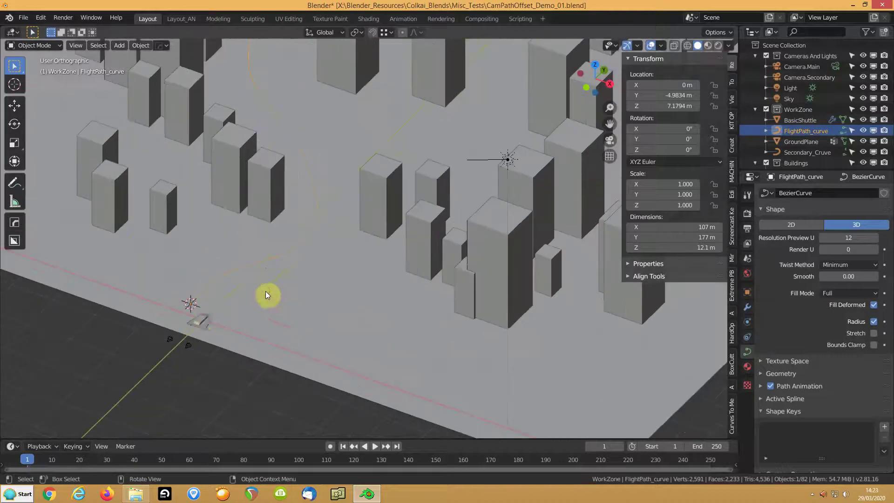
pyautogui.click(201, 320)
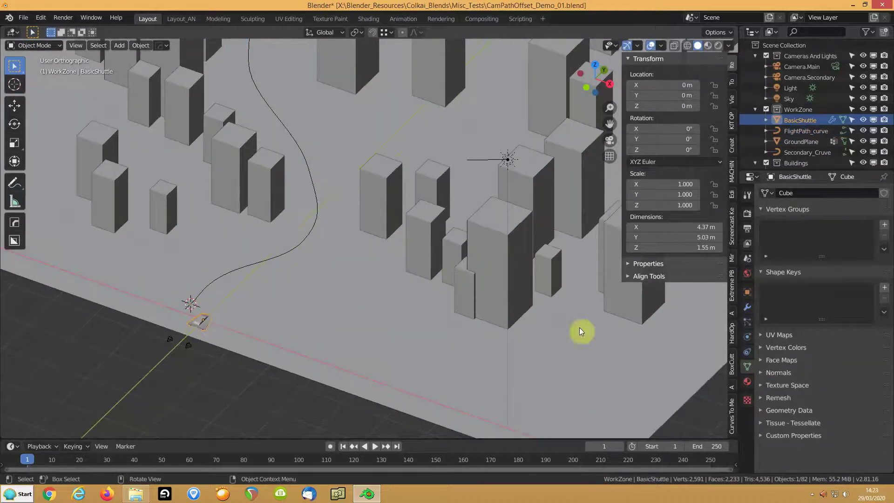
pyautogui.click(748, 353)
pyautogui.click(826, 192)
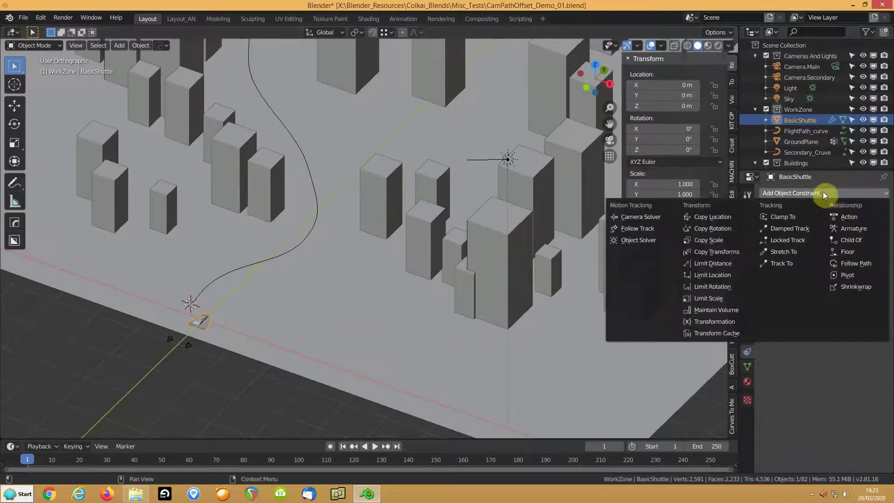
pyautogui.click(856, 264)
pyautogui.click(881, 228)
pyautogui.click(262, 257)
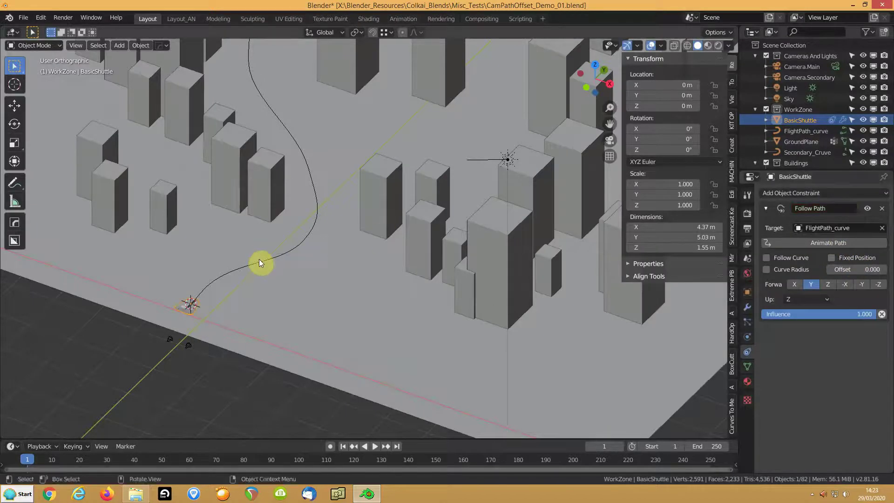
pyautogui.click(767, 257)
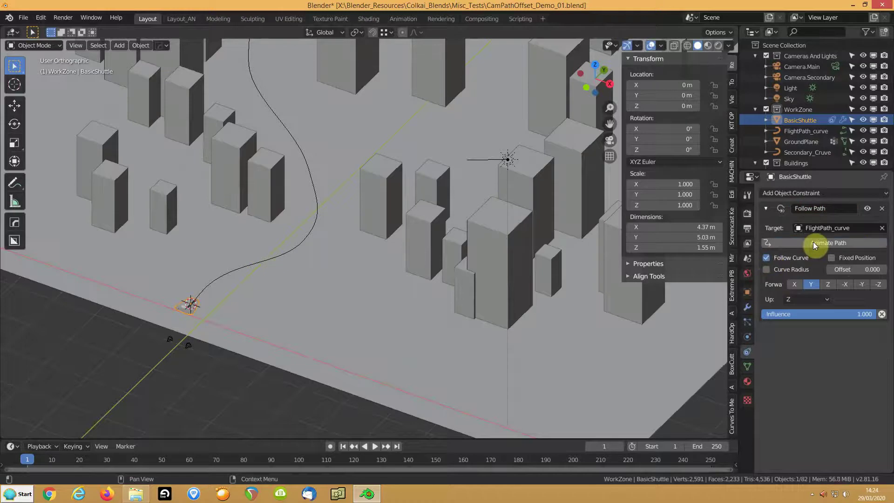
# Enable Follow in FlightPath_curve's Path Animation settings.
pyautogui.click(233, 277)
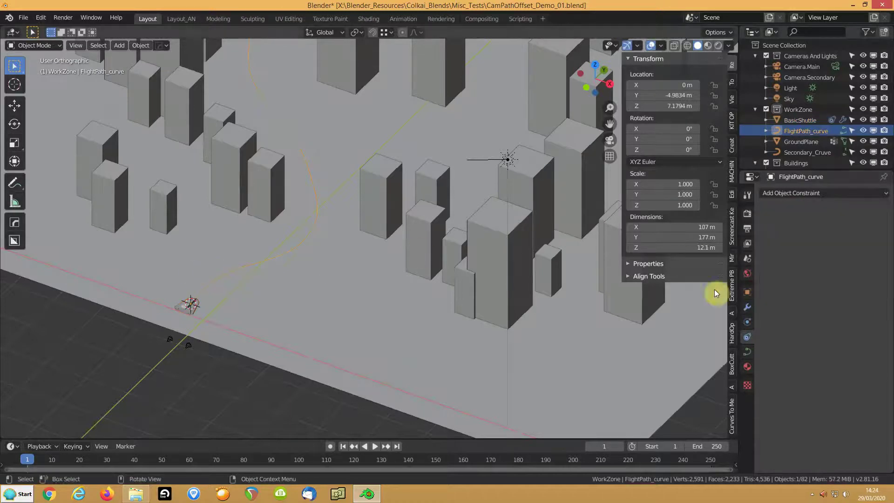
pyautogui.click(748, 354)
pyautogui.click(764, 386)
pyautogui.scroll(-3, 765, 382)
pyautogui.click(873, 376)
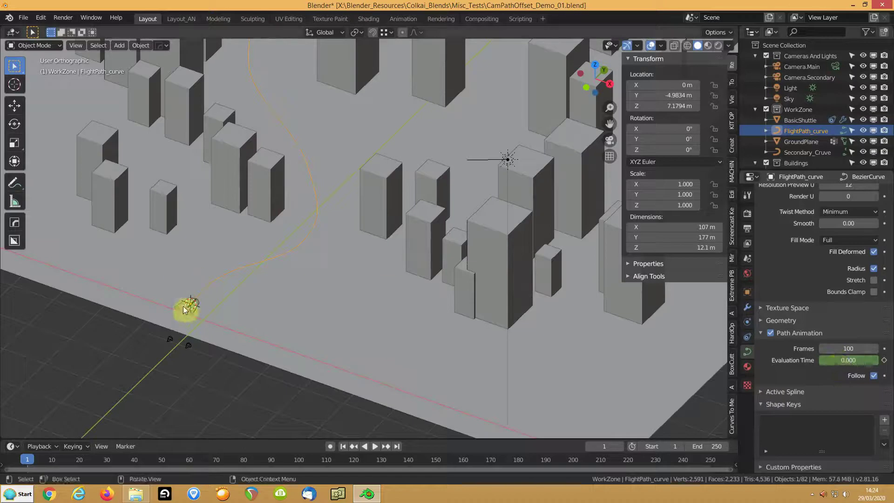
# Scrub through the animation to check the shuttle's flight, return to frame 0, and select BasicShuttle.
pyautogui.moveTo(30, 455); pyautogui.dragTo(131, 439)
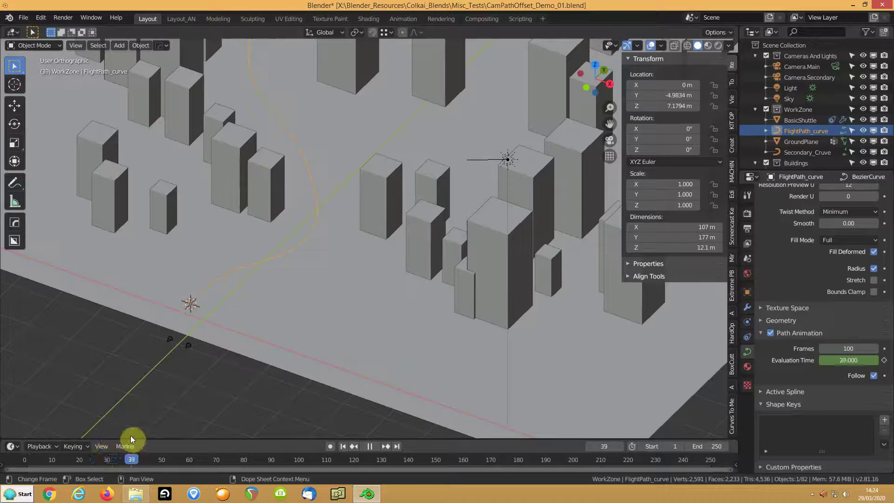
pyautogui.moveTo(71, 441); pyautogui.dragTo(10, 443)
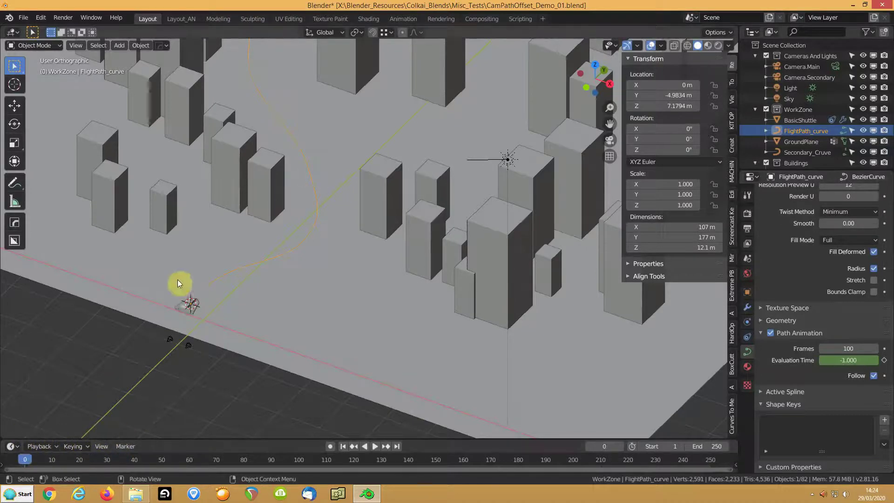
pyautogui.scroll(2, 191, 287)
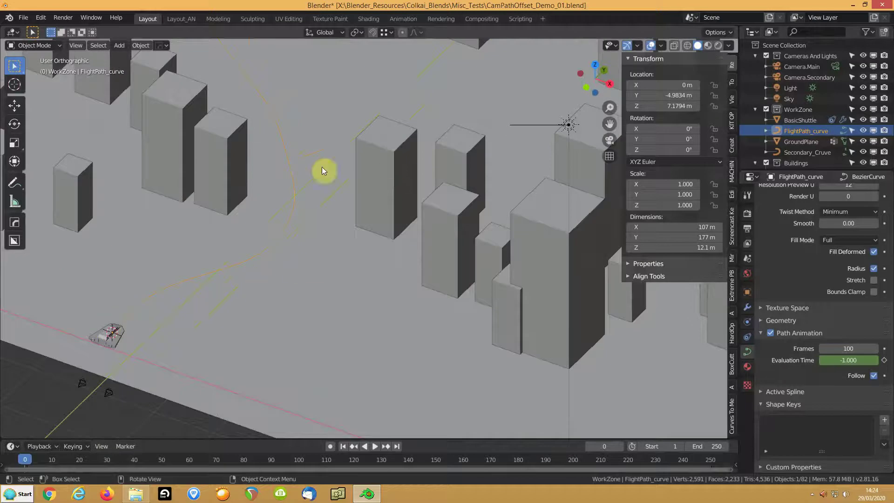
pyautogui.keyDown('shift'); pyautogui.moveTo(230, 273); pyautogui.dragTo(358, 220, button='middle'); pyautogui.keyUp('shift')
pyautogui.click(233, 284)
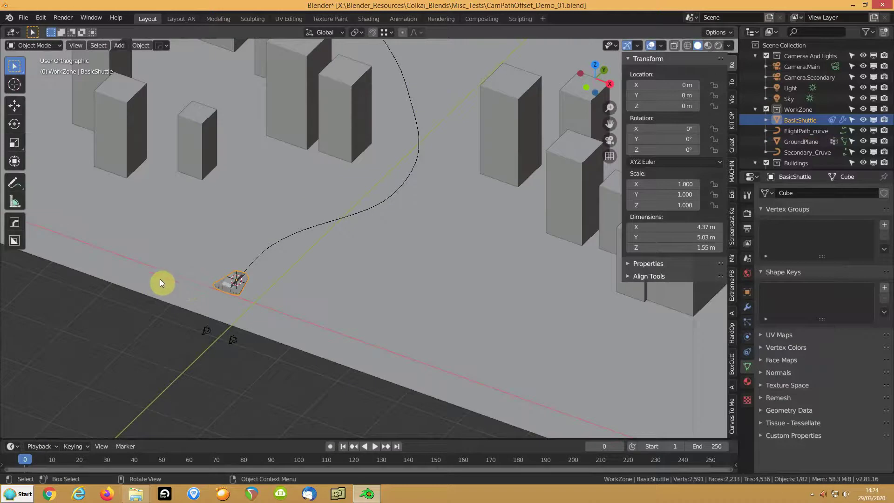
pyautogui.scroll(1, 116, 371)
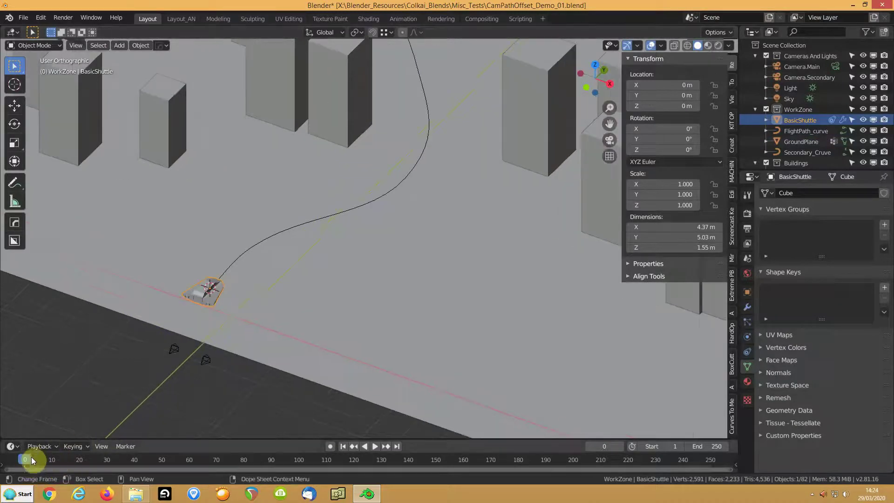
# At frame 11, rotate BasicShuttle to -19.5° around its local Y axis and insert a single keyframe on Y rotation.
pyautogui.moveTo(26, 460); pyautogui.dragTo(55, 462)
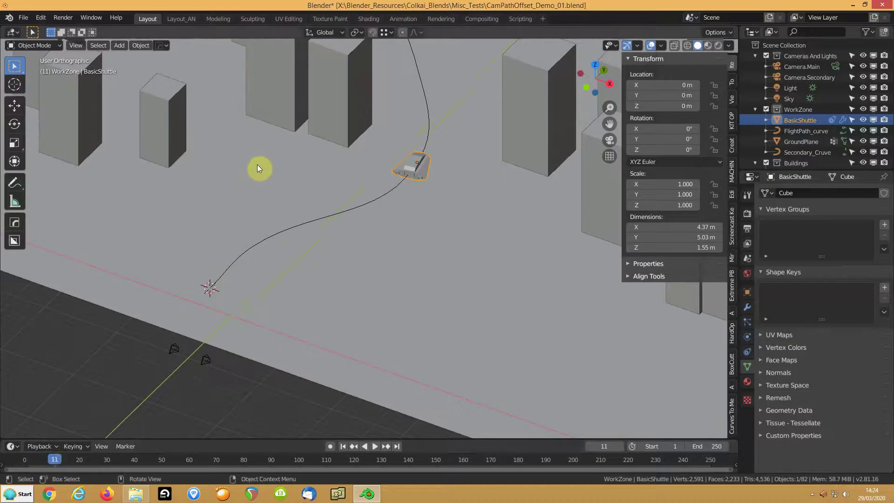
pyautogui.press('r')
pyautogui.press('y')
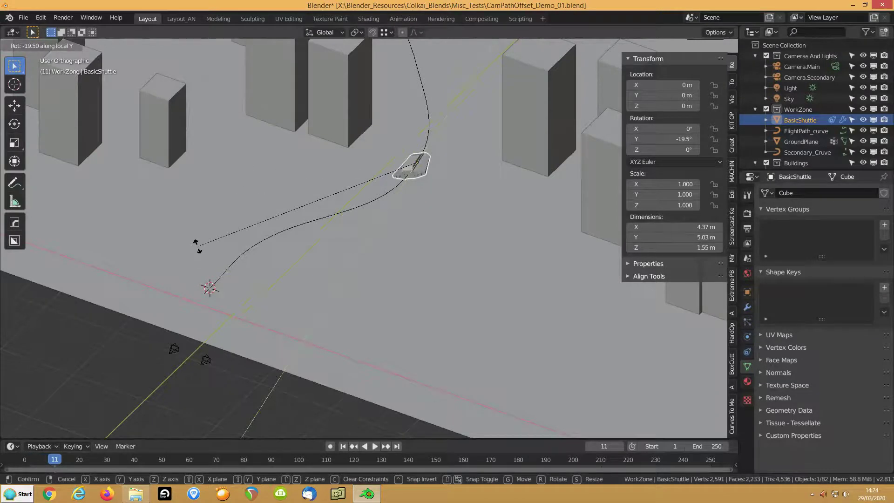
pyautogui.click(199, 249)
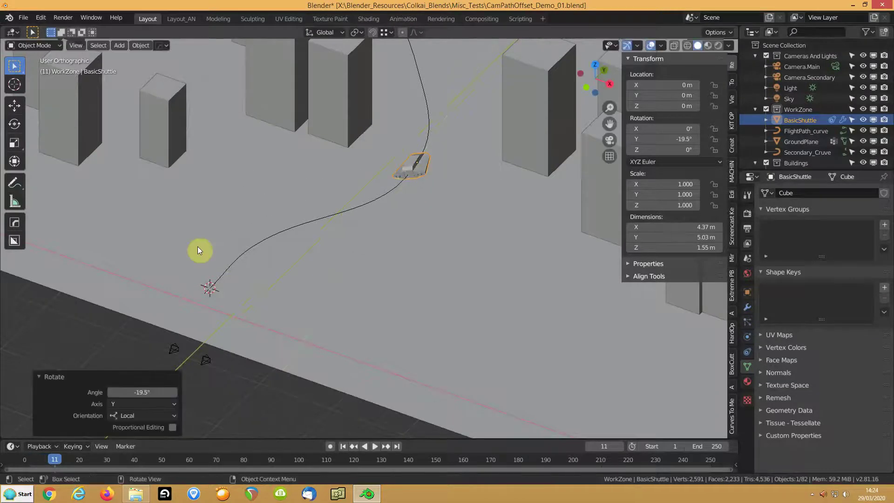
pyautogui.rightClick(684, 138)
pyautogui.click(683, 142)
pyautogui.hotkey('ctrl', 'z')
pyautogui.rightClick(684, 140)
pyautogui.click(675, 149)
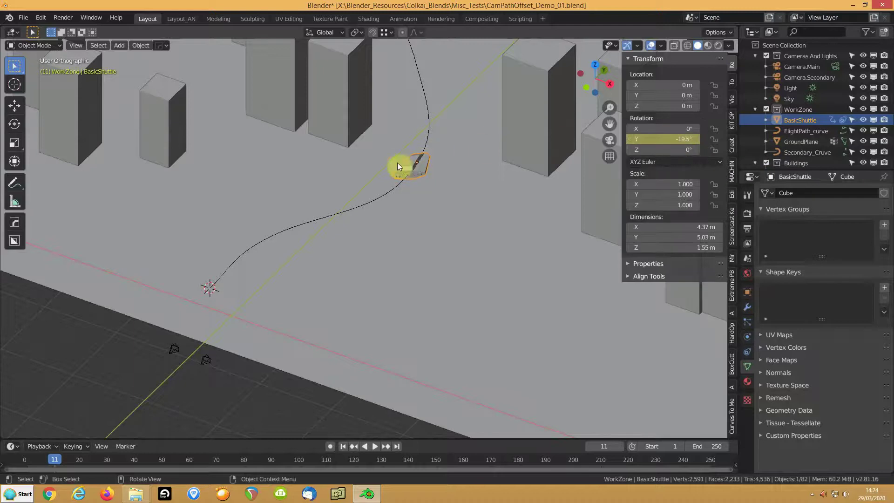
# Return to frame 0, set BasicShuttle's Y rotation to 0° and insert a single keyframe on it.
pyautogui.press('space')
pyautogui.moveTo(62, 460); pyautogui.dragTo(26, 467)
pyautogui.press('space')
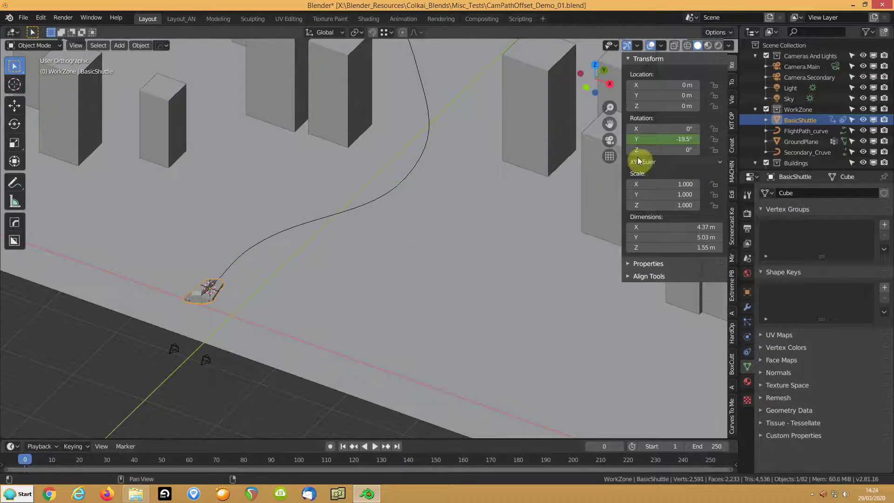
pyautogui.doubleClick(649, 141)
pyautogui.write('0')
pyautogui.press('Return')
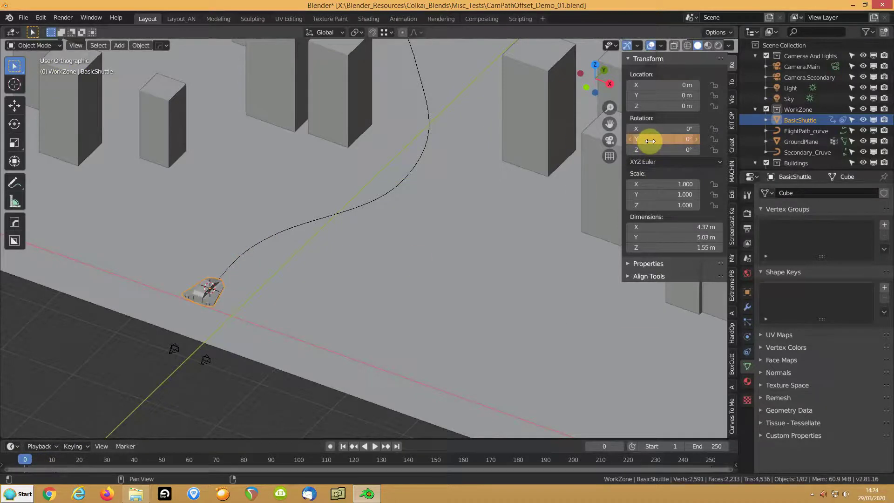
pyautogui.rightClick(650, 141)
pyautogui.click(650, 139)
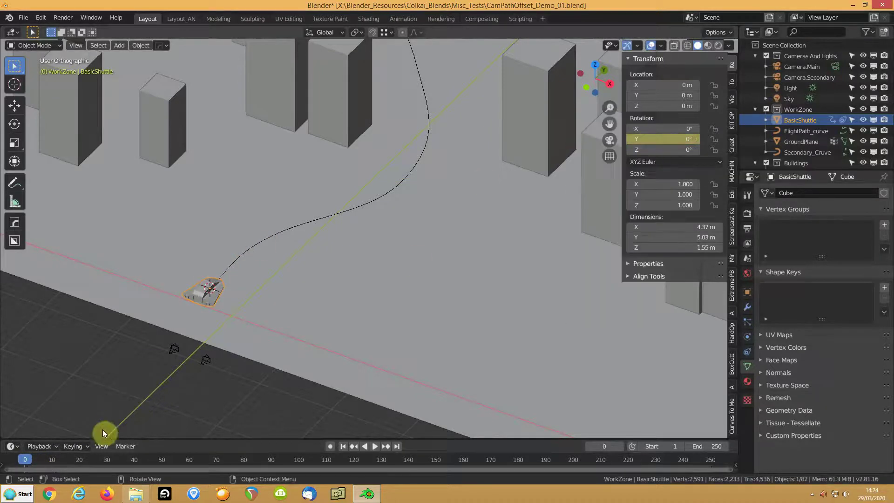
# Enlarge the timeline to show its keyframes, and keyframe BasicShuttle's Y rotation at -7.5° on frame 18.
pyautogui.moveTo(29, 460); pyautogui.dragTo(52, 460)
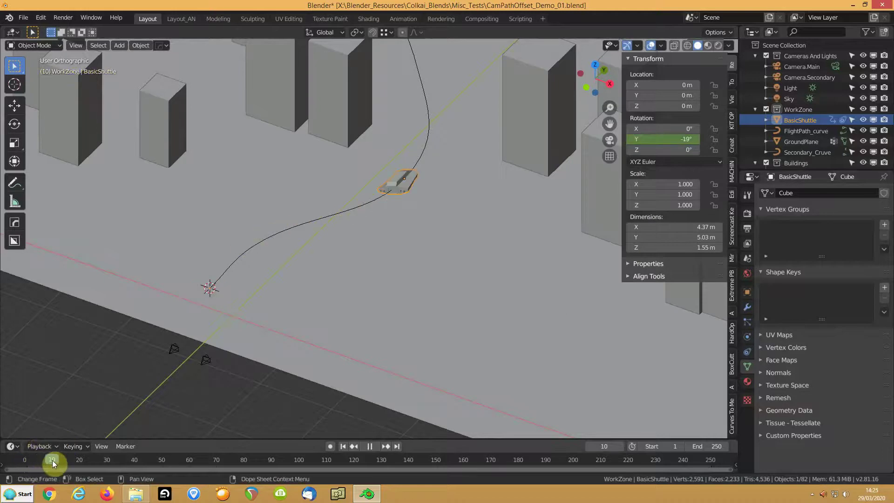
pyautogui.moveTo(120, 440); pyautogui.dragTo(120, 410)
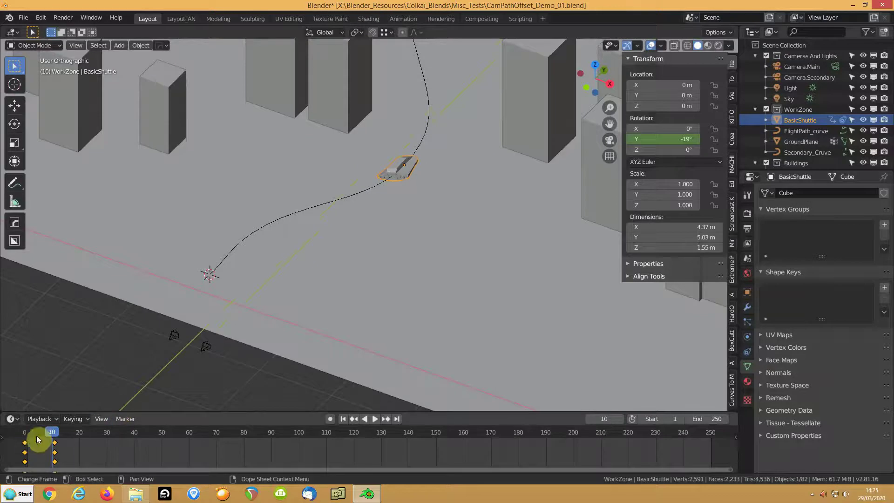
pyautogui.moveTo(53, 435); pyautogui.dragTo(63, 435)
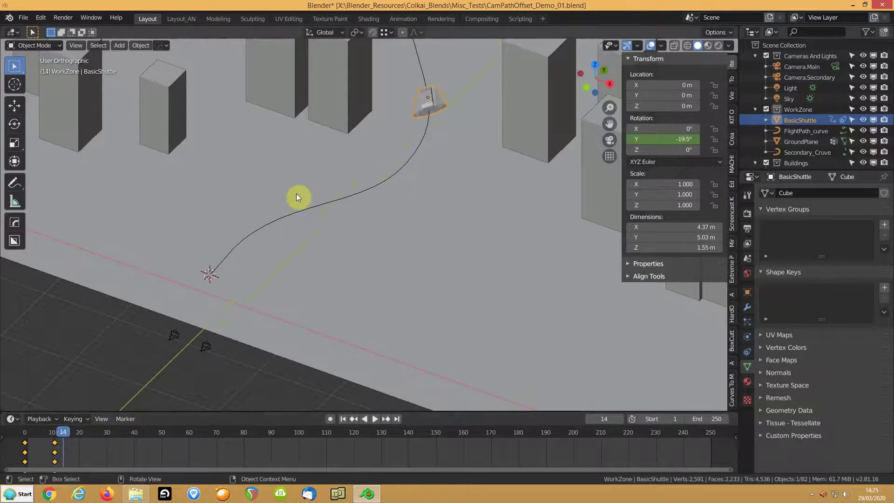
pyautogui.press('KP_Decimal')
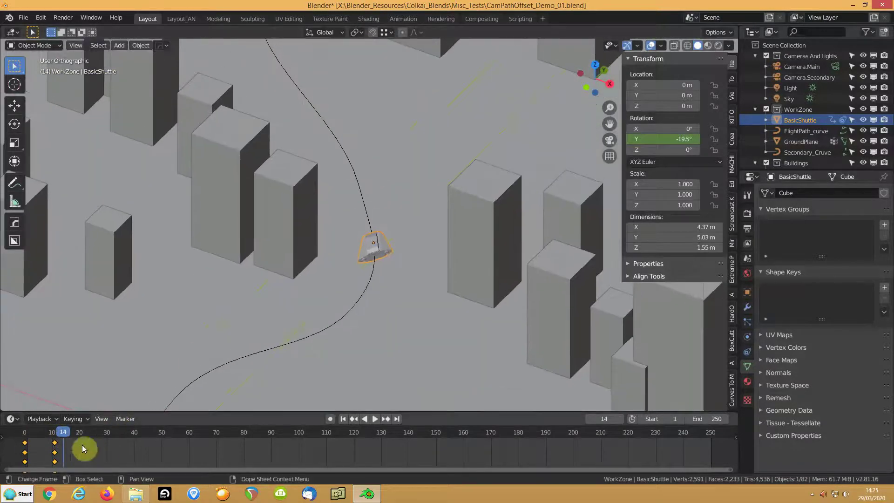
pyautogui.moveTo(65, 434); pyautogui.dragTo(76, 437)
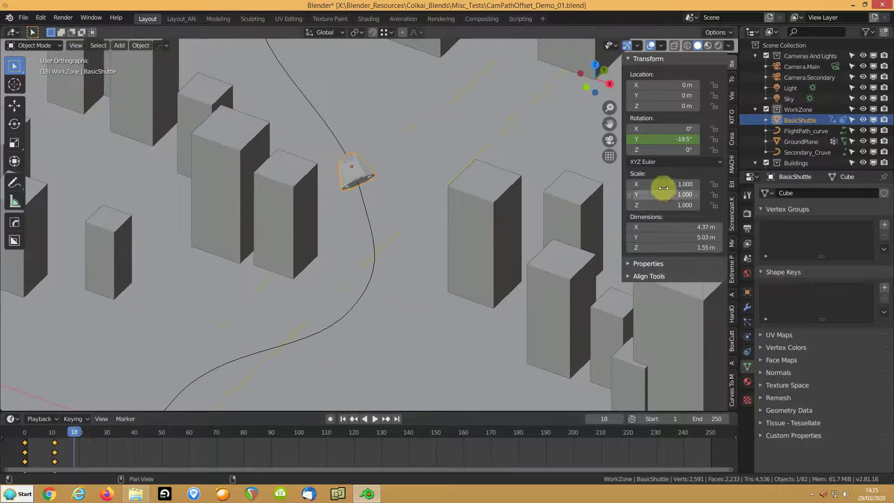
pyautogui.moveTo(679, 139); pyautogui.dragTo(681, 139)
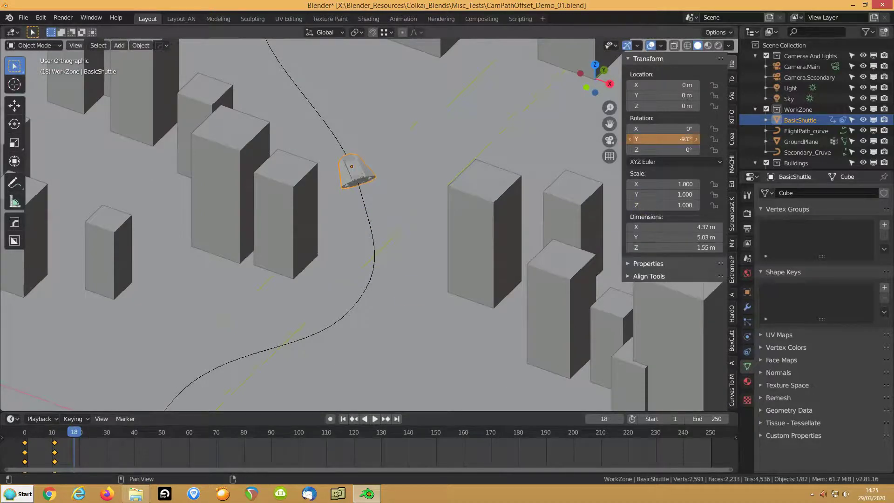
pyautogui.rightClick(671, 140)
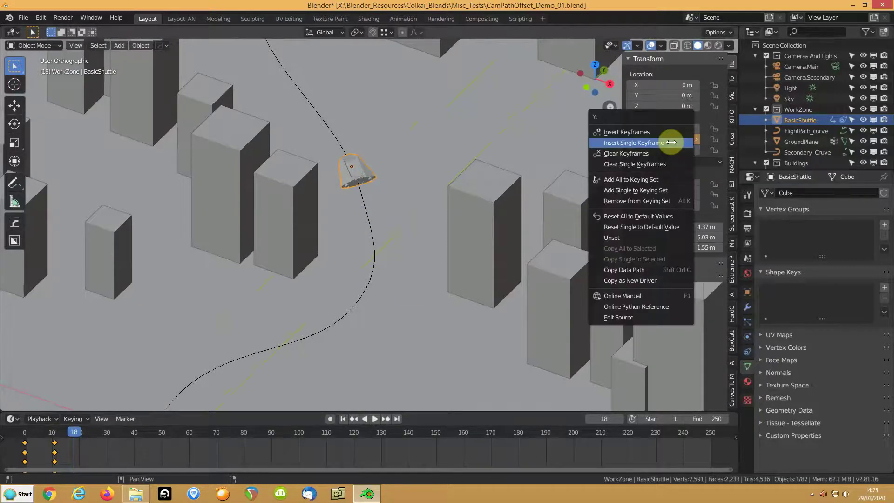
pyautogui.click(671, 142)
# Set BasicShuttle's Y rotation to 22.7° at frame 28 and insert a single keyframe on it.
pyautogui.keyDown('shift'); pyautogui.moveTo(439, 160); pyautogui.dragTo(417, 273, button='middle'); pyautogui.keyUp('shift')
pyautogui.moveTo(468, 262)
pyautogui.mouseDown(button='middle')
pyautogui.moveTo(370, 184)
pyautogui.moveTo(351, 277)
pyautogui.mouseUp(button='middle')
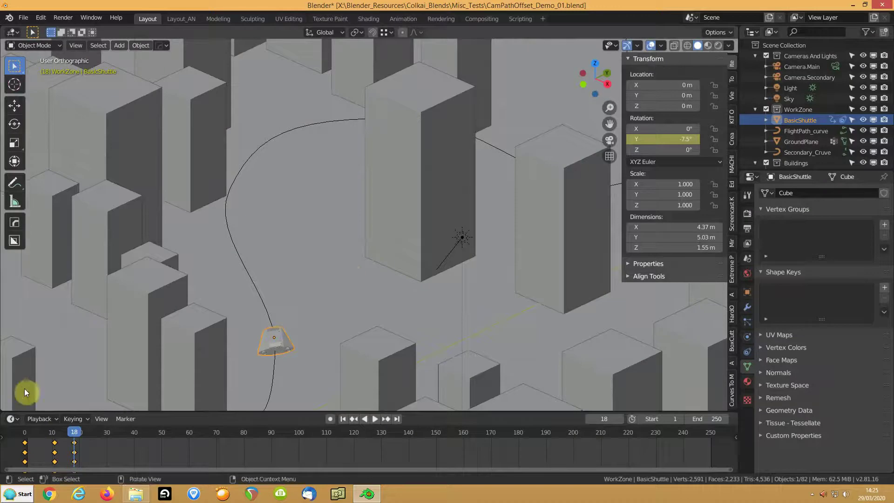
pyautogui.moveTo(73, 435); pyautogui.dragTo(102, 434)
pyautogui.moveTo(650, 140)
pyautogui.mouseDown()
pyautogui.moveTo(680, 141)
pyautogui.moveTo(650, 140)
pyautogui.mouseUp()
pyautogui.rightClick(650, 140)
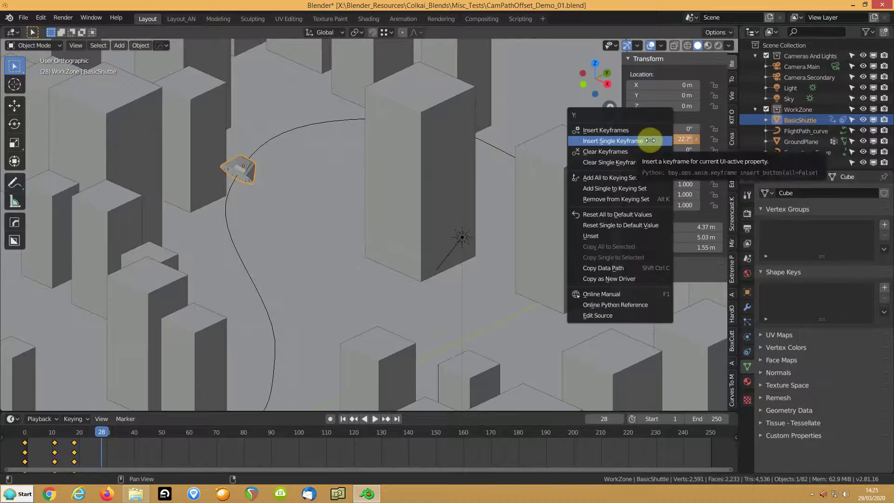
pyautogui.click(650, 139)
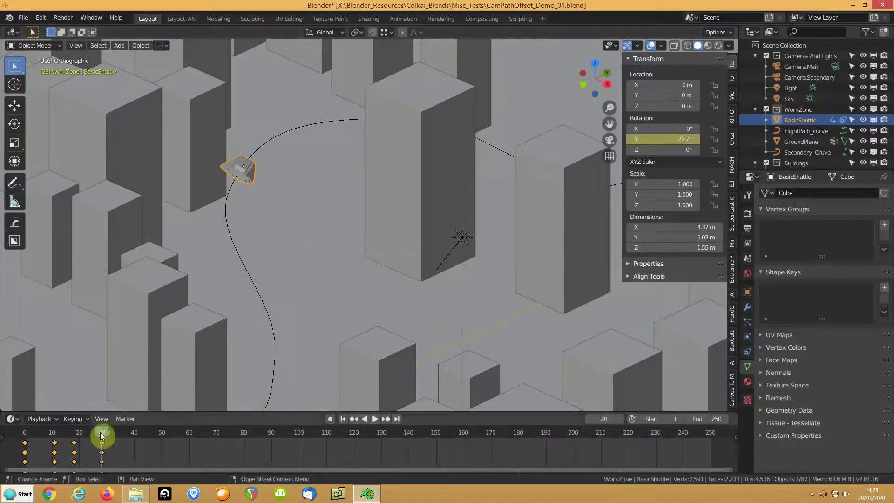
# Keyframe a steeper Y bank on BasicShuttle at frame 35, and a Y rotation of 19.6° at frame 40.
pyautogui.moveTo(101, 435); pyautogui.dragTo(120, 435)
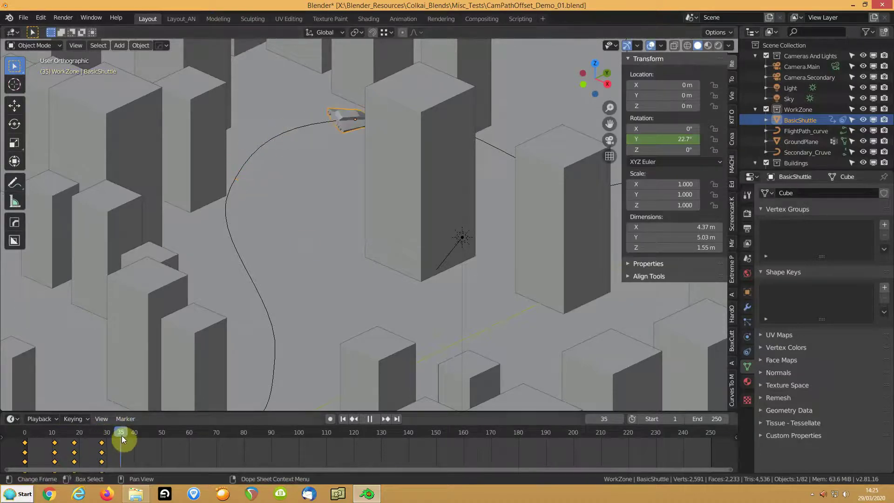
pyautogui.moveTo(372, 164); pyautogui.dragTo(425, 180, button='middle')
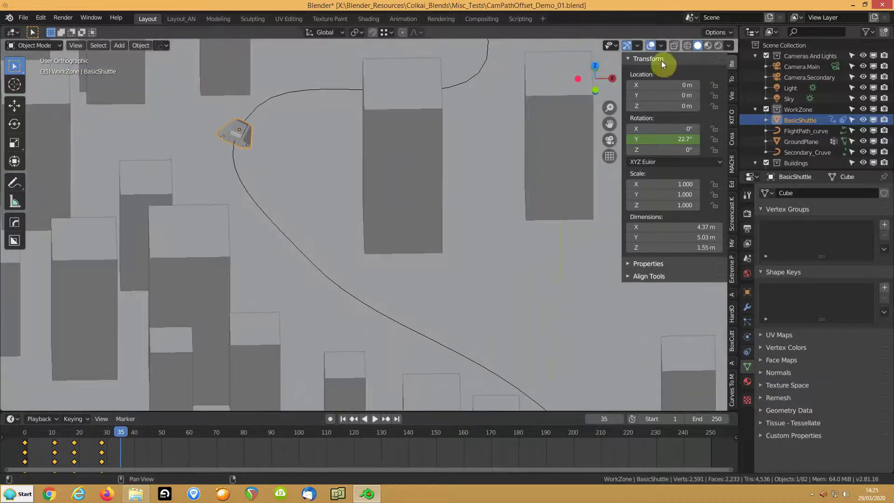
pyautogui.moveTo(675, 139); pyautogui.dragTo(684, 139)
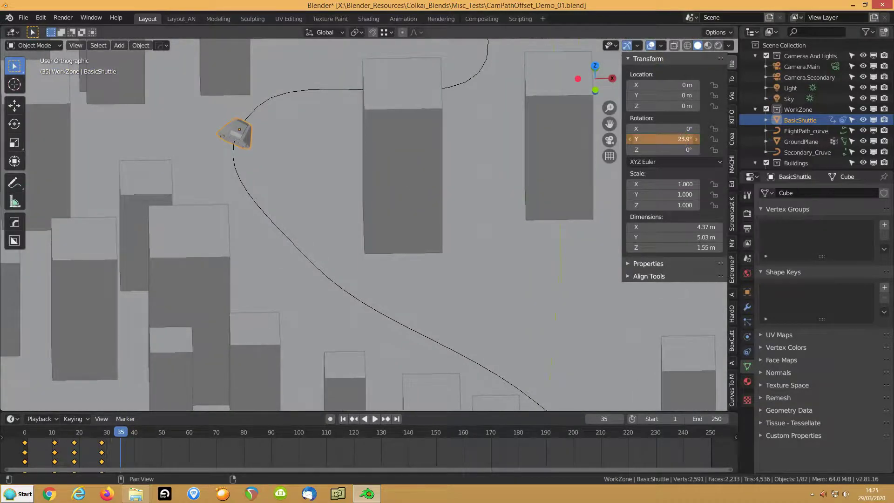
pyautogui.press('i')
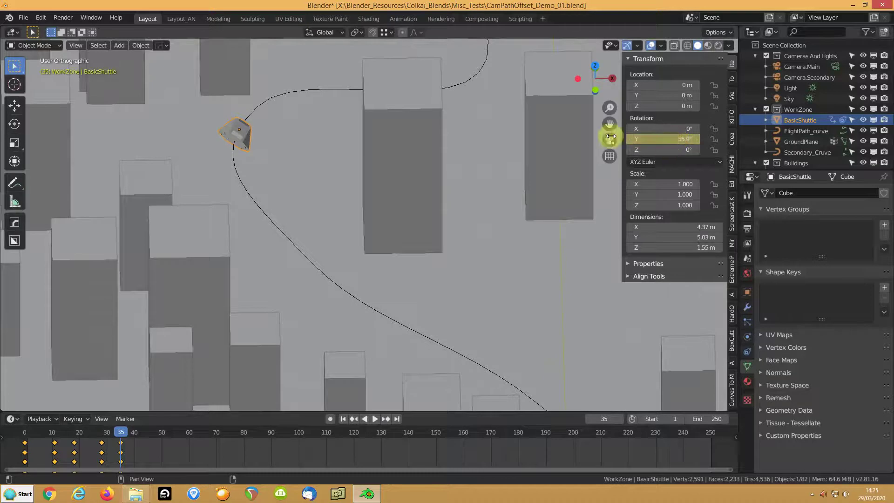
pyautogui.moveTo(120, 431)
pyautogui.mouseDown()
pyautogui.moveTo(111, 433)
pyautogui.moveTo(135, 431)
pyautogui.mouseUp()
pyautogui.moveTo(232, 303); pyautogui.dragTo(340, 195, button='middle')
pyautogui.moveTo(694, 140); pyautogui.dragTo(683, 138)
pyautogui.press('i')
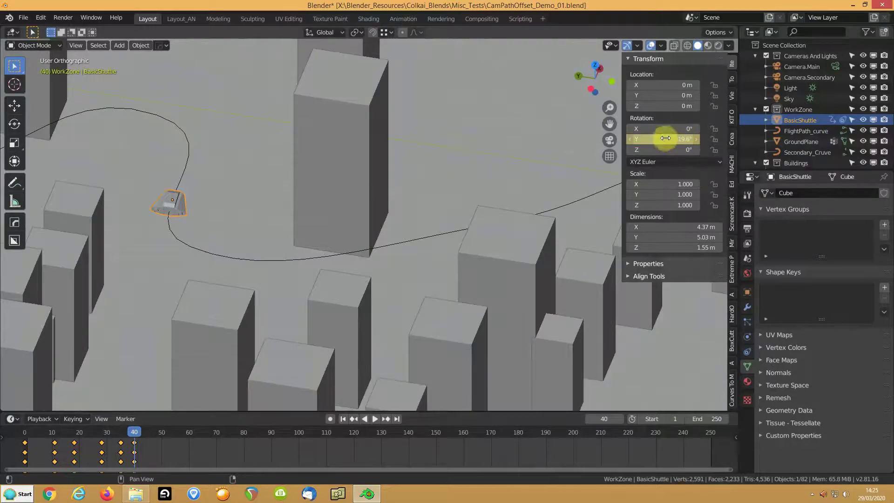
# Keyframe BasicShuttle's Y rotation at -32.7° on frame 46 and at 26.1° on frame 51.
pyautogui.press('space')
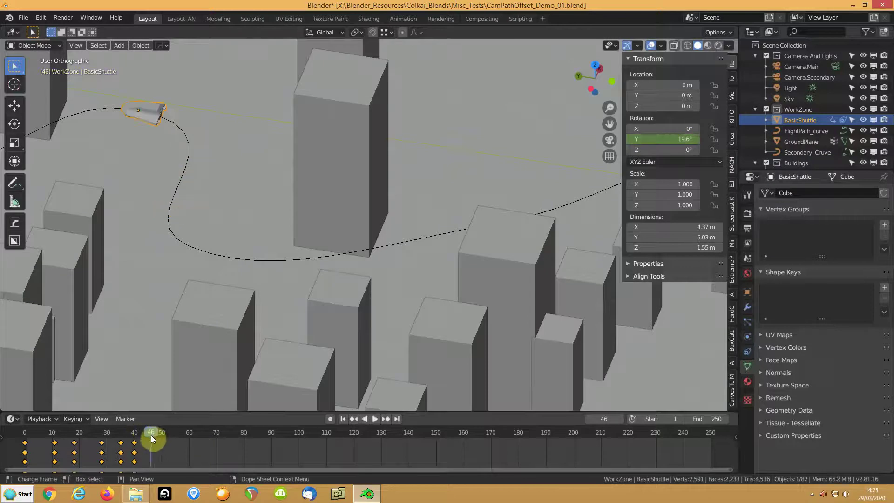
pyautogui.moveTo(672, 139); pyautogui.dragTo(645, 139)
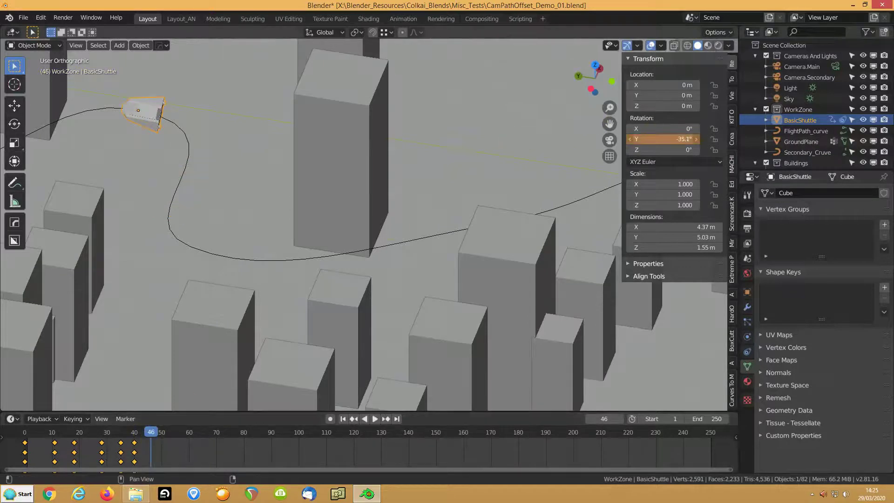
pyautogui.press('i')
pyautogui.moveTo(406, 187); pyautogui.dragTo(429, 247, button='middle')
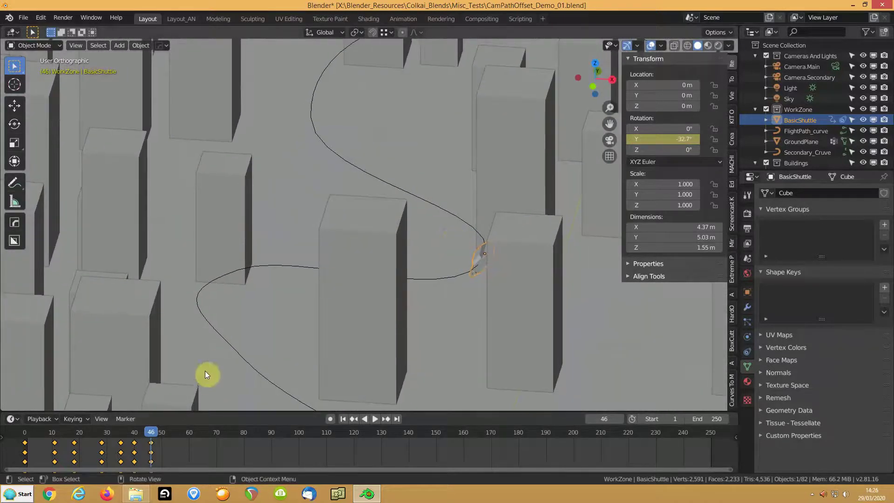
pyautogui.moveTo(150, 431); pyautogui.dragTo(165, 432)
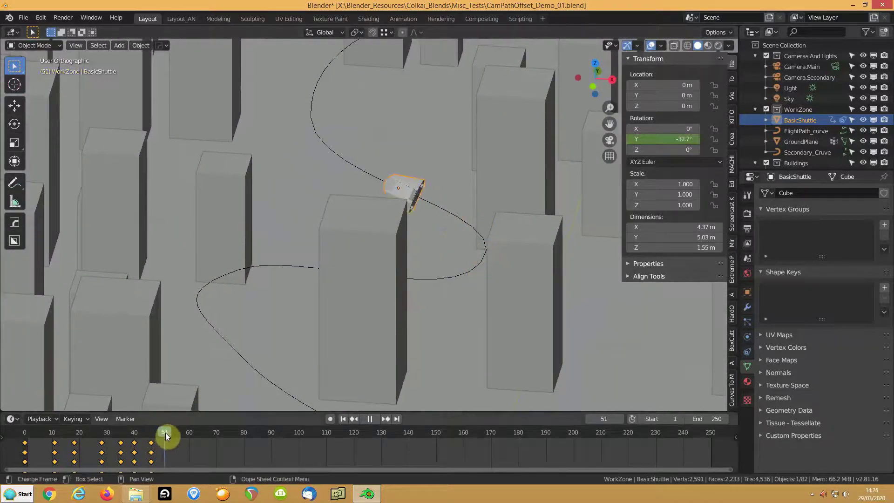
pyautogui.moveTo(679, 139); pyautogui.dragTo(692, 139)
pyautogui.press('i')
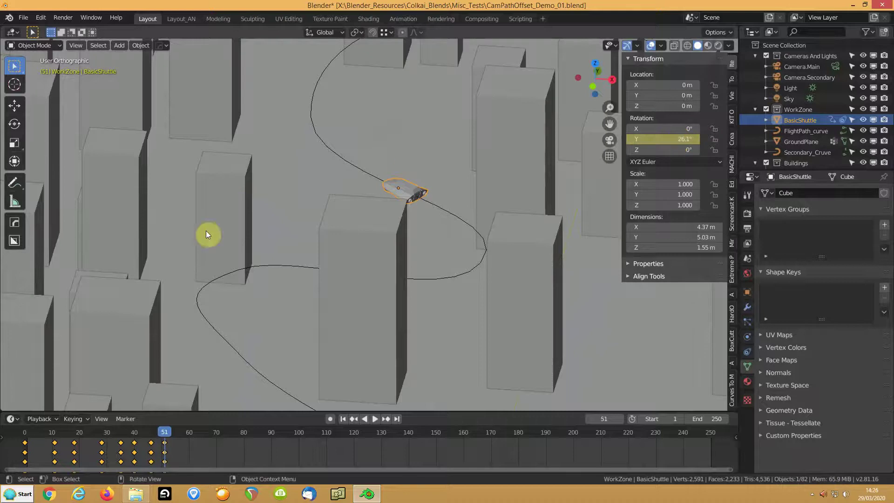
# Keyframe BasicShuttle's Y rotation at 38.1° on frame 57, and adjust and keyframe it again on frame 66.
pyautogui.moveTo(165, 433); pyautogui.dragTo(183, 436)
pyautogui.moveTo(670, 139); pyautogui.dragTo(693, 139)
pyautogui.press('i')
pyautogui.moveTo(347, 172); pyautogui.dragTo(325, 247, button='middle')
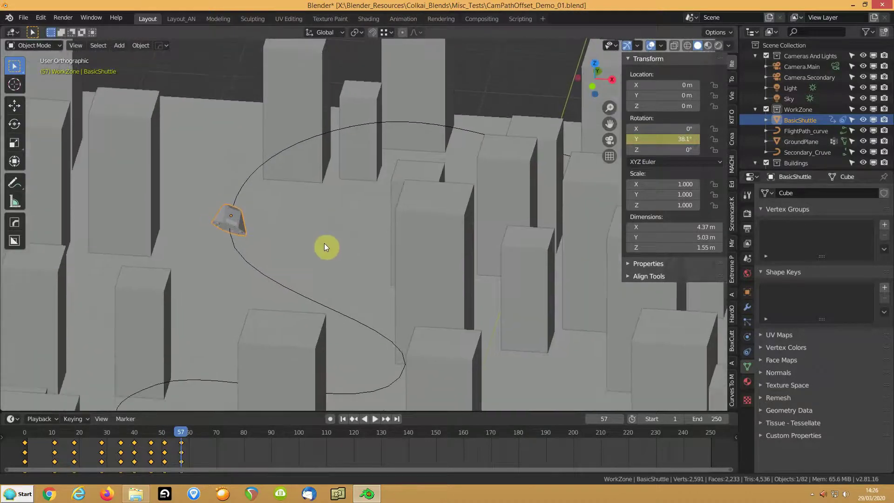
pyautogui.hotkey('shift', 'ctrl', 'space')
pyautogui.moveTo(191, 431); pyautogui.dragTo(204, 433)
pyautogui.press('space')
pyautogui.moveTo(640, 145)
pyautogui.mouseDown()
pyautogui.moveTo(650, 145)
pyautogui.moveTo(645, 139)
pyautogui.mouseUp()
pyautogui.press('i')
# Keyframe BasicShuttle's Y rotation at 28.5° on frame 73 and at 4.8° on frame 79.
pyautogui.moveTo(397, 149); pyautogui.dragTo(449, 153, button='middle')
pyautogui.moveTo(206, 432); pyautogui.dragTo(224, 432)
pyautogui.moveTo(273, 337); pyautogui.dragTo(295, 208, button='middle')
pyautogui.scroll(3, 283, 206)
pyautogui.press('KP_Decimal')
pyautogui.moveTo(687, 138)
pyautogui.mouseDown()
pyautogui.moveTo(661, 138)
pyautogui.moveTo(684, 138)
pyautogui.mouseUp()
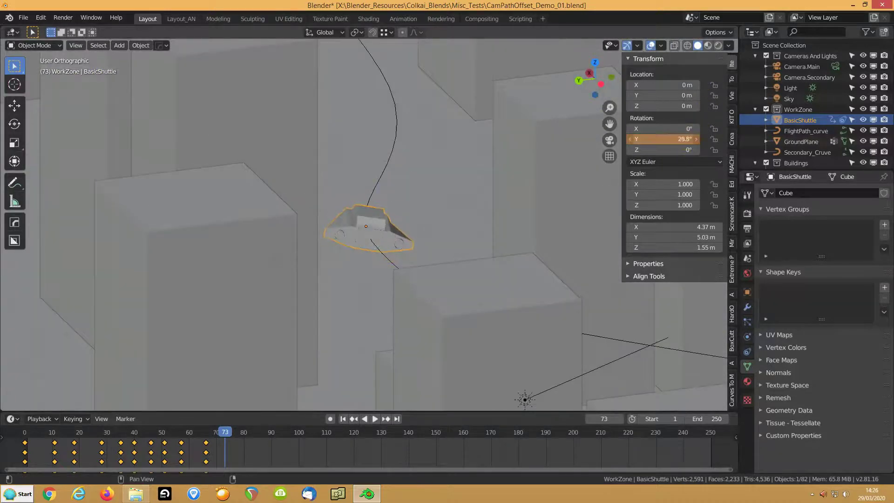
pyautogui.press('i')
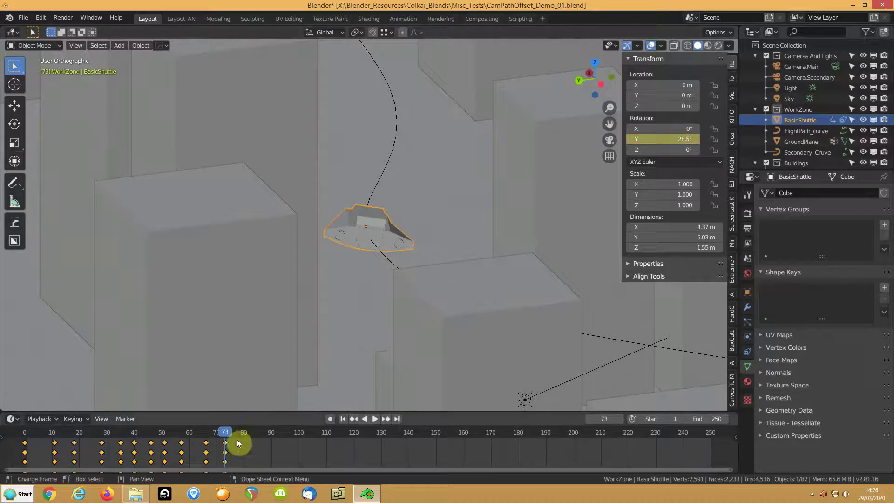
pyautogui.moveTo(226, 437); pyautogui.dragTo(243, 433)
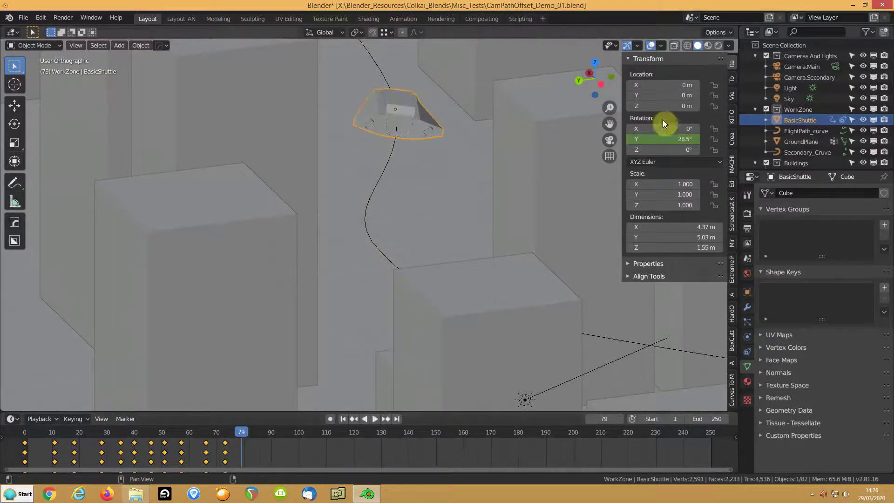
pyautogui.moveTo(670, 138); pyautogui.dragTo(671, 139)
pyautogui.press('i')
# Play back the shuttle's banking animation from the start of the timeline and examine its flight through the city from a wider view.
pyautogui.scroll(-4, 326, 149)
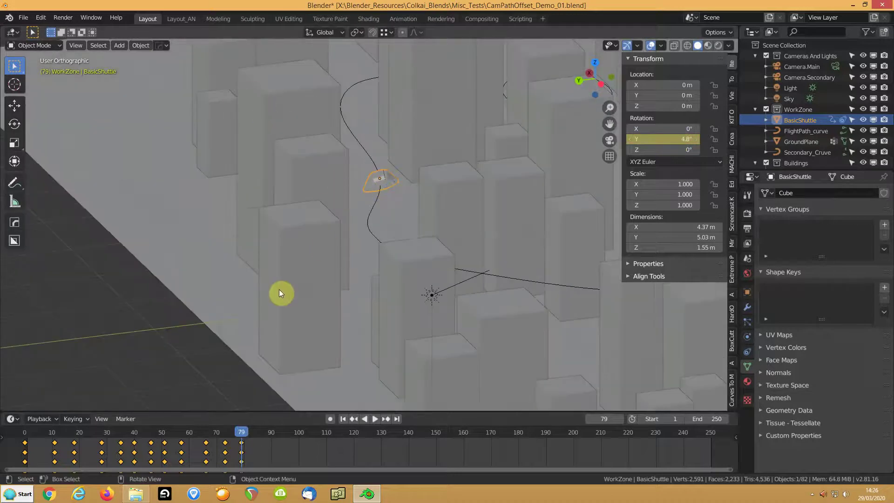
pyautogui.moveTo(239, 433); pyautogui.dragTo(33, 448)
pyautogui.press('space')
pyautogui.press('space')
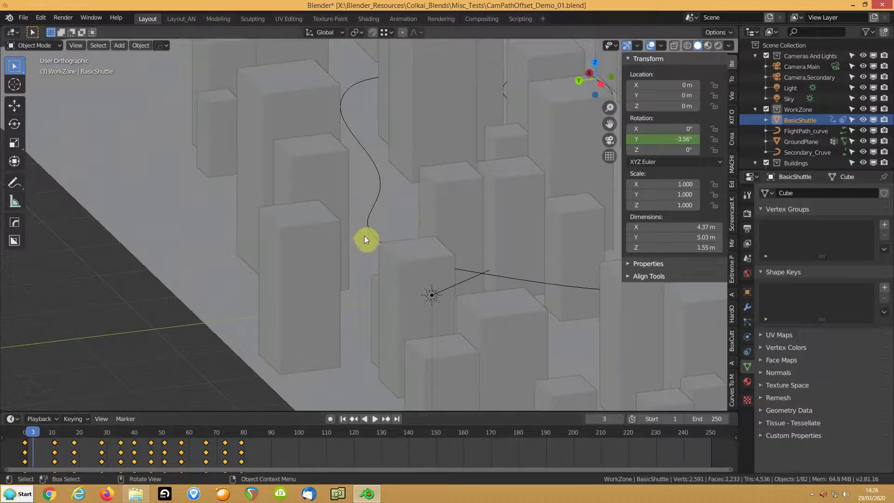
pyautogui.scroll(-5, 363, 233)
pyautogui.moveTo(494, 239); pyautogui.dragTo(554, 199, button='middle')
pyautogui.press('n')
pyautogui.scroll(3, 404, 200)
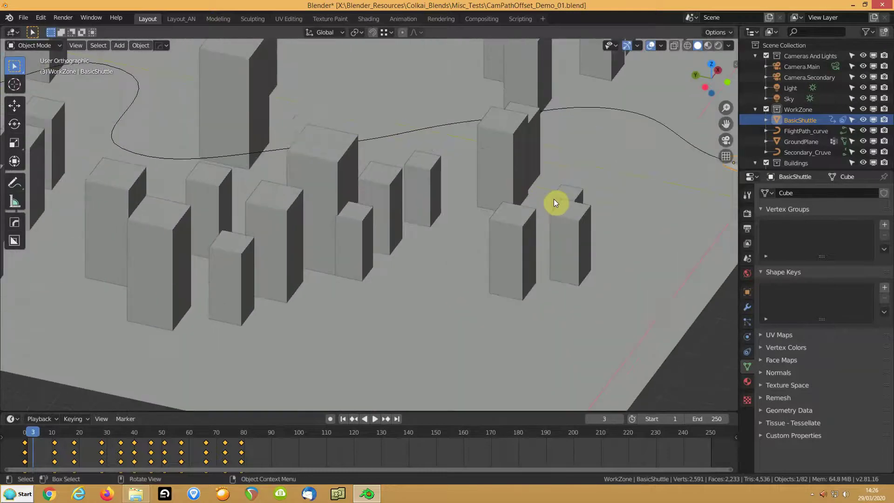
pyautogui.press('space')
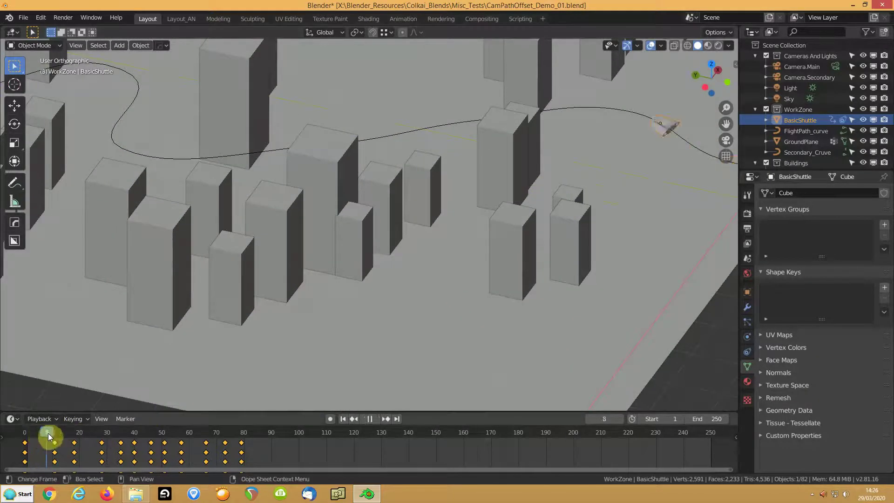
# Move BasicShuttle's keyframes at frame 0 to frame 1.
pyautogui.moveTo(66, 439); pyautogui.dragTo(24, 448)
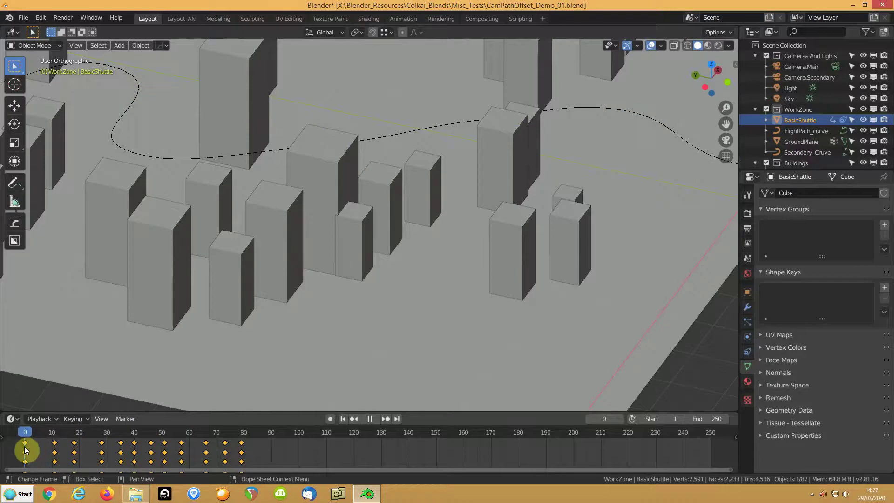
pyautogui.click(27, 445)
pyautogui.press('g')
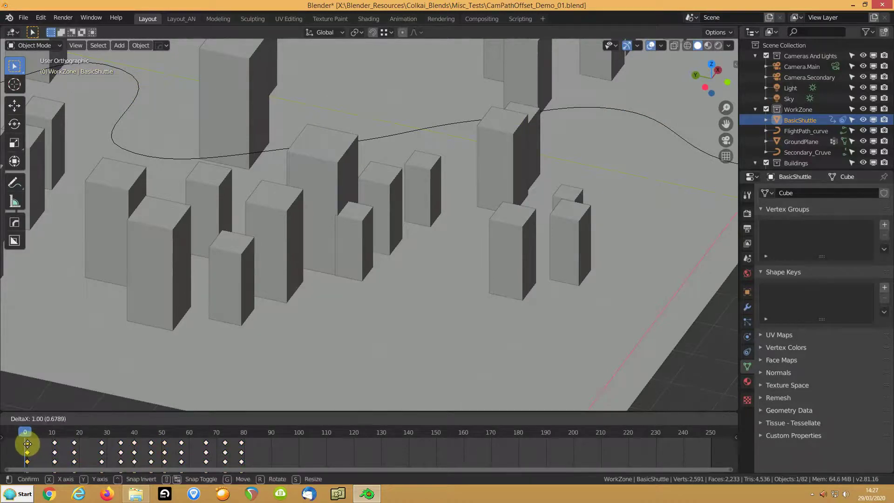
pyautogui.click(28, 445)
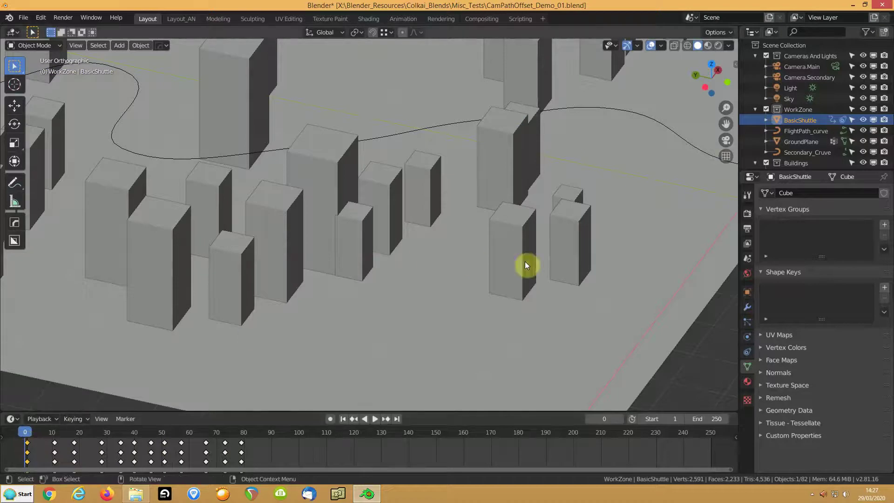
# Add a sphere empty at the 3D cursor, centred on the shuttle at the start of its path.
pyautogui.press('KP_Decimal')
pyautogui.scroll(-8, 340, 260)
pyautogui.moveTo(348, 262); pyautogui.dragTo(275, 265, button='middle')
pyautogui.scroll(4, 279, 263)
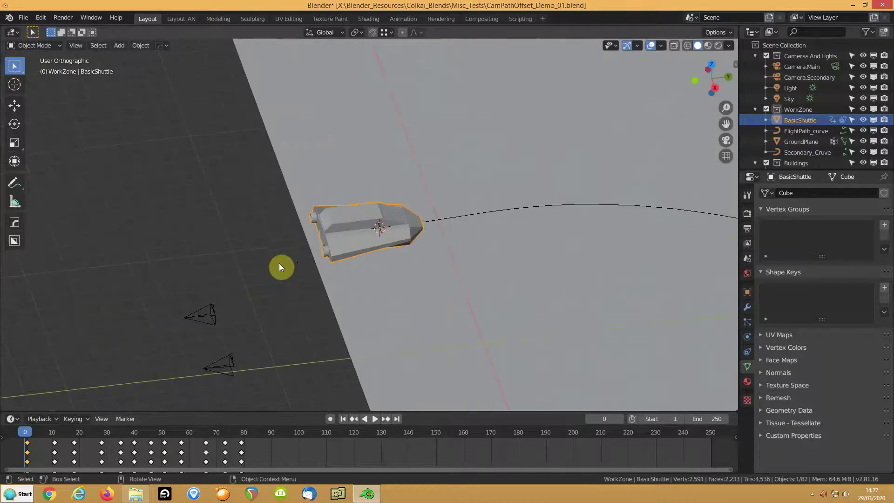
pyautogui.click(212, 312)
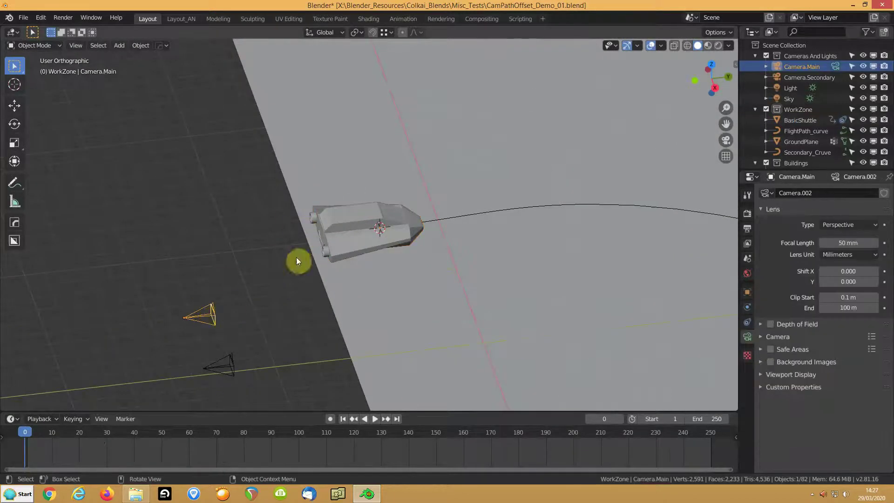
pyautogui.click(350, 228)
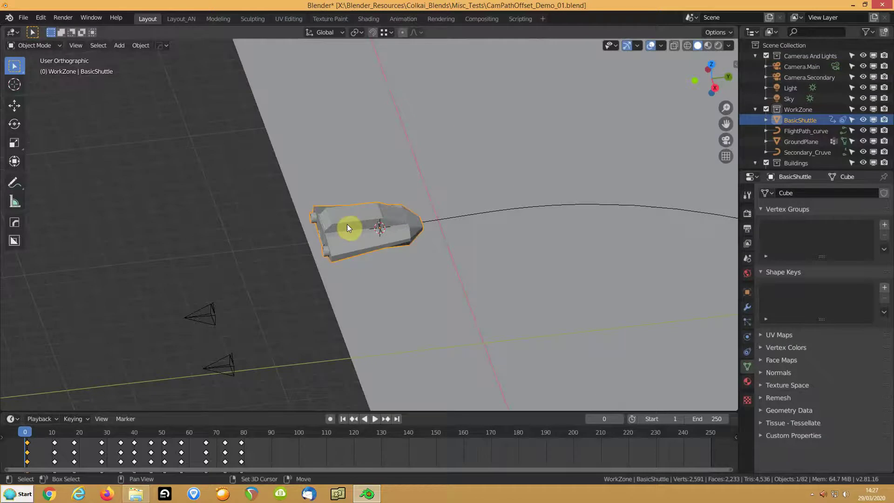
pyautogui.hotkey('shift', 'a')
pyautogui.moveTo(348, 225)
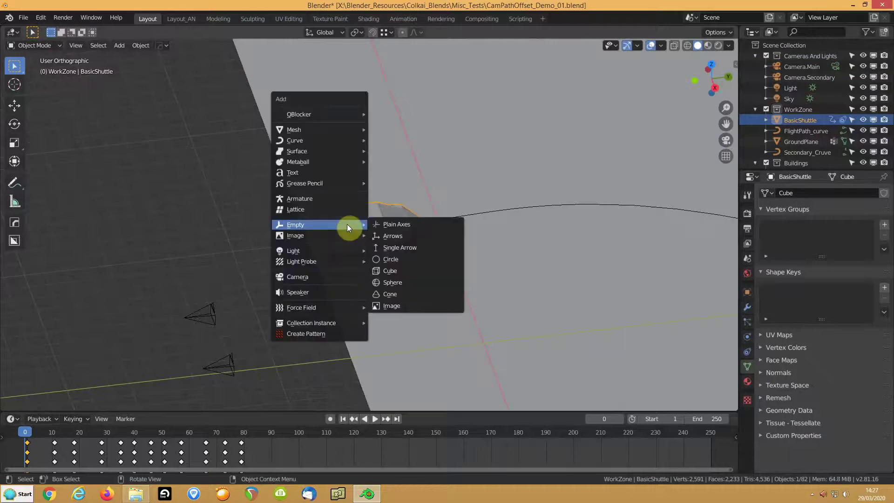
pyautogui.click(387, 281)
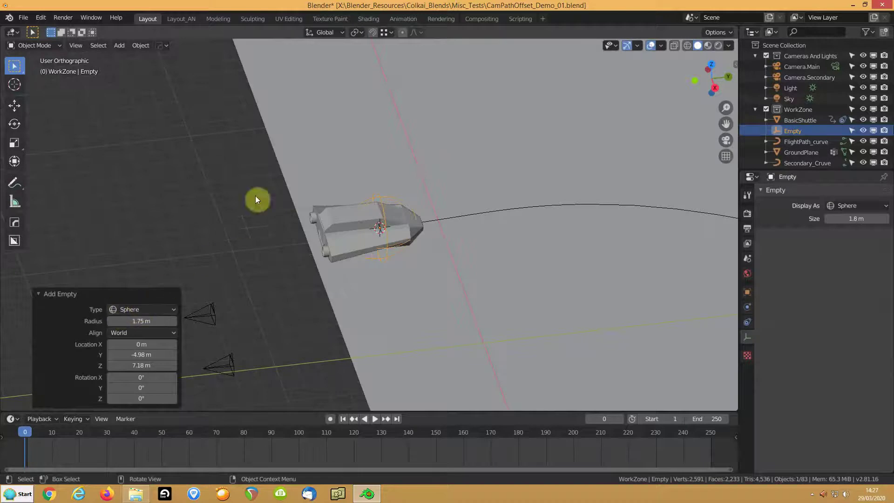
# Rename the new empty Target_Empty and parent it to BasicShuttle with Keep Transform.
pyautogui.press('F2')
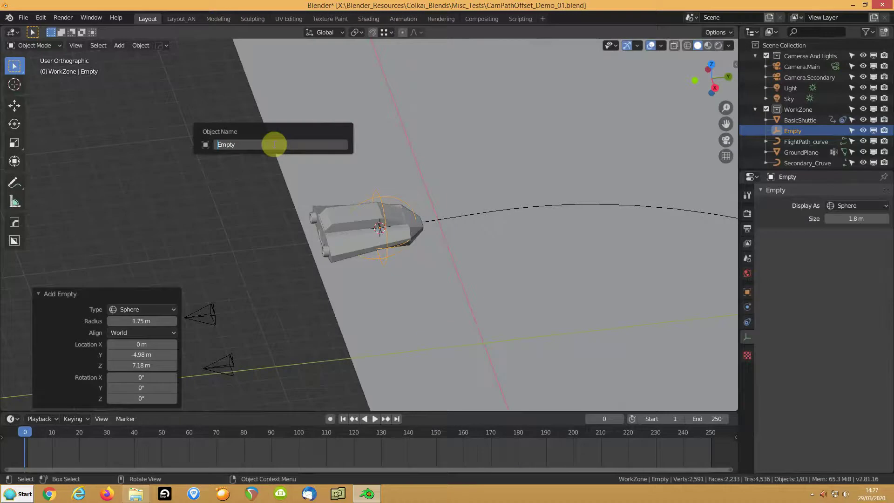
pyautogui.write('Target_')
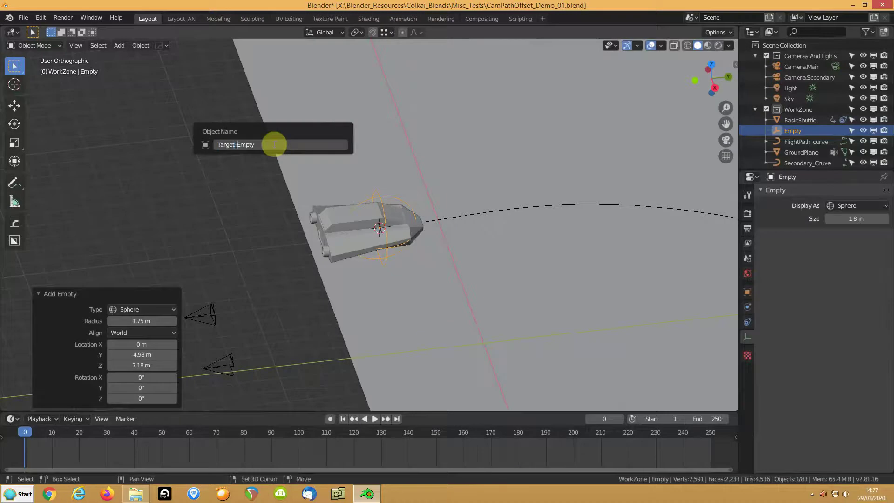
pyautogui.press('Return')
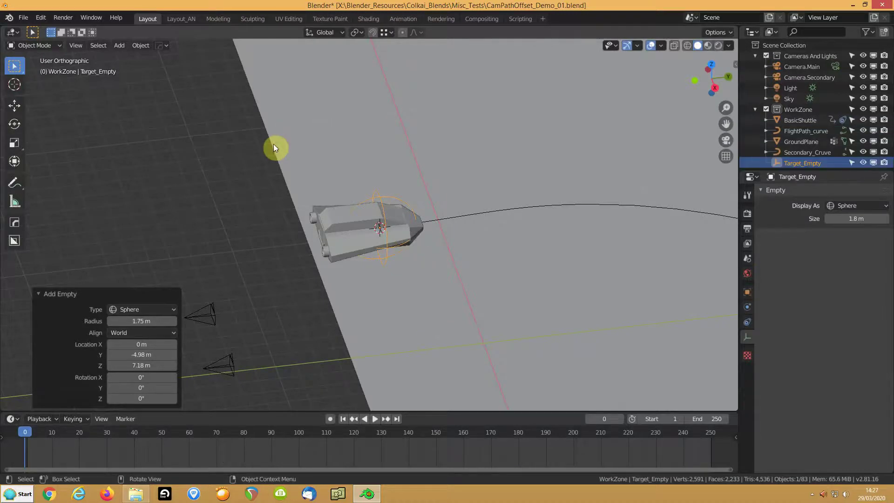
pyautogui.keyDown('shift'); pyautogui.click(344, 247); pyautogui.keyUp('shift')
pyautogui.hotkey('ctrl', 'p')
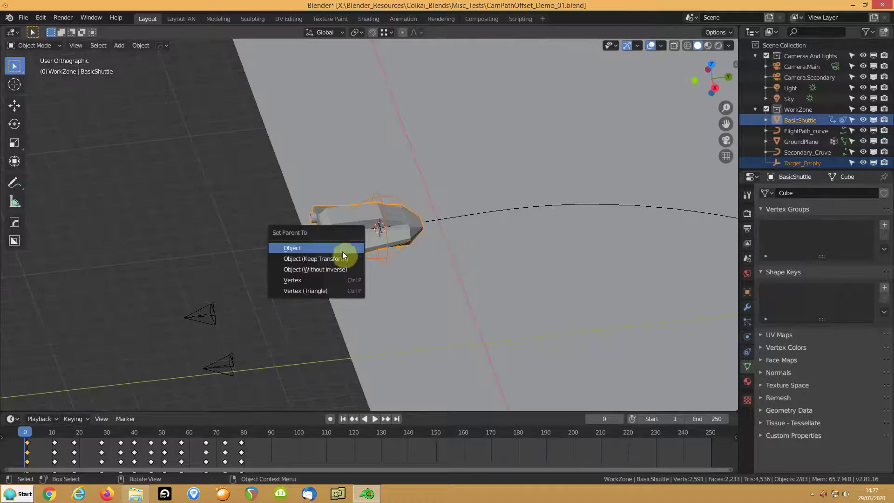
pyautogui.click(344, 258)
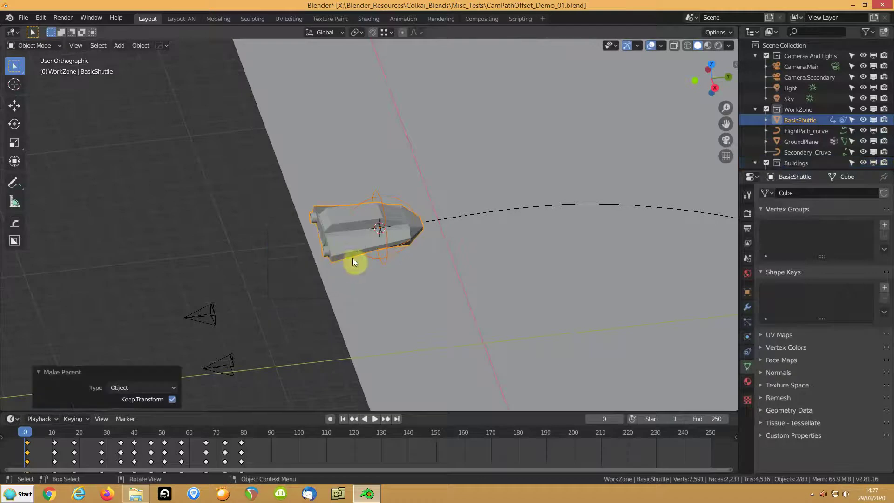
# Snap Camera.Main to the 3D cursor, move it back along Y behind the shuttle, and raise it 2 m on Z.
pyautogui.click(211, 316)
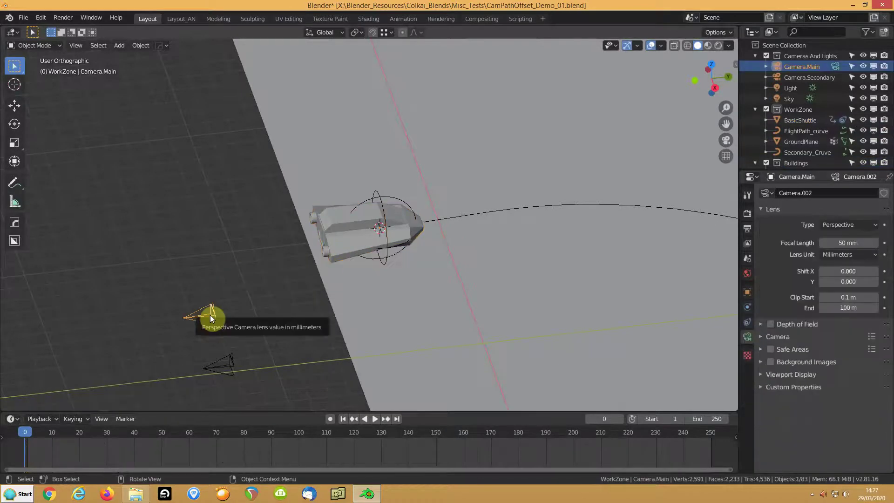
pyautogui.hotkey('shift', 's')
pyautogui.press('7')
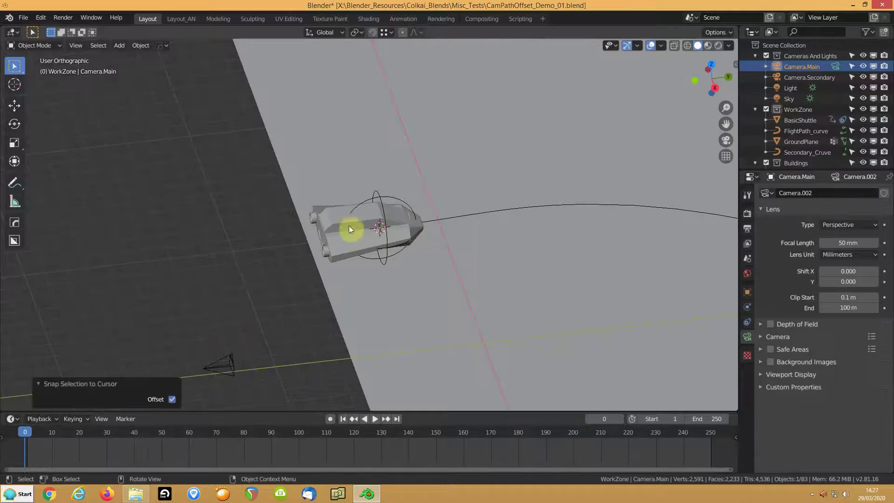
pyautogui.press('g')
pyautogui.press('y')
pyautogui.click(238, 230)
pyautogui.press('g')
pyautogui.press('z')
pyautogui.click(238, 193)
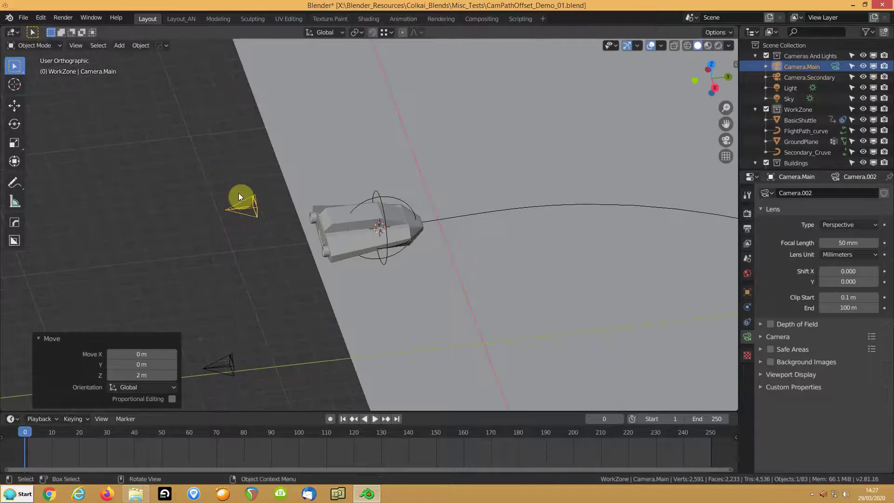
# Parent Camera.Main to Target_Empty with Keep Transform.
pyautogui.moveTo(238, 193); pyautogui.dragTo(309, 203, button='middle')
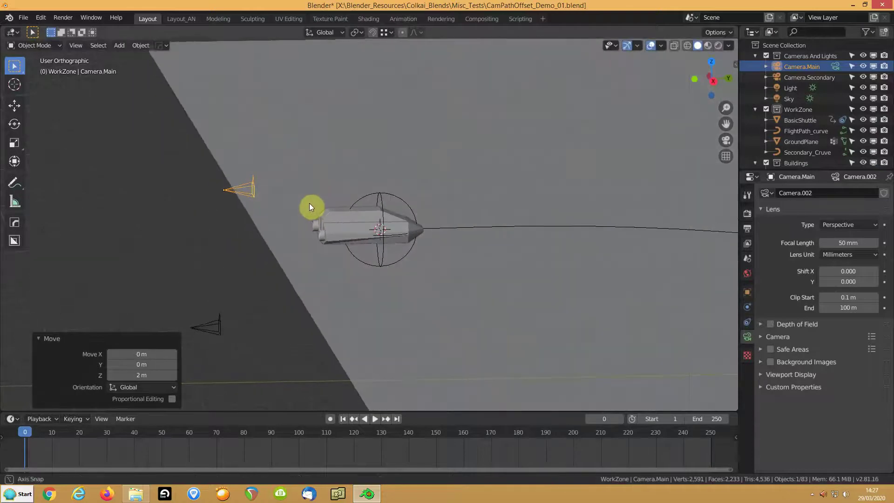
pyautogui.keyDown('shift'); pyautogui.click(383, 192); pyautogui.keyUp('shift')
pyautogui.hotkey('ctrl', 'p')
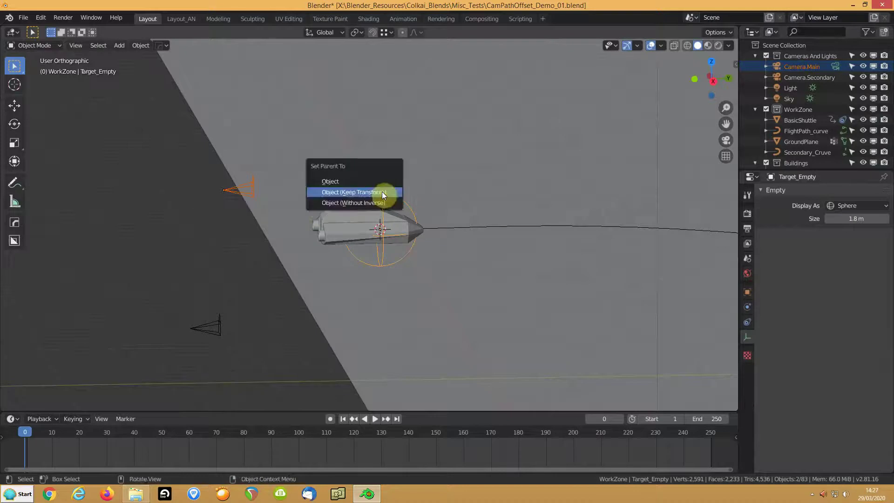
pyautogui.click(382, 192)
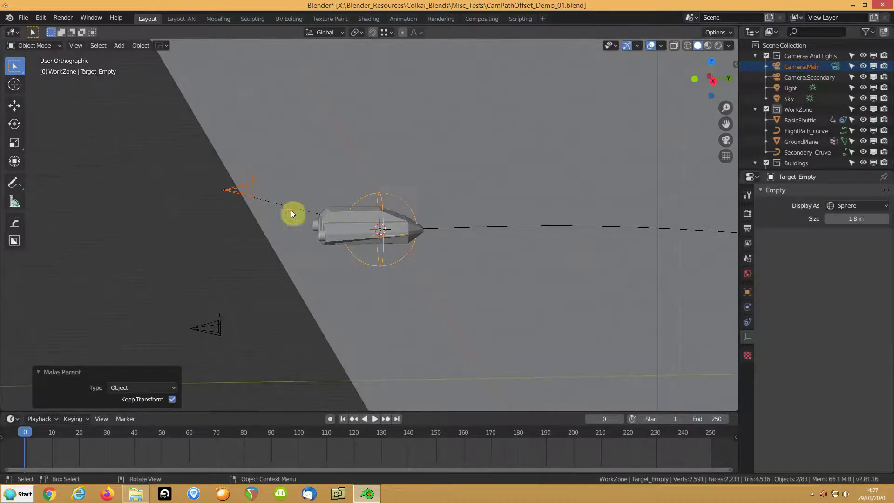
# Add a Track To constraint to Camera.Main with Target_Empty as its target.
pyautogui.click(252, 188)
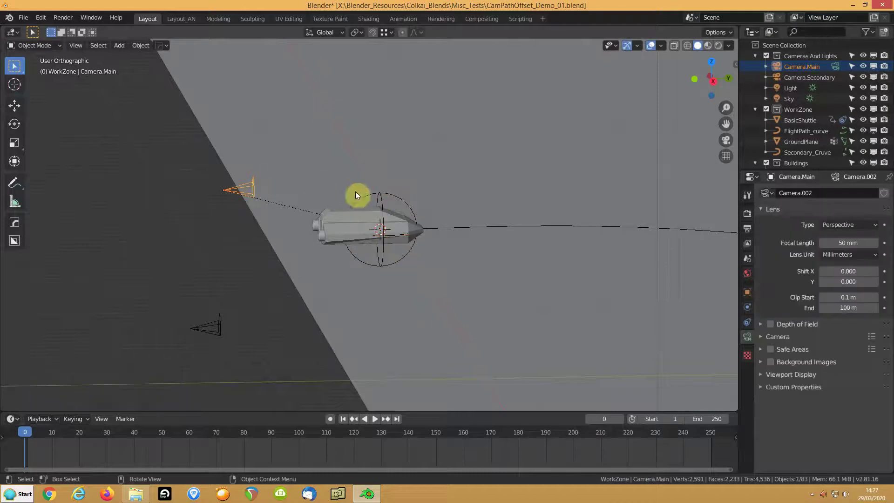
pyautogui.click(377, 194)
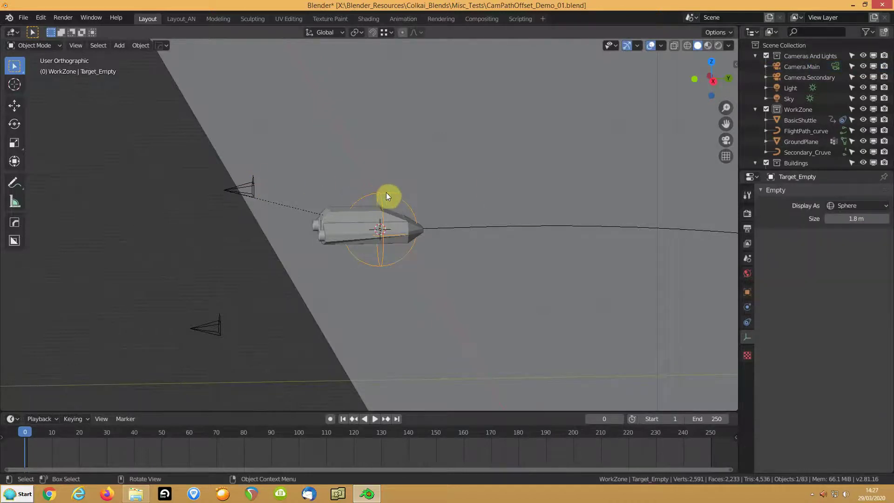
pyautogui.click(746, 322)
pyautogui.click(250, 189)
pyautogui.click(253, 188)
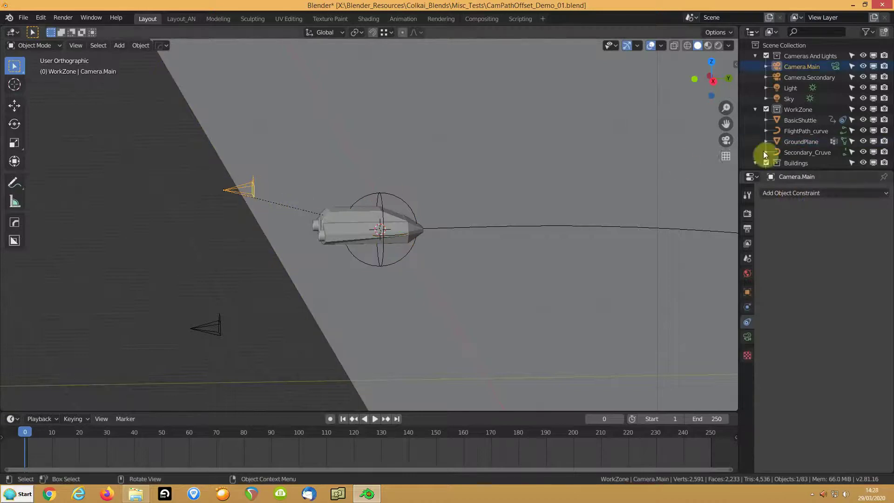
pyautogui.click(797, 193)
pyautogui.click(782, 263)
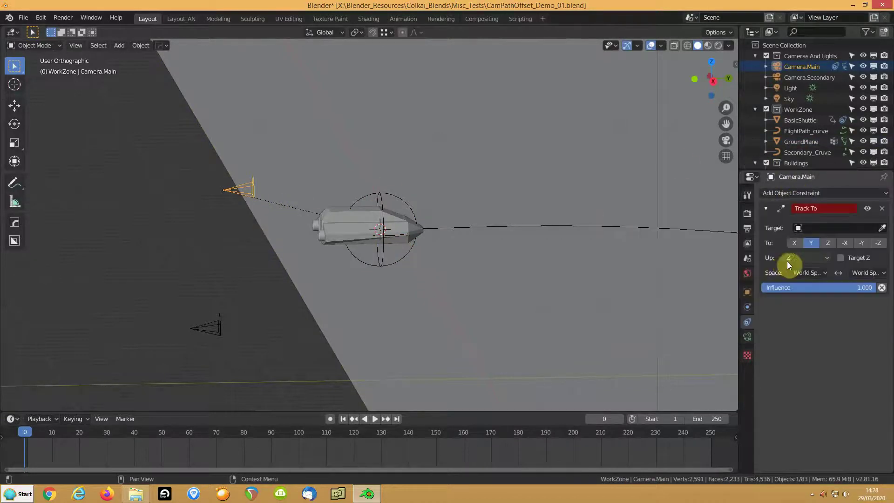
pyautogui.click(882, 227)
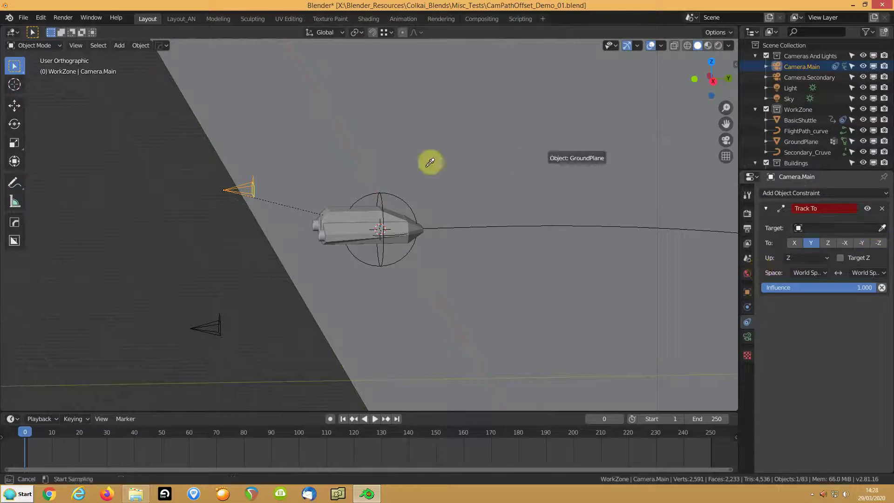
pyautogui.click(393, 190)
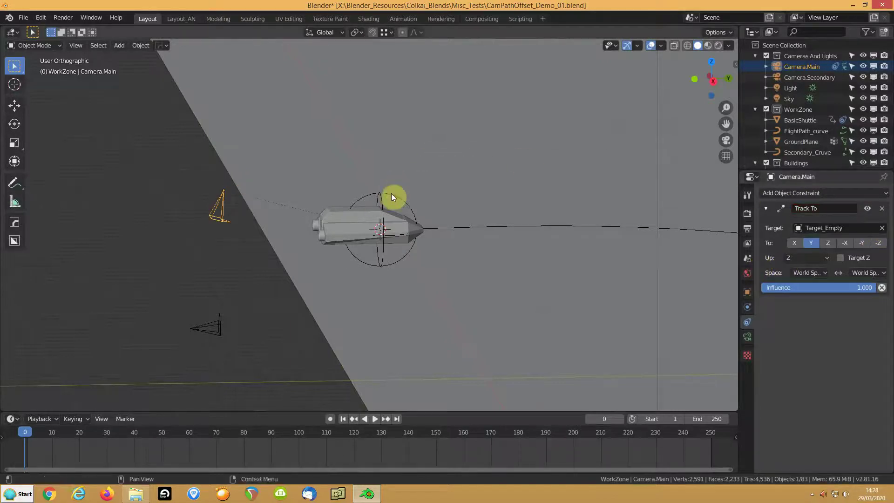
# Try X and -Y as the To axis of Camera.Main's Track To constraint, and return it to Y.
pyautogui.click(794, 243)
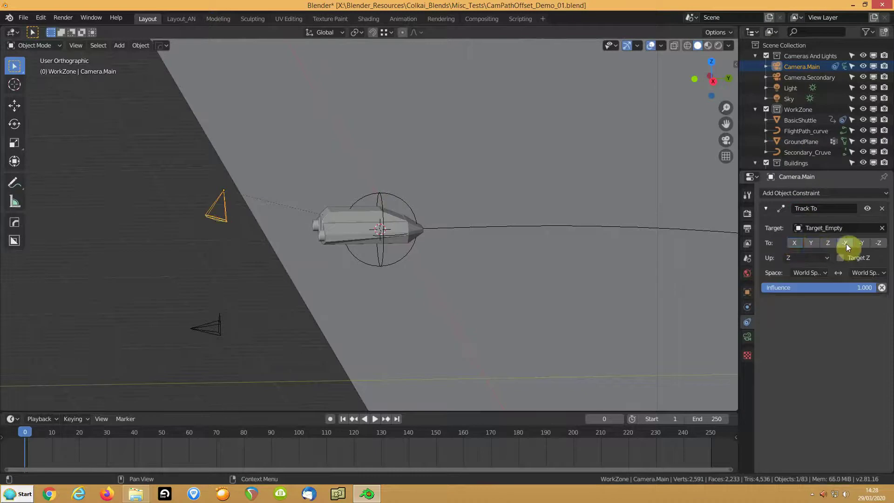
pyautogui.click(859, 244)
pyautogui.click(814, 244)
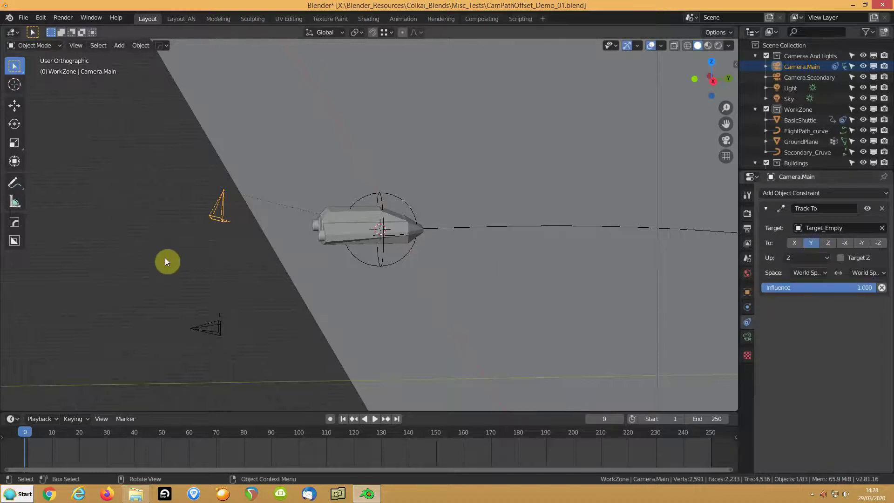
# Try to rotate Camera.Main manually about the global Y and X axes.
pyautogui.press('r')
pyautogui.press('y')
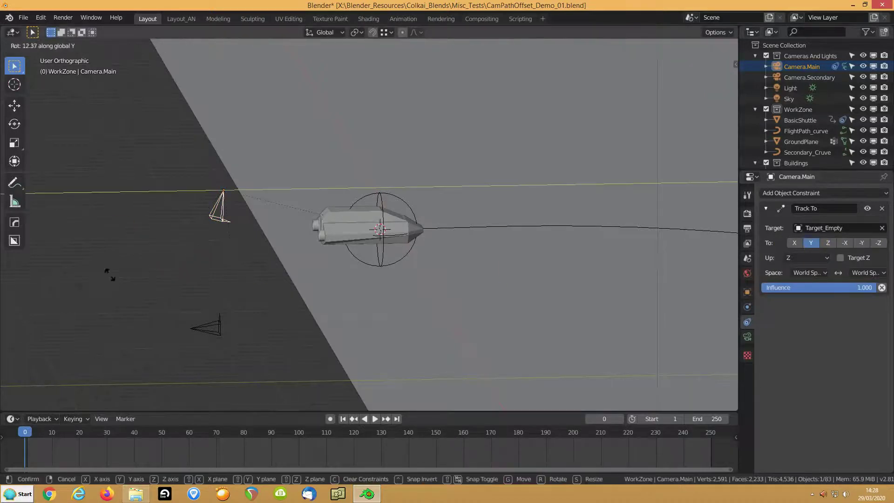
pyautogui.press('x')
pyautogui.click(144, 282)
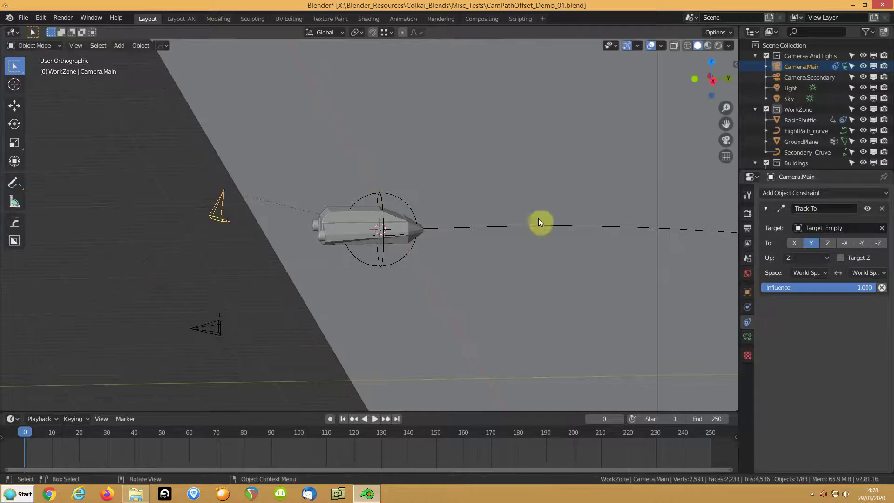
# Set the Up axis of Camera.Main's Track To constraint to X.
pyautogui.click(795, 259)
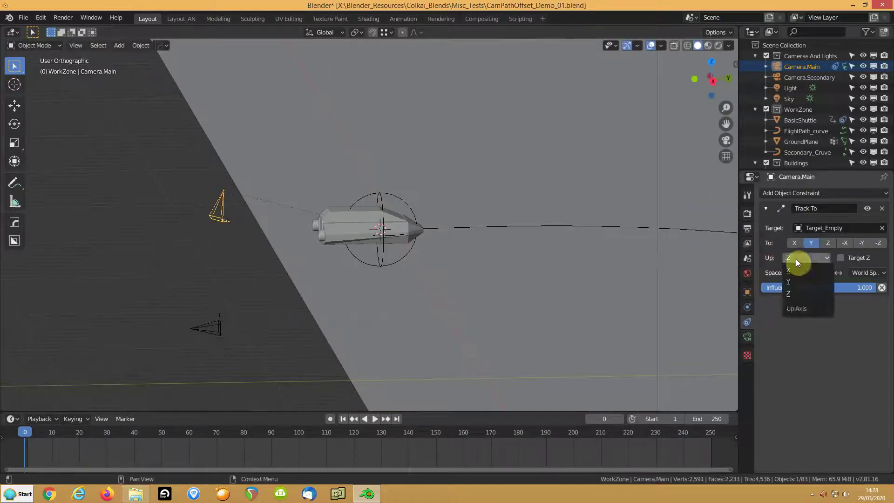
pyautogui.click(792, 273)
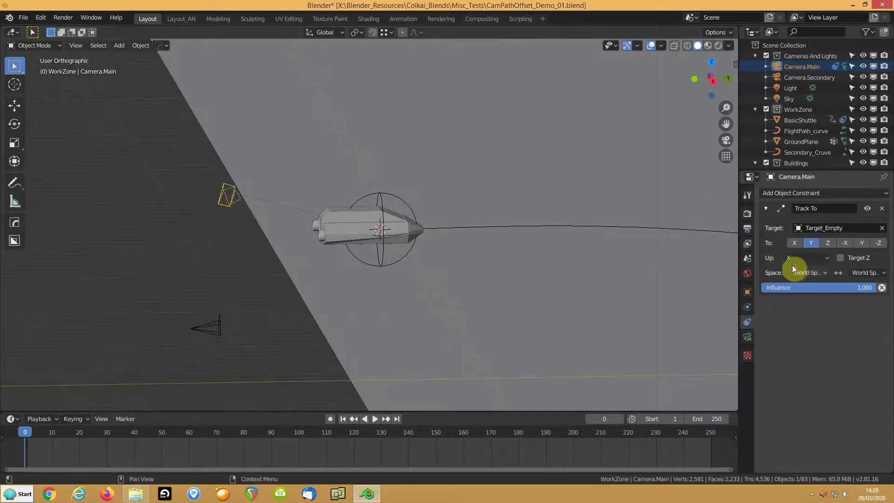
# Set the To axis of Camera.Main's Track To constraint to -Z and its Up axis to Y.
pyautogui.click(828, 243)
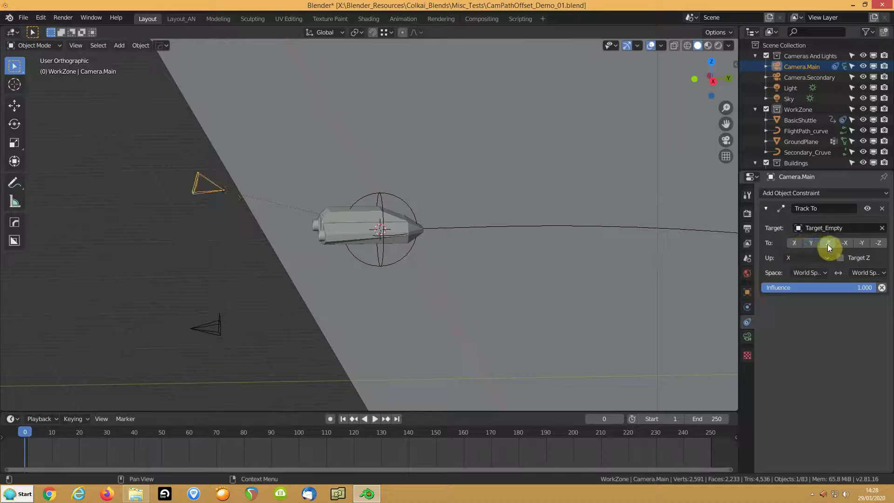
pyautogui.click(791, 259)
pyautogui.click(787, 278)
pyautogui.click(878, 242)
# Try to rotate Camera.Main freely while its Track To constraint is active.
pyautogui.moveTo(345, 259); pyautogui.dragTo(637, 227, button='middle')
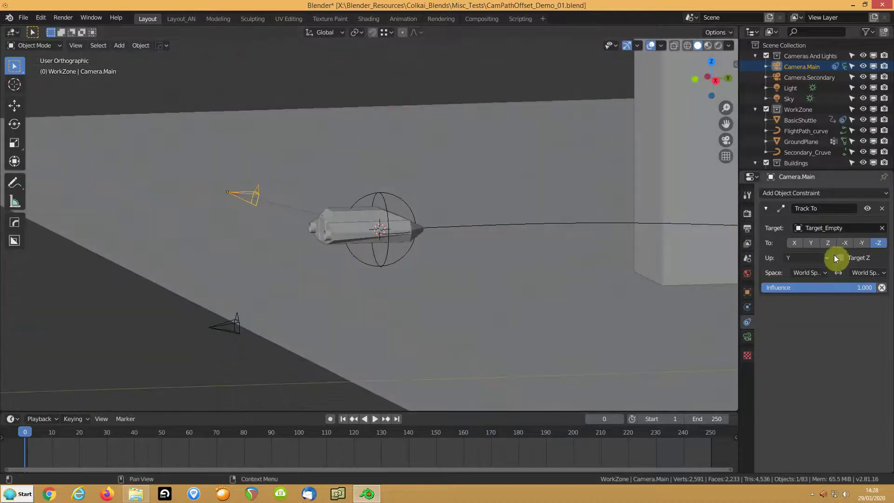
pyautogui.moveTo(369, 246); pyautogui.dragTo(337, 224, button='middle')
pyautogui.press('r')
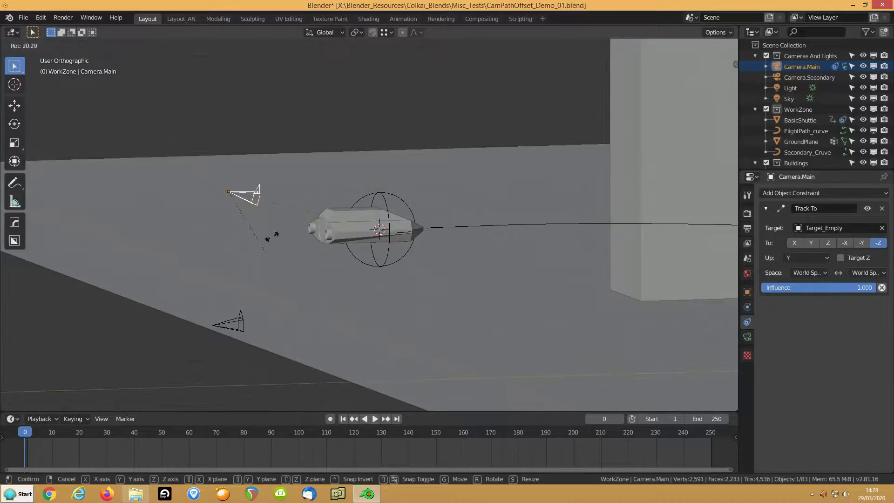
pyautogui.click(294, 176)
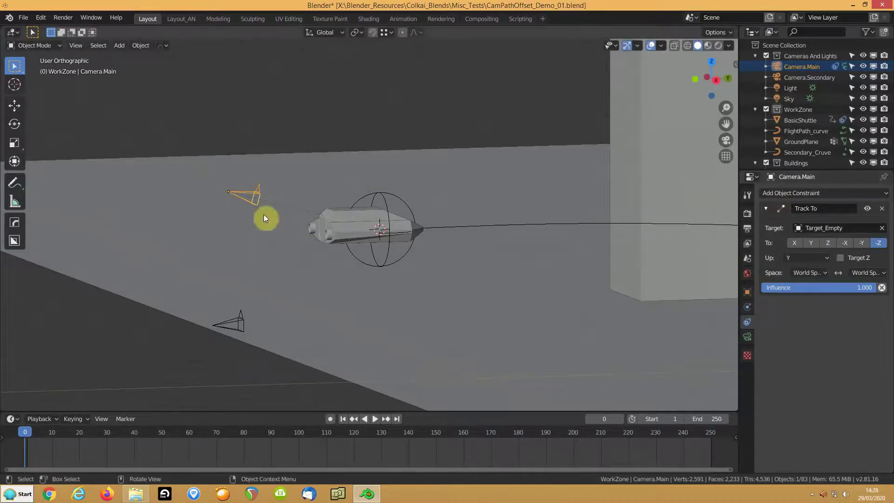
# Select Target_Empty and try moving it freely around the shuttle to test the camera's response.
pyautogui.moveTo(382, 225)
pyautogui.mouseDown(button='middle')
pyautogui.moveTo(379, 195)
pyautogui.moveTo(359, 215)
pyautogui.moveTo(393, 165)
pyautogui.mouseUp(button='middle')
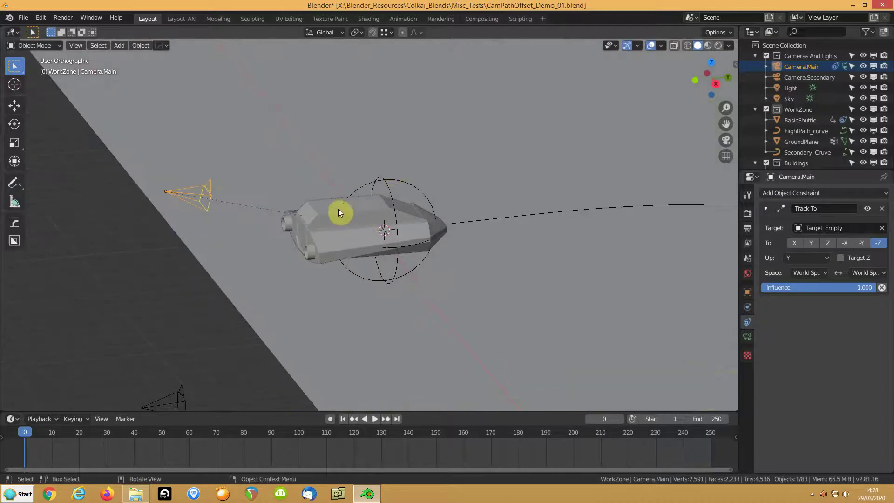
pyautogui.click(338, 212)
pyautogui.click(382, 182)
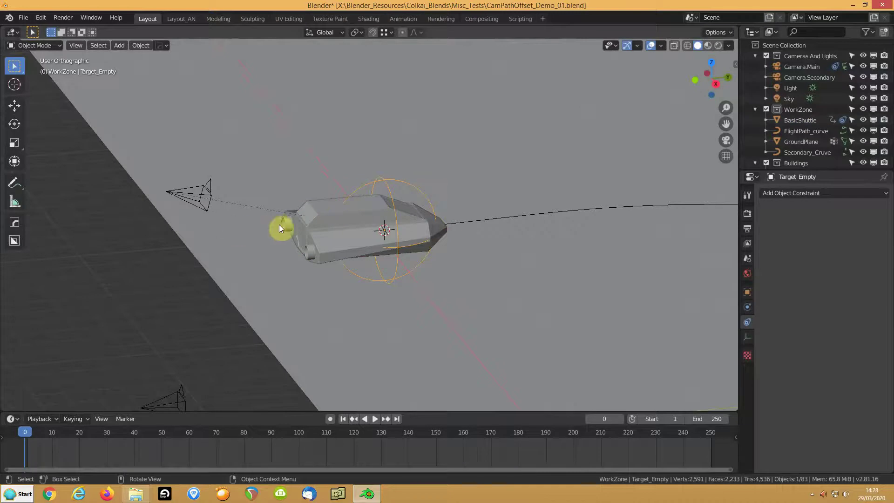
pyautogui.press('g')
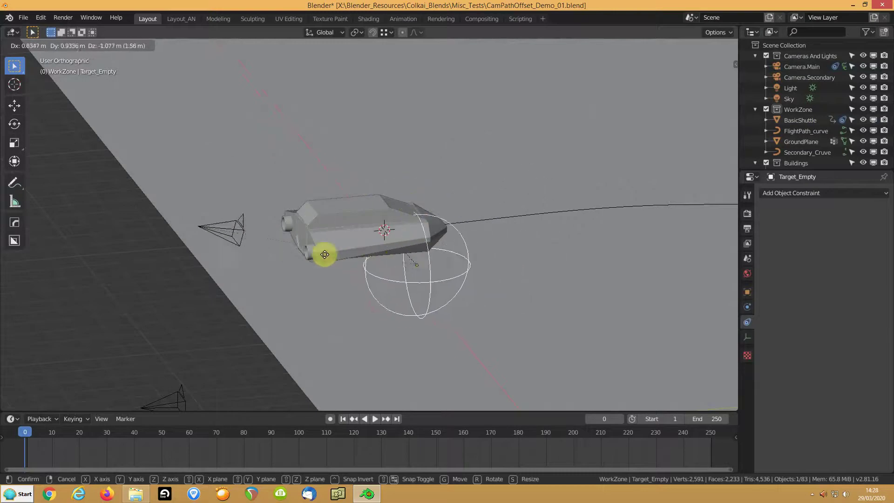
pyautogui.click(318, 198)
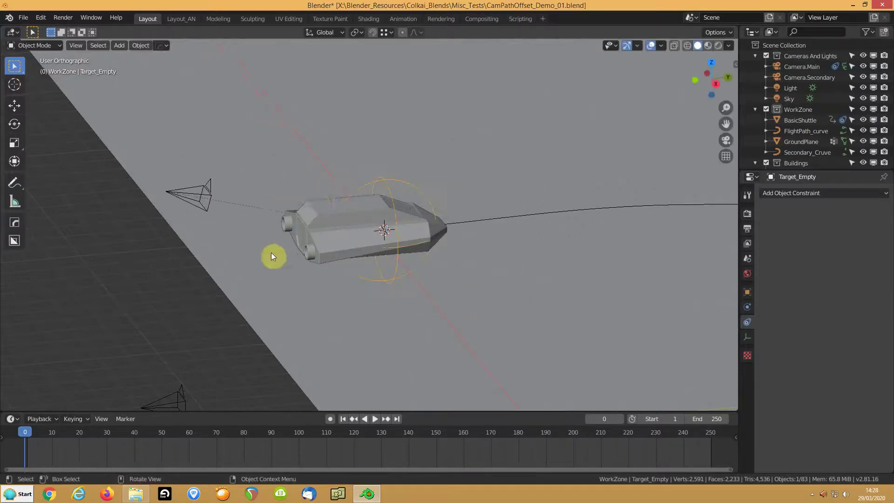
# Try rotating Target_Empty freely and about the global Z, Y and X axes, and reselect Camera.Main.
pyautogui.press('r')
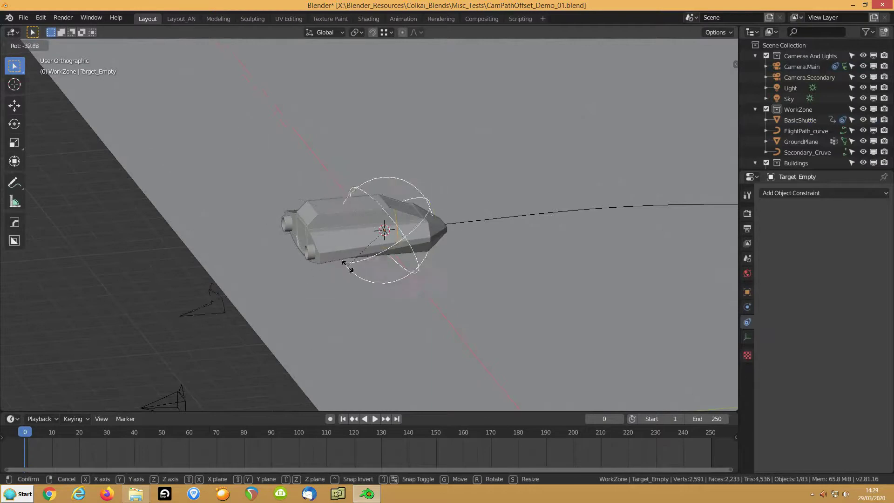
pyautogui.click(349, 271)
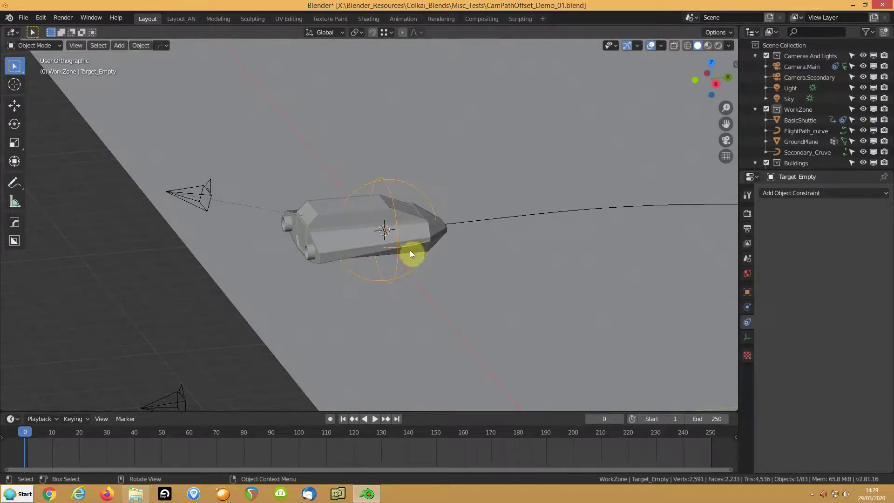
pyautogui.press('r')
pyautogui.press('z')
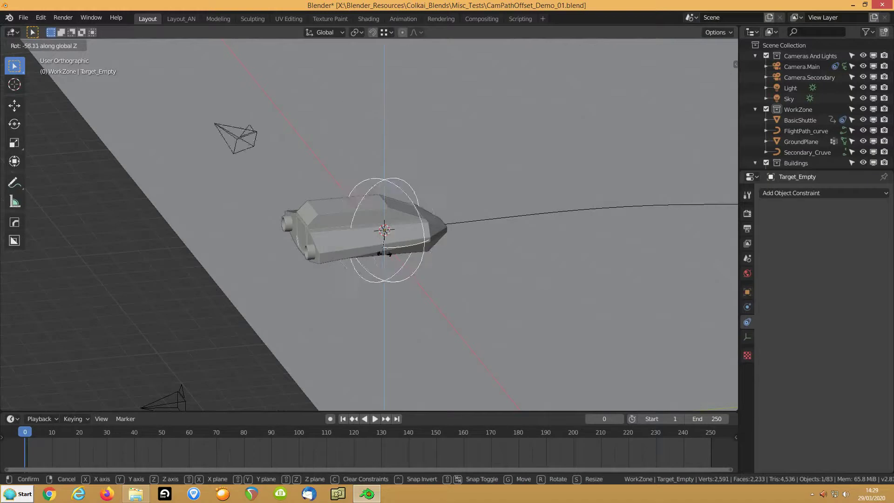
pyautogui.click(434, 259)
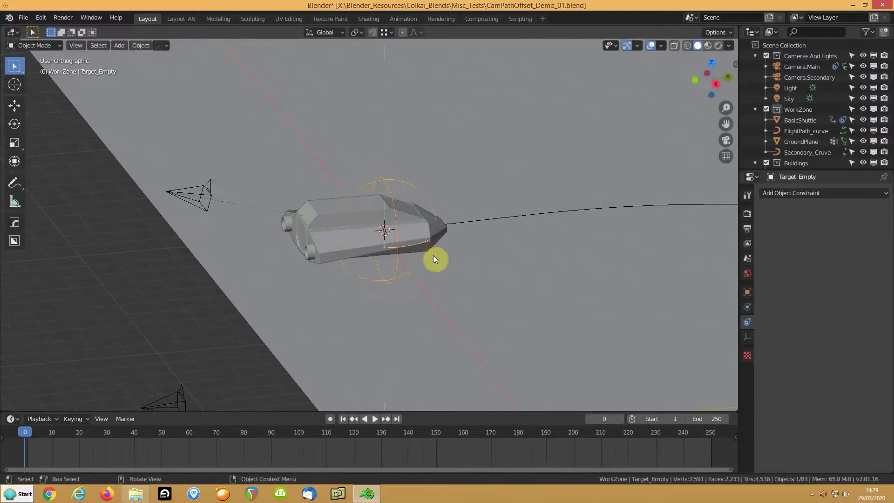
pyautogui.press('r')
pyautogui.press('y')
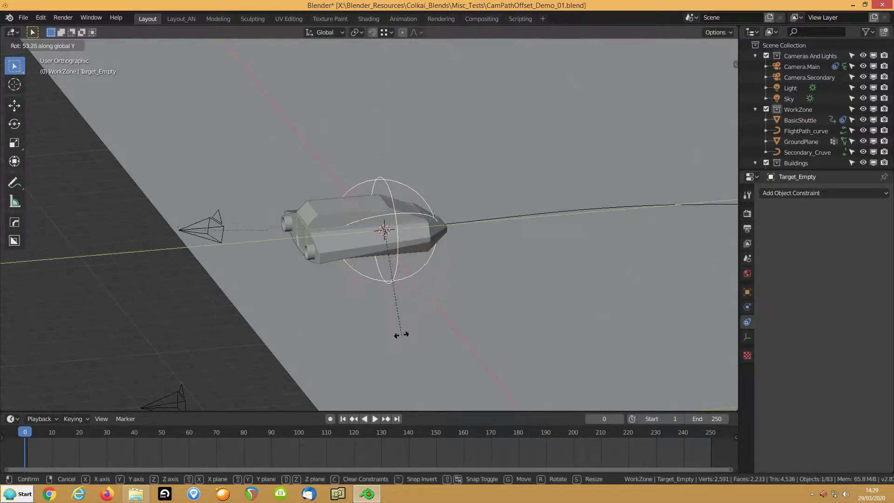
pyautogui.press('x')
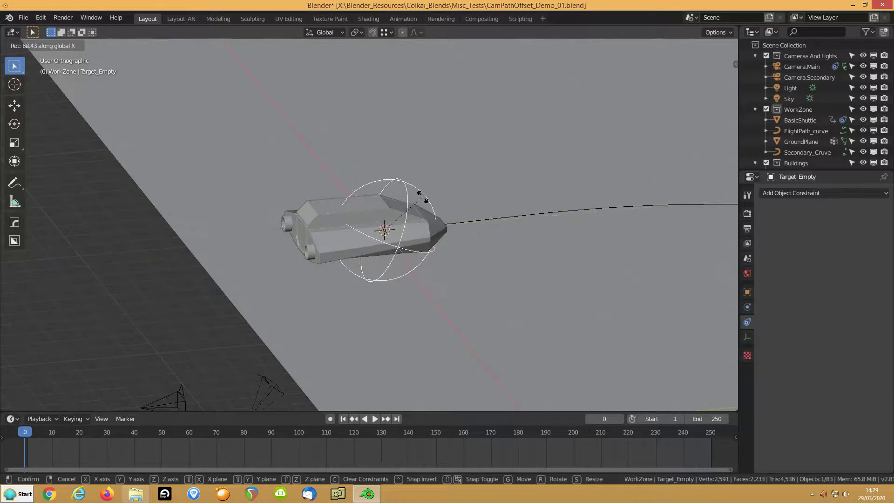
pyautogui.click(415, 236)
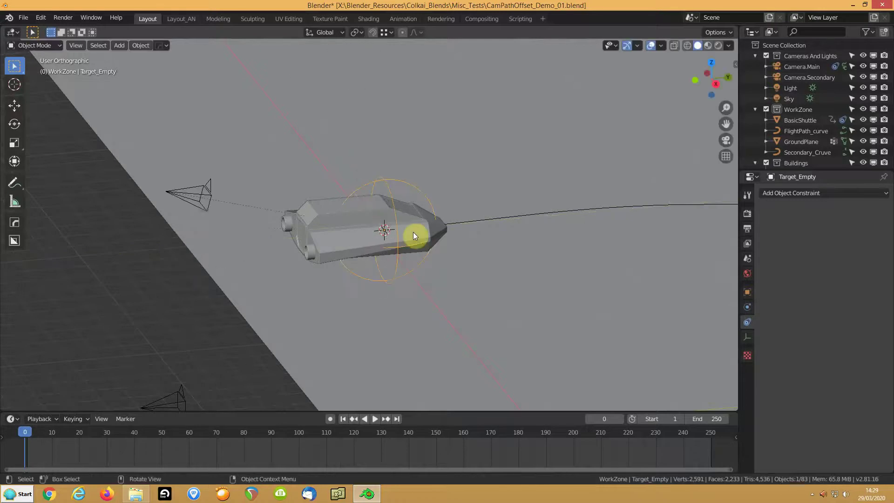
pyautogui.click(209, 201)
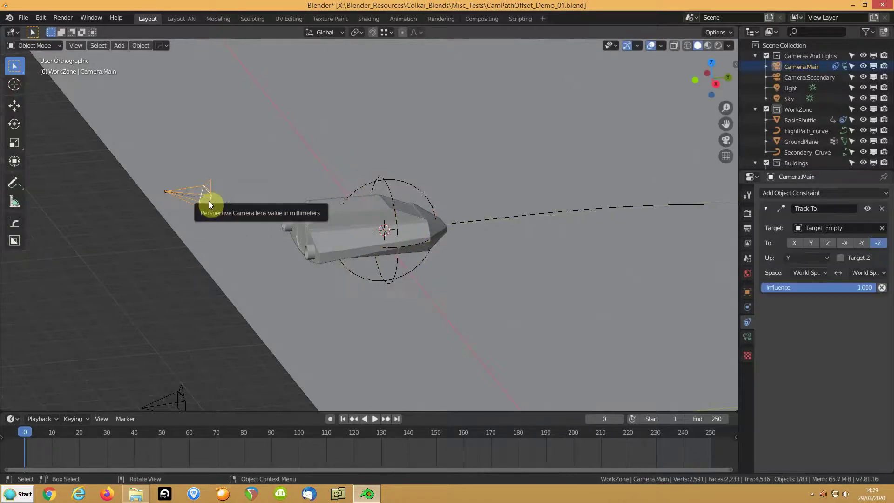
pyautogui.press('g')
pyautogui.press('y')
pyautogui.press('y')
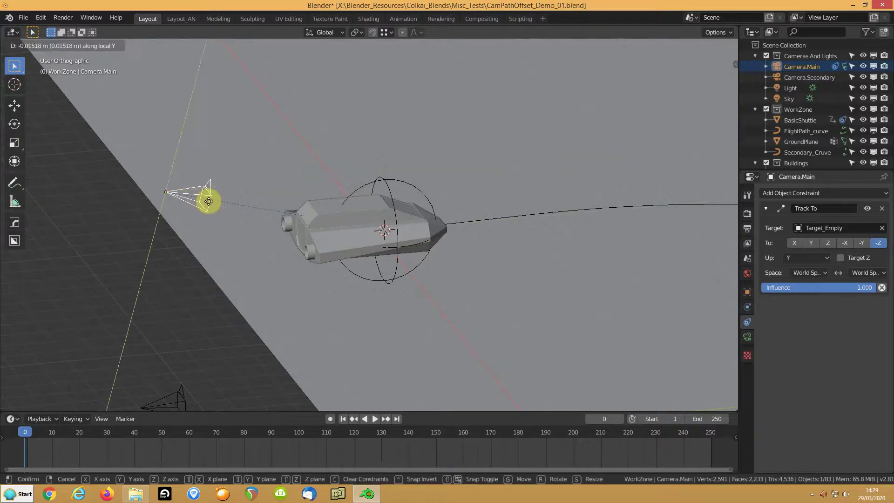
pyautogui.press('z')
pyautogui.press('z')
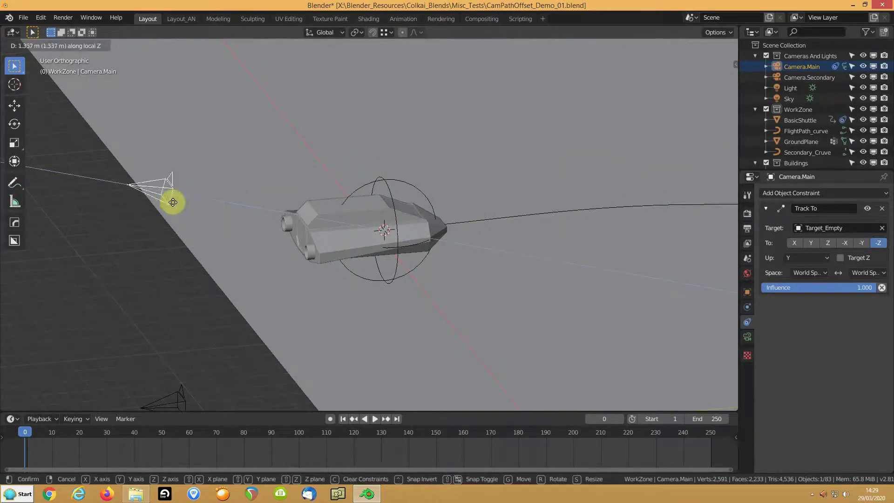
pyautogui.press('y')
pyautogui.press('y')
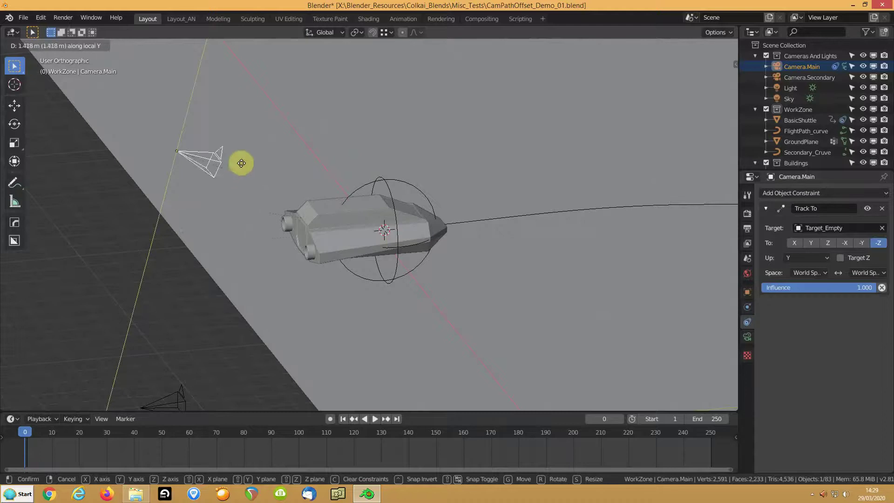
pyautogui.click(247, 187)
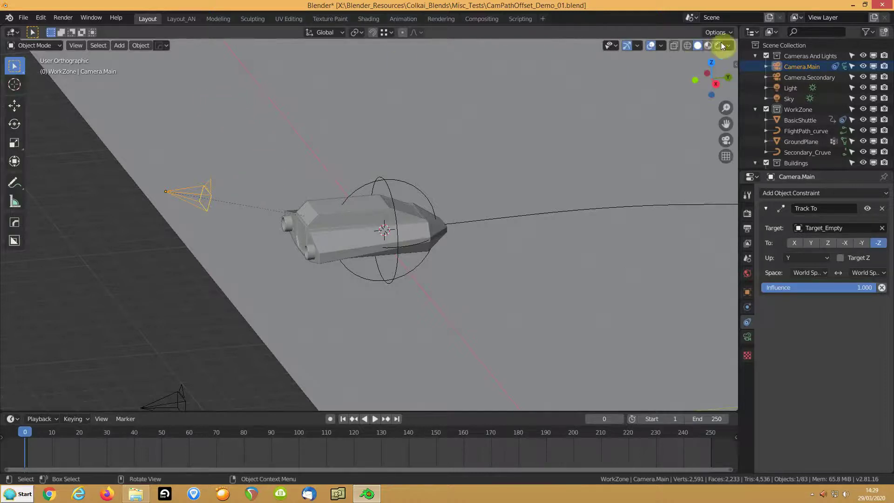
# Duplicate the Layout workspace and split its 3D viewport into two side-by-side views, with one showing the camera view.
pyautogui.click(372, 33)
pyautogui.rightClick(149, 19)
pyautogui.click(107, 37)
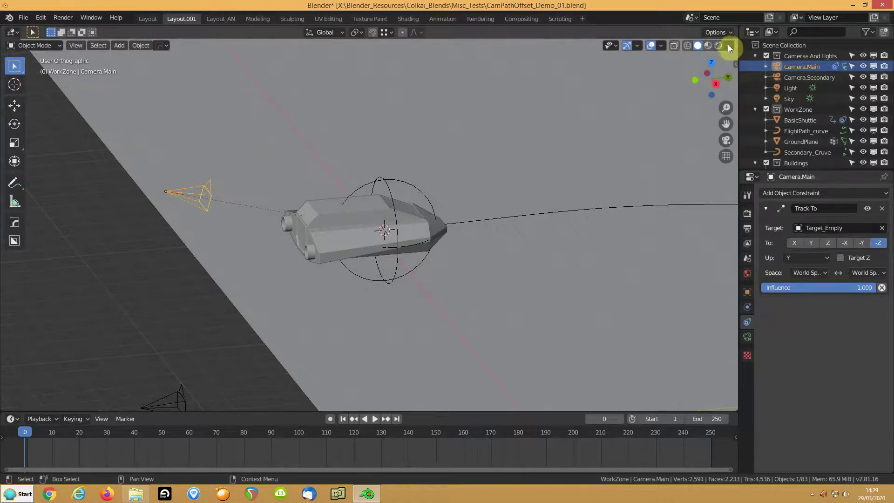
pyautogui.moveTo(690, 36); pyautogui.dragTo(402, 117)
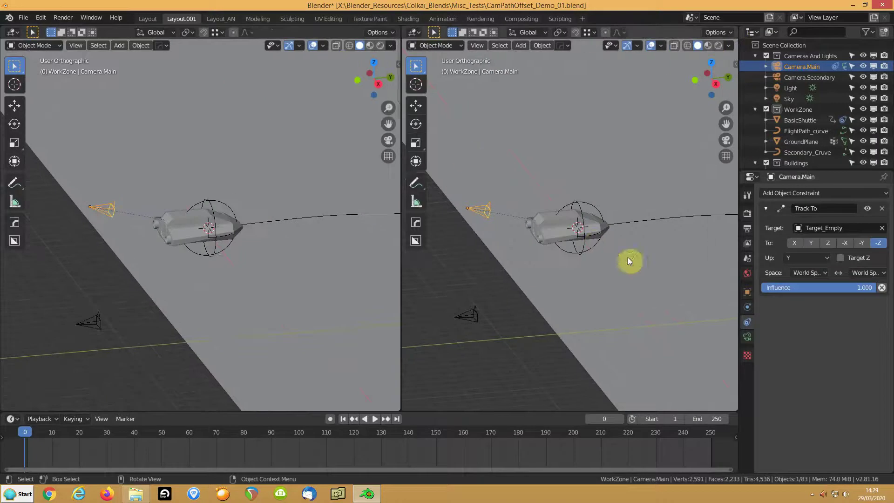
pyautogui.press('KP_0')
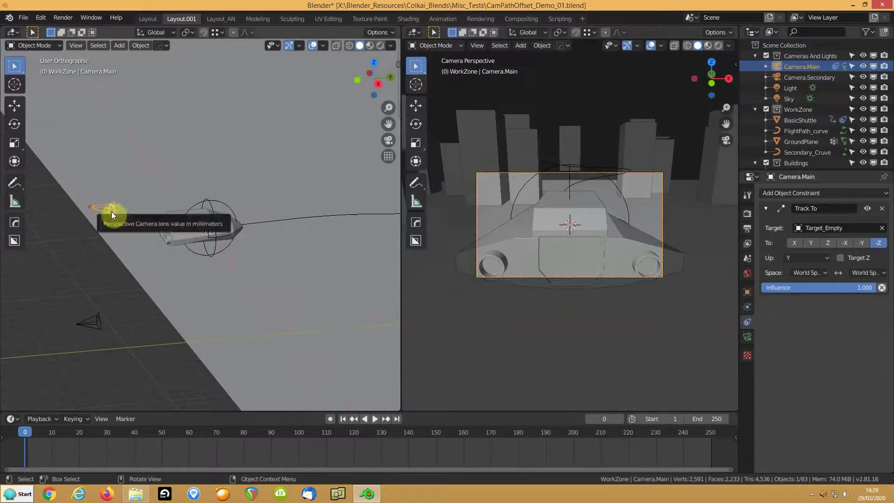
# Move Camera.Main back from the shuttle by about 2.14 m along its local Z axis.
pyautogui.press('g')
pyautogui.press('y')
pyautogui.press('y')
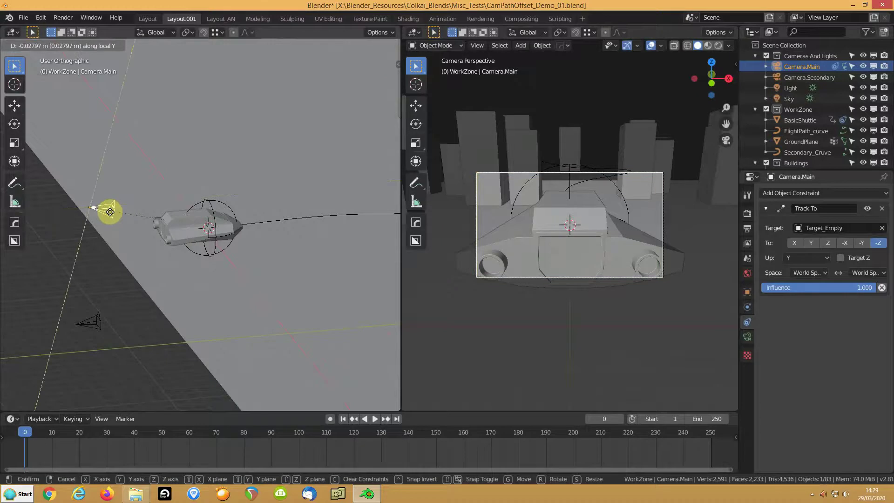
pyautogui.press('z')
pyautogui.press('z')
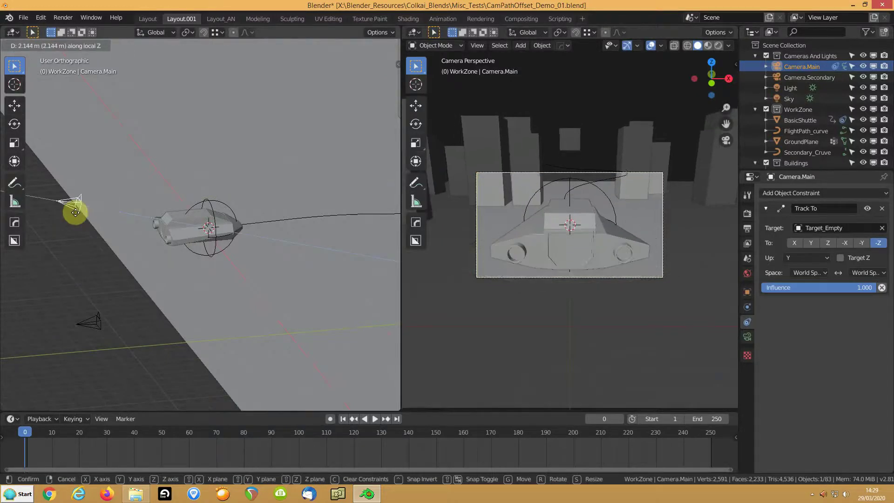
pyautogui.click(75, 212)
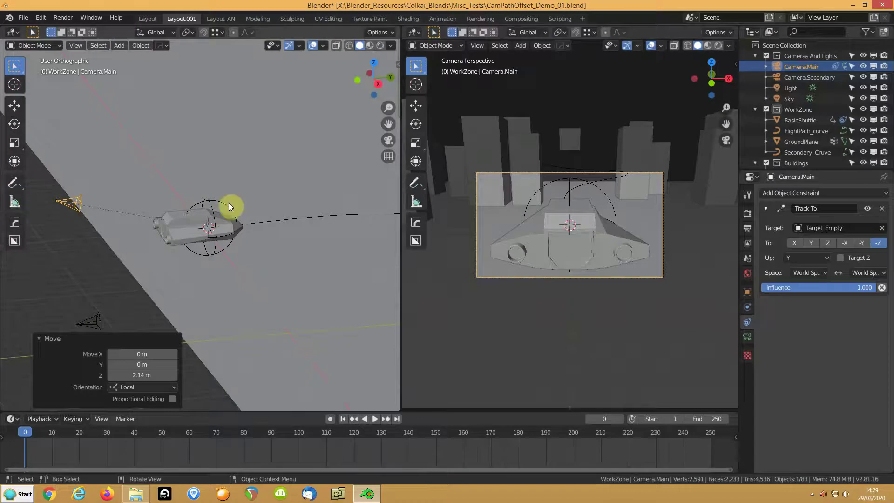
# Rotate Target_Empty by about -9.11° around its local X axis to raise the camera's viewing angle.
pyautogui.click(214, 205)
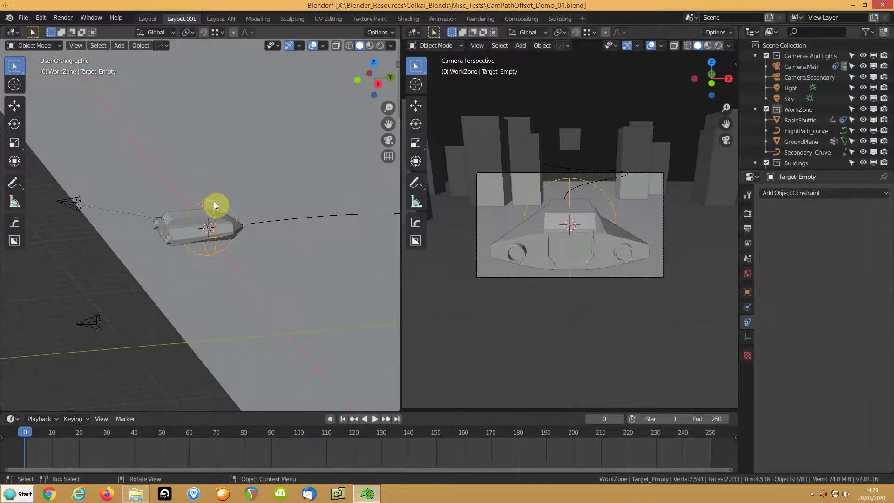
pyautogui.press('r')
pyautogui.press('y')
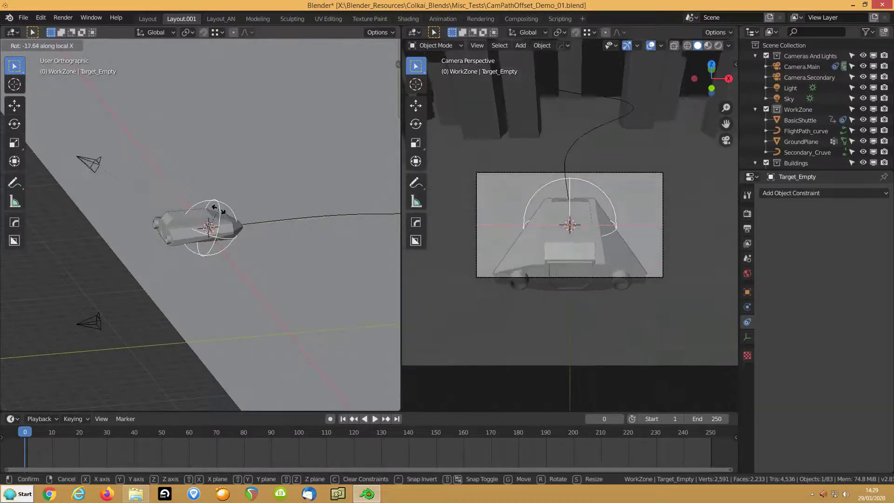
pyautogui.click(219, 200)
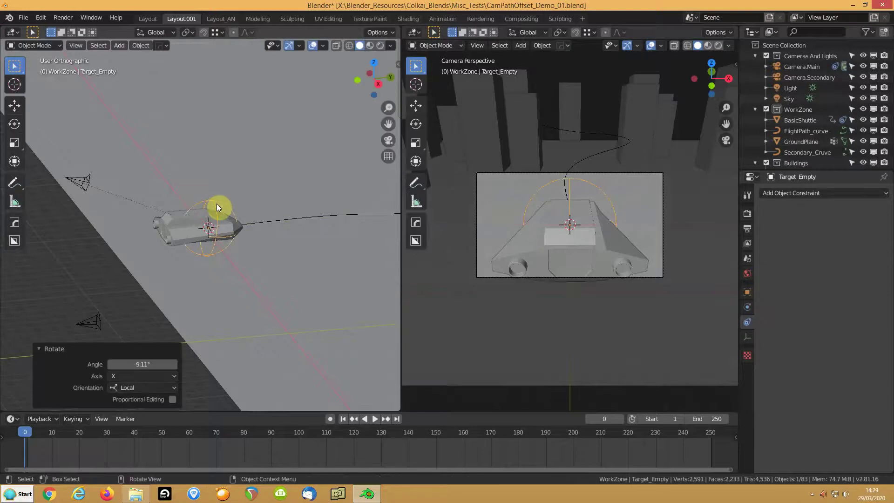
pyautogui.press('r')
pyautogui.press('z')
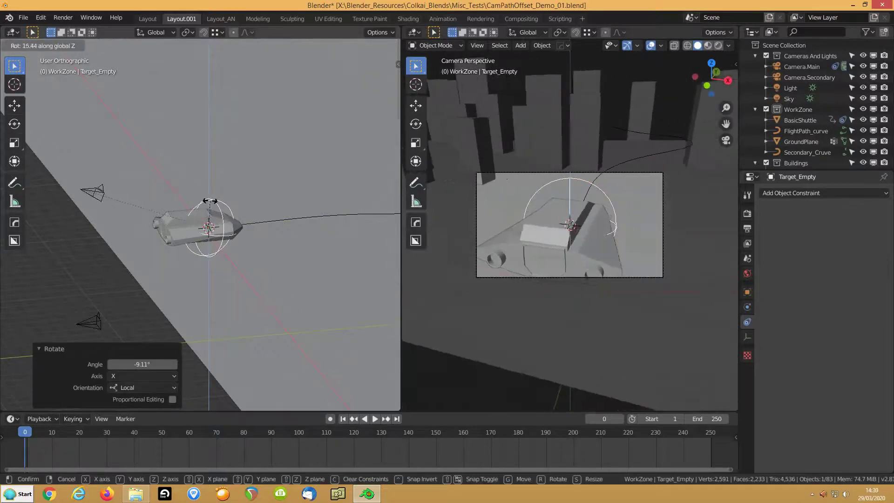
pyautogui.rightClick(215, 201)
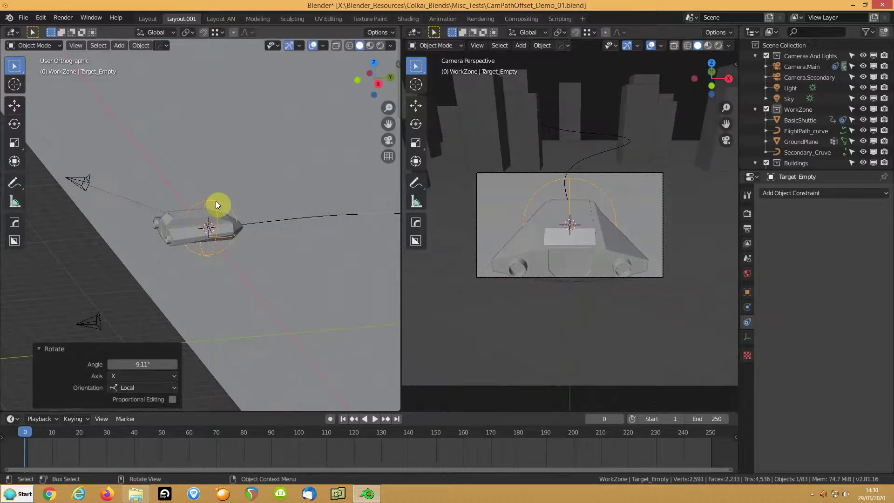
# Set the FlightPath_curve's path animation length to 175 frames and scrub the timeline to check the slower flight.
pyautogui.moveTo(27, 432); pyautogui.dragTo(75, 403)
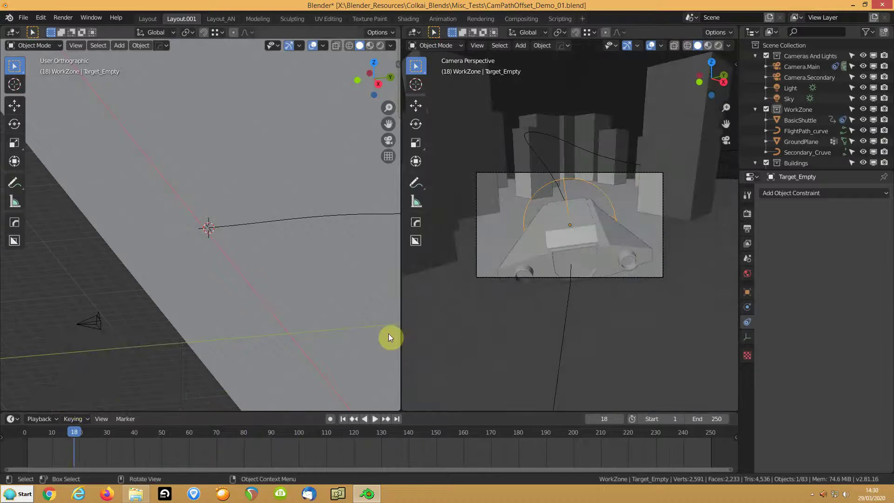
pyautogui.click(565, 333)
pyautogui.click(747, 351)
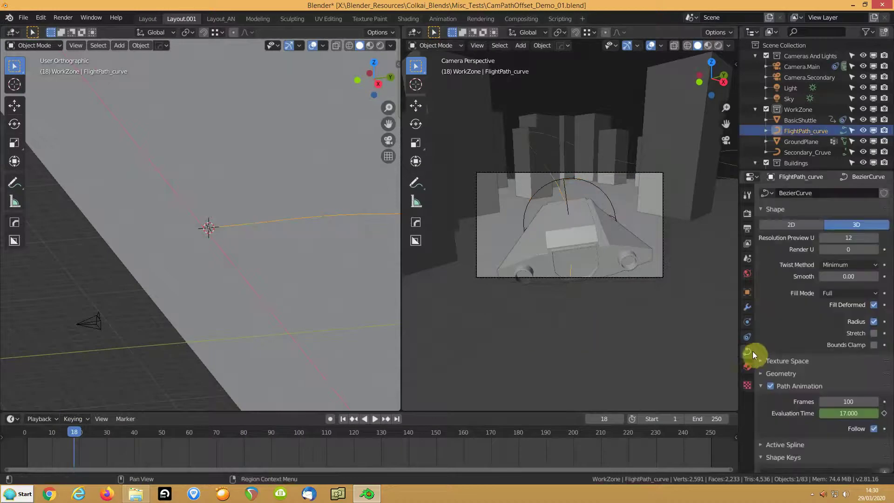
pyautogui.click(836, 402)
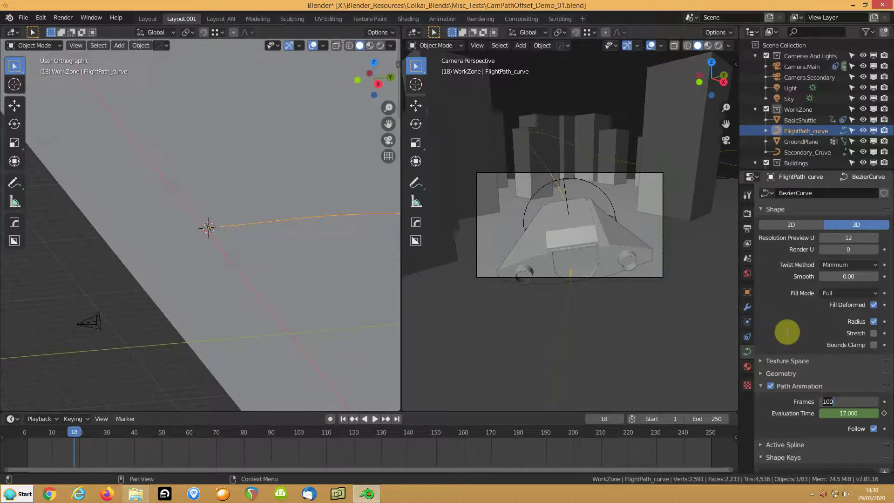
pyautogui.write('175')
pyautogui.press('Return')
pyautogui.moveTo(74, 432); pyautogui.dragTo(105, 389)
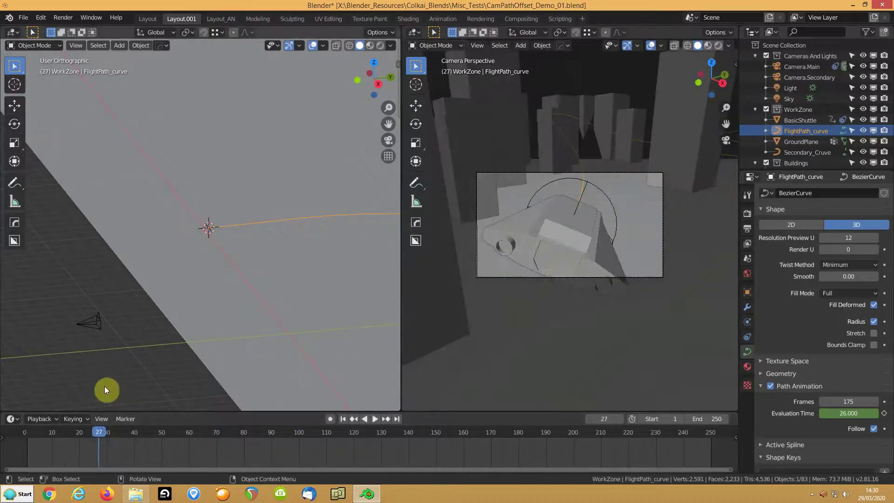
# Scale all of BasicShuttle's keyframes in time from frame 1 so the last one lands at about frame 158.
pyautogui.scroll(-3, 245, 230)
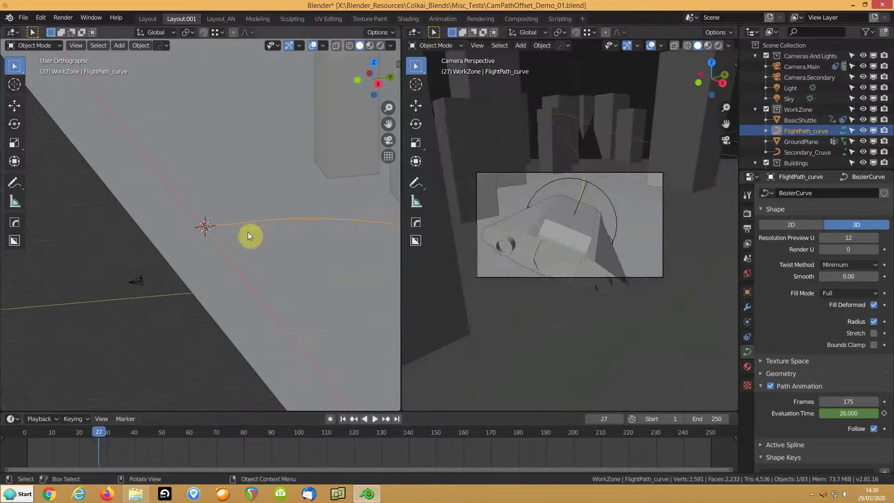
pyautogui.click(562, 228)
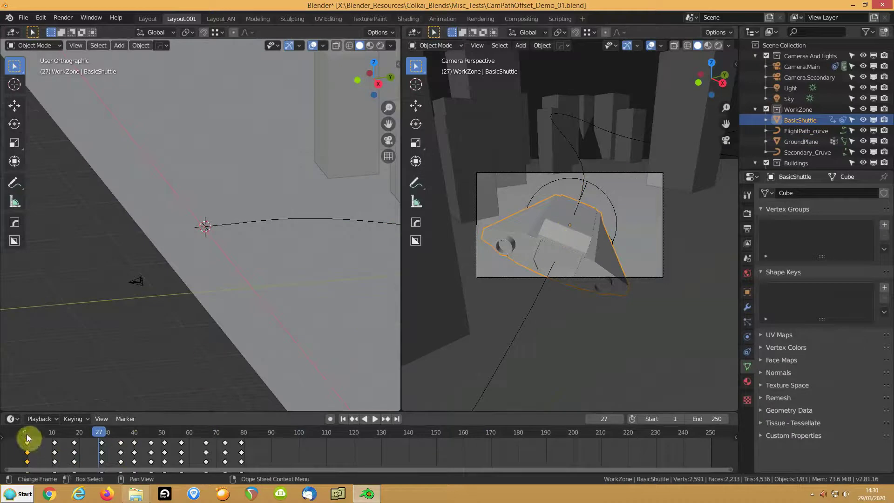
pyautogui.moveTo(98, 433); pyautogui.dragTo(27, 432)
pyautogui.moveTo(64, 454); pyautogui.dragTo(232, 449)
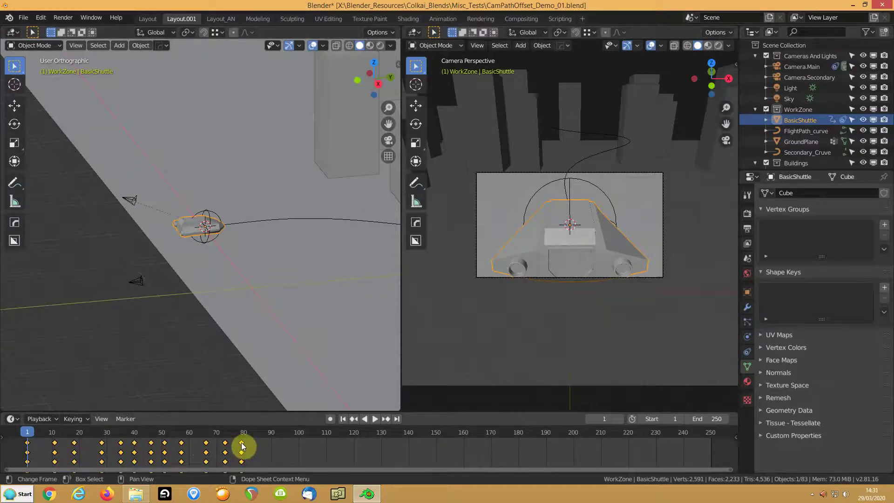
pyautogui.press('s')
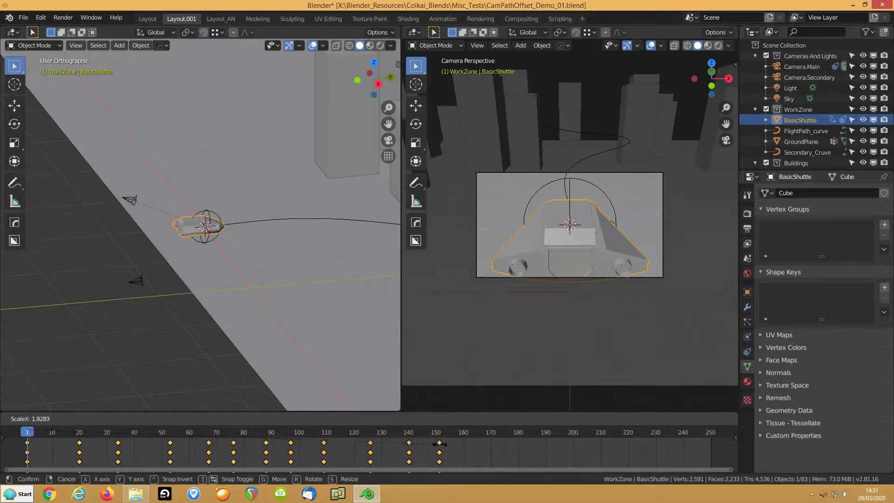
pyautogui.click(457, 443)
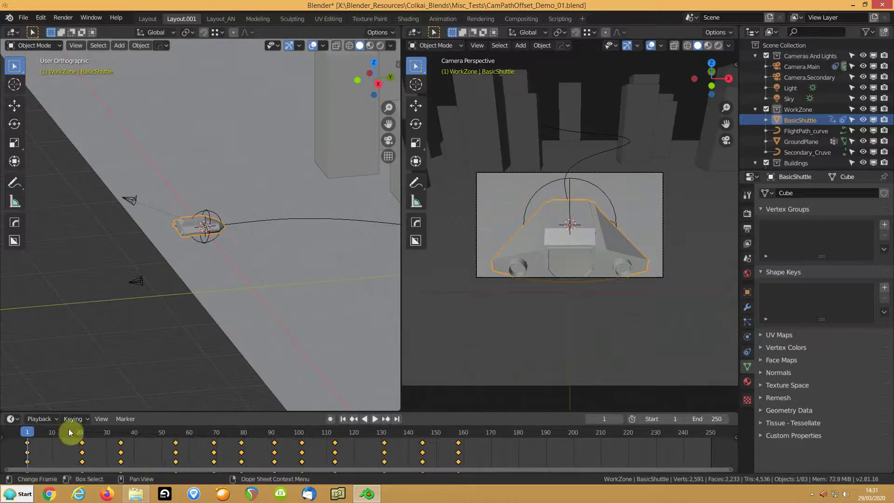
# Preview the stretched animation and shift BasicShuttle's first keyframe to about frame 9.
pyautogui.press('space')
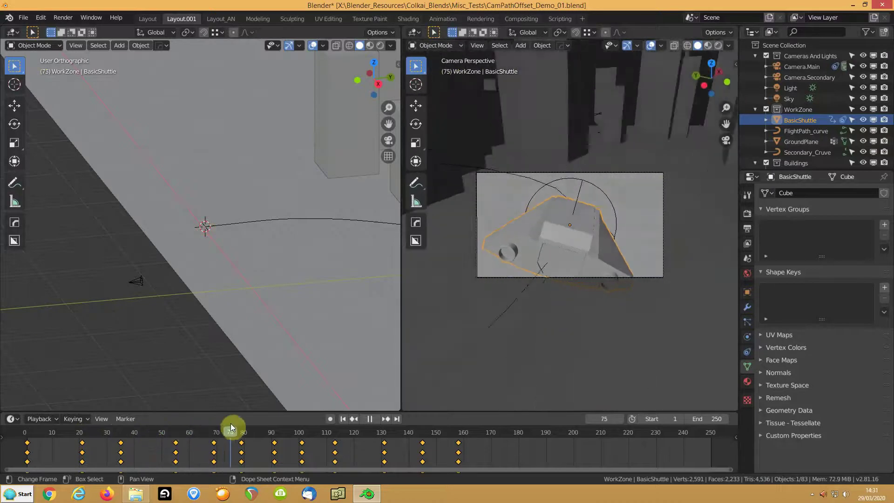
pyautogui.press('space')
pyautogui.click(243, 450)
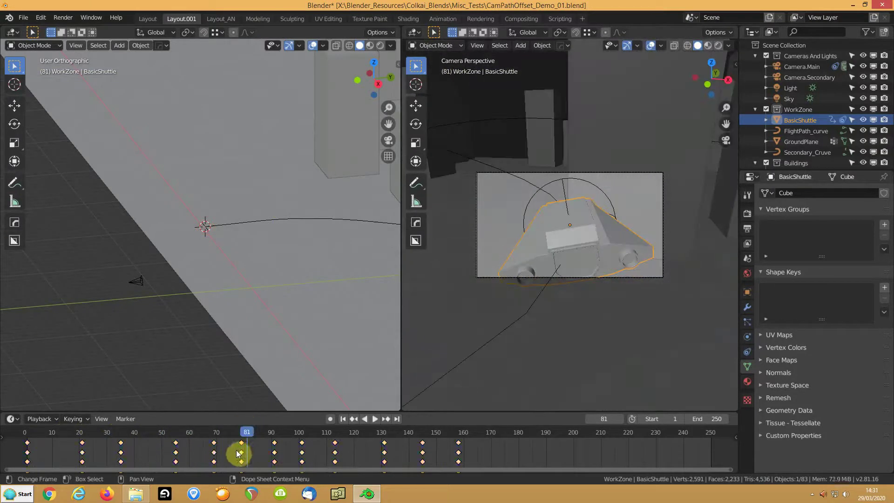
pyautogui.moveTo(240, 434); pyautogui.dragTo(21, 436)
pyautogui.moveTo(41, 441)
pyautogui.mouseDown()
pyautogui.moveTo(78, 445)
pyautogui.moveTo(28, 440)
pyautogui.moveTo(80, 443)
pyautogui.moveTo(49, 441)
pyautogui.mouseUp()
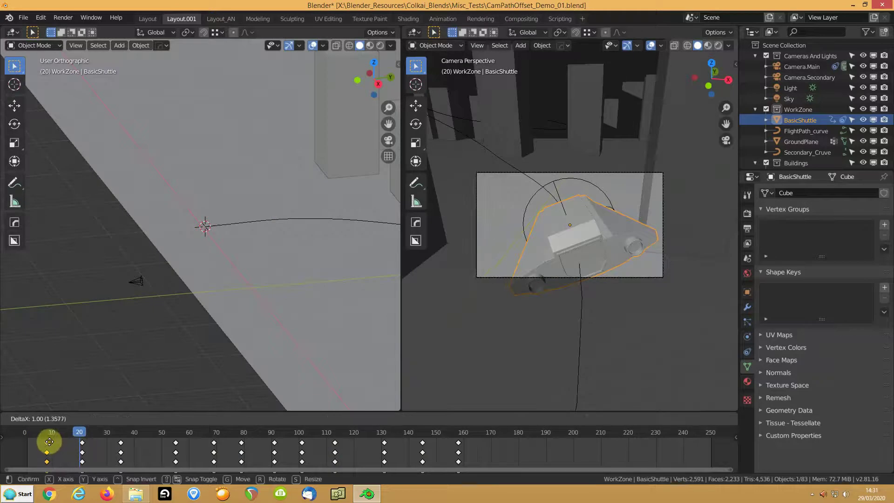
pyautogui.click(51, 441)
# Retime BasicShuttle's keyframes to match the turns, moving the third and fourth to about frames 29 and 53 and the last three to 125, 135 and 145.
pyautogui.press('space')
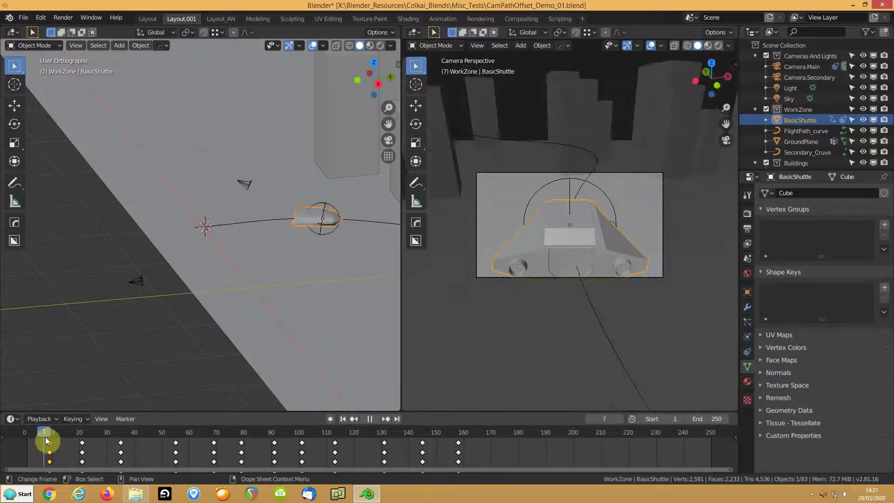
pyautogui.click(60, 438)
pyautogui.moveTo(60, 439); pyautogui.dragTo(368, 447)
# At frame 154, roll BasicShuttle by about 31.2° around its local Y axis and keyframe the 36° Y rotation.
pyautogui.moveTo(424, 443); pyautogui.dragTo(446, 433)
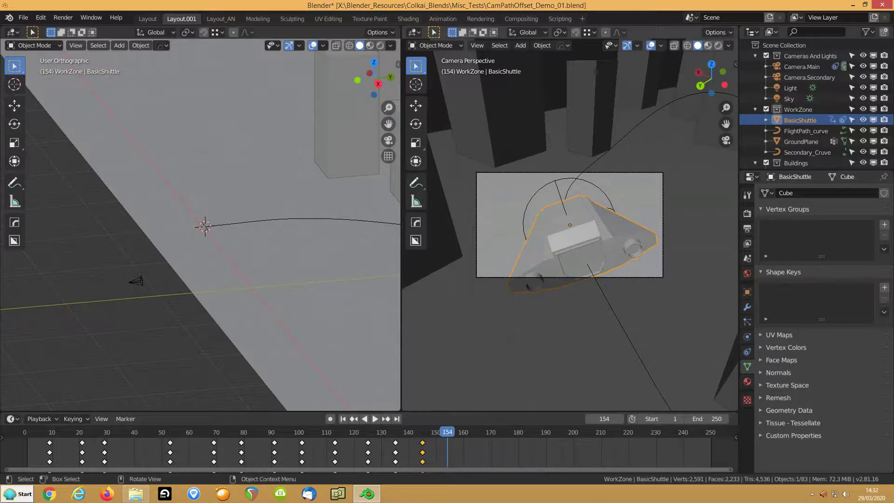
pyautogui.press('r')
pyautogui.press('y')
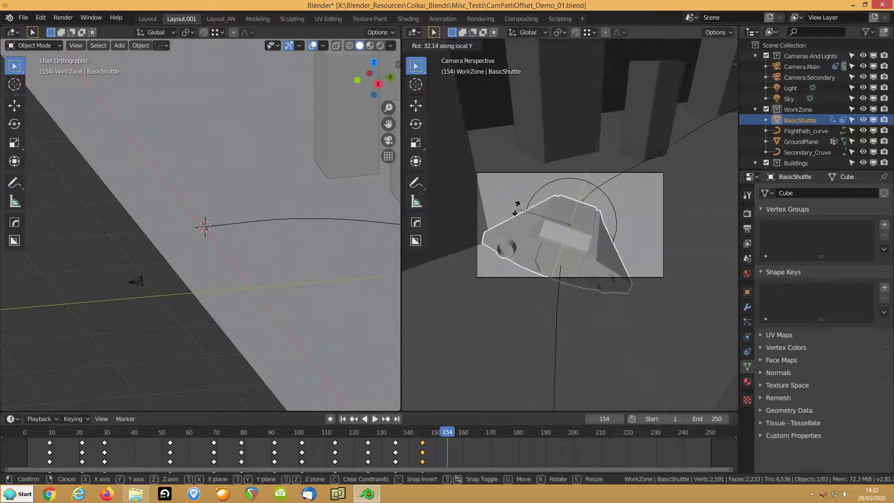
pyautogui.click(516, 209)
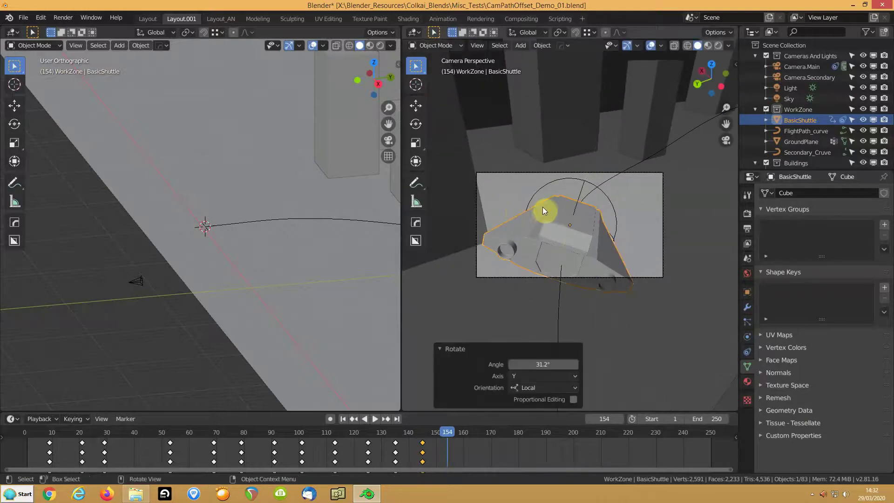
pyautogui.press('n')
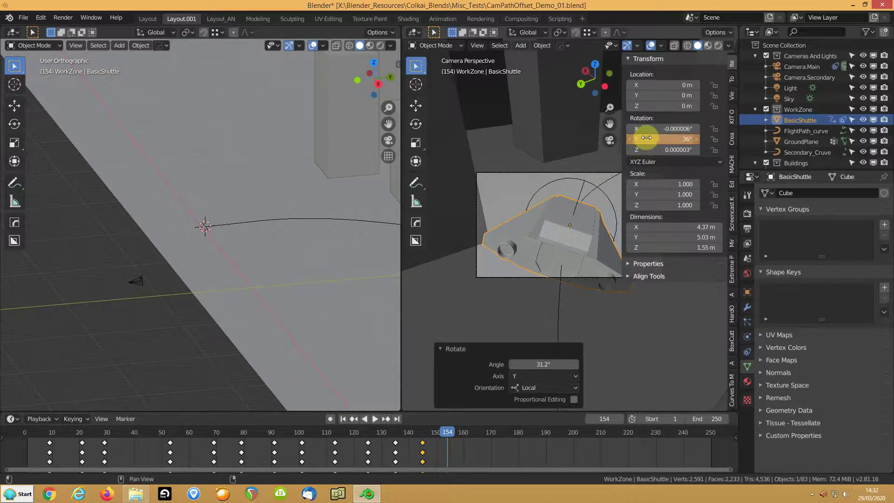
pyautogui.press('i')
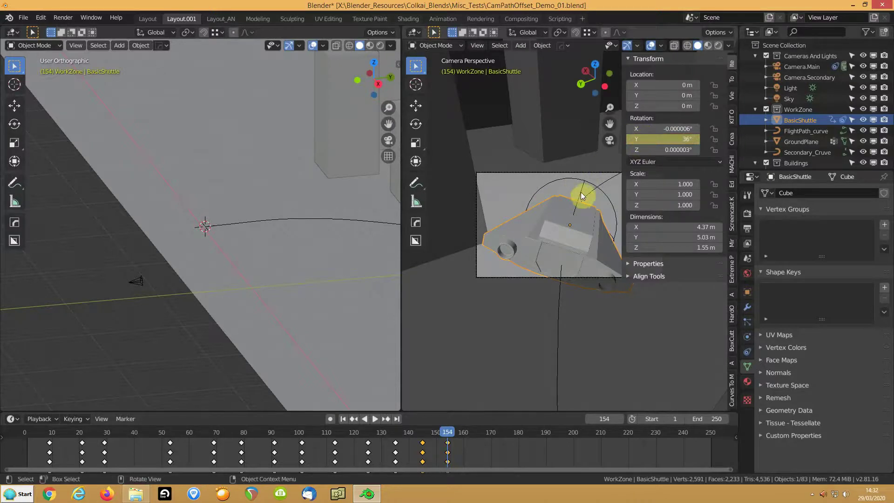
pyautogui.press('n')
# At frame 172, roll BasicShuttle by about -6.81° around its local Y axis and keyframe the 29.2° Y rotation.
pyautogui.moveTo(437, 431); pyautogui.dragTo(497, 435)
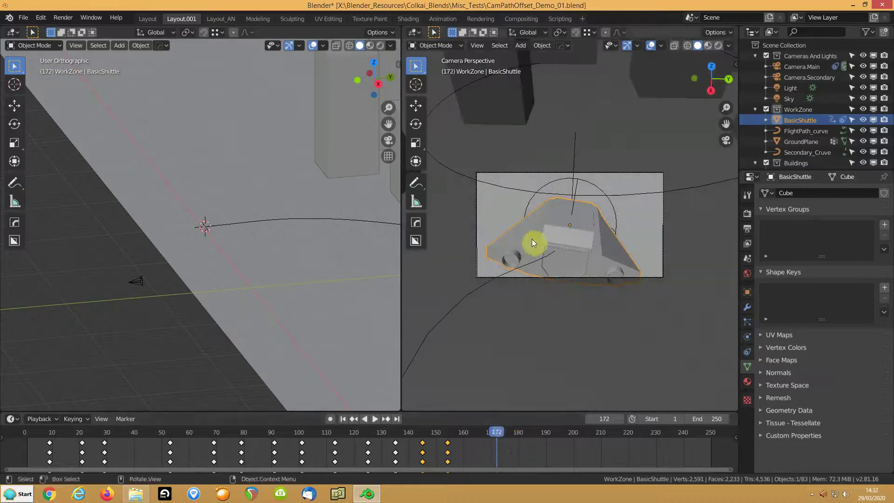
pyautogui.press('r')
pyautogui.press('y')
pyautogui.press('y')
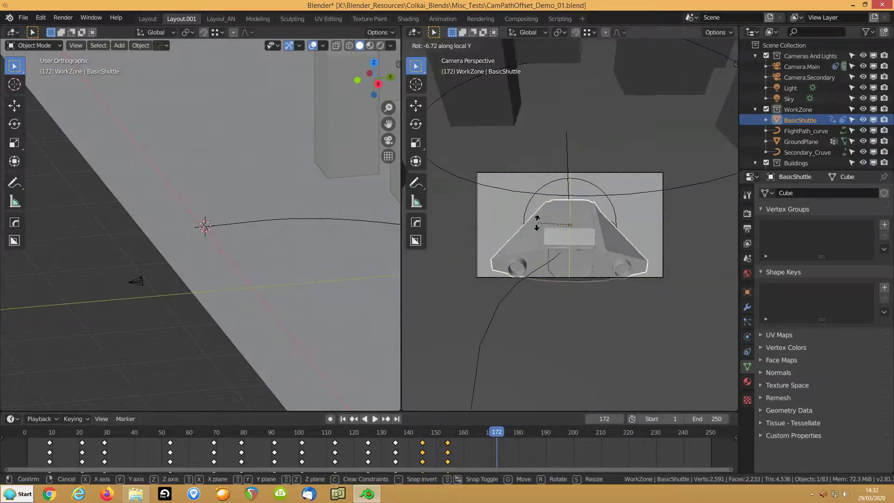
pyautogui.click(536, 226)
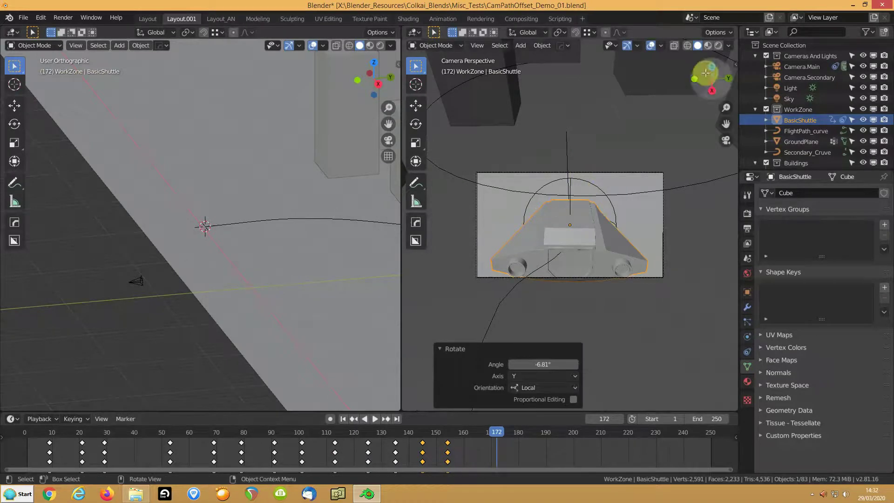
pyautogui.press('n')
pyautogui.press('i')
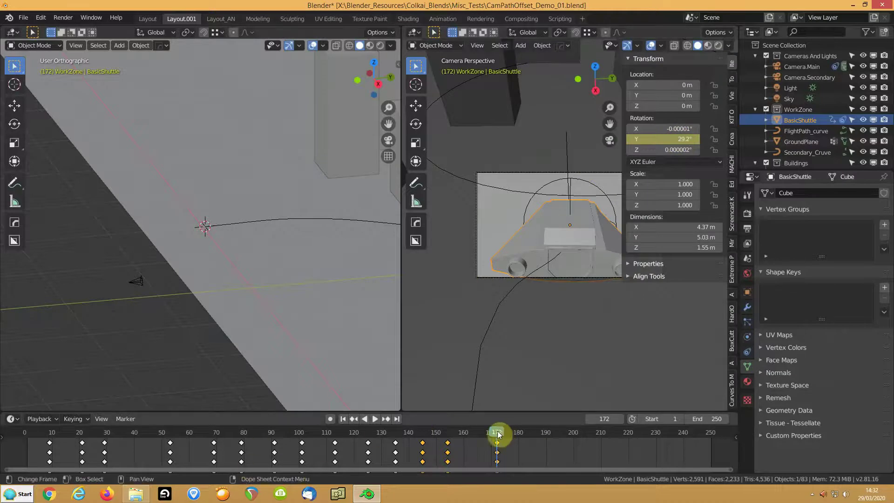
pyautogui.press('n')
# Move to frame 194, select Secondary_Cruve among the buildings and snap the 3D cursor to it.
pyautogui.moveTo(500, 438); pyautogui.dragTo(557, 409)
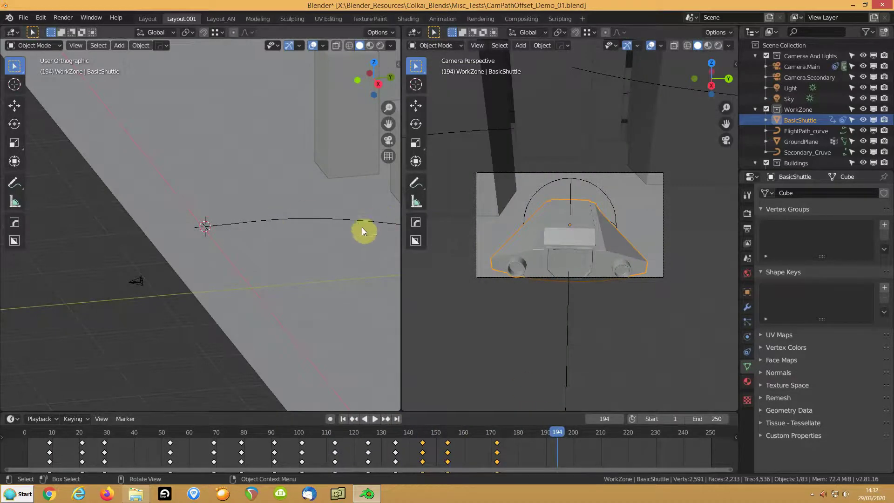
pyautogui.scroll(-5, 541, 222)
pyautogui.keyDown('shift'); pyautogui.moveTo(242, 258); pyautogui.dragTo(155, 223, button='middle'); pyautogui.keyUp('shift')
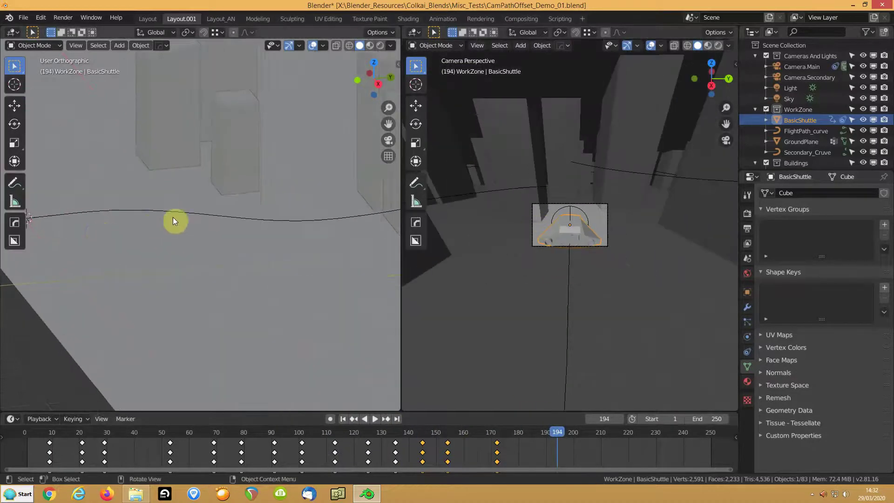
pyautogui.scroll(-5, 174, 219)
pyautogui.keyDown('shift'); pyautogui.moveTo(295, 235); pyautogui.dragTo(164, 248, button='middle'); pyautogui.keyUp('shift')
pyautogui.keyDown('shift'); pyautogui.moveTo(239, 218); pyautogui.dragTo(205, 194, button='middle'); pyautogui.keyUp('shift')
pyautogui.scroll(-4, 207, 192)
pyautogui.click(332, 220)
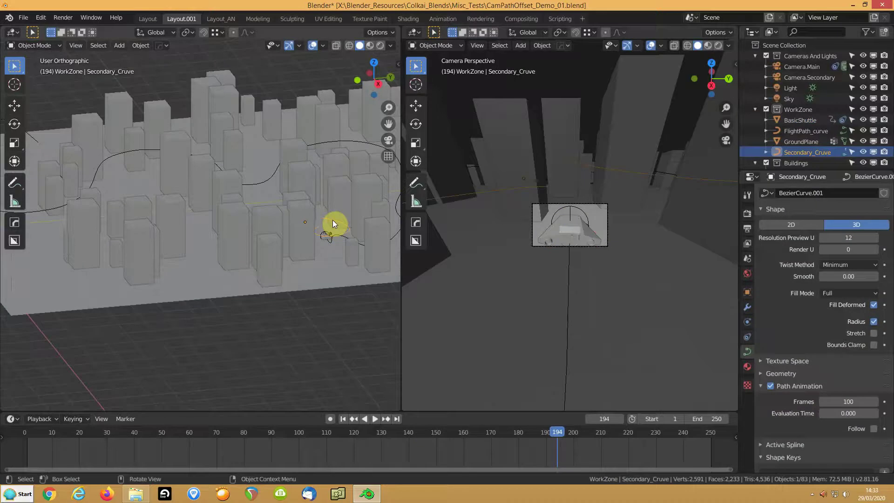
pyautogui.hotkey('shift', 's')
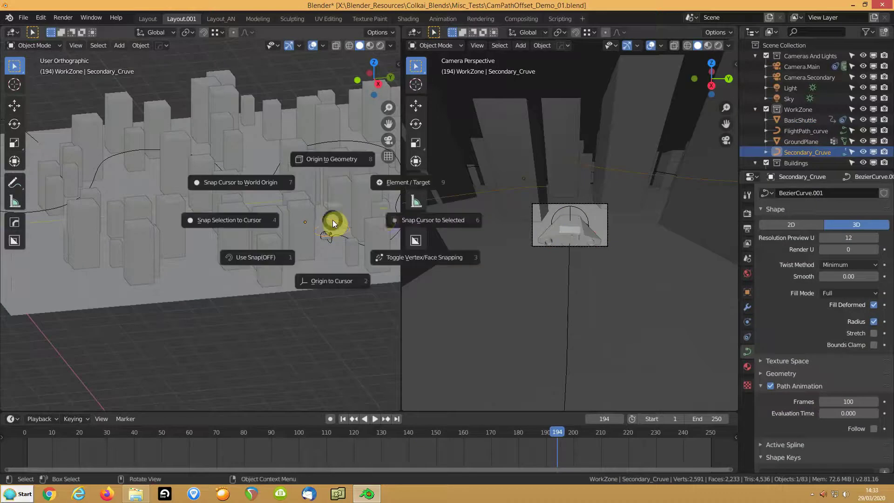
pyautogui.click(410, 223)
pyautogui.scroll(-1, 235, 247)
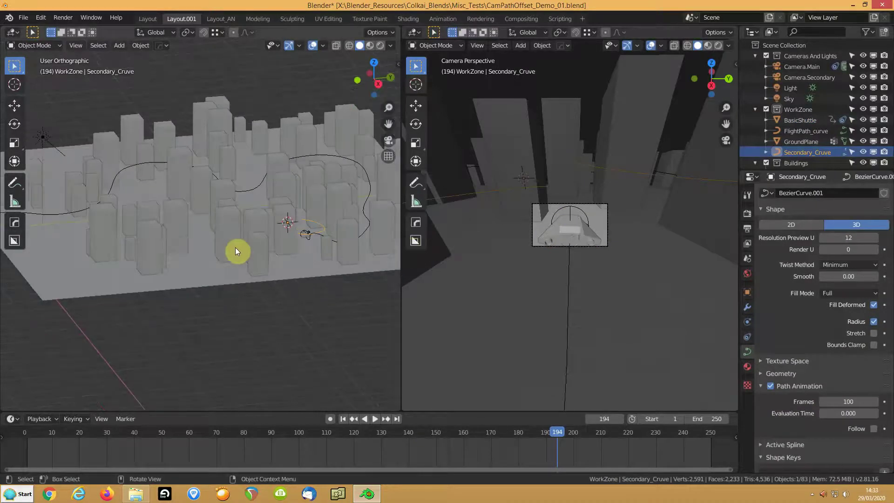
# Select Camera.Secondary, snap it to the 3D cursor and frame it in the view.
pyautogui.click(784, 79)
pyautogui.hotkey('shift', 's')
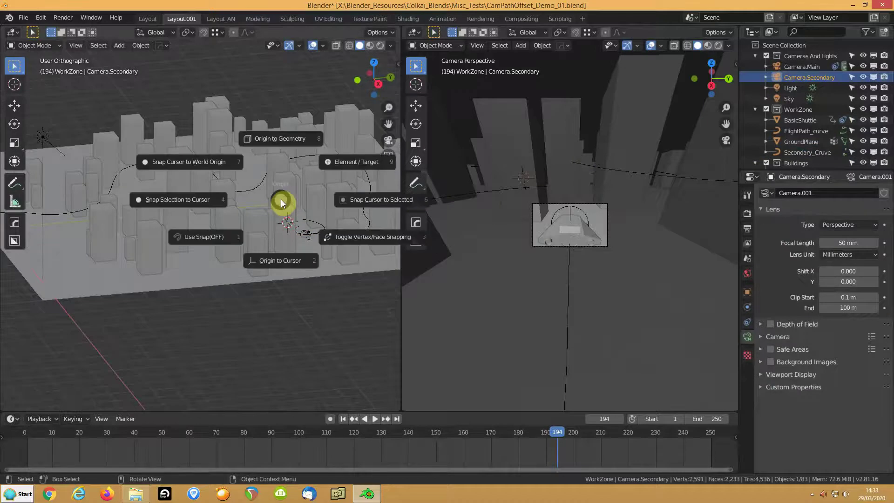
pyautogui.click(204, 200)
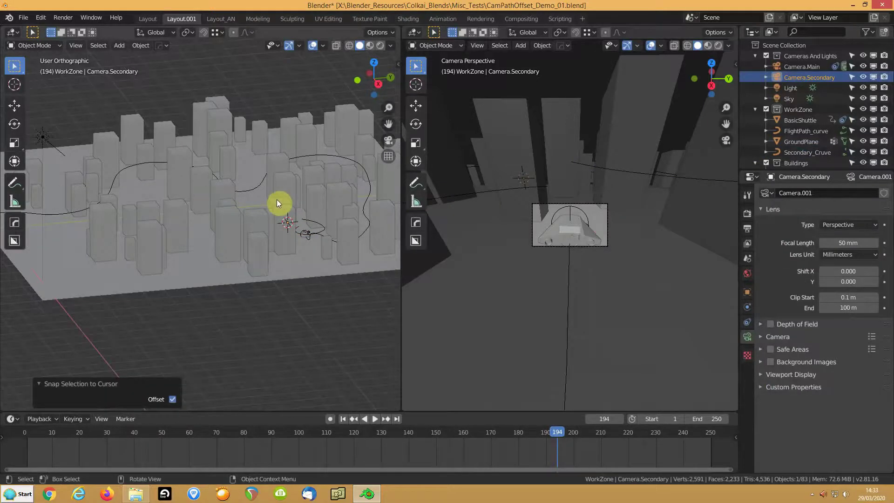
pyautogui.press('KP_Decimal')
pyautogui.scroll(-4, 216, 186)
pyautogui.moveTo(261, 208); pyautogui.dragTo(229, 228, button='middle')
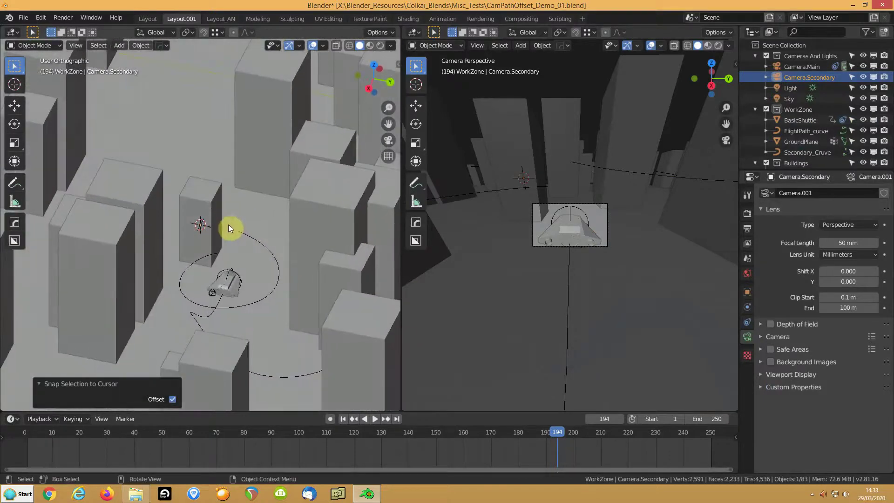
# Try to snap the 3D cursor to Secondary_Cruve's end control point and set the curve's origin to the 3D cursor.
pyautogui.click(248, 238)
pyautogui.press('Tab')
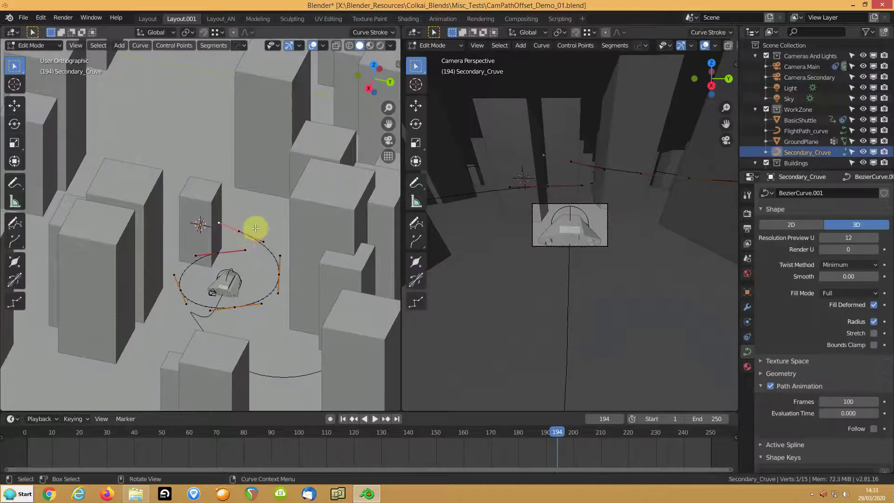
pyautogui.click(240, 231)
pyautogui.hotkey('shift', 's')
pyautogui.press('6')
pyautogui.press('Tab')
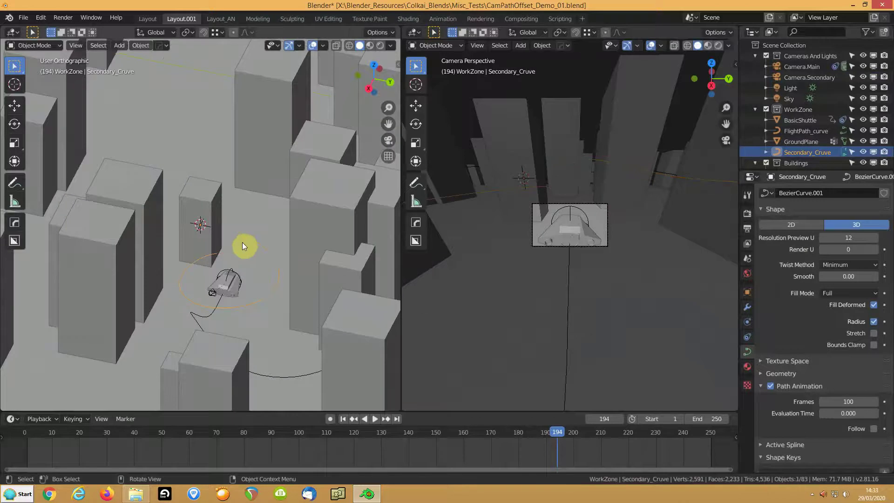
pyautogui.hotkey('shift', 's')
pyautogui.click(237, 302)
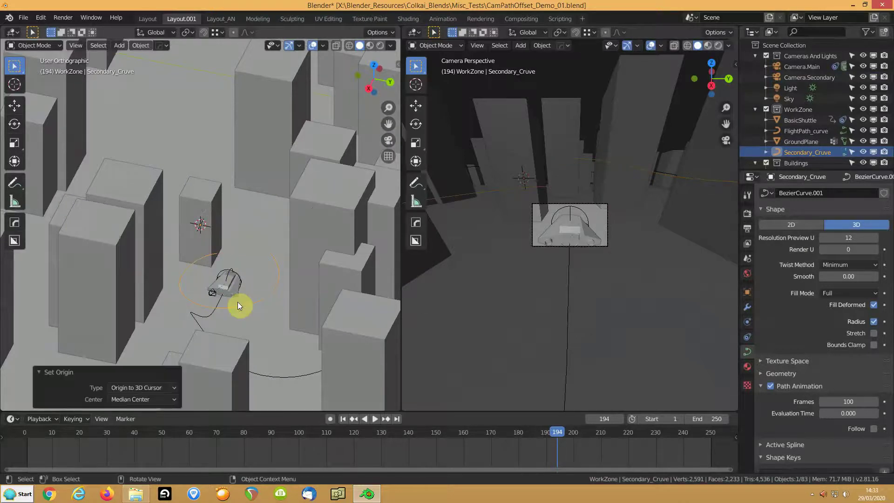
# From the top view, move the building beside the secondary curve by about -4.04 m in X and -5.82 m in Y.
pyautogui.moveTo(230, 264); pyautogui.dragTo(199, 275, button='middle')
pyautogui.click(193, 208)
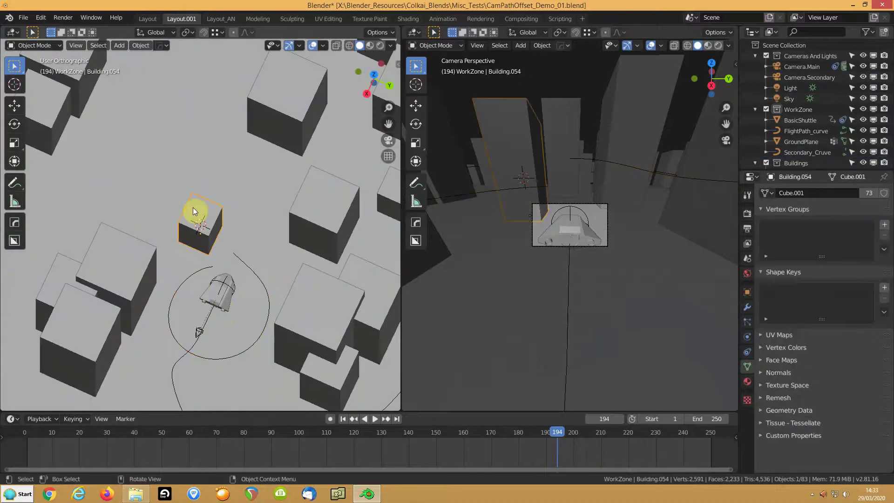
pyautogui.press('KP_7')
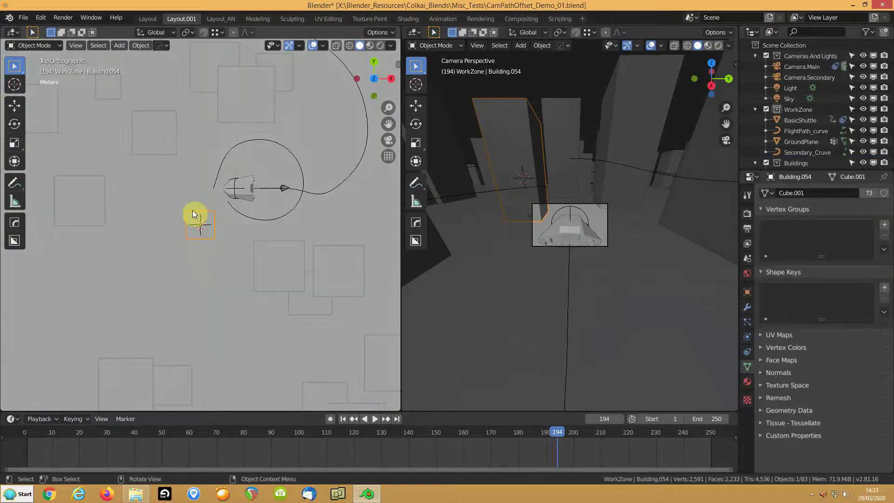
pyautogui.press('g')
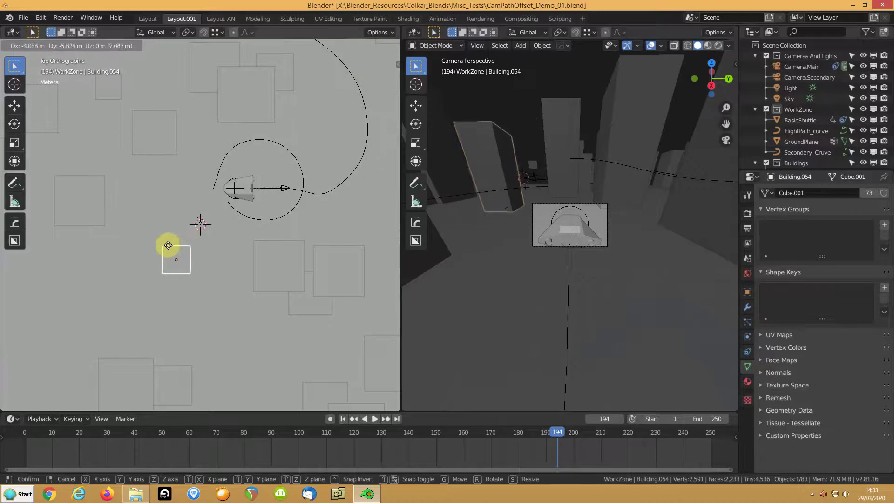
pyautogui.click(170, 253)
pyautogui.moveTo(278, 226); pyautogui.dragTo(157, 170, button='middle')
pyautogui.scroll(5, 200, 227)
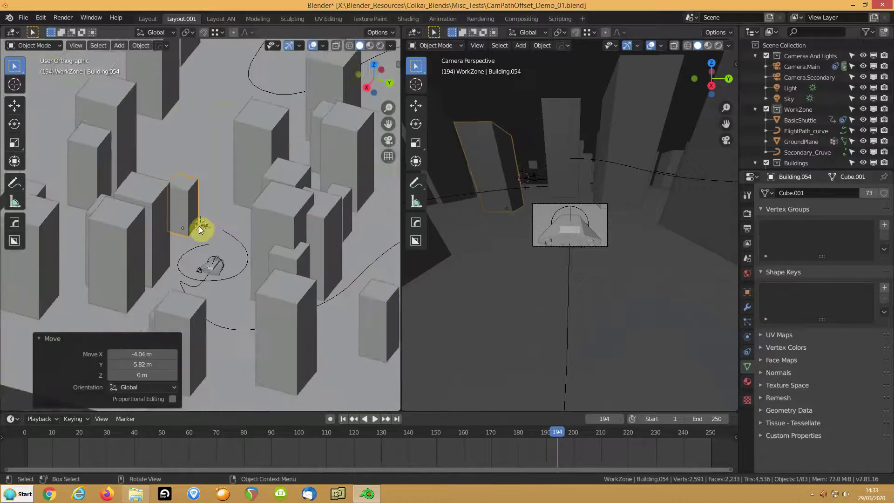
pyautogui.keyDown('shift'); pyautogui.moveTo(200, 229); pyautogui.dragTo(257, 194, button='middle'); pyautogui.keyUp('shift')
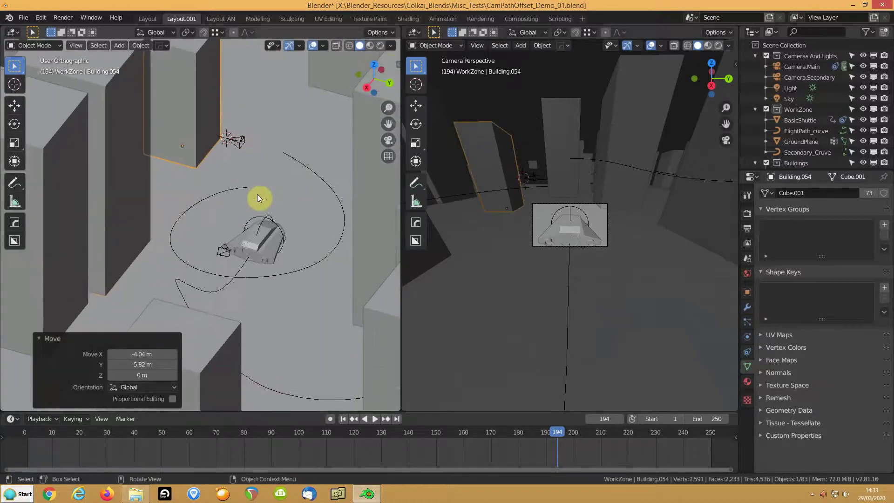
# Go back to frame 4 and add a Follow Path constraint to Camera.Secondary with Secondary_Cruve as its target.
pyautogui.moveTo(530, 433); pyautogui.dragTo(35, 446)
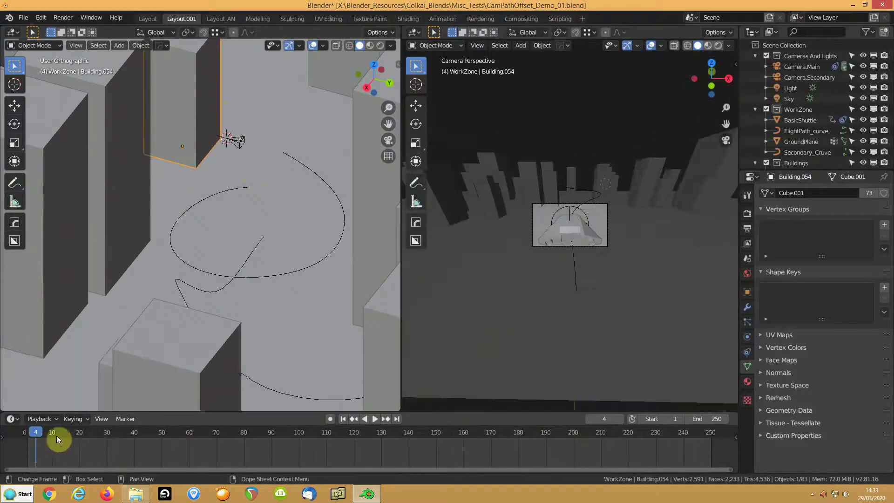
pyautogui.click(239, 145)
pyautogui.click(747, 324)
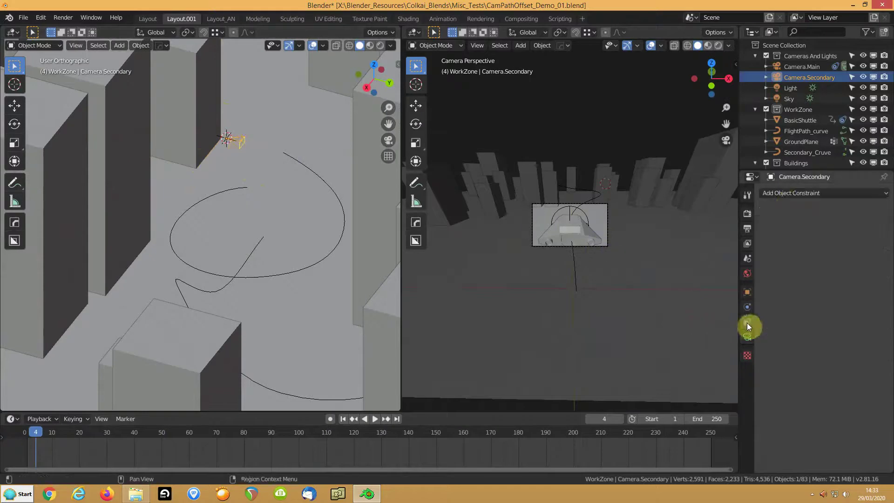
pyautogui.click(787, 192)
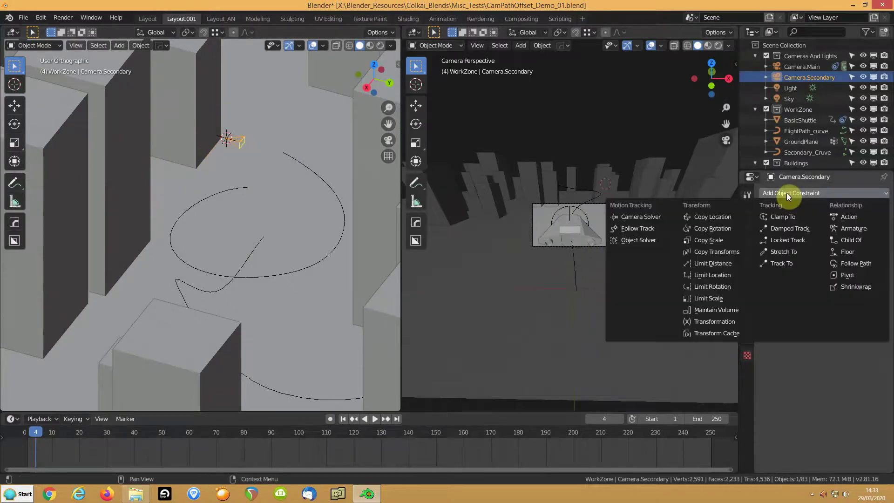
pyautogui.click(856, 263)
pyautogui.click(844, 228)
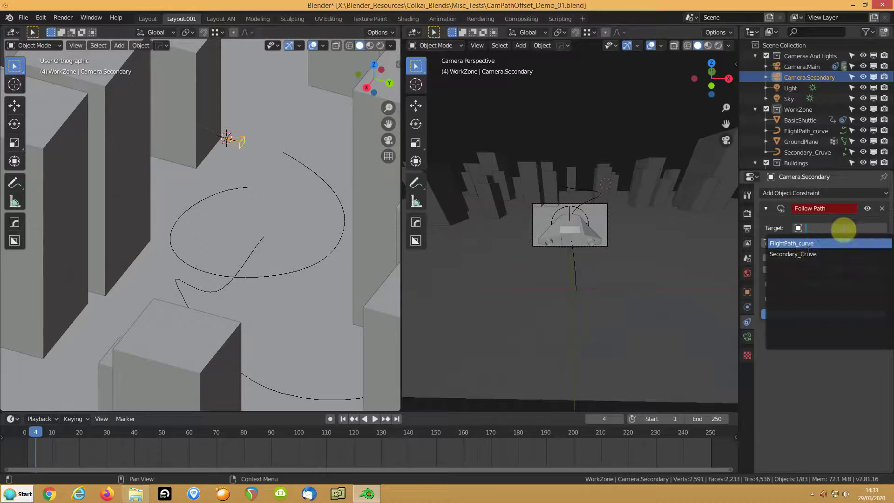
pyautogui.click(795, 254)
# Animate the path of Camera.Secondary's constraint, enable Follow Curve and preview the motion.
pyautogui.click(788, 244)
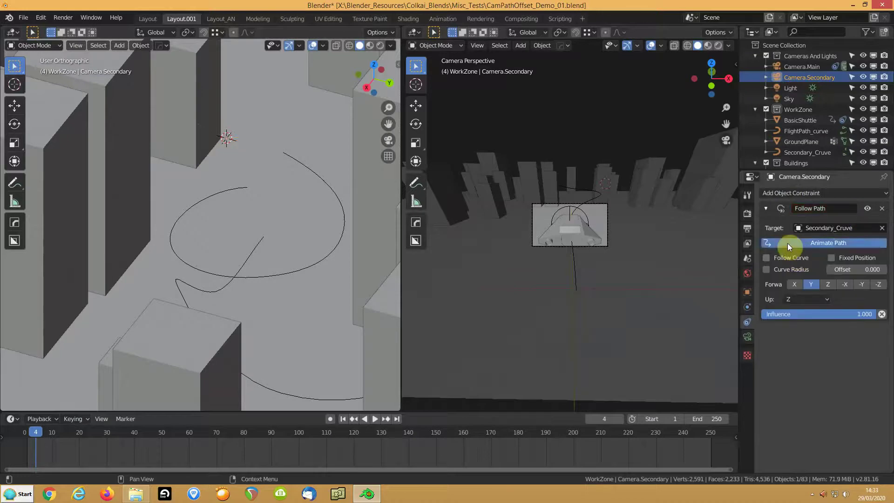
pyautogui.click(767, 258)
pyautogui.press('space')
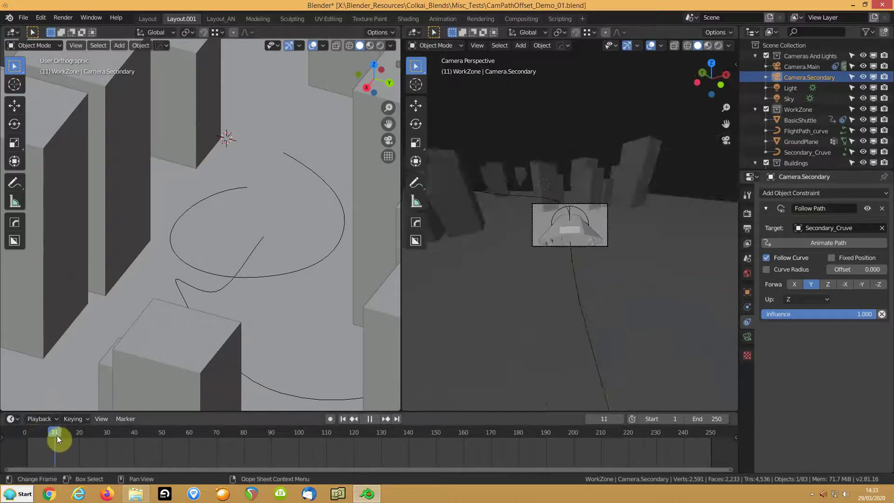
pyautogui.moveTo(62, 440); pyautogui.dragTo(200, 437)
pyautogui.press('Escape')
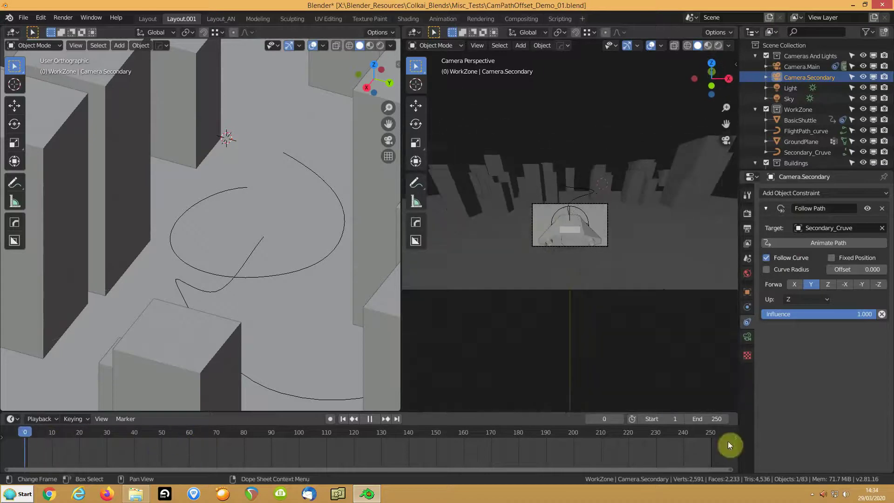
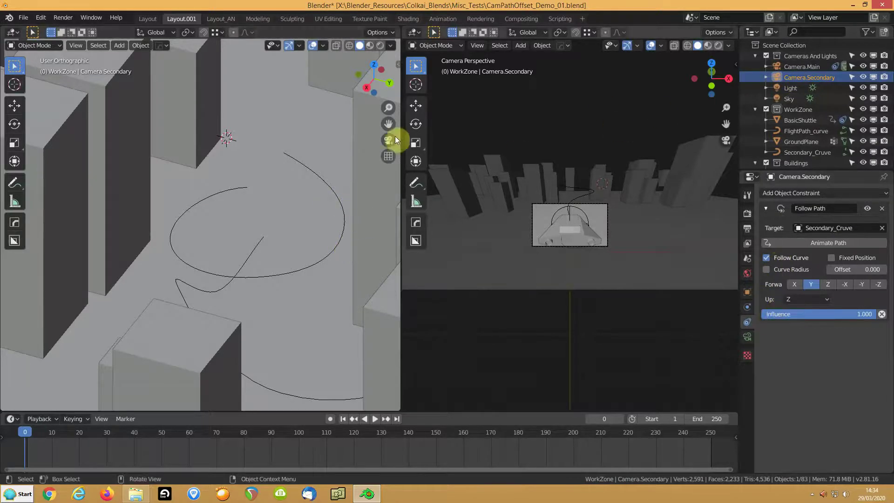
# Clear Camera.Secondary's location to put it on its path and play the animation to check it.
pyautogui.scroll(-10, 139, 189)
pyautogui.scroll(4, 174, 181)
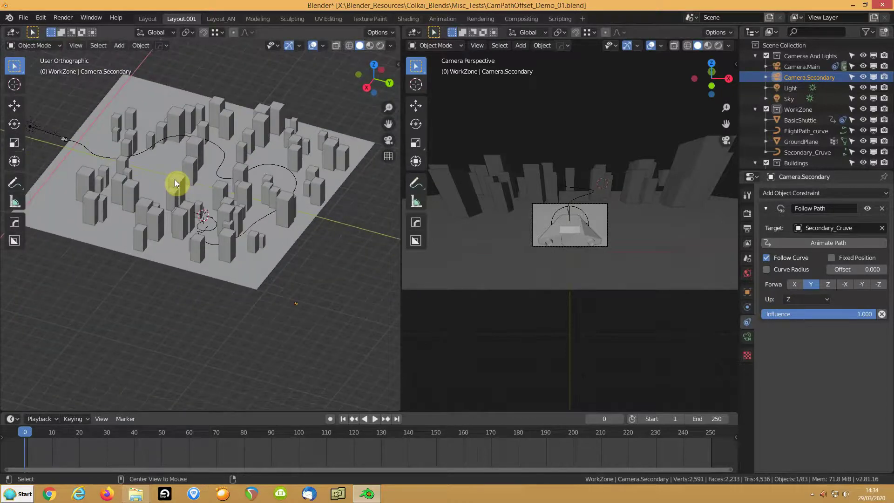
pyautogui.hotkey('alt', 'g')
pyautogui.press('KP_Decimal')
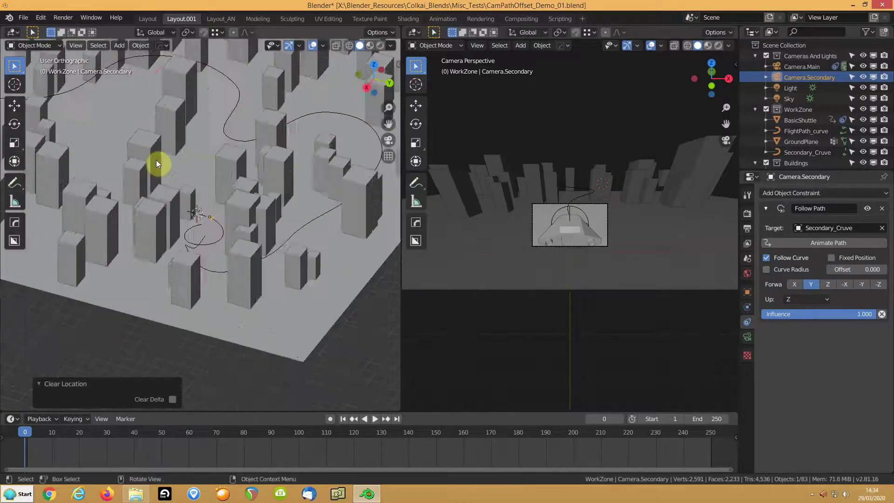
pyautogui.scroll(-15, 164, 168)
pyautogui.moveTo(172, 189); pyautogui.dragTo(173, 229, button='middle')
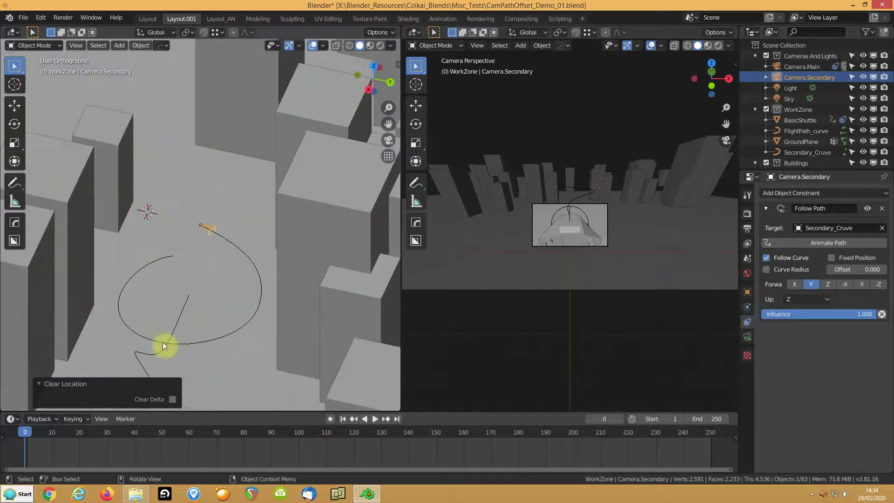
pyautogui.press('space')
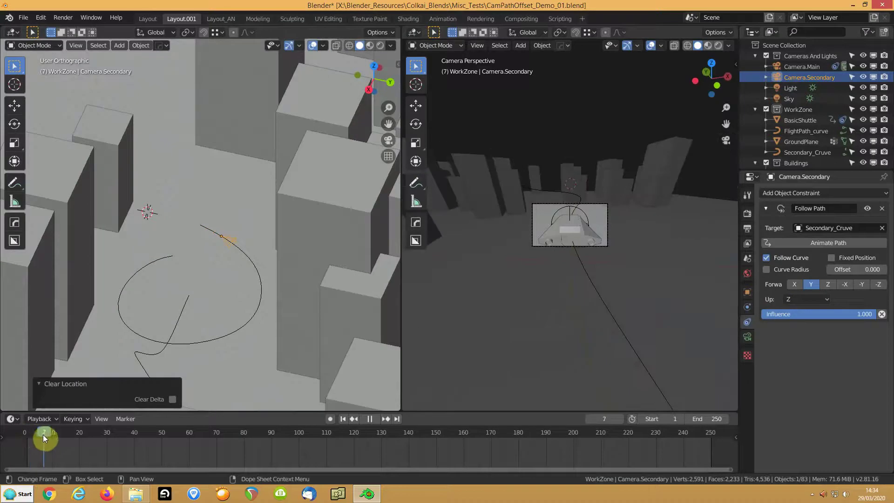
pyautogui.press('space')
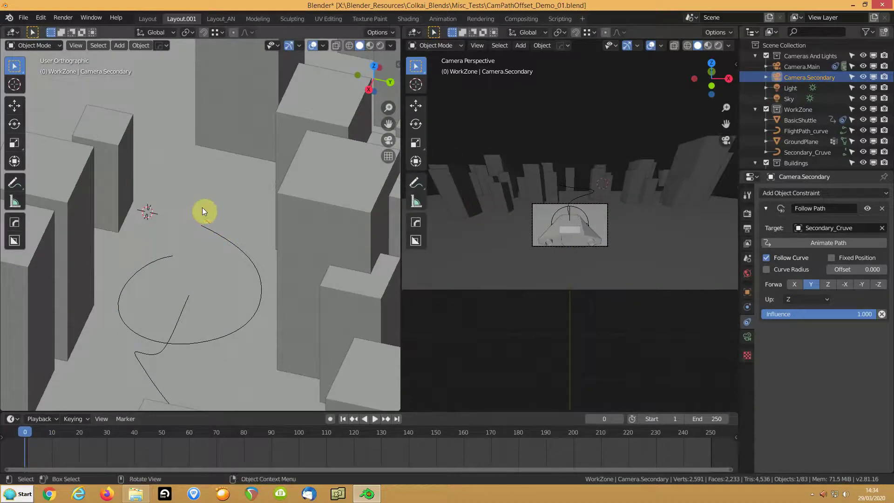
# Set Camera.Secondary's X, Y and Z location to 0 m.
pyautogui.press('n')
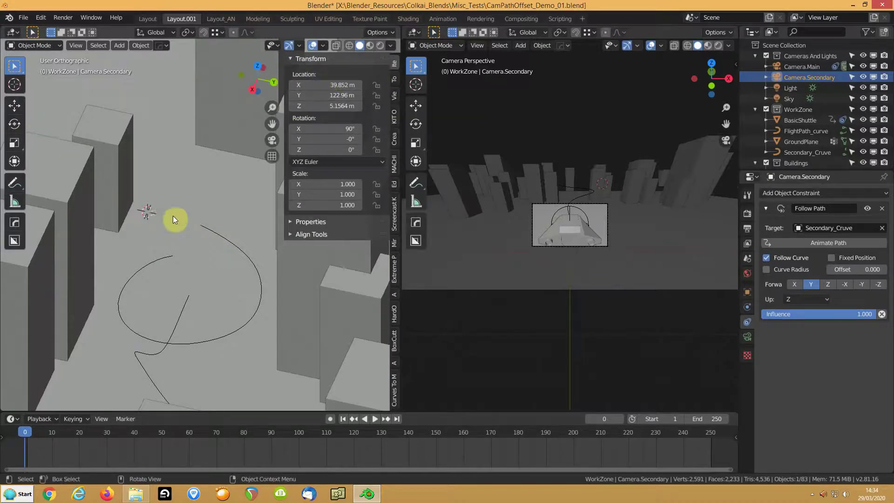
pyautogui.moveTo(333, 85); pyautogui.dragTo(332, 106)
pyautogui.write('0')
pyautogui.press('Return')
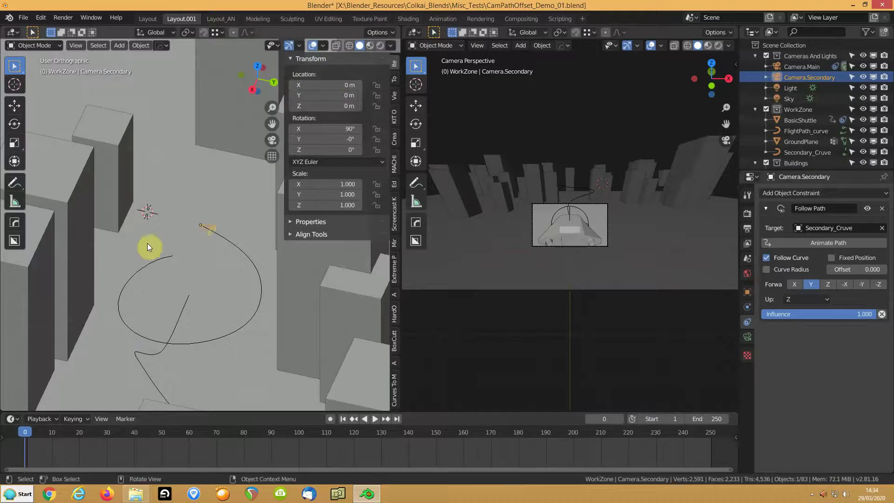
# Go to frame 170, set the Follow Path offset of Camera.Secondary to 170 and scrub through the animation to check it.
pyautogui.press('n')
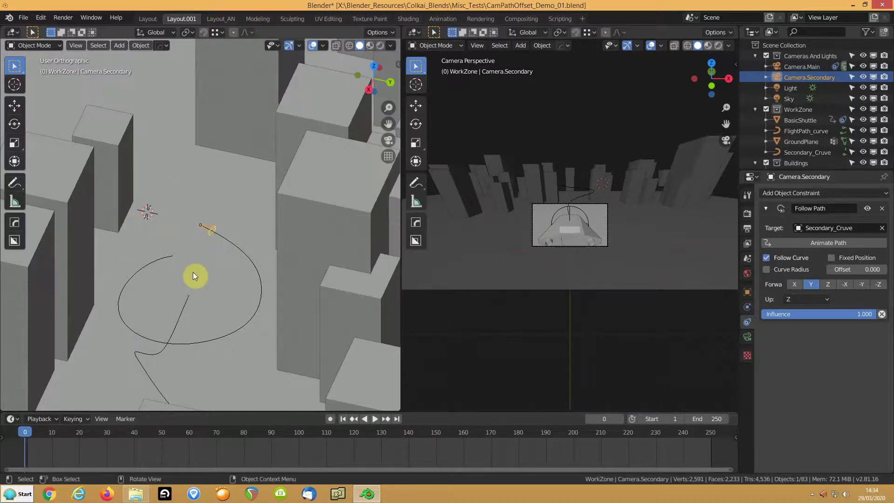
pyautogui.moveTo(32, 434); pyautogui.dragTo(492, 452)
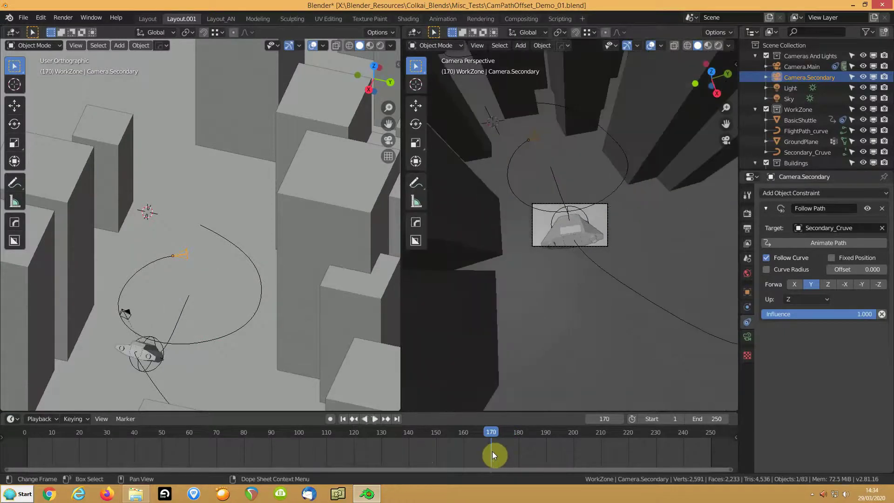
pyautogui.doubleClick(864, 269)
pyautogui.write('170')
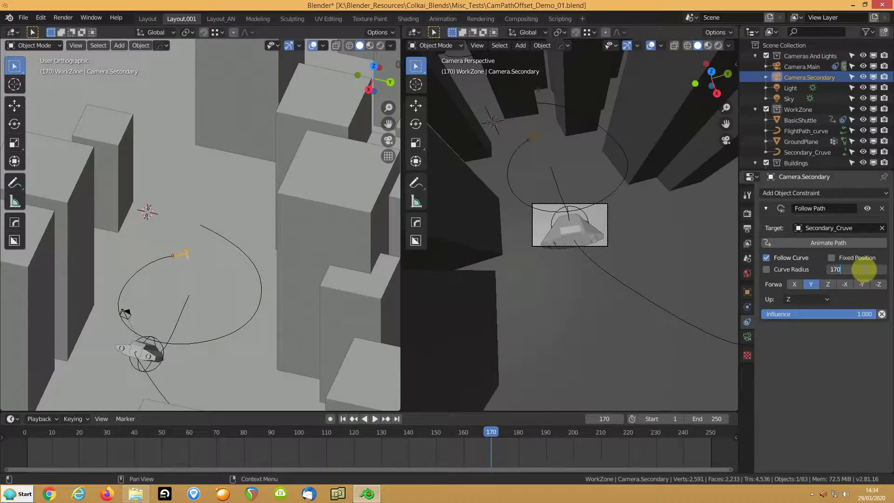
pyautogui.press('Return')
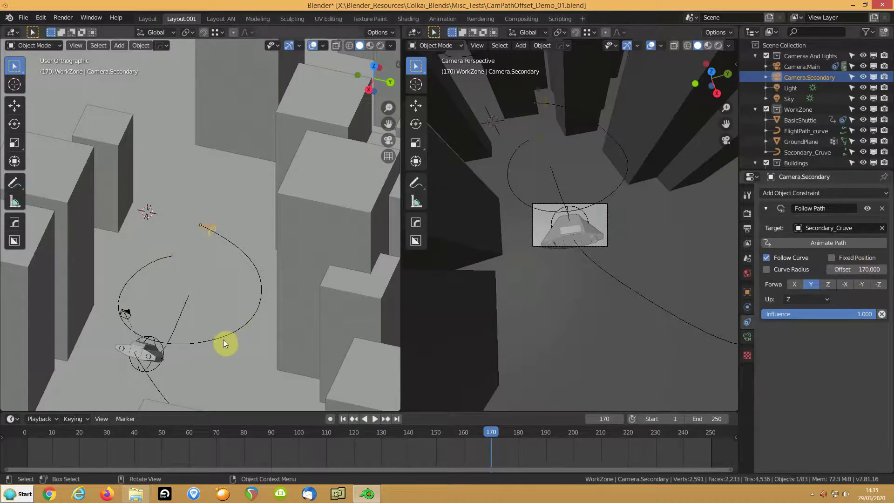
pyautogui.moveTo(497, 431); pyautogui.dragTo(7, 444)
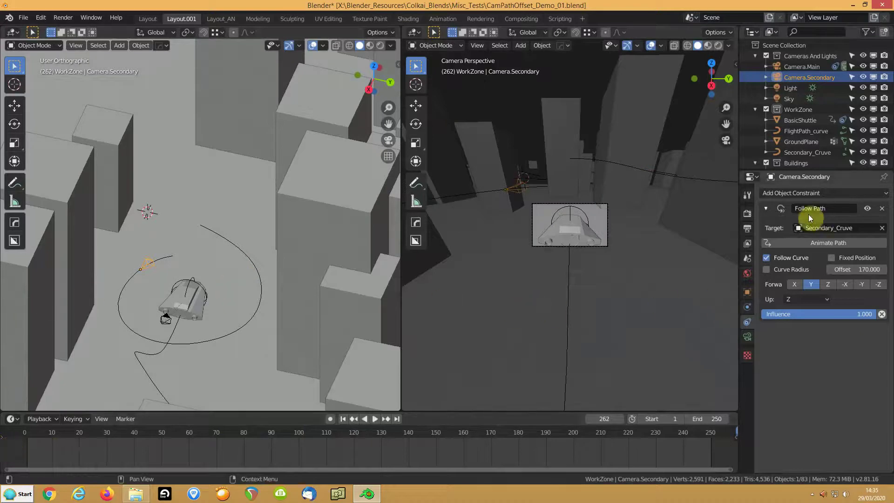
# Add a Track To constraint to Camera.Secondary with Target_Empty as its target.
pyautogui.click(797, 193)
pyautogui.click(797, 263)
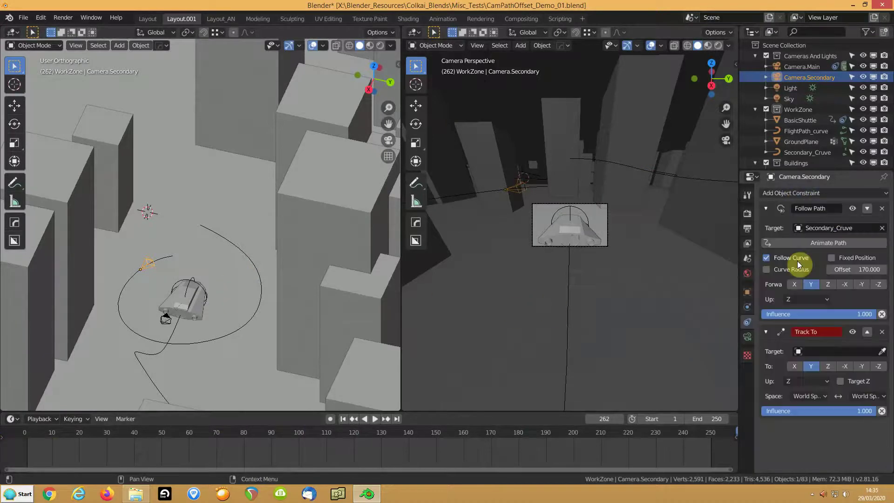
pyautogui.click(881, 351)
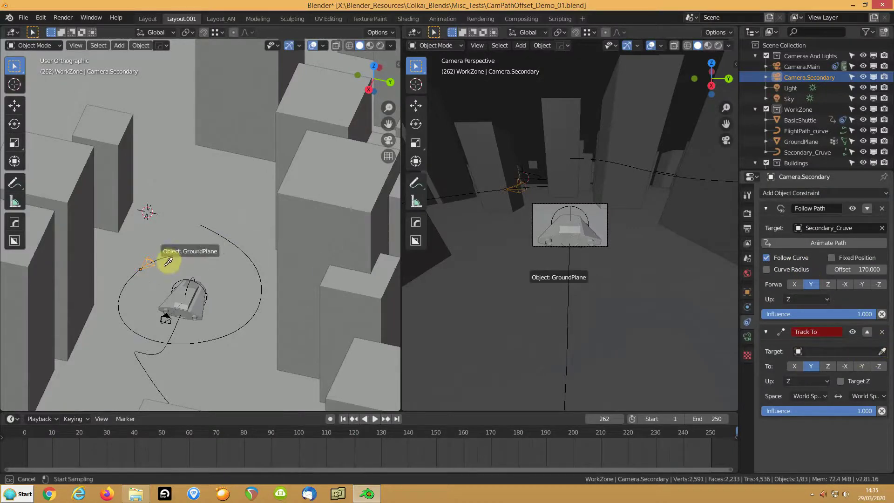
pyautogui.click(194, 278)
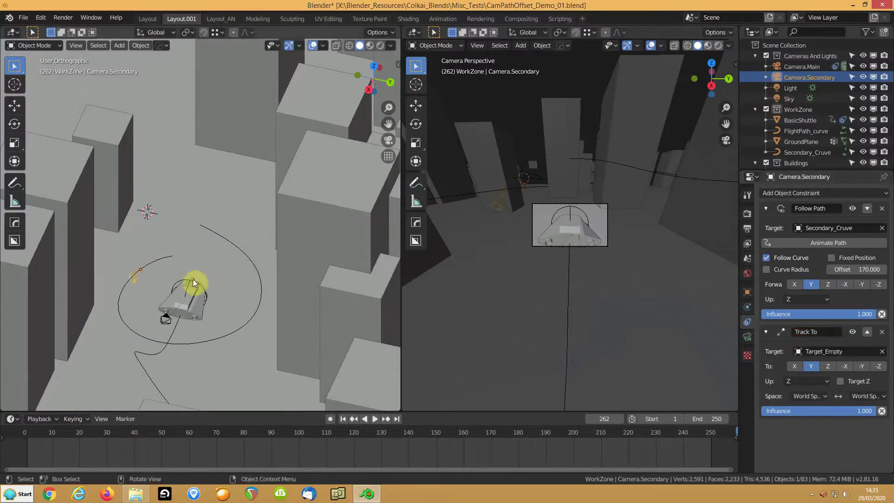
# Set the Track To constraint's up axis to Y and its tracking axis to -Z.
pyautogui.click(799, 381)
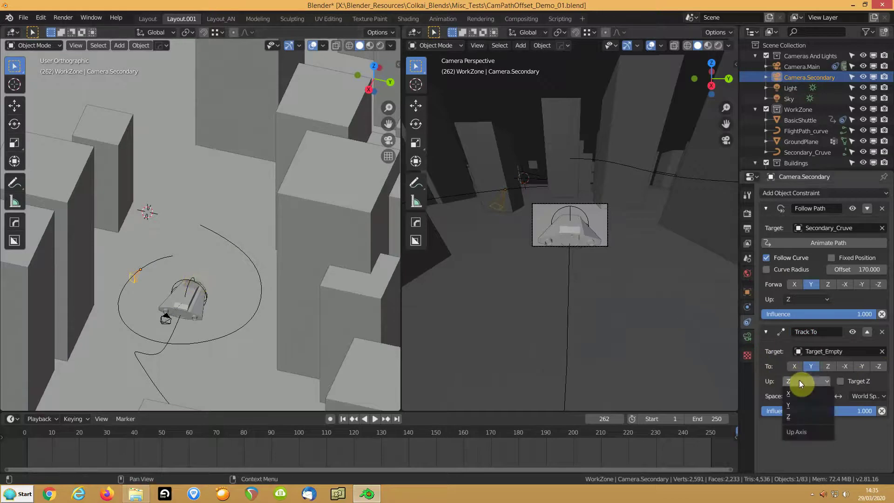
pyautogui.click(801, 402)
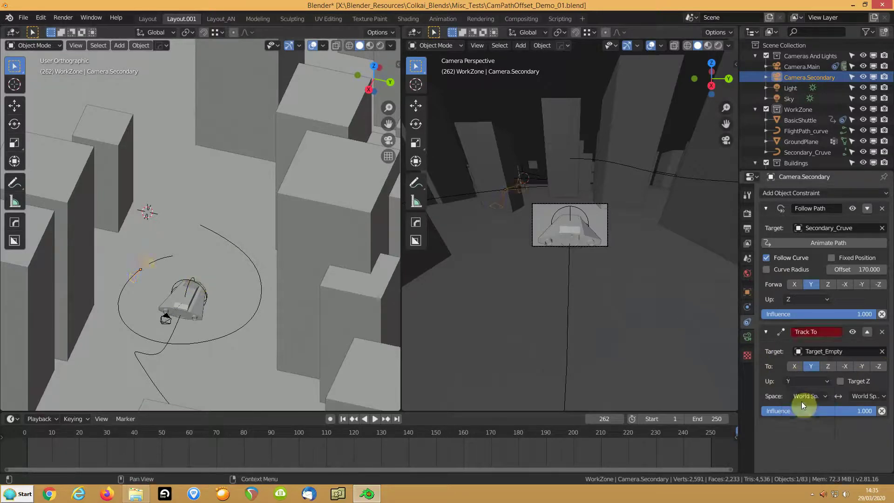
pyautogui.click(794, 368)
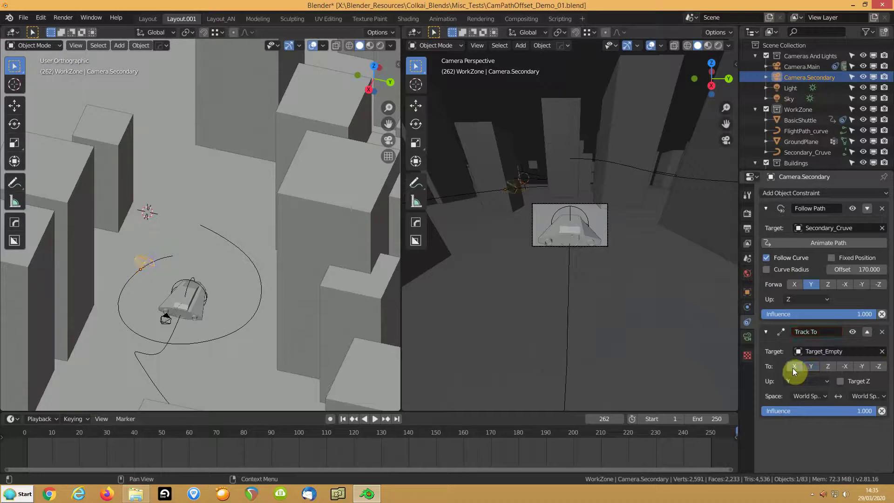
pyautogui.click(845, 366)
pyautogui.click(878, 367)
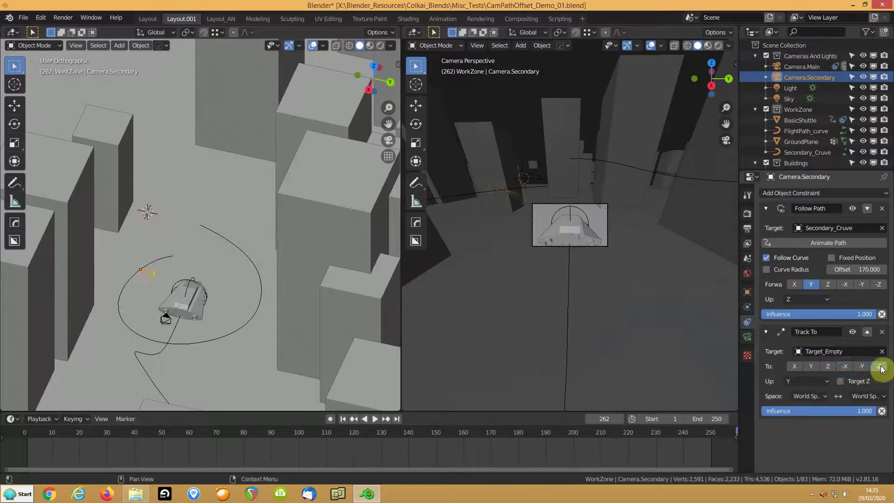
# Try X as the Track To up axis with -Z tracking, and inspect Camera.Secondary's orientation at frame 220.
pyautogui.click(801, 381)
pyautogui.click(792, 396)
pyautogui.moveTo(194, 298); pyautogui.dragTo(17, 298, button='middle')
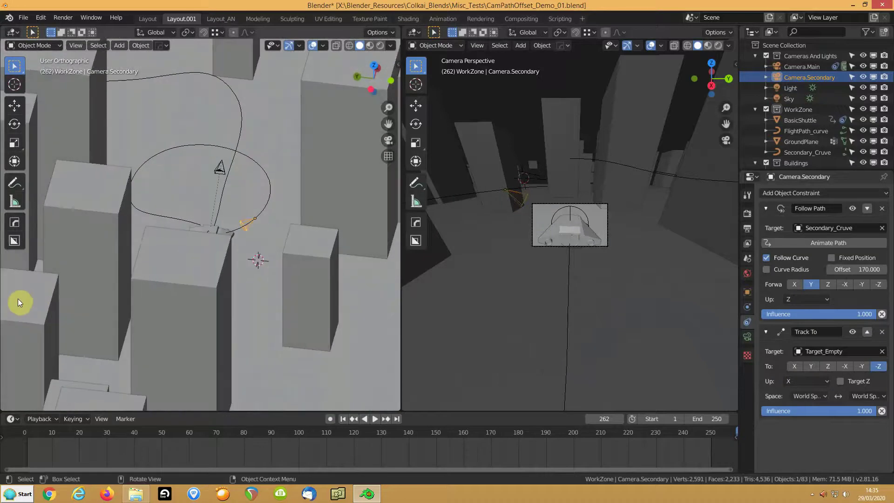
pyautogui.click(828, 366)
pyautogui.click(880, 367)
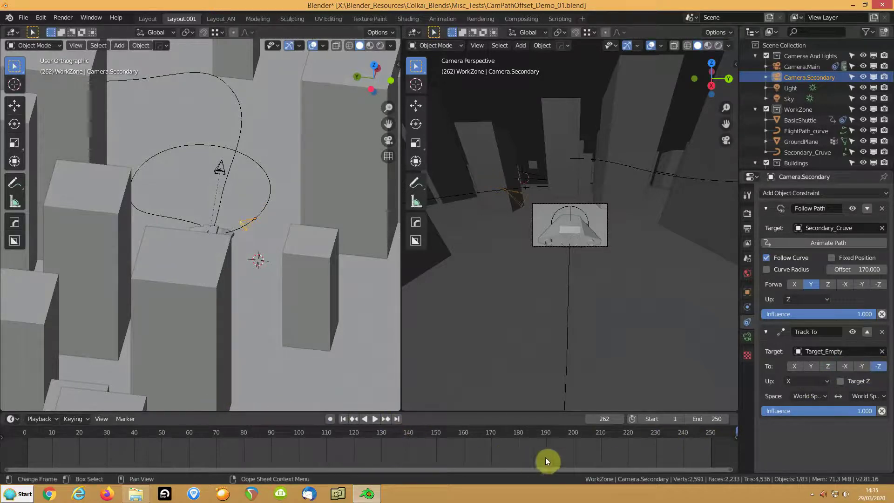
pyautogui.moveTo(543, 442); pyautogui.dragTo(629, 431)
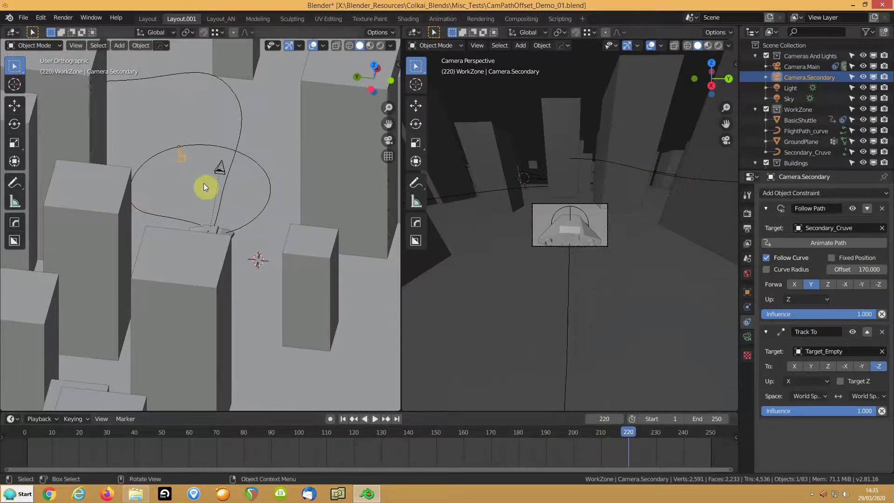
pyautogui.scroll(3, 202, 183)
pyautogui.scroll(2, 226, 147)
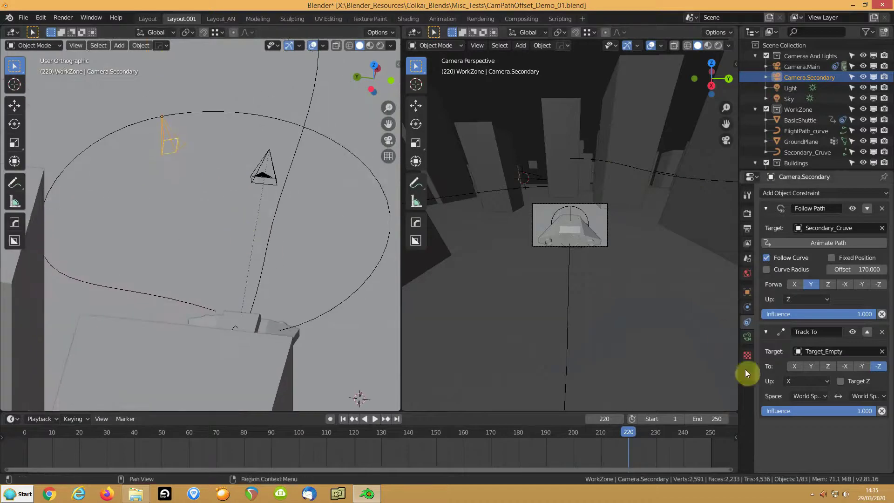
# Return the Track To constraint to up axis Y and tracking axis -Z, and check the camera's aim up to frame 249.
pyautogui.click(860, 367)
pyautogui.click(828, 367)
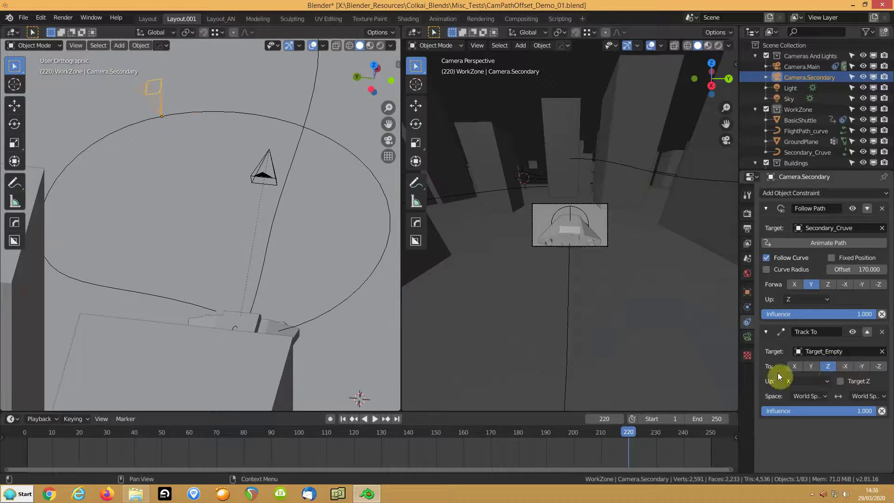
pyautogui.click(800, 381)
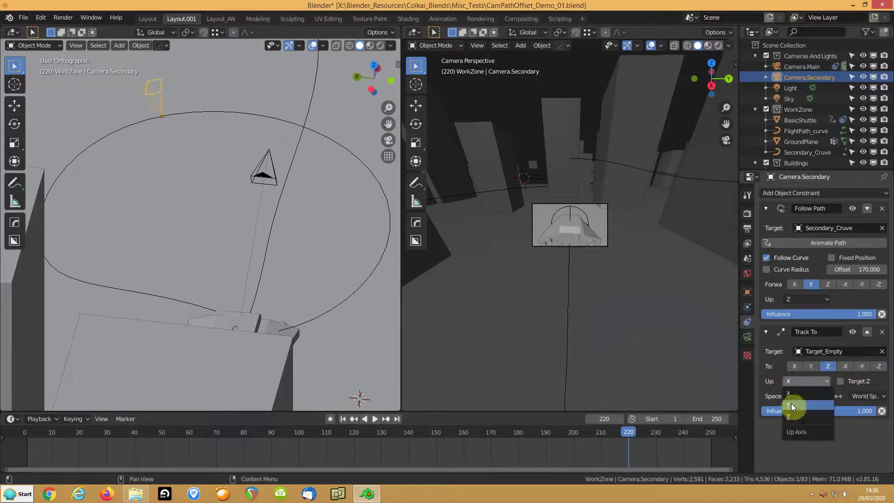
pyautogui.click(791, 403)
pyautogui.click(879, 366)
pyautogui.moveTo(298, 228); pyautogui.dragTo(260, 260, button='middle')
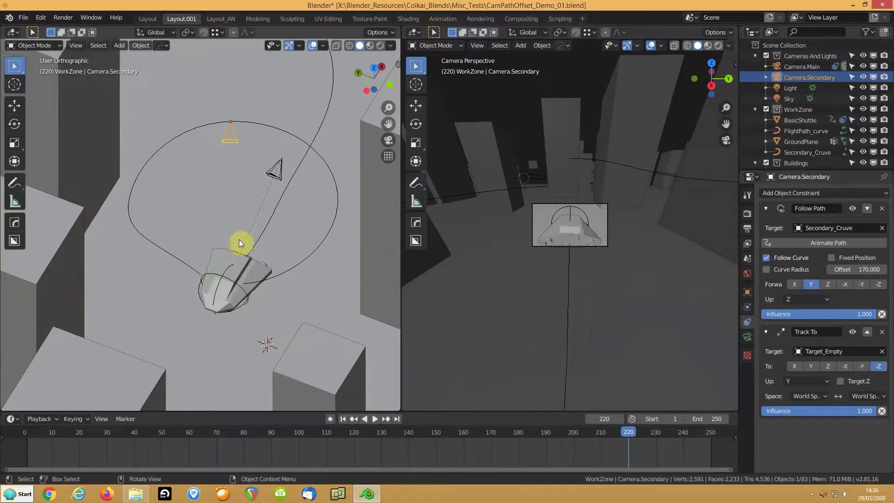
pyautogui.moveTo(628, 433); pyautogui.dragTo(708, 446)
# Try moving Target_Empty with the Z axis locked to test that both cameras track it, then cancel the move.
pyautogui.click(217, 284)
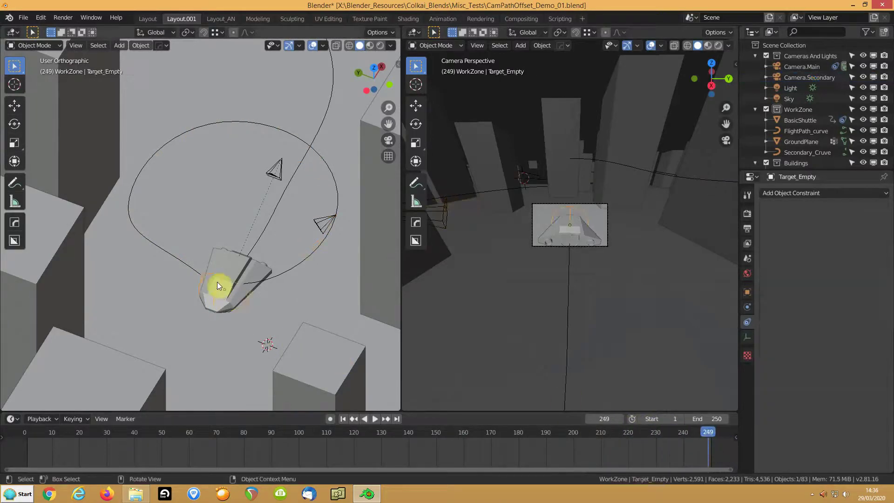
pyautogui.press('g')
pyautogui.hotkey('shift', 'z')
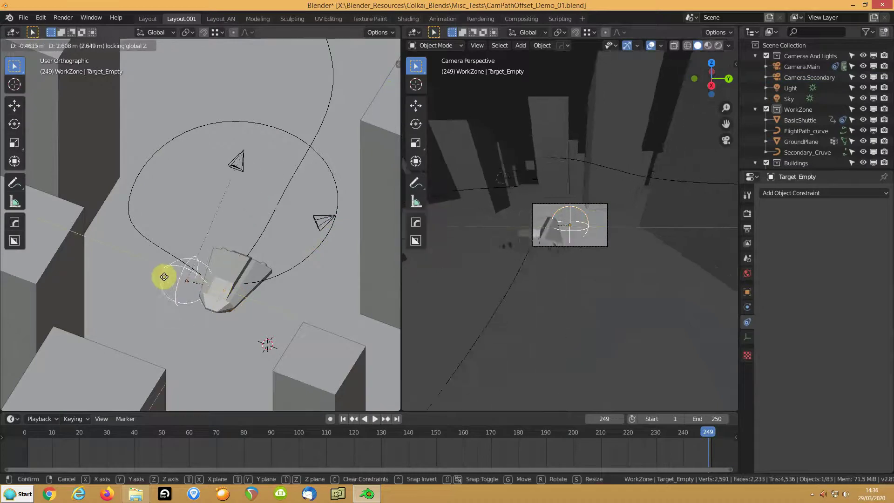
pyautogui.click(216, 278)
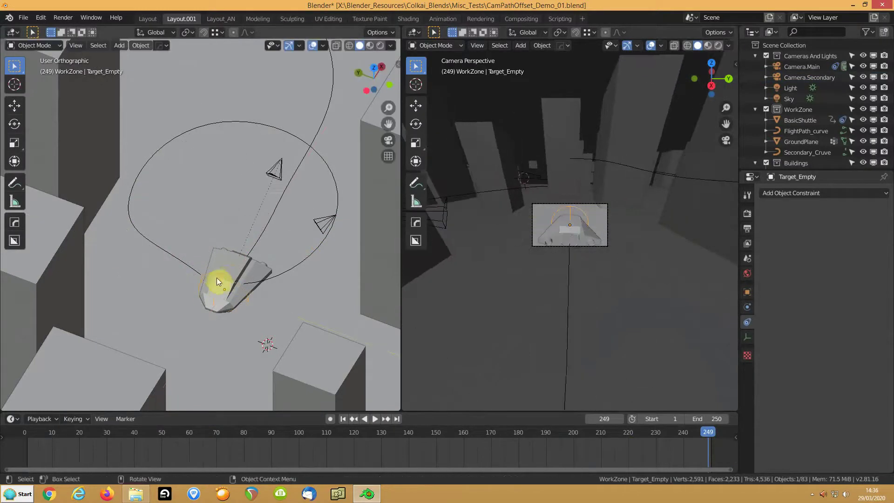
pyautogui.moveTo(219, 279); pyautogui.dragTo(177, 272, button='middle')
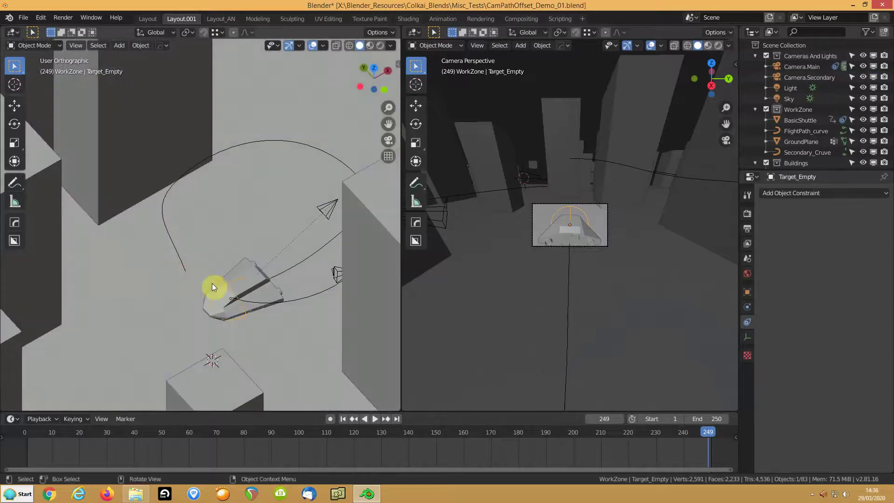
# Enlarge the camera view's framing and the timeline area, and return to frame 1.
pyautogui.moveTo(708, 432); pyautogui.dragTo(312, 434)
pyautogui.scroll(5, 621, 259)
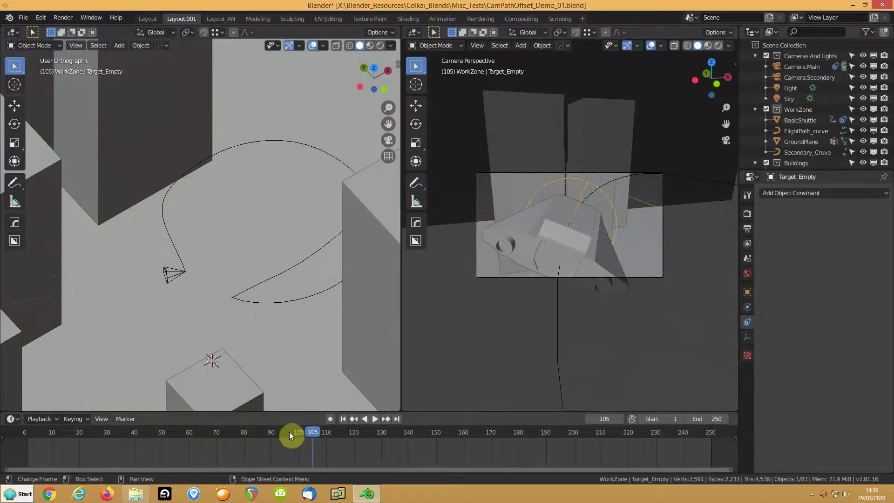
pyautogui.moveTo(277, 412); pyautogui.dragTo(27, 429)
pyautogui.press('space')
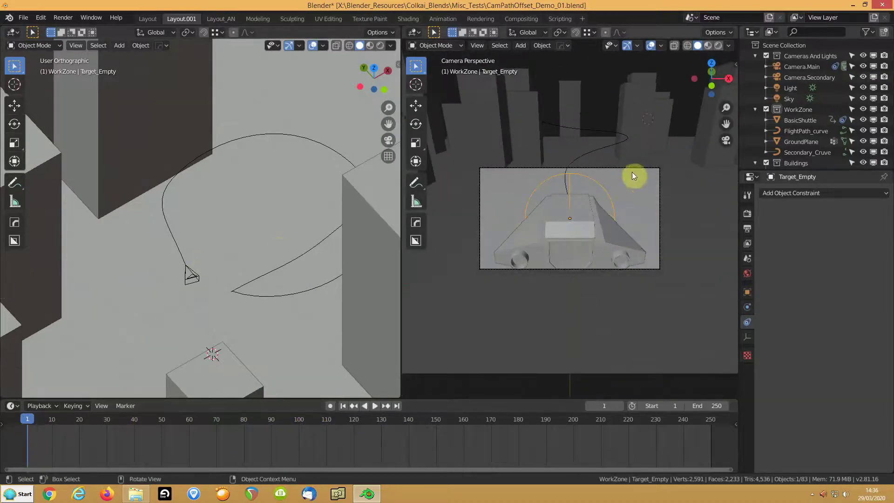
# Select Camera.Main and bind it to a new timeline marker at frame 1.
pyautogui.click(778, 69)
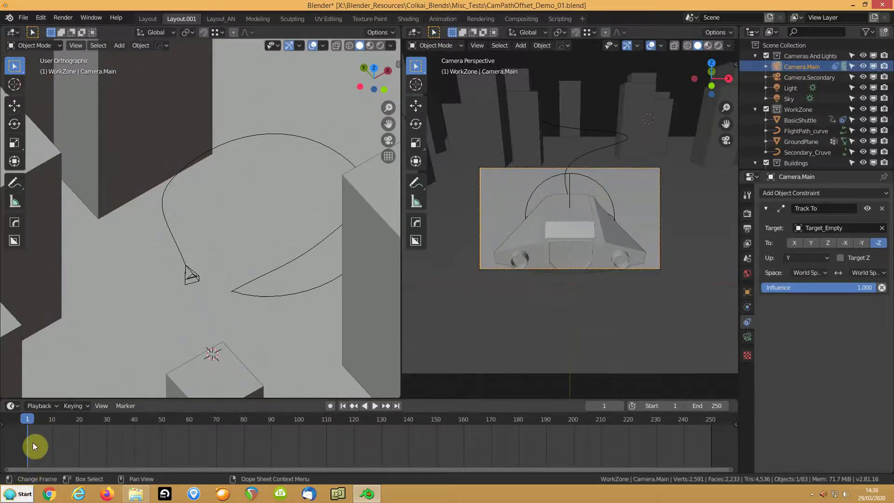
pyautogui.press('m')
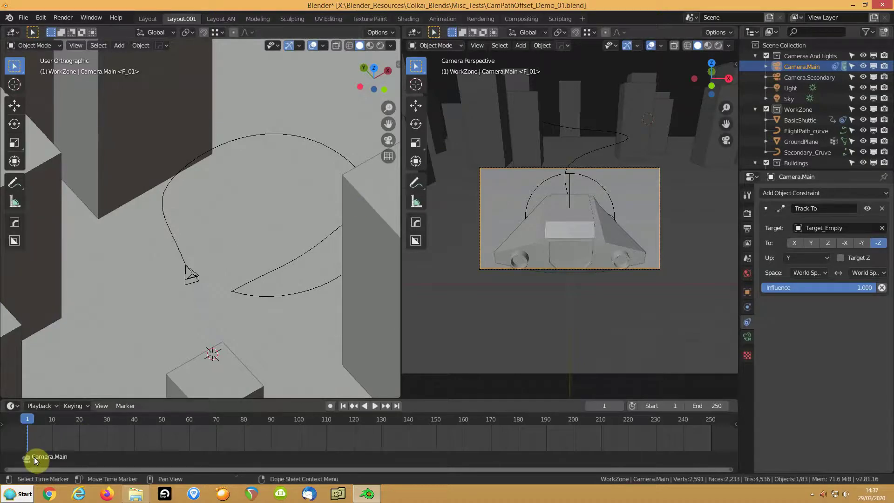
pyautogui.scroll(2, 35, 457)
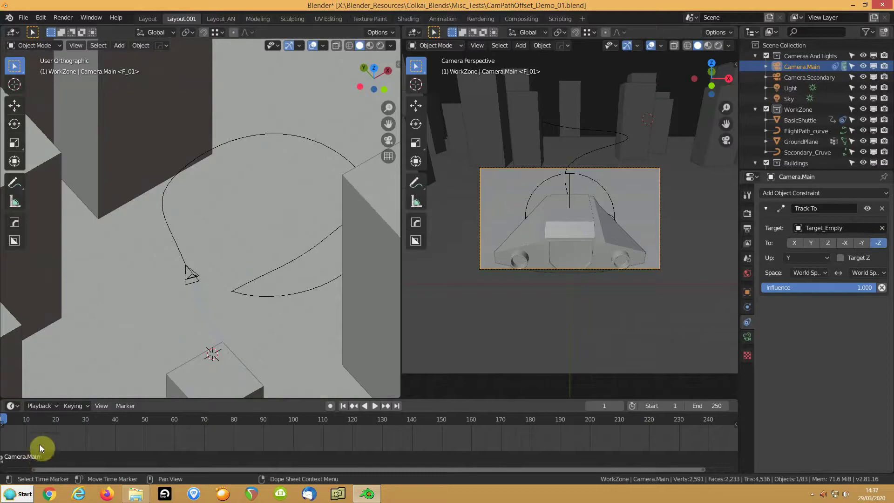
pyautogui.press('Home')
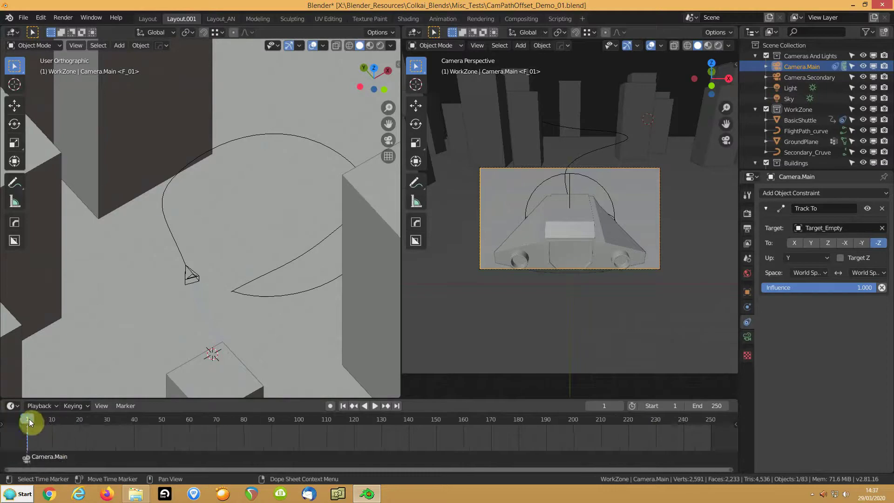
# Play and scrub the animation to find the camera switch point, and add a timeline marker at frame 165.
pyautogui.press('space')
pyautogui.moveTo(160, 433); pyautogui.dragTo(497, 417)
pyautogui.click(368, 440)
pyautogui.moveTo(245, 285); pyautogui.dragTo(291, 274, button='middle')
pyautogui.press('Left')
pyautogui.press('Left')
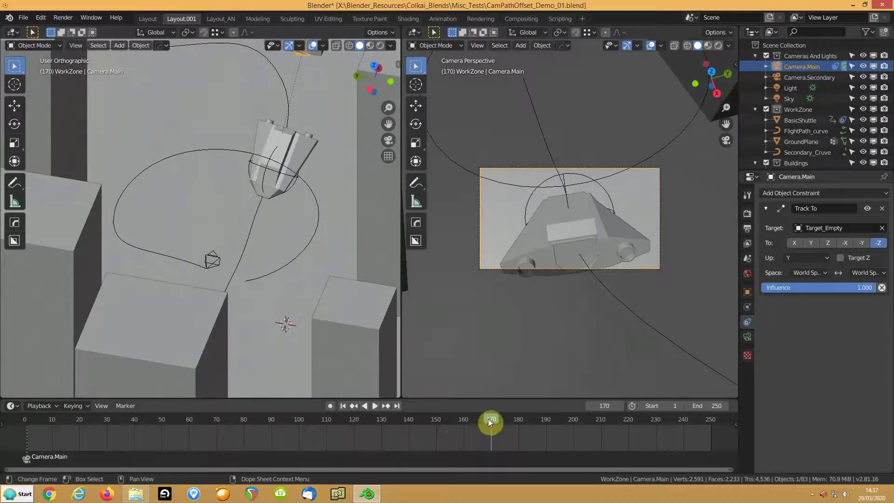
pyautogui.hotkey('ctrl', 'shift', 'space')
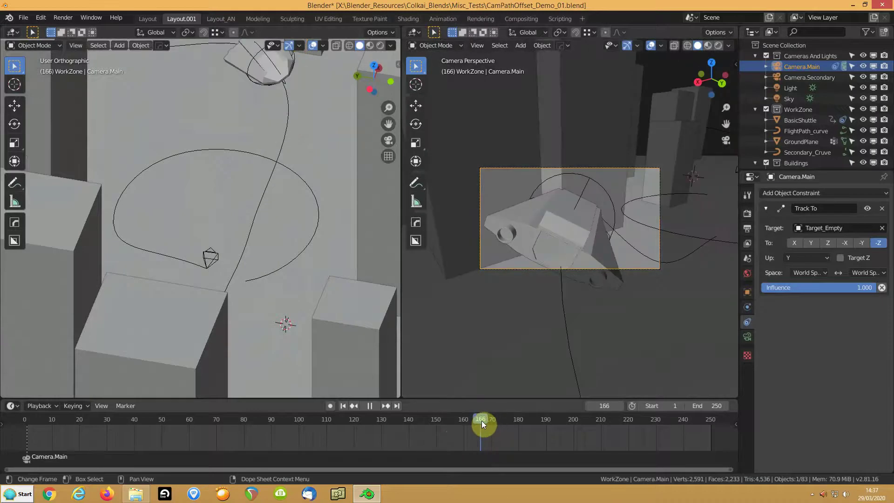
pyautogui.moveTo(481, 421); pyautogui.dragTo(478, 423)
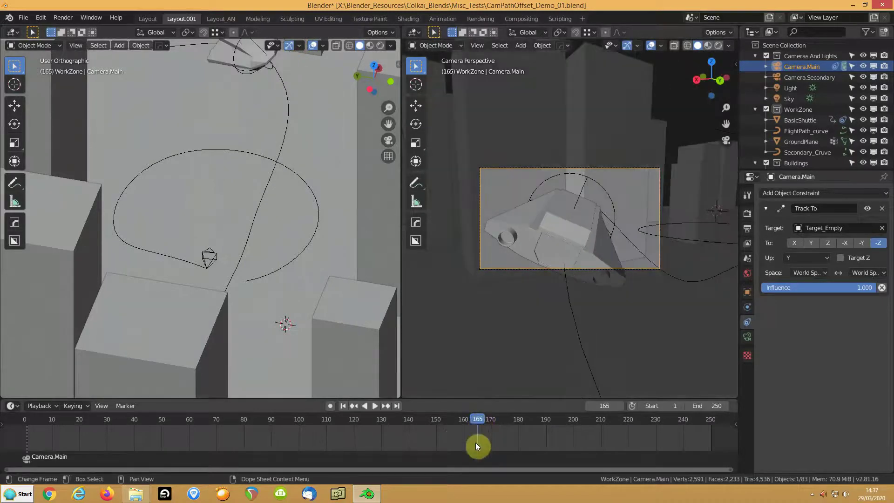
pyautogui.press('m')
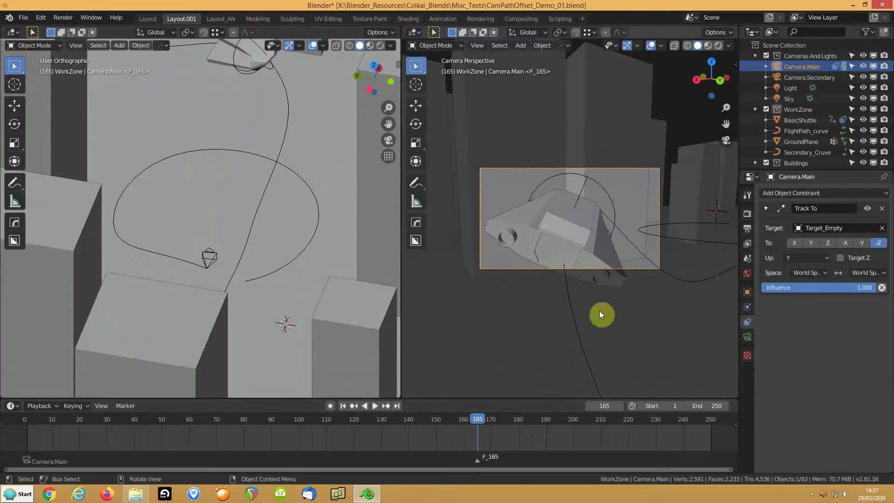
# Select Camera.Secondary and bind it to the timeline marker at frame 165.
pyautogui.click(781, 77)
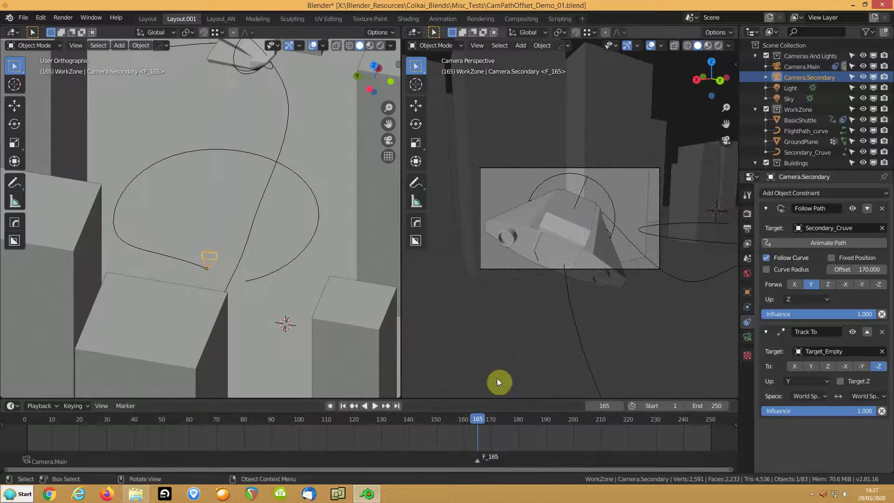
pyautogui.press('b')
pyautogui.press('Escape')
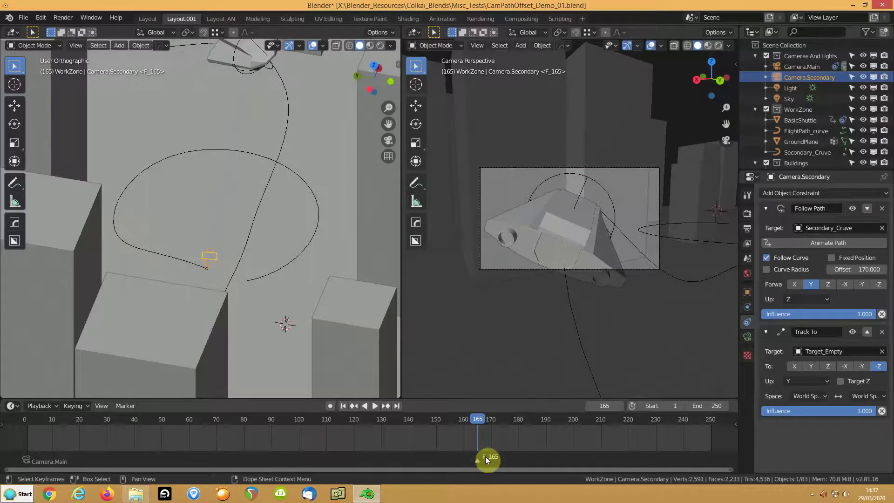
pyautogui.hotkey('ctrl', 'b')
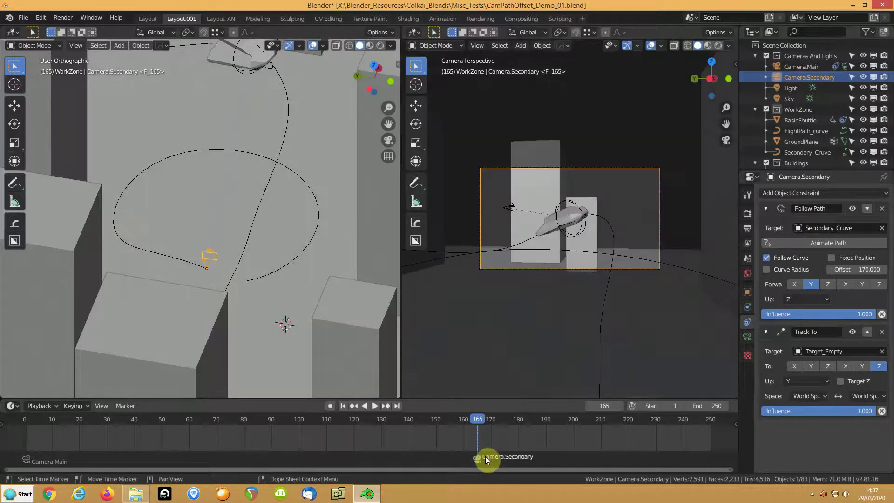
# Play and scrub the animation from frame 1 to 250 to check the switch between the two cameras.
pyautogui.click(342, 405)
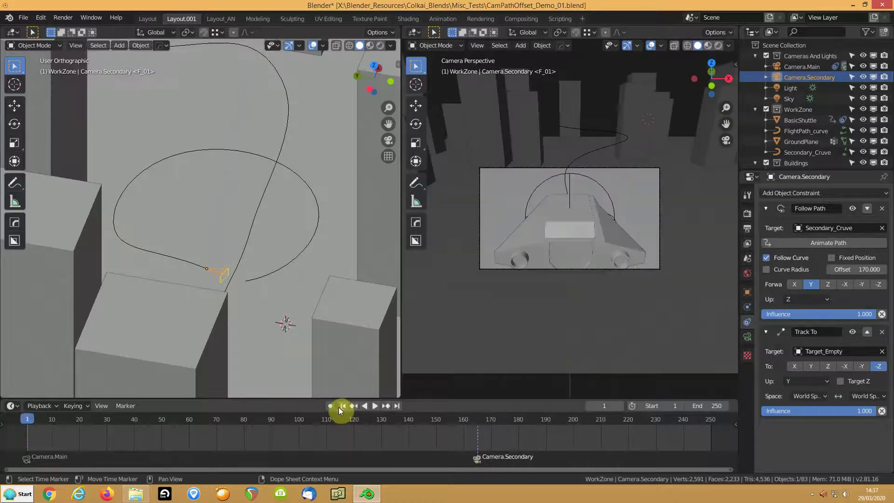
pyautogui.press('space')
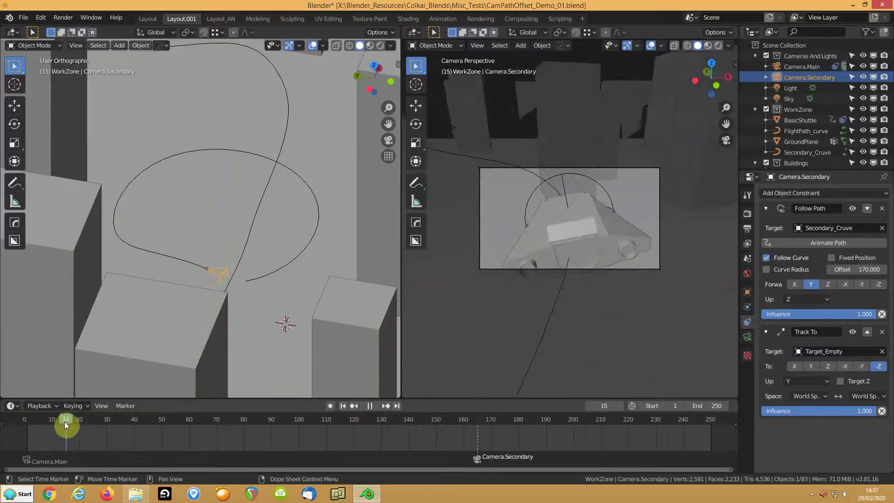
pyautogui.moveTo(275, 425); pyautogui.dragTo(529, 448)
pyautogui.moveTo(540, 450); pyautogui.dragTo(711, 448)
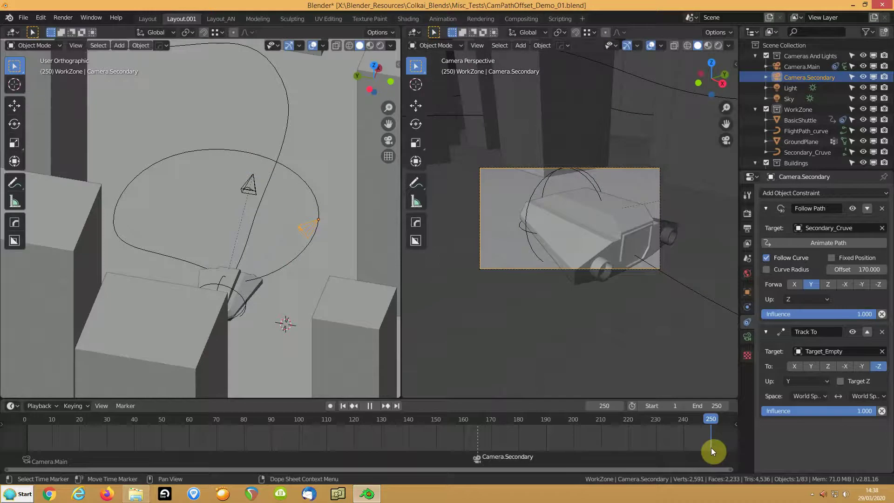
# Select Target_Empty at frame 220 and insert a Location keyframe.
pyautogui.moveTo(711, 449); pyautogui.dragTo(628, 424)
pyautogui.click(587, 188)
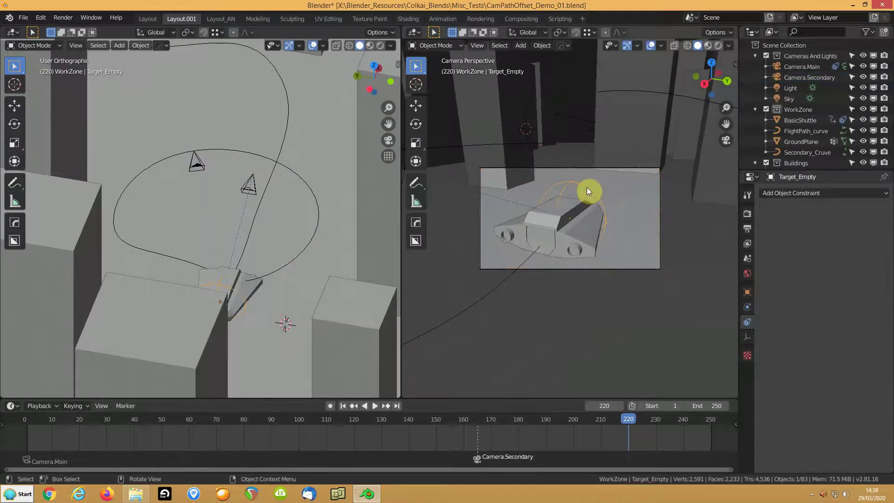
pyautogui.press('i')
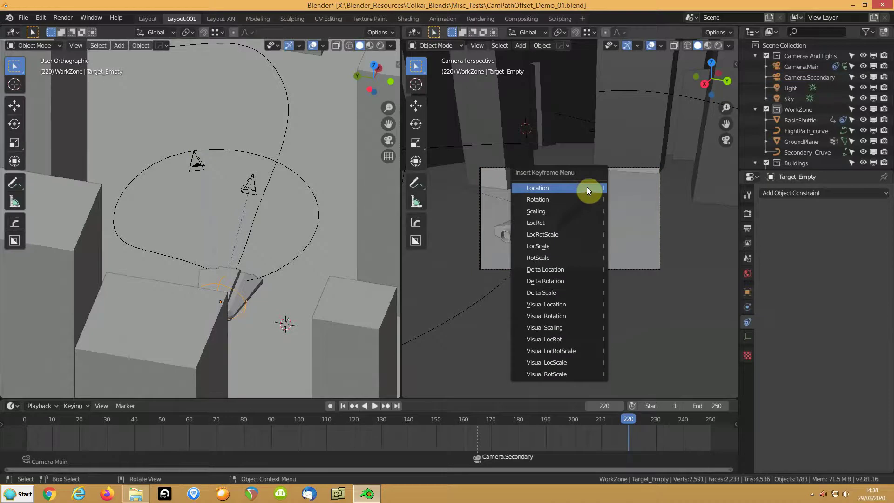
pyautogui.click(587, 186)
# At frame 250, move Target_Empty about 1.41 m along X and about -0.374 m along Z to reframe the shuttle.
pyautogui.moveTo(628, 434); pyautogui.dragTo(710, 431)
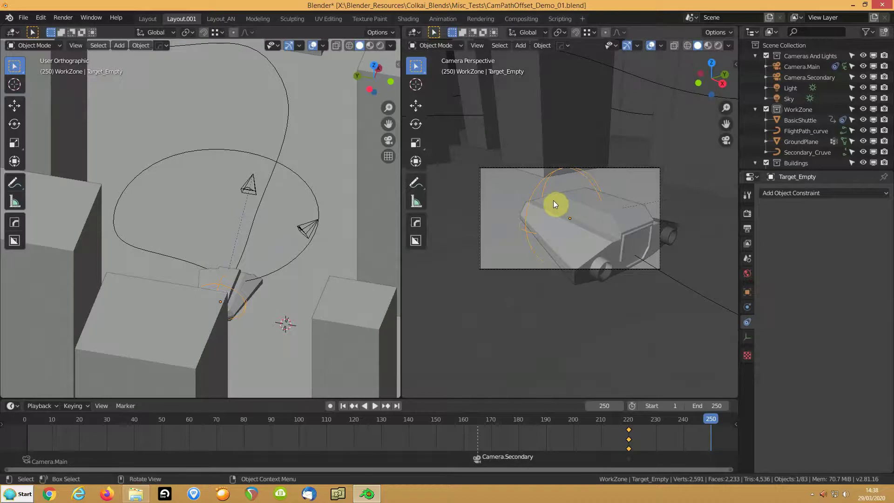
pyautogui.press('g')
pyautogui.press('x')
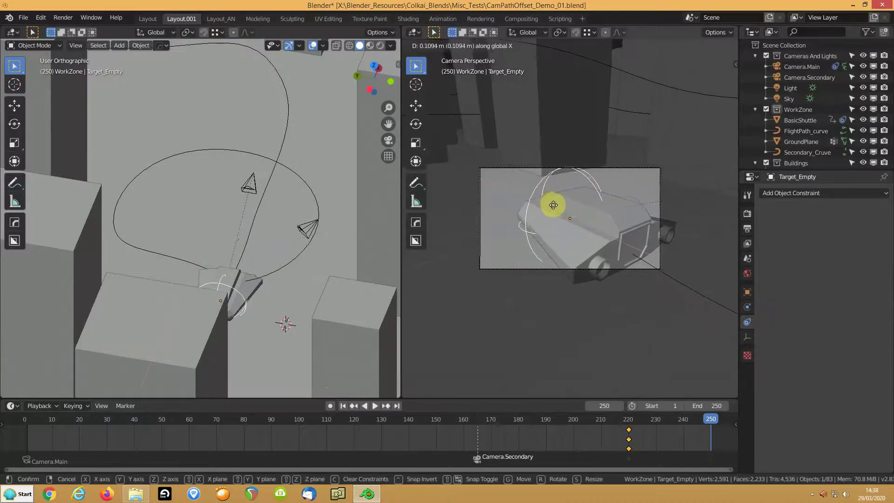
pyautogui.click(568, 214)
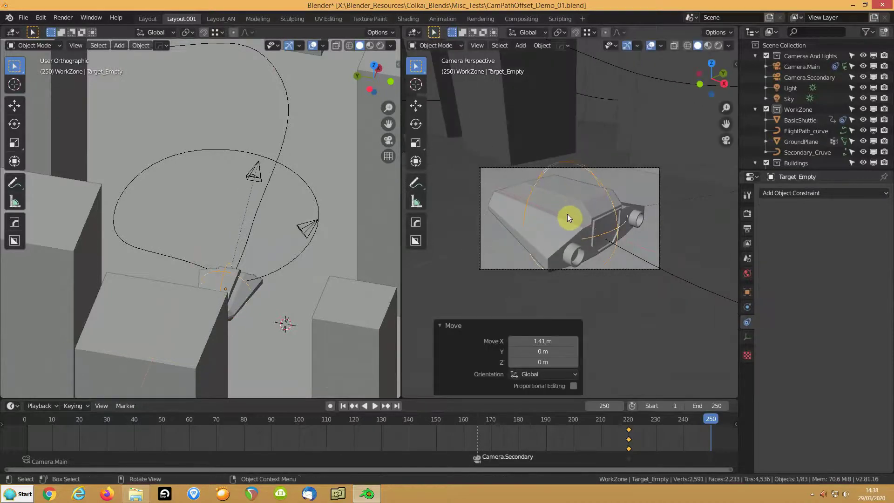
pyautogui.press('g')
pyautogui.press('z')
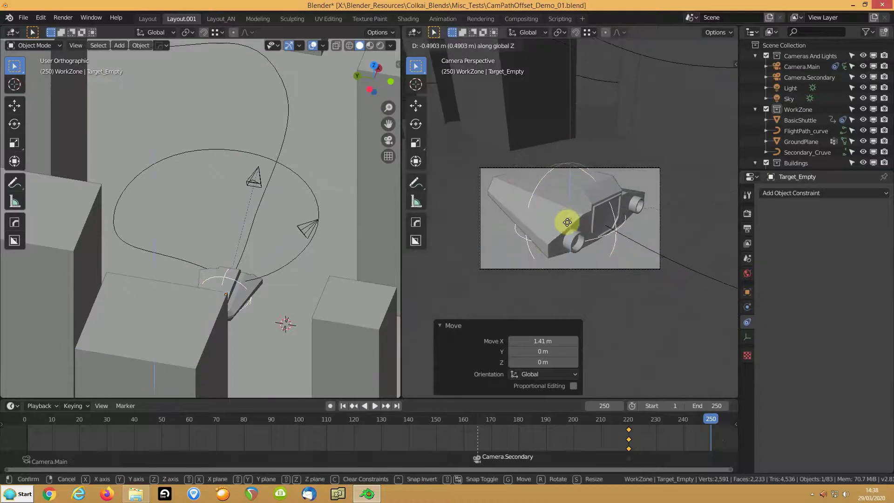
pyautogui.click(570, 220)
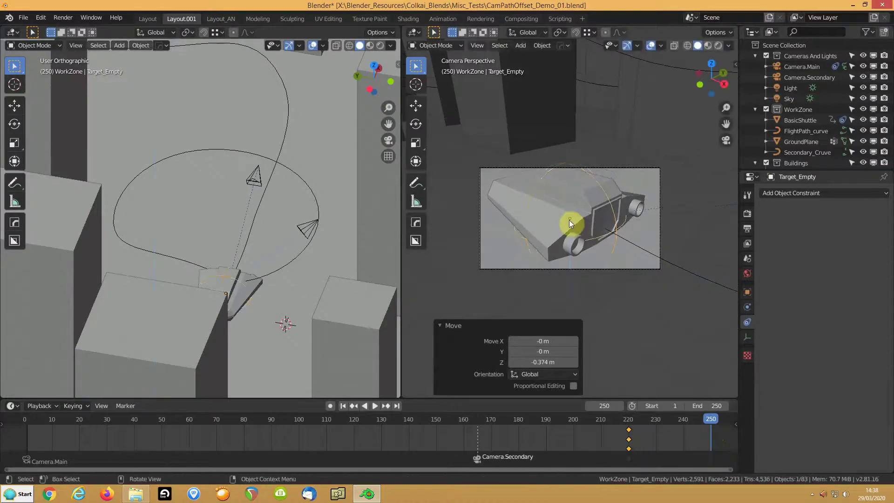
# Insert Location and Rotation keyframes for Target_Empty at frame 250.
pyautogui.press('i')
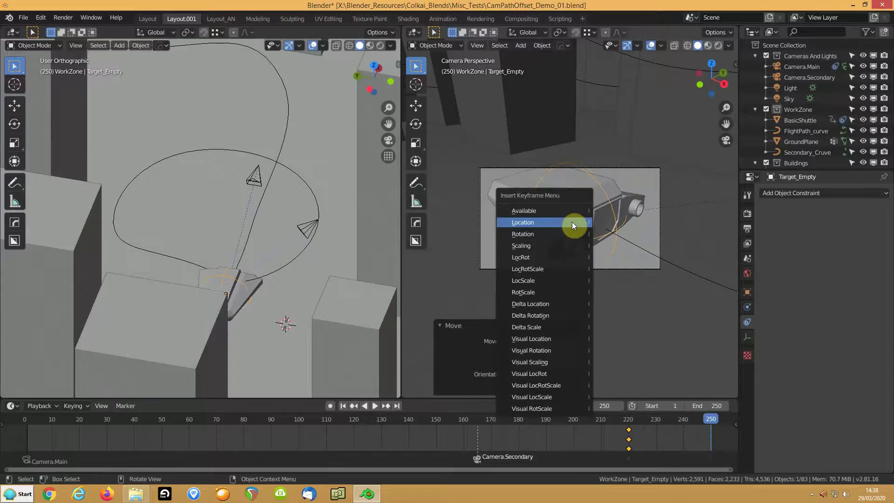
pyautogui.click(572, 222)
pyautogui.press('i')
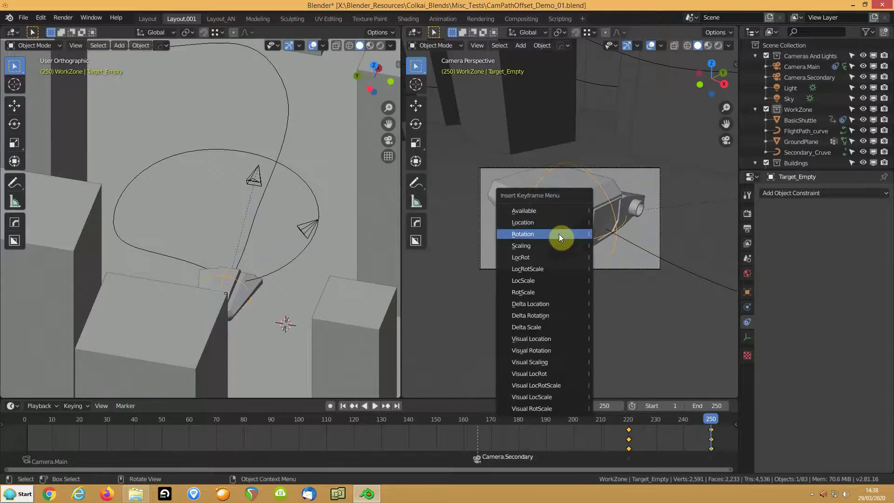
pyautogui.click(559, 233)
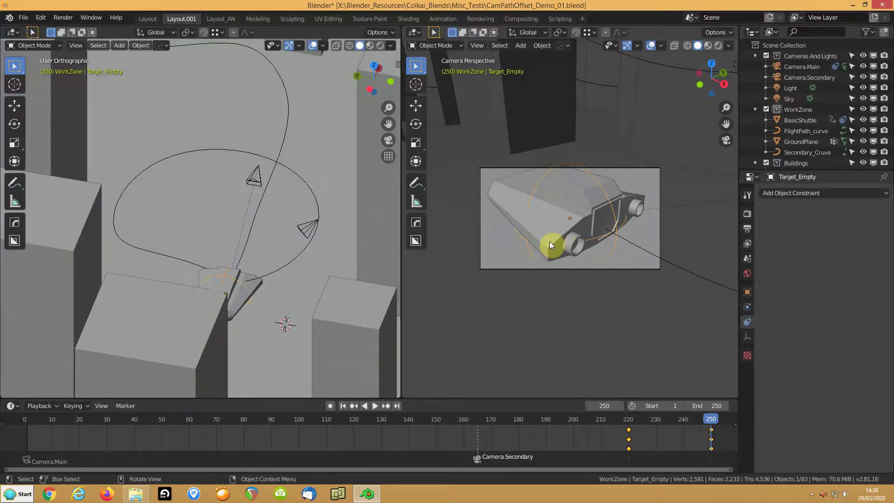
# Extend the animation's end frame to 320 and show the longer range in the timeline.
pyautogui.moveTo(708, 419)
pyautogui.mouseDown()
pyautogui.moveTo(619, 424)
pyautogui.moveTo(724, 426)
pyautogui.mouseUp()
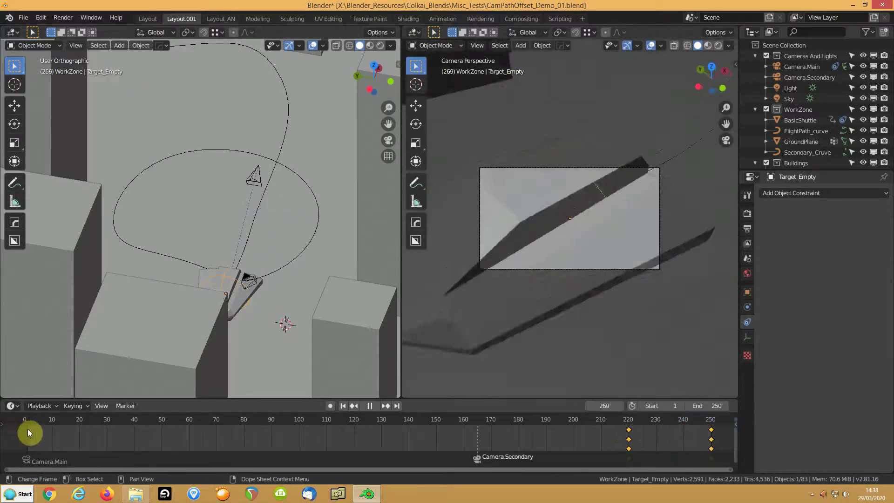
pyautogui.press('space')
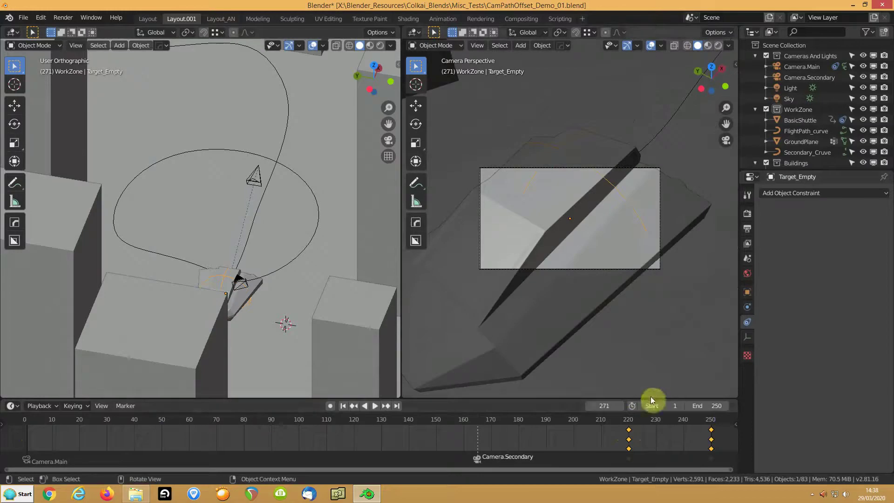
pyautogui.click(695, 406)
pyautogui.write('32')
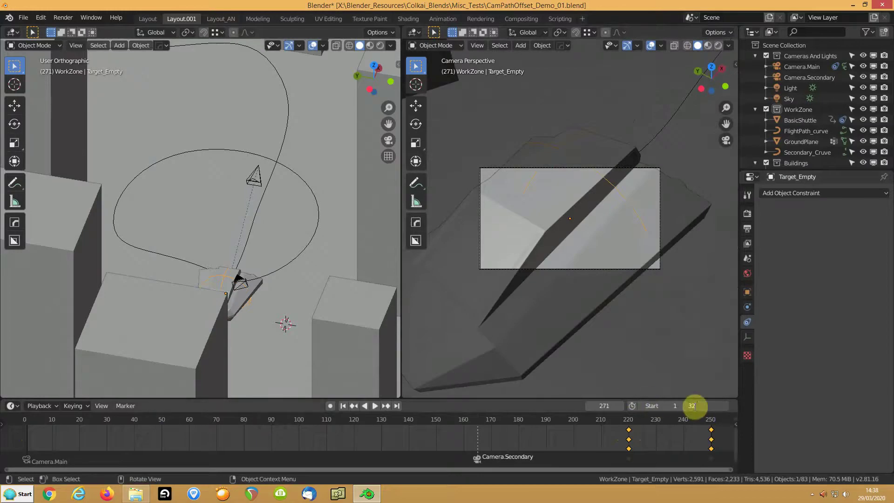
pyautogui.write('0')
pyautogui.press('Return')
pyautogui.scroll(-3, 504, 435)
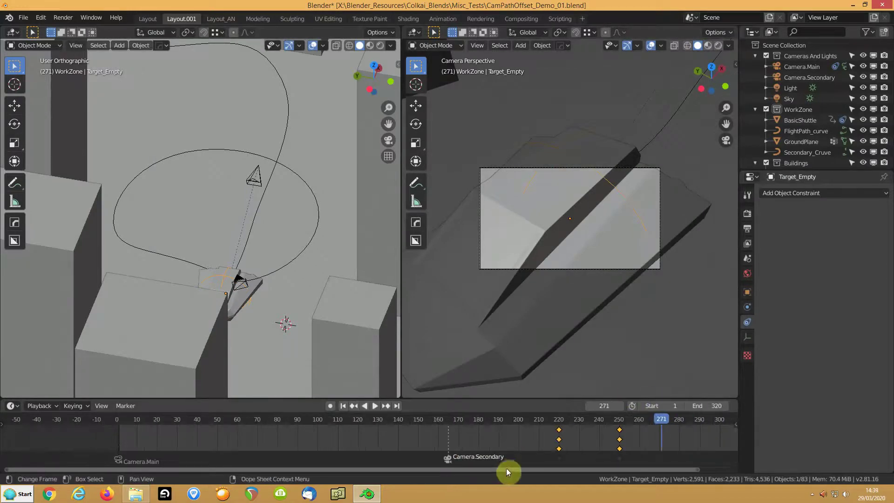
pyautogui.moveTo(561, 466); pyautogui.dragTo(650, 467)
# At frame 290, move Target_Empty about -1.95 m along X.
pyautogui.moveTo(559, 421); pyautogui.dragTo(559, 421)
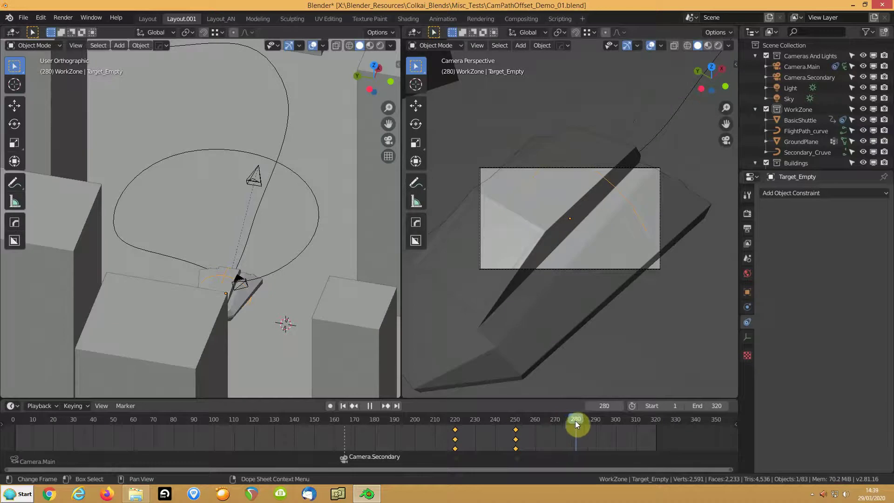
pyautogui.moveTo(595, 426); pyautogui.dragTo(596, 427)
pyautogui.press('g')
pyautogui.press('x')
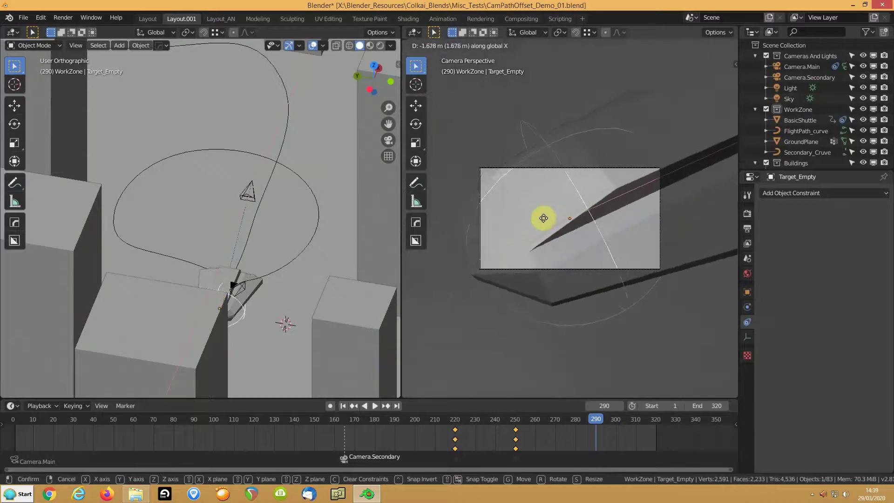
pyautogui.click(537, 222)
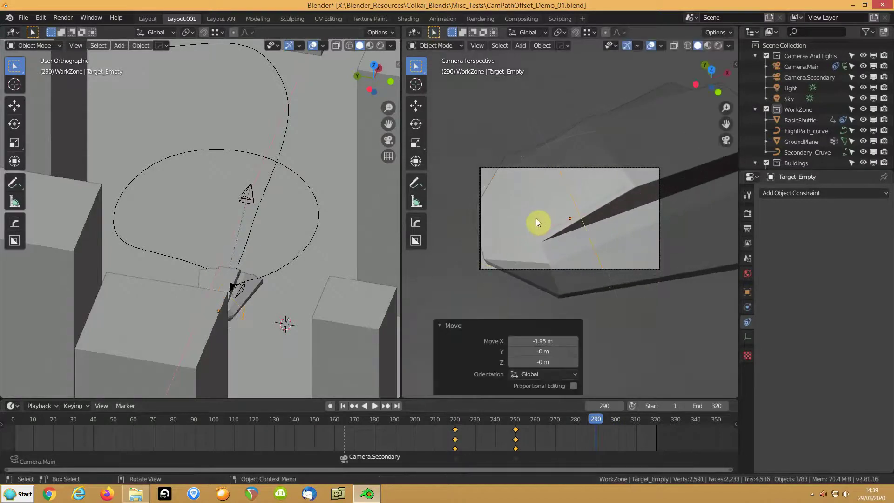
# Raise Target_Empty along Z by about 0.495 m and another 0.665 m, and insert a Location keyframe at frame 290.
pyautogui.press('g')
pyautogui.press('z')
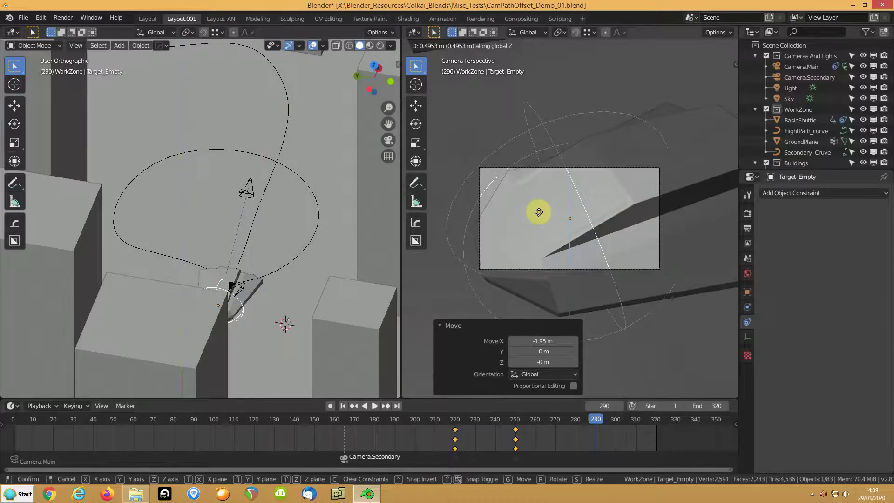
pyautogui.click(539, 211)
pyautogui.press('g')
pyautogui.press('z')
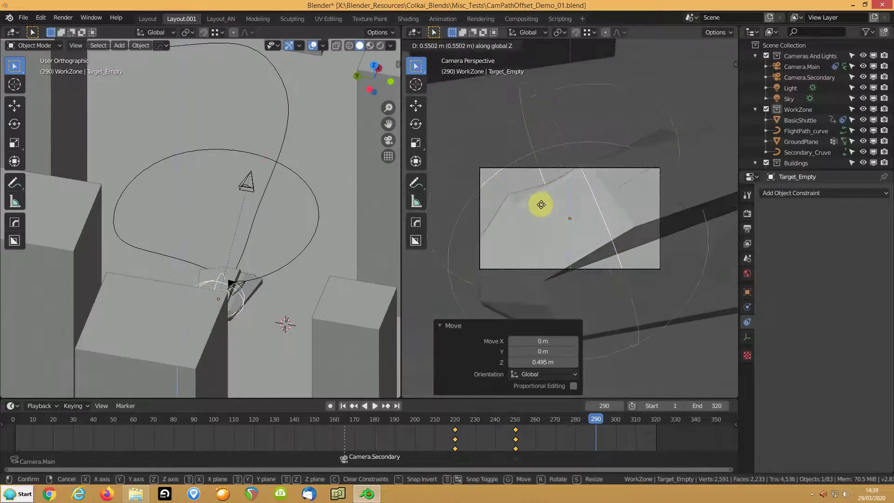
pyautogui.click(541, 202)
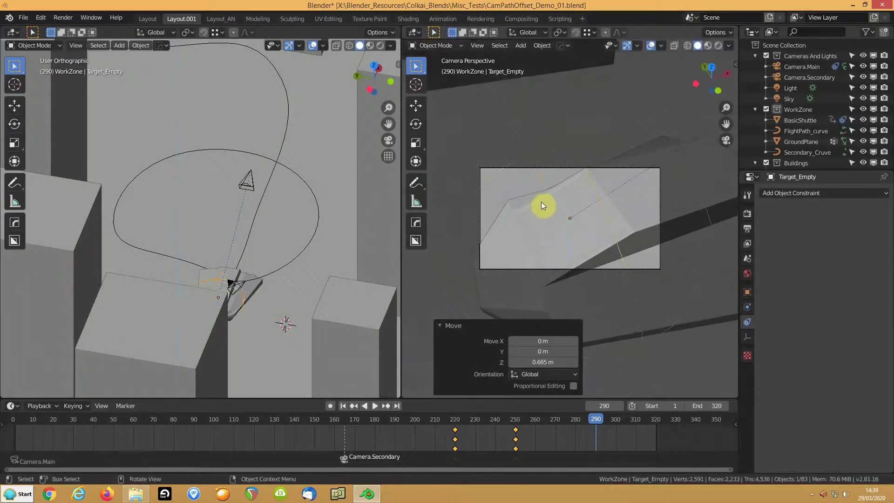
pyautogui.press('i')
pyautogui.click(539, 192)
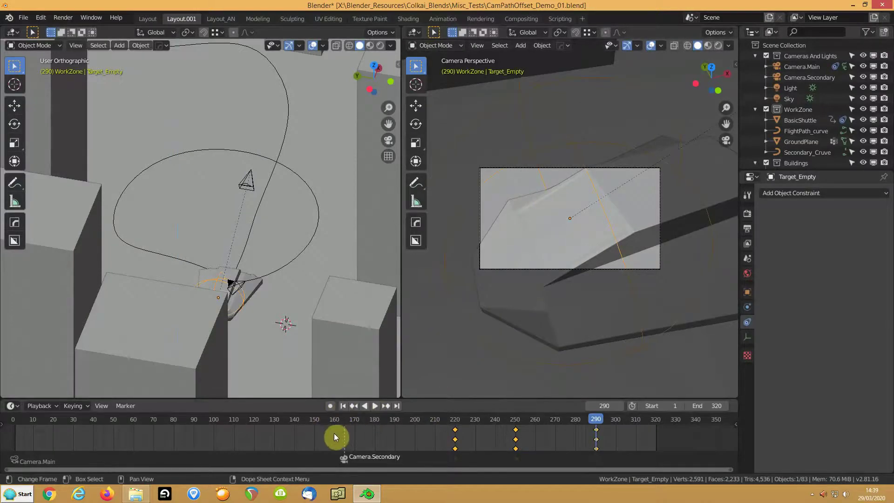
# Scrub back to frame 56, restore the camera view, and show the whole city in the other viewport.
pyautogui.moveTo(420, 418); pyautogui.dragTo(125, 418)
pyautogui.scroll(-4, 354, 186)
pyautogui.moveTo(459, 217); pyautogui.dragTo(496, 235, button='middle')
pyautogui.scroll(-5, 228, 216)
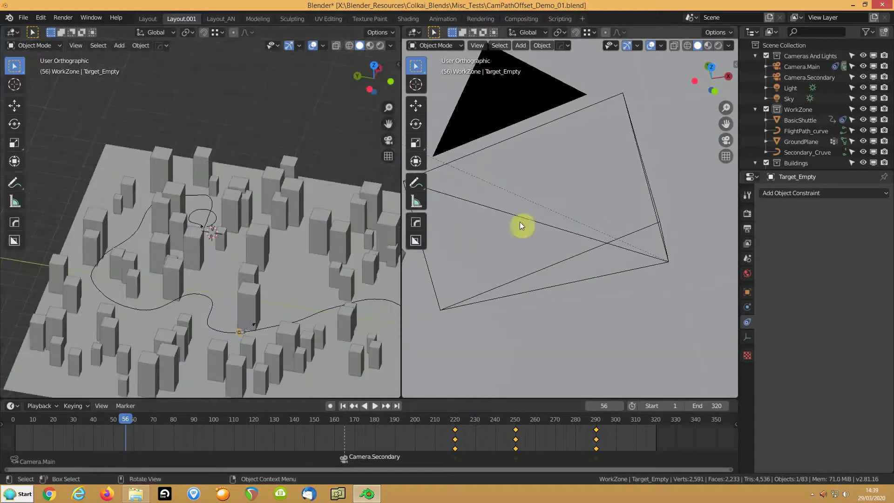
pyautogui.press('KP_0')
pyautogui.keyDown('shift'); pyautogui.moveTo(229, 258); pyautogui.dragTo(198, 180, button='middle'); pyautogui.keyUp('shift')
pyautogui.scroll(-4, 213, 192)
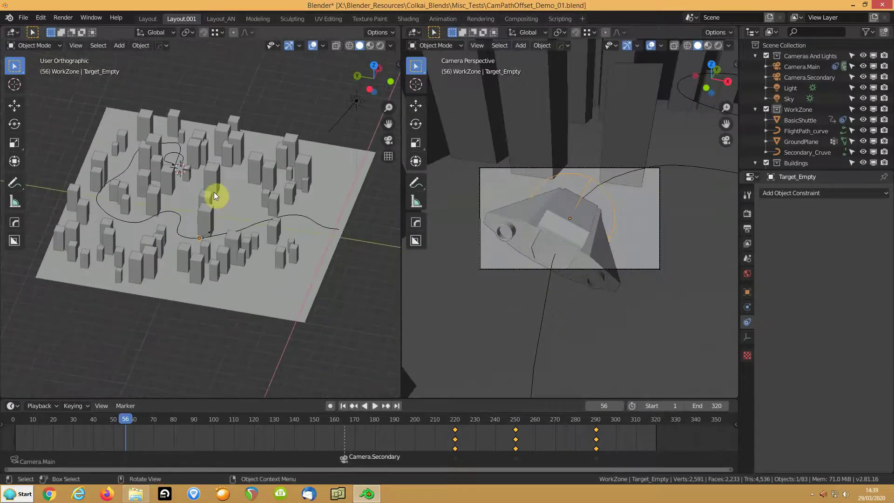
# Review BasicShuttle's keyframed flight up to frame 202, and show FlightPath_curve's path animation settings.
pyautogui.click(524, 233)
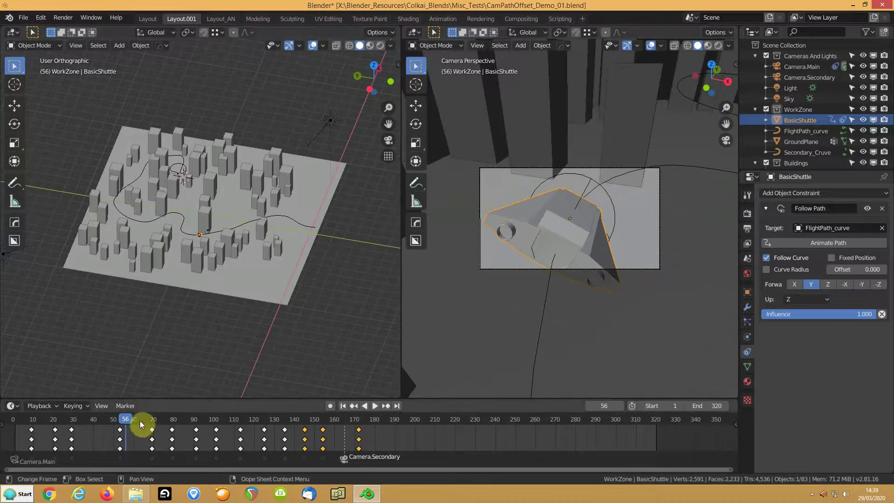
pyautogui.moveTo(124, 420); pyautogui.dragTo(418, 434)
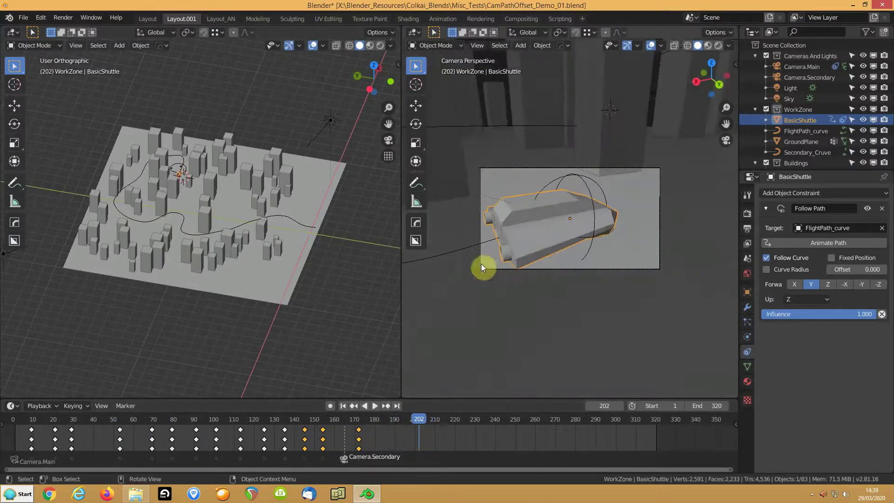
pyautogui.click(486, 241)
pyautogui.click(747, 352)
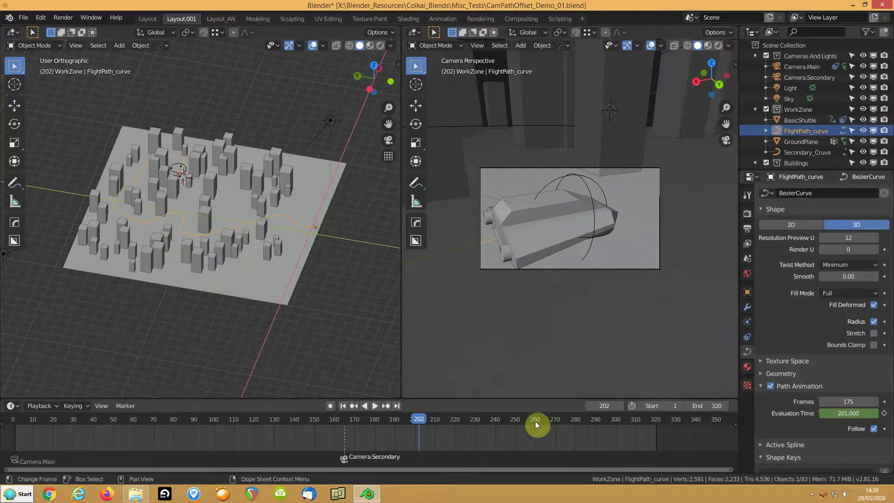
# Scrub the animation back to frame 175 and insert a LocRot keyframe for BasicShuttle.
pyautogui.press('space')
pyautogui.moveTo(420, 418); pyautogui.dragTo(371, 425)
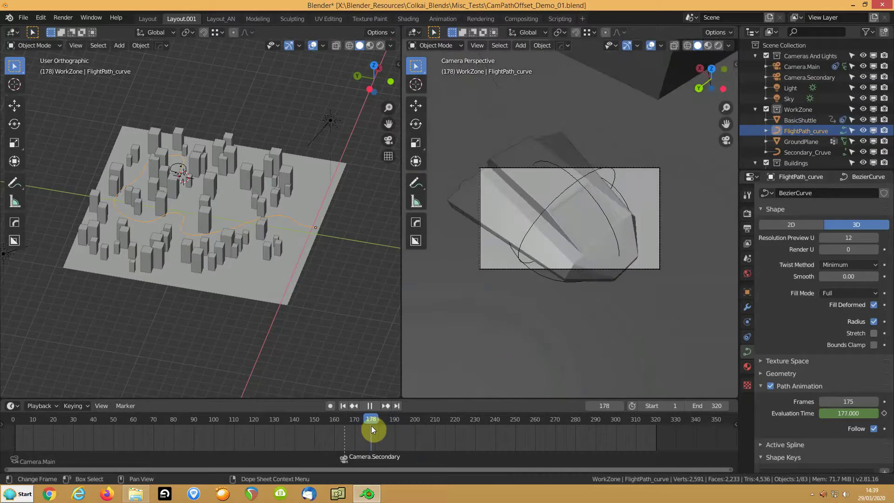
pyautogui.moveTo(370, 426); pyautogui.dragTo(365, 426)
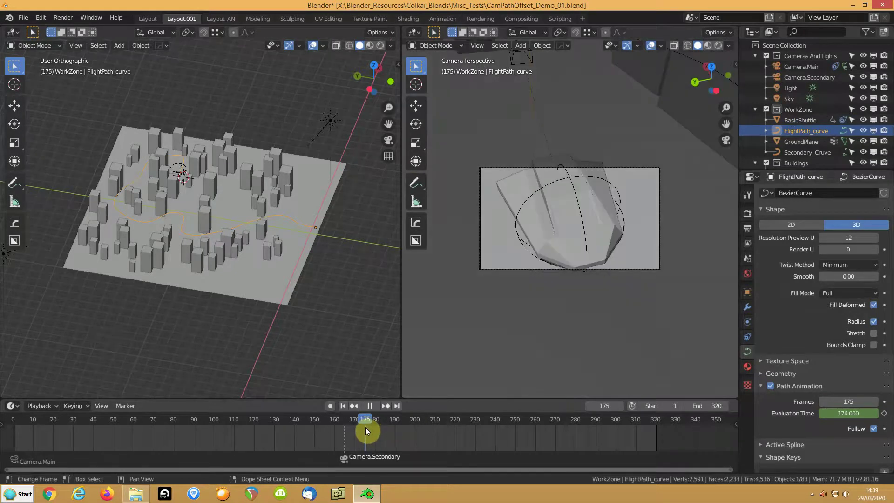
pyautogui.press('space')
pyautogui.click(597, 224)
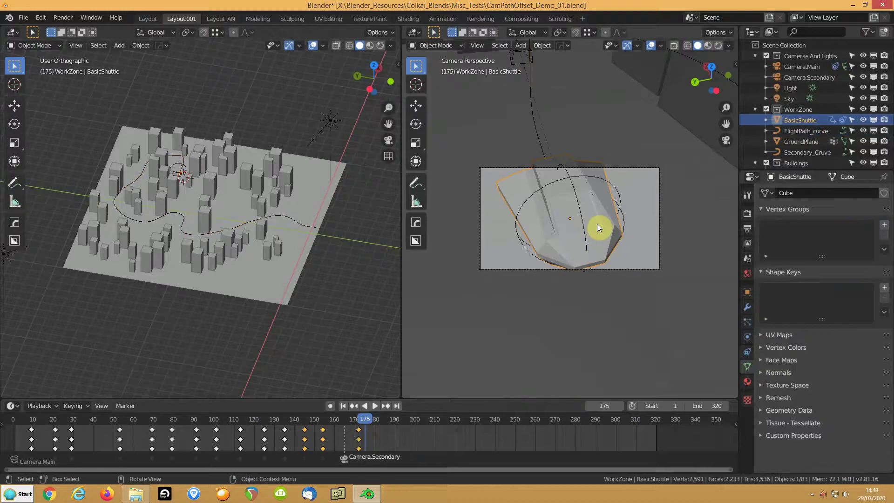
pyautogui.press('i')
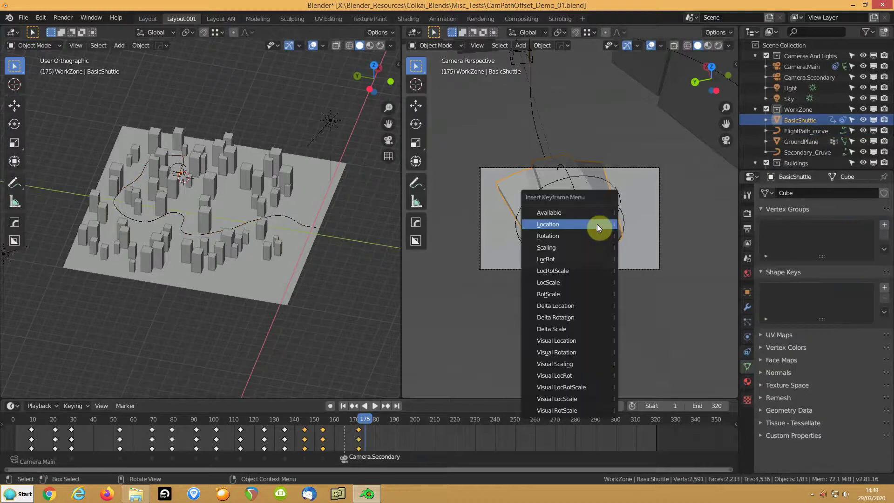
pyautogui.click(584, 258)
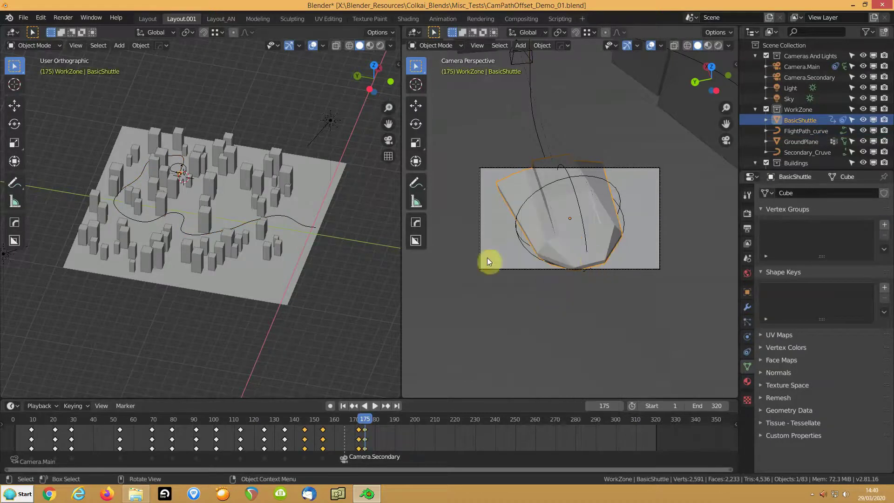
# Exclude the Buildings collection to see BasicShuttle from the front, and move its keyframe just before frame 175 to frame 170.
pyautogui.press('KP_Decimal')
pyautogui.moveTo(234, 244); pyautogui.dragTo(2, 216, button='middle')
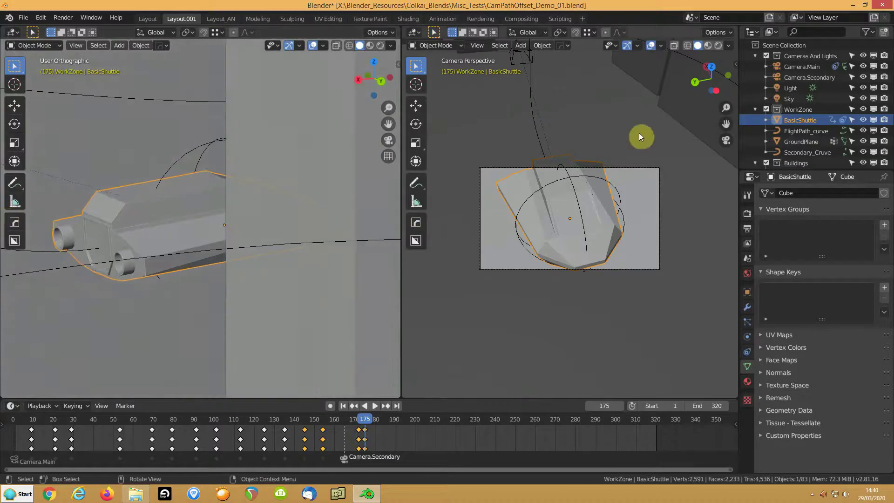
pyautogui.click(766, 162)
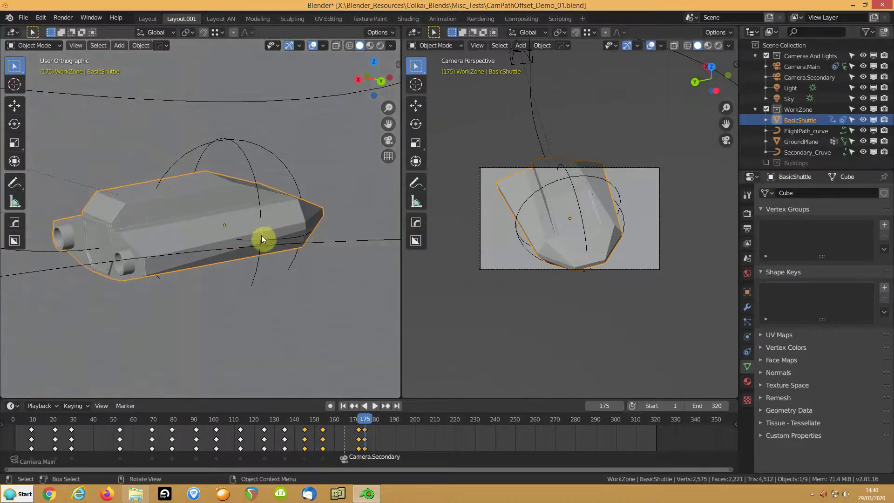
pyautogui.keyDown('shift'); pyautogui.moveTo(269, 222); pyautogui.dragTo(252, 197, button='middle'); pyautogui.keyUp('shift')
pyautogui.press('KP_1')
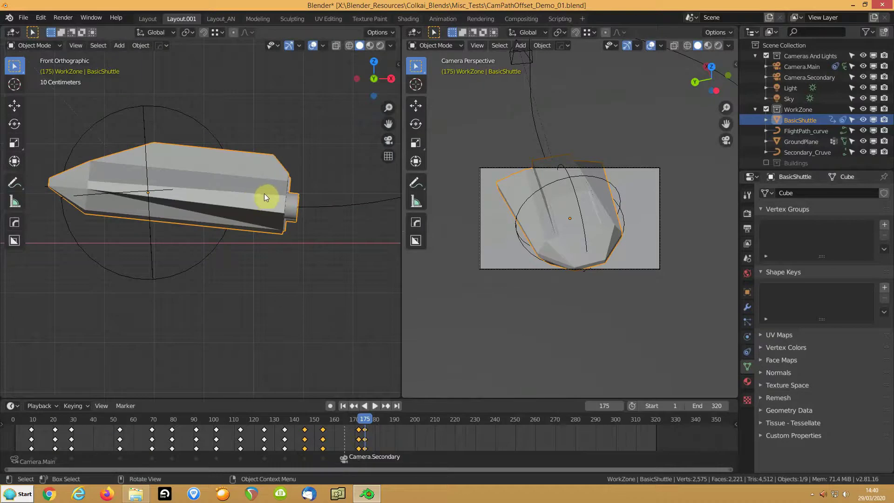
pyautogui.click(359, 433)
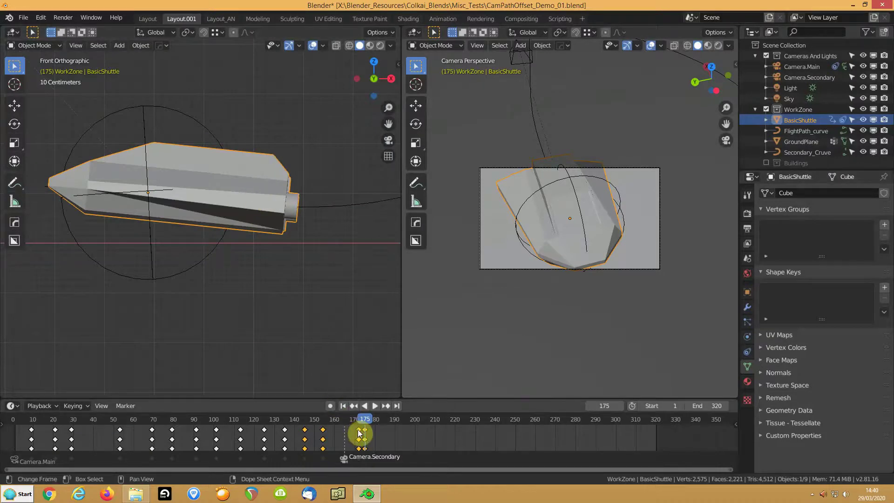
pyautogui.moveTo(359, 433); pyautogui.dragTo(357, 425)
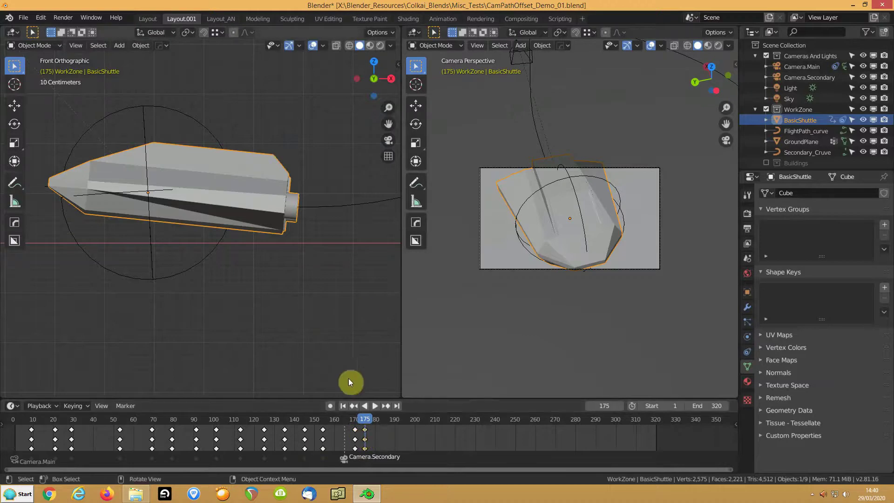
# At frame 181, rotate BasicShuttle about 7° in the front view and insert a LocRot keyframe.
pyautogui.moveTo(365, 419); pyautogui.dragTo(378, 421)
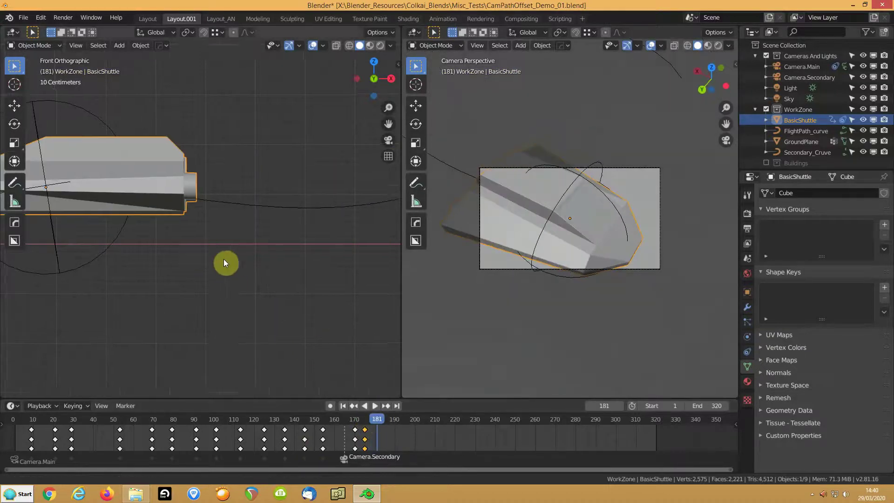
pyautogui.keyDown('shift'); pyautogui.moveTo(202, 251); pyautogui.dragTo(315, 292, button='middle'); pyautogui.keyUp('shift')
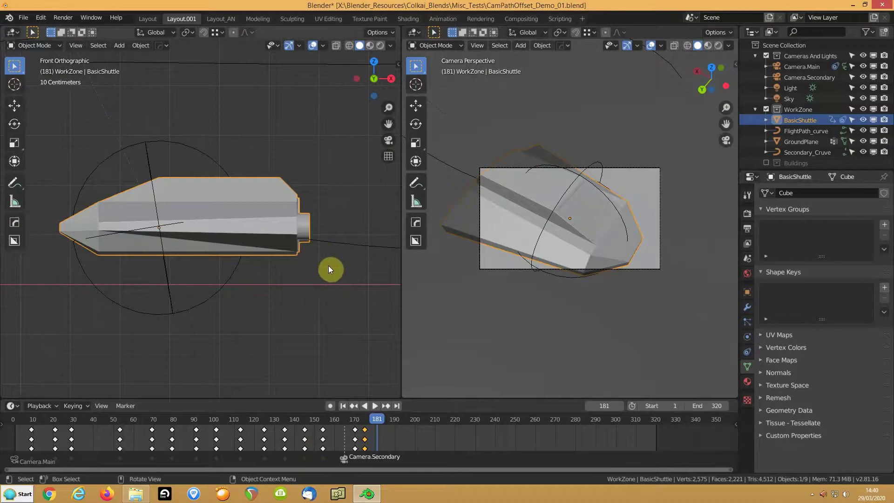
pyautogui.press('r')
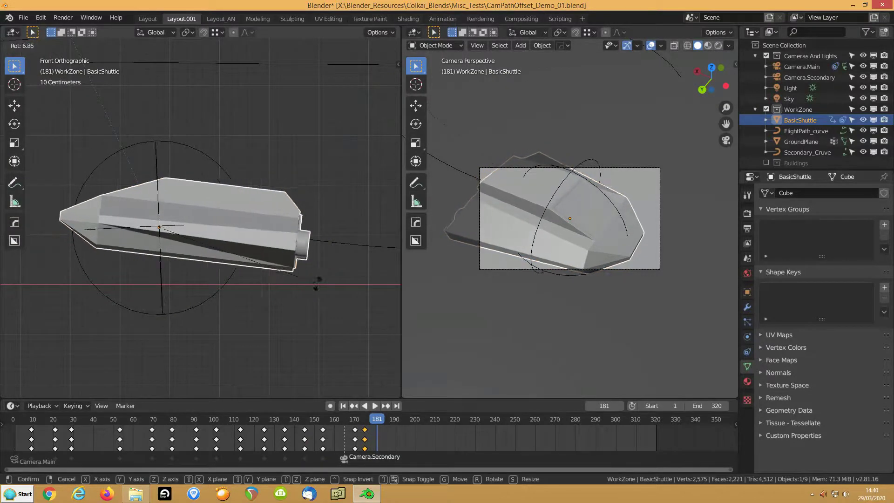
pyautogui.click(316, 285)
pyautogui.press('g')
pyautogui.click(316, 285)
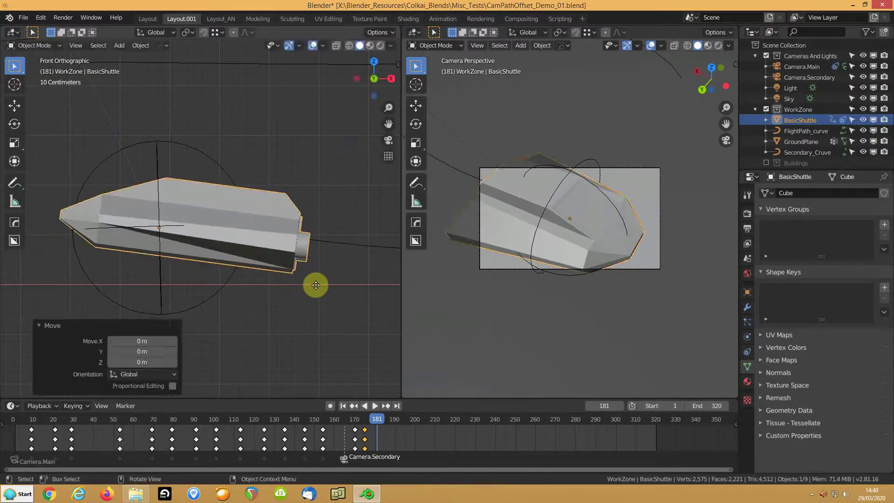
pyautogui.press('i')
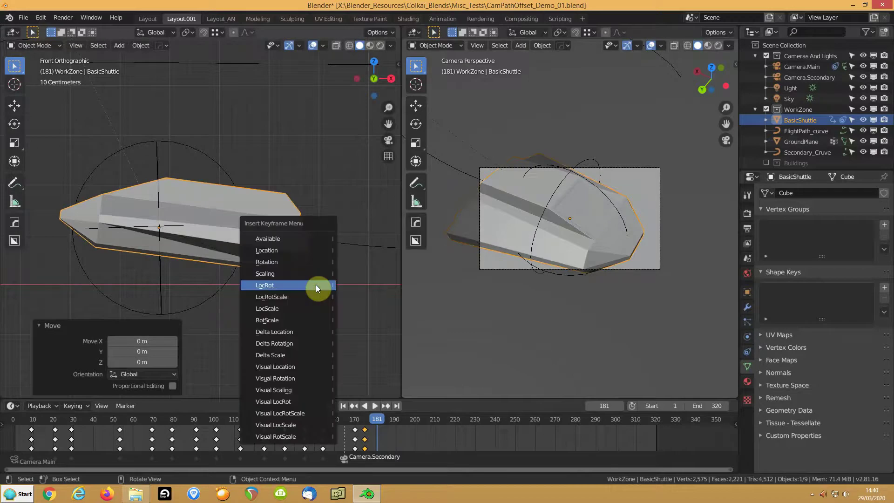
pyautogui.click(316, 285)
# At frame 185, move BasicShuttle about -0.2 m along its local Z axis and insert a keyframe.
pyautogui.press('space')
pyautogui.click(366, 422)
pyautogui.moveTo(366, 422); pyautogui.dragTo(388, 420)
pyautogui.press('space')
pyautogui.press('g')
pyautogui.press('y')
pyautogui.press('y')
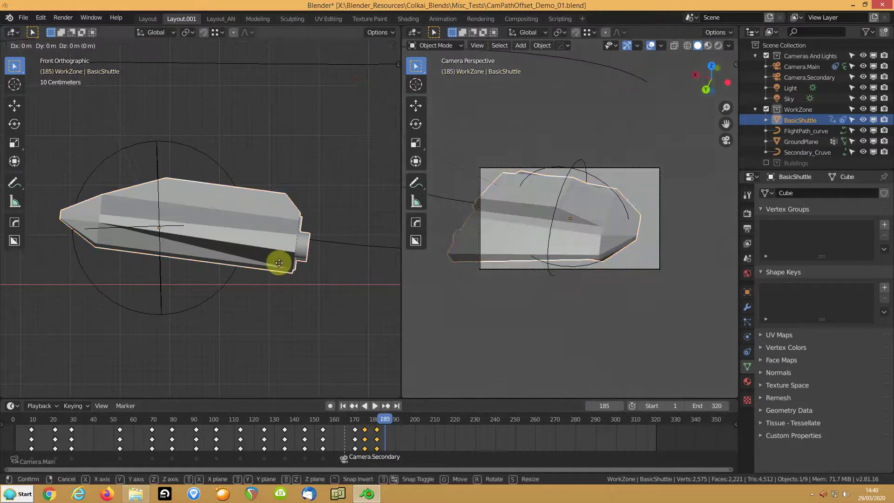
pyautogui.press('z')
pyautogui.press('z')
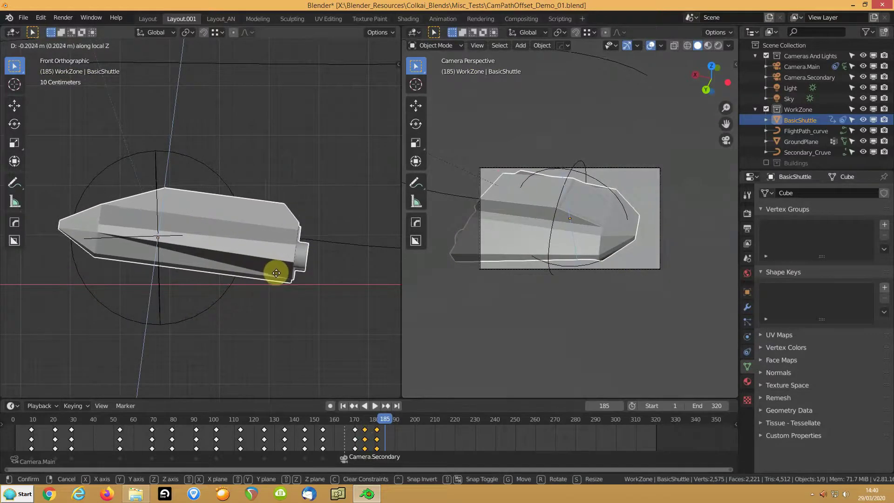
pyautogui.click(277, 277)
pyautogui.press('i')
pyautogui.click(276, 275)
# At frame 190, rotate BasicShuttle about -5.21° and move it about -0.187 m in X and -0.243 m in Z.
pyautogui.moveTo(385, 418)
pyautogui.mouseDown()
pyautogui.moveTo(361, 422)
pyautogui.moveTo(394, 425)
pyautogui.mouseUp()
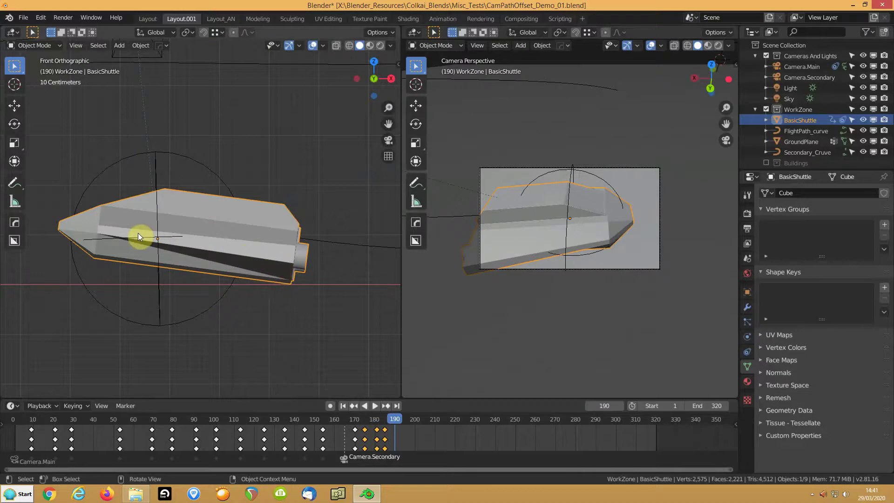
pyautogui.press('r')
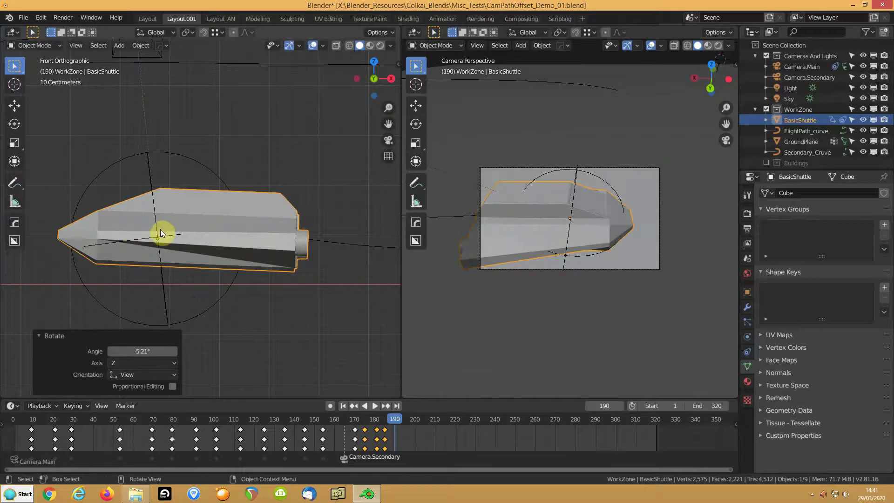
pyautogui.press('g')
pyautogui.click(151, 241)
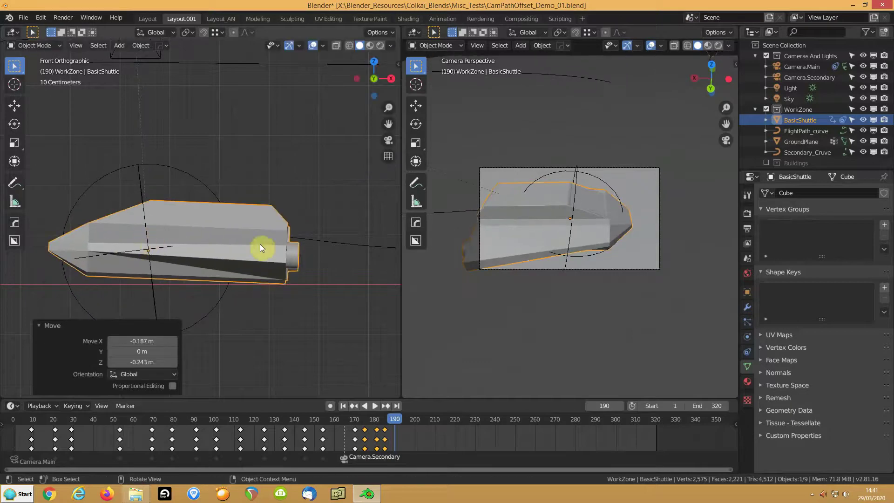
# Rotate BasicShuttle about -1° more, move it about -0.0656 m in X and -0.131 m in Z, and insert a keyframe at frame 190.
pyautogui.press('r')
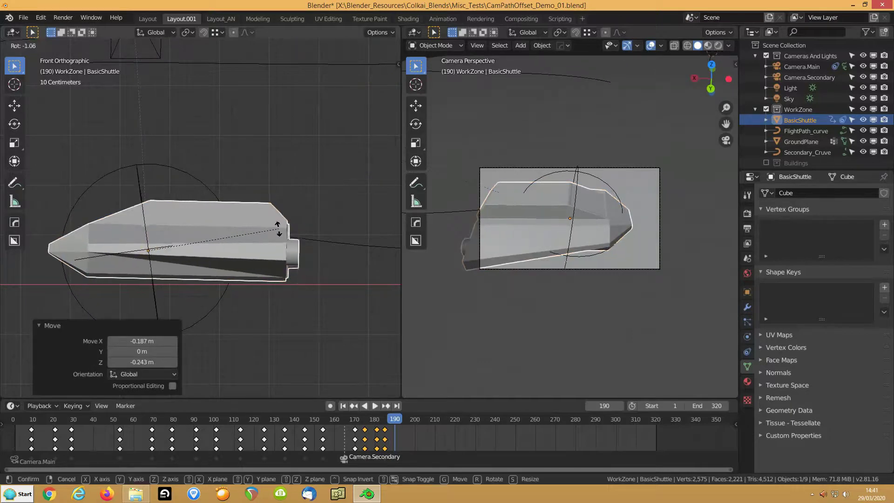
pyautogui.click(278, 226)
pyautogui.press('g')
pyautogui.click(274, 232)
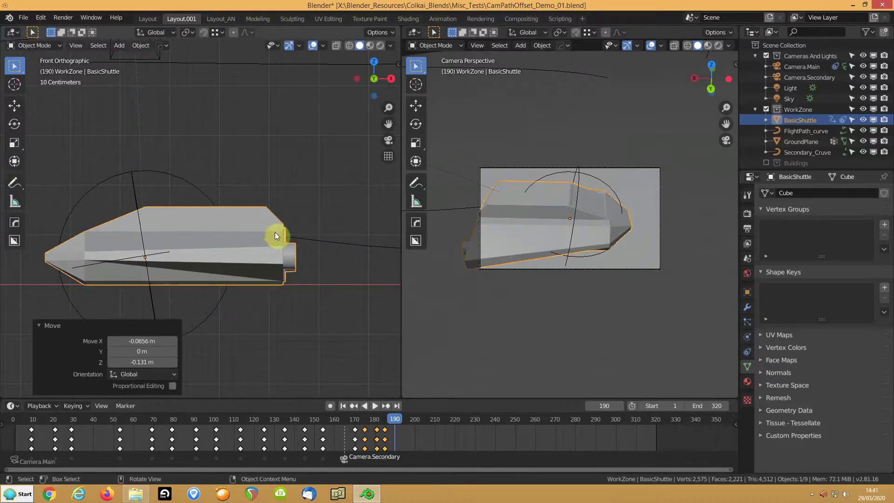
pyautogui.press('i')
pyautogui.click(276, 276)
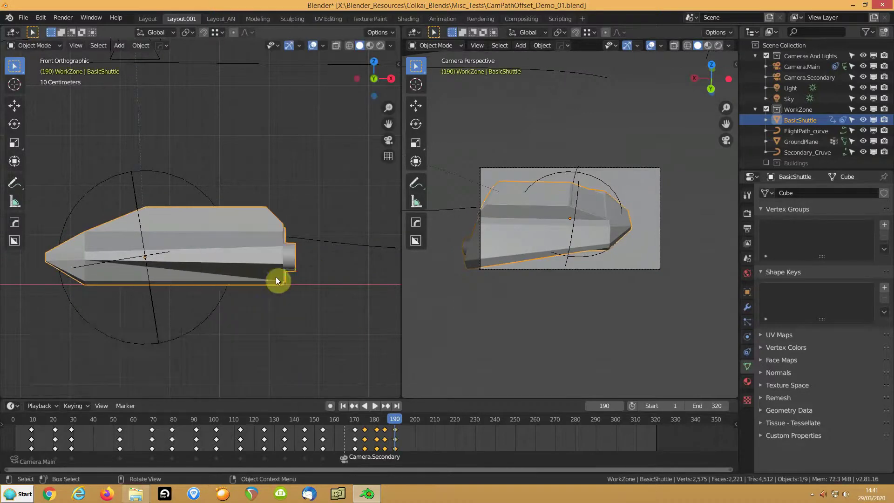
# Shift BasicShuttle about -0.0562 m along its local Y axis and update its keyframe at frame 190.
pyautogui.scroll(6, 392, 445)
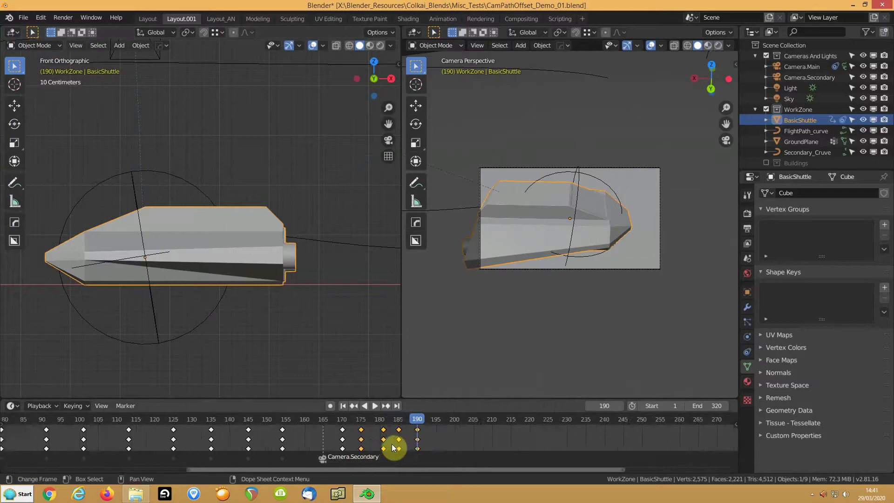
pyautogui.moveTo(445, 422)
pyautogui.mouseDown()
pyautogui.moveTo(311, 432)
pyautogui.moveTo(417, 440)
pyautogui.moveTo(448, 431)
pyautogui.mouseUp()
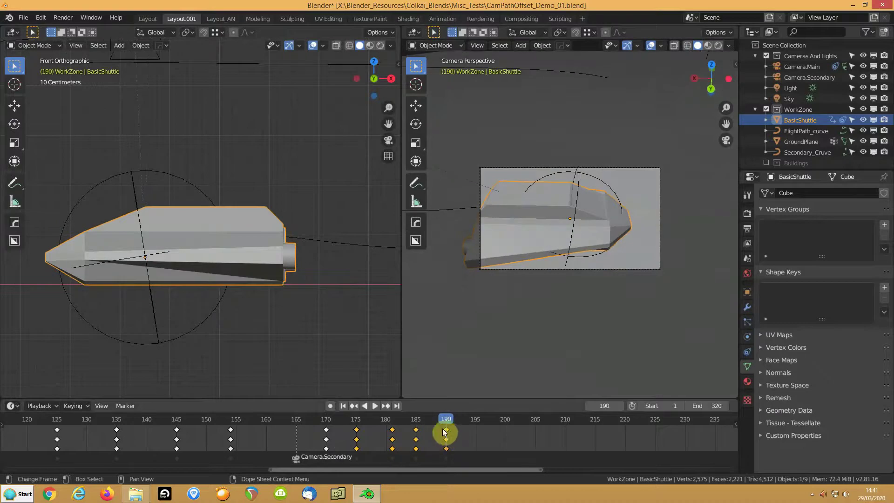
pyautogui.press('g')
pyautogui.press('y')
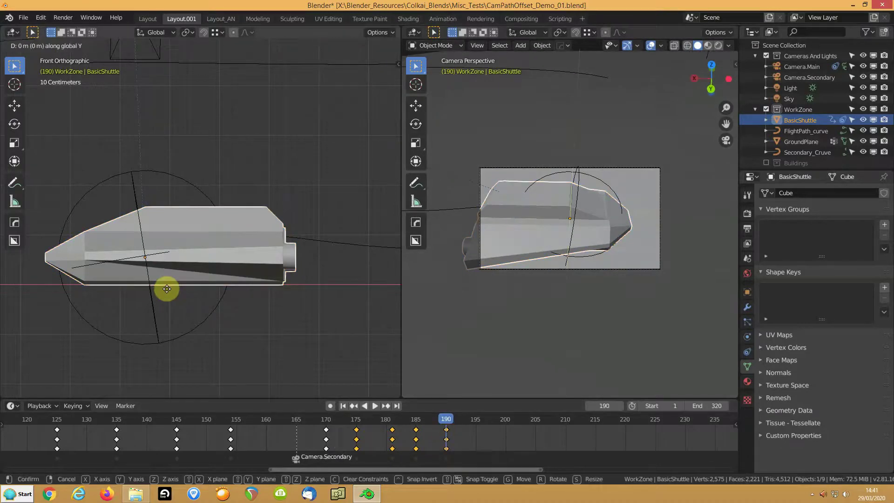
pyautogui.click(170, 290)
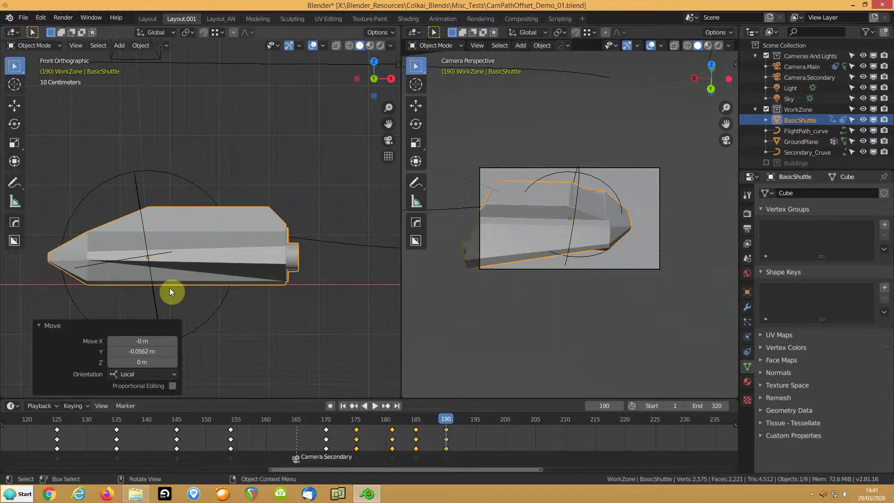
pyautogui.press('i')
pyautogui.click(170, 291)
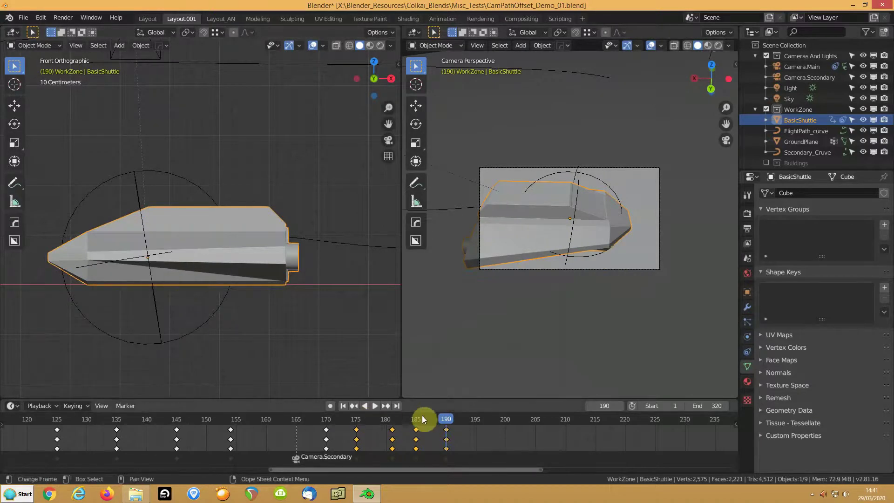
# Scrub forward to frame 198 and bring the Buildings collection back into the scene.
pyautogui.moveTo(448, 422); pyautogui.dragTo(496, 428)
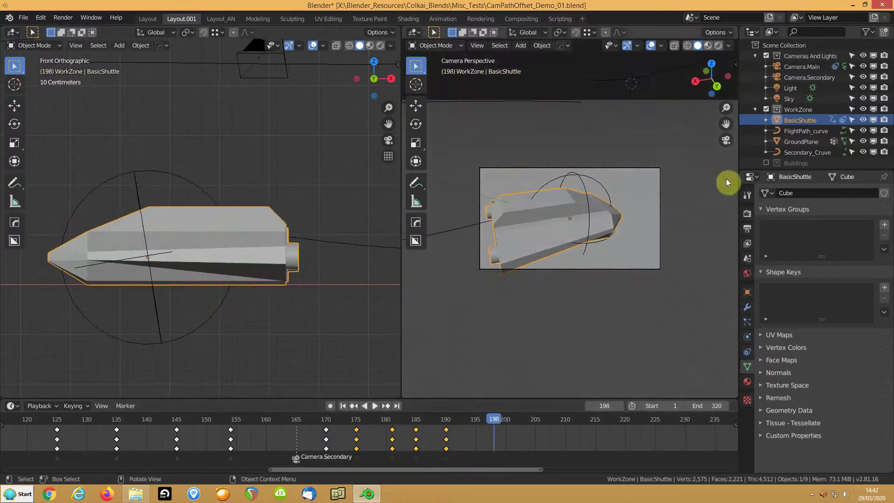
pyautogui.click(766, 162)
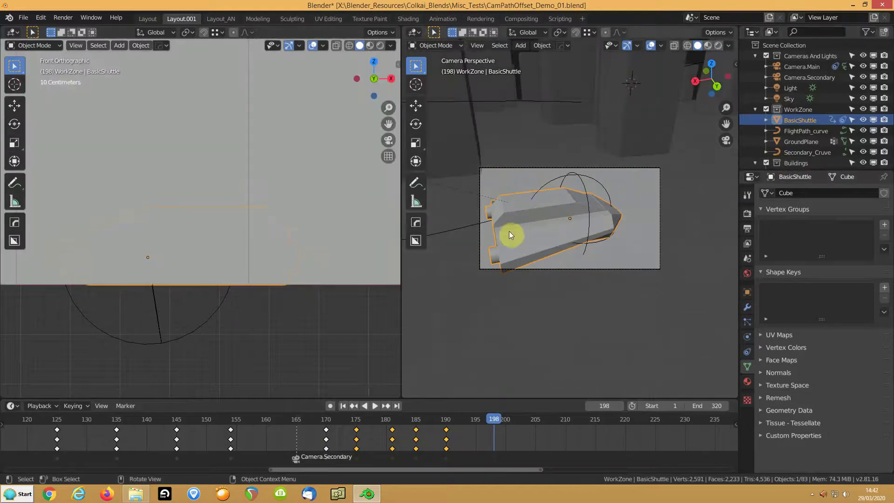
# In the Layout workspace, show the camera view in Material Preview without overlays and return to frame 1.
pyautogui.click(146, 19)
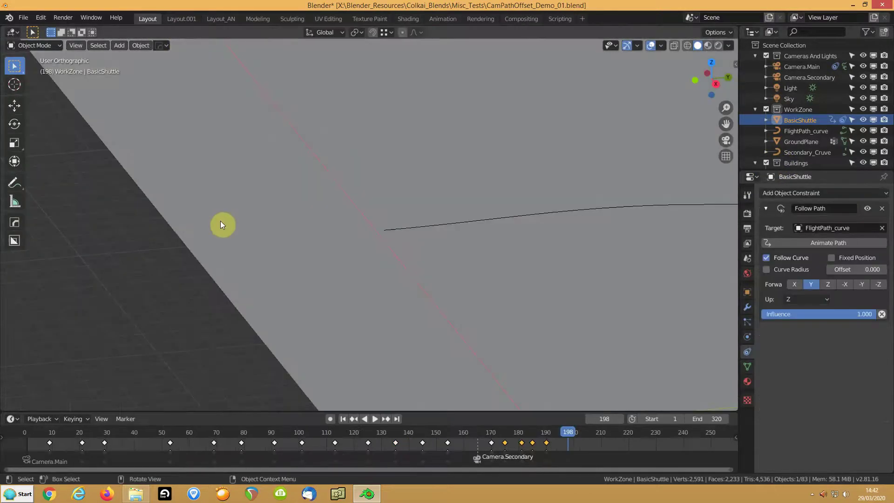
pyautogui.press('KP_0')
pyautogui.scroll(3, 233, 219)
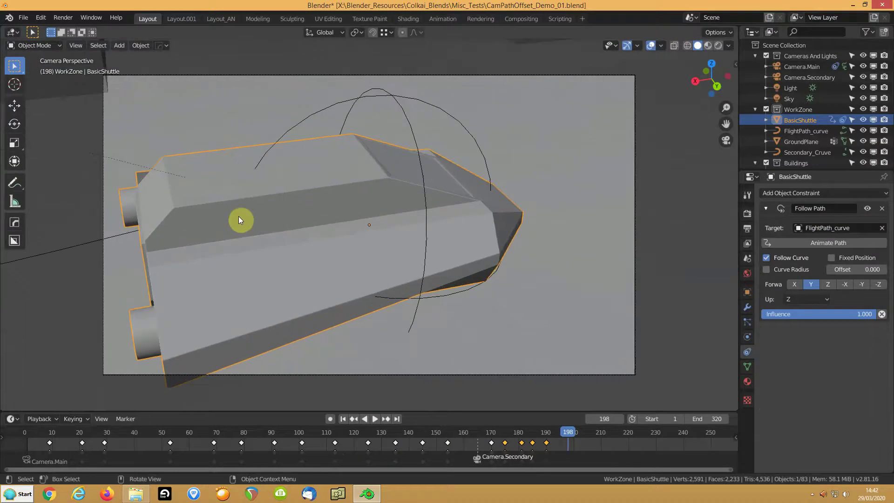
pyautogui.click(708, 46)
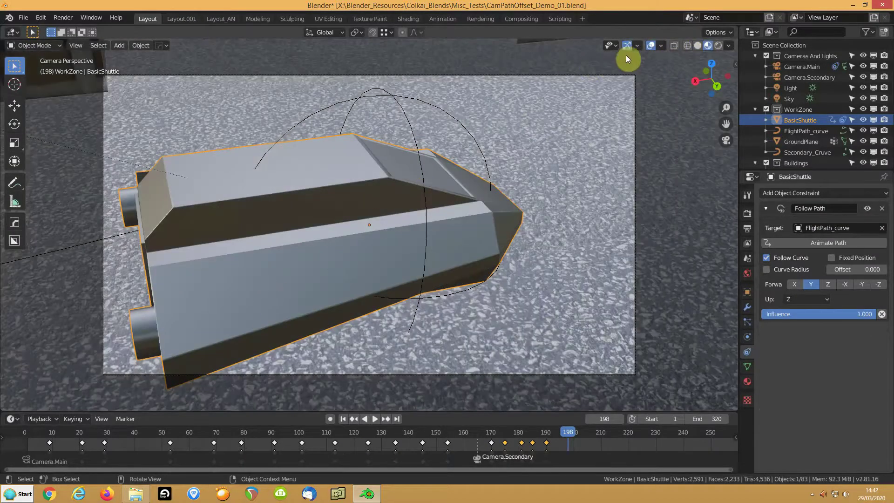
pyautogui.click(649, 45)
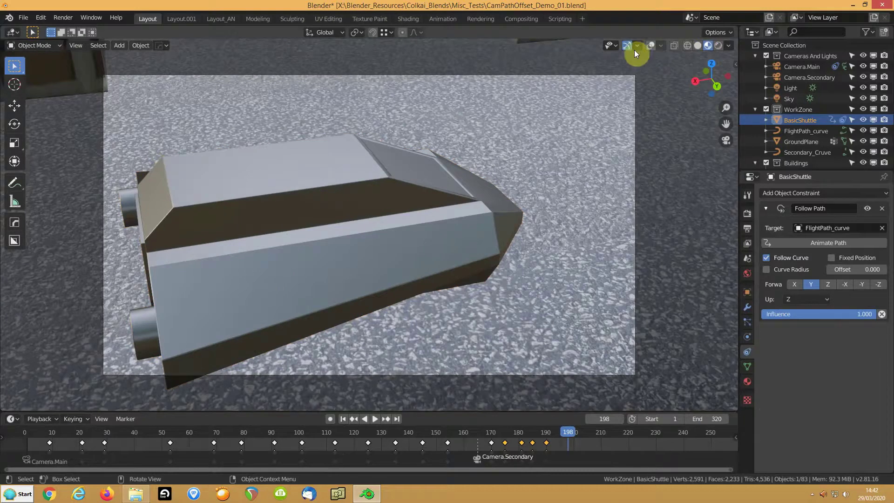
pyautogui.click(344, 419)
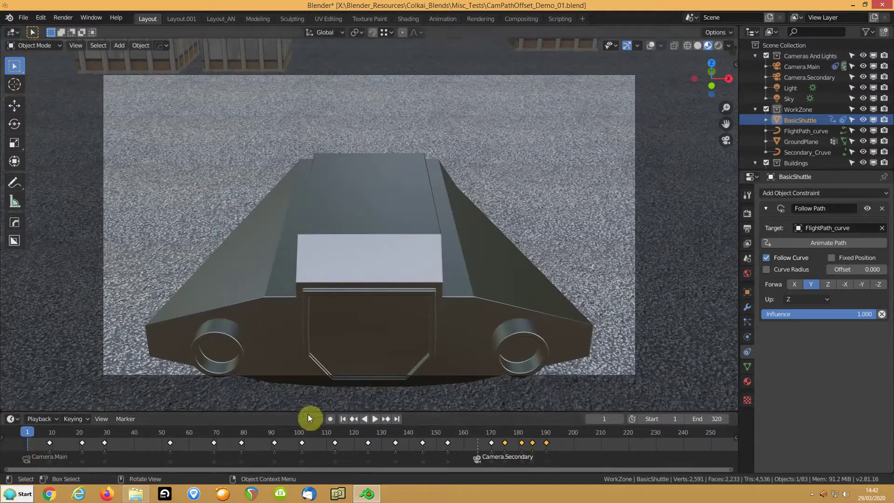
# Play the animation through the camera view to review the full run, and stop it once it loops.
pyautogui.click(376, 419)
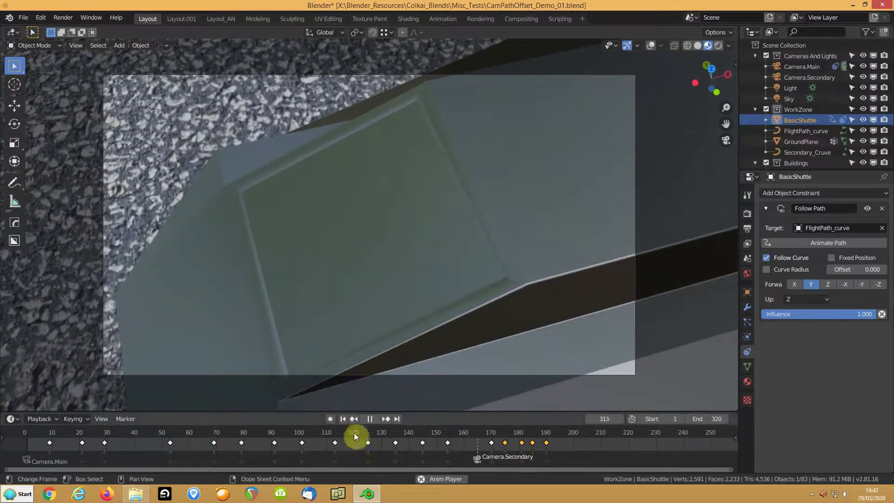
pyautogui.click(371, 419)
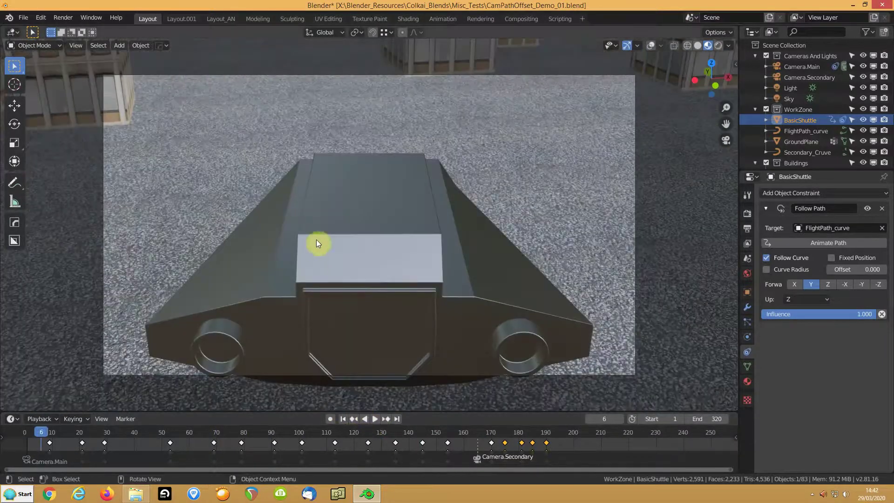
# Turn the viewport overlays back on, go to frame 55 and select Target_Empty.
pyautogui.click(651, 45)
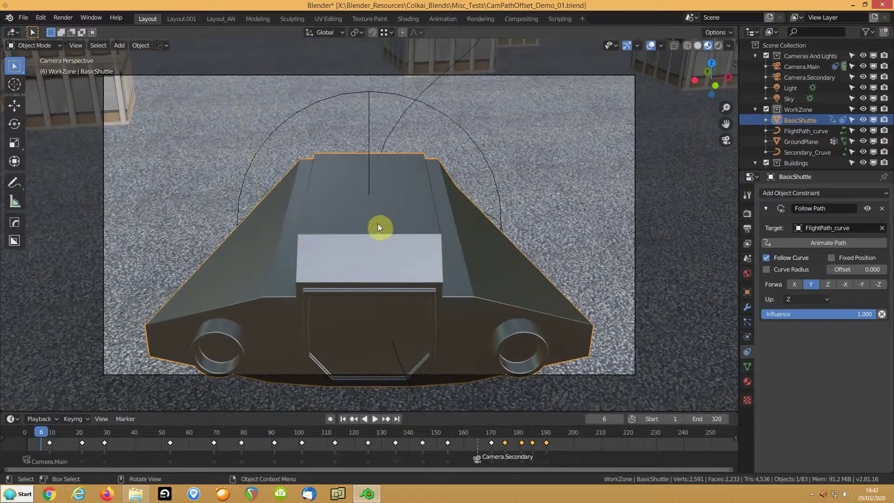
pyautogui.scroll(-6, 379, 222)
pyautogui.scroll(4, 380, 220)
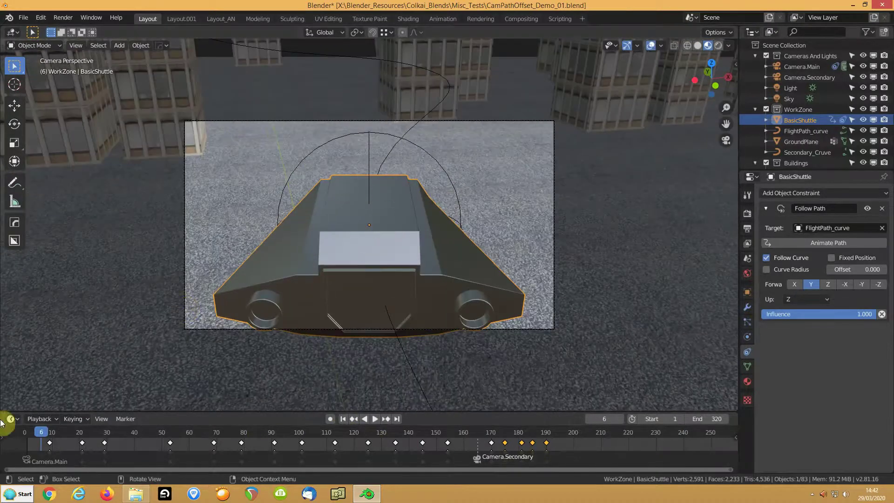
pyautogui.moveTo(42, 434); pyautogui.dragTo(178, 389)
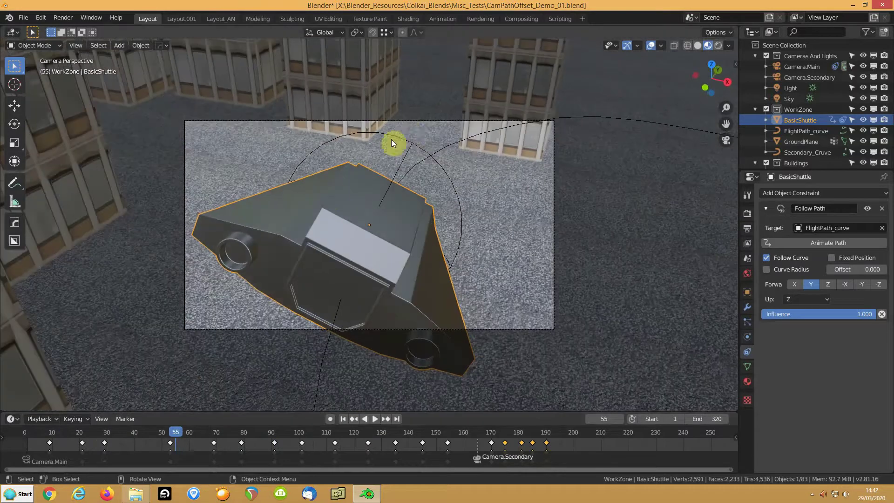
pyautogui.click(405, 139)
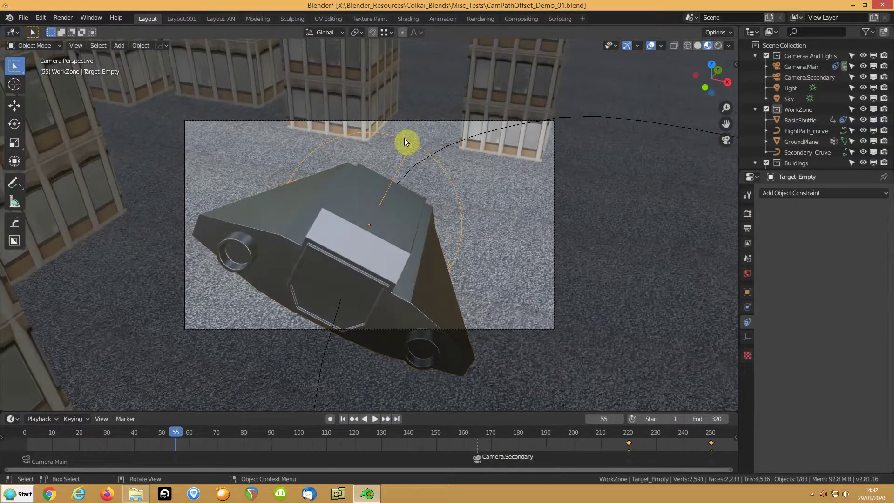
pyautogui.press('r')
pyautogui.press('y')
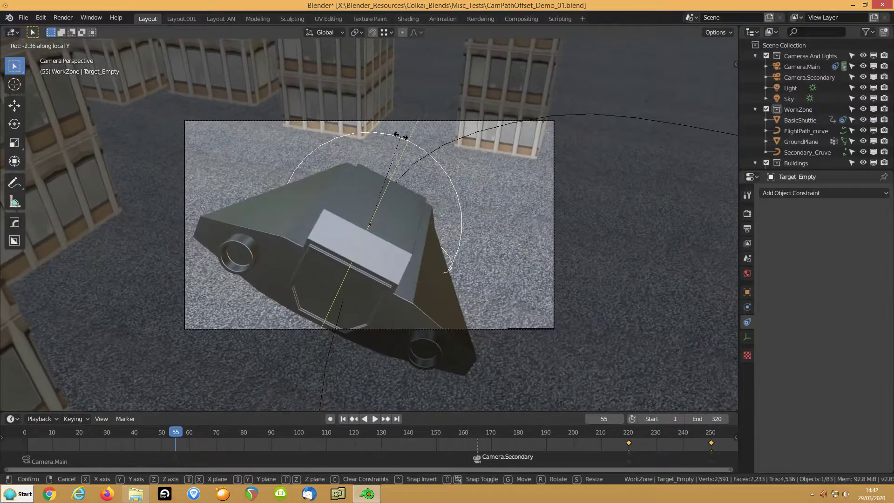
pyautogui.press('x')
pyautogui.press('y')
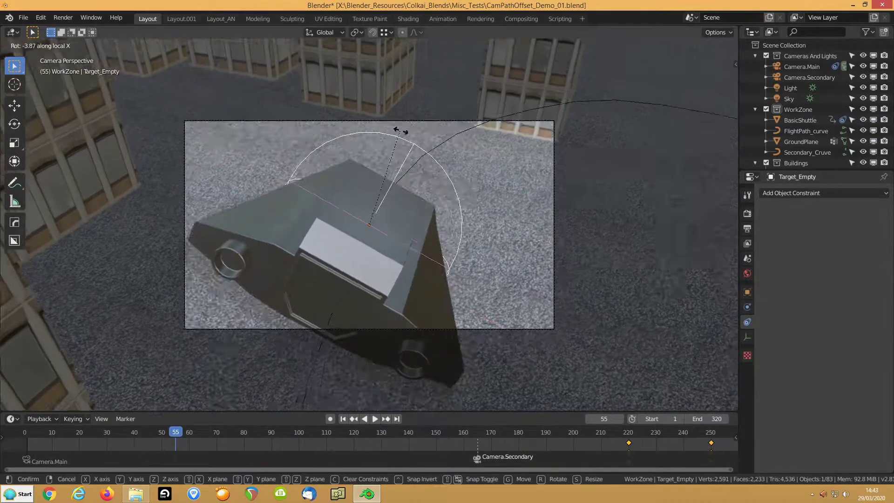
pyautogui.press('y')
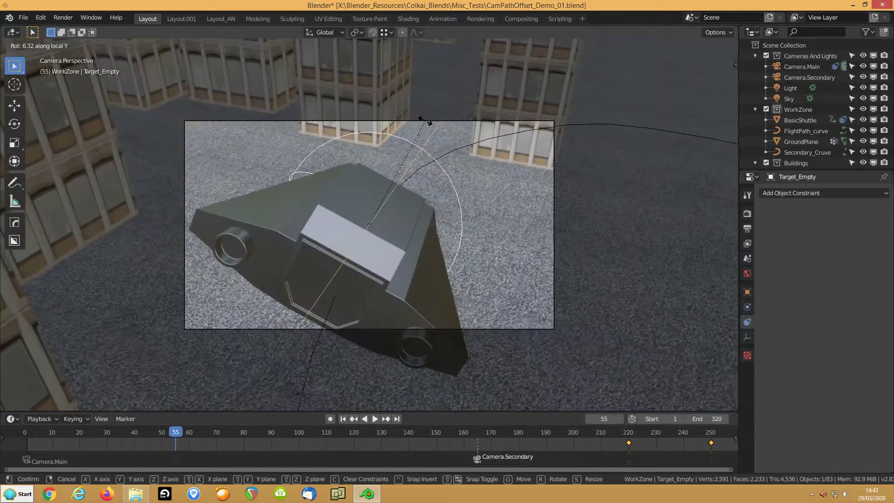
pyautogui.press('z')
pyautogui.press('z')
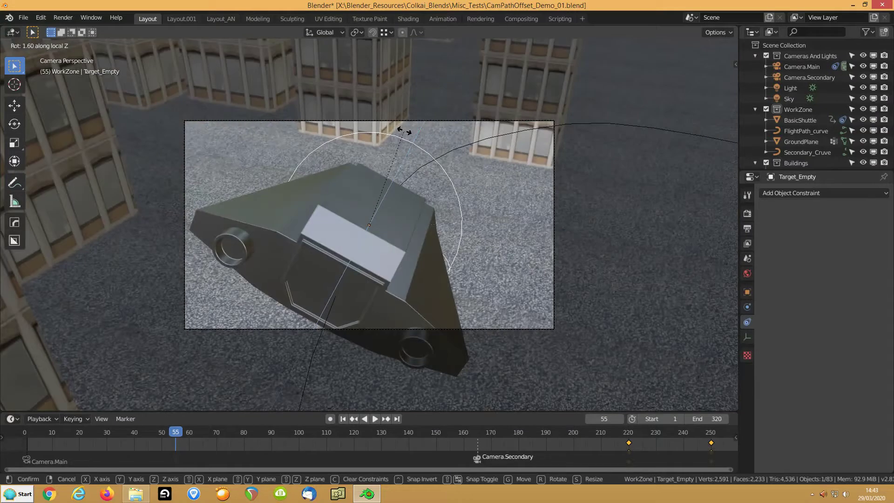
pyautogui.rightClick(405, 129)
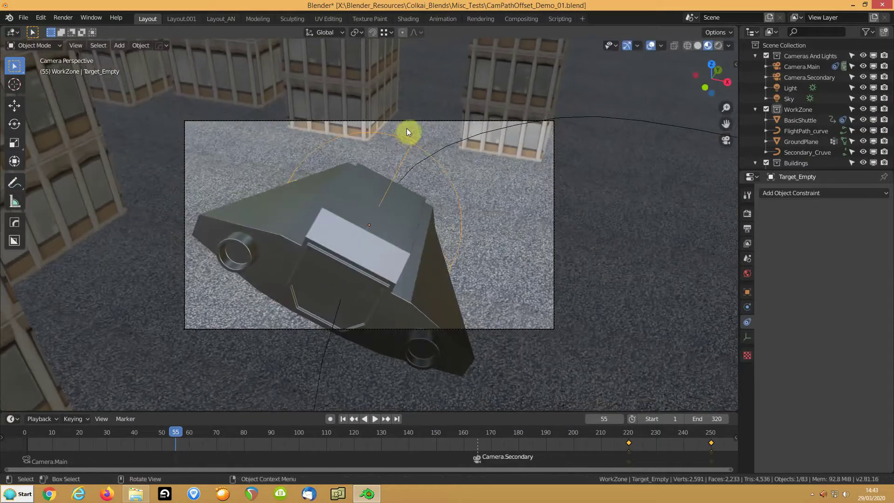
# Return to frame 1 and insert a LocRot keyframe for Target_Empty.
pyautogui.click(344, 418)
pyautogui.press('i')
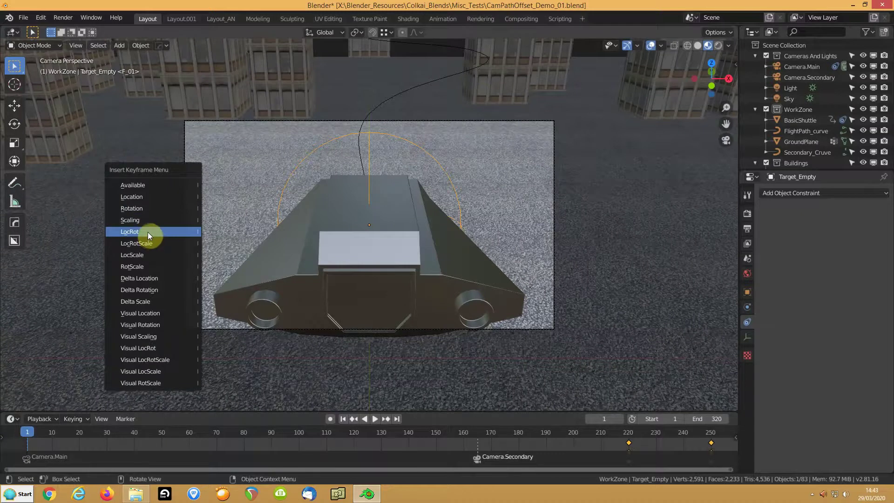
pyautogui.click(148, 234)
# At frame 17, rotate Target_Empty about -16° around its local Z axis and insert a LocRot keyframe.
pyautogui.moveTo(25, 435); pyautogui.dragTo(71, 438)
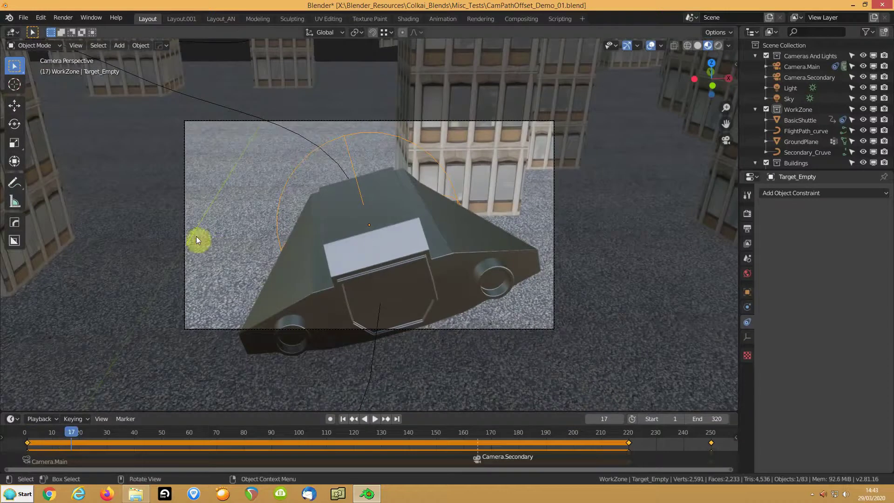
pyautogui.press('r')
pyautogui.press('z')
pyautogui.press('z')
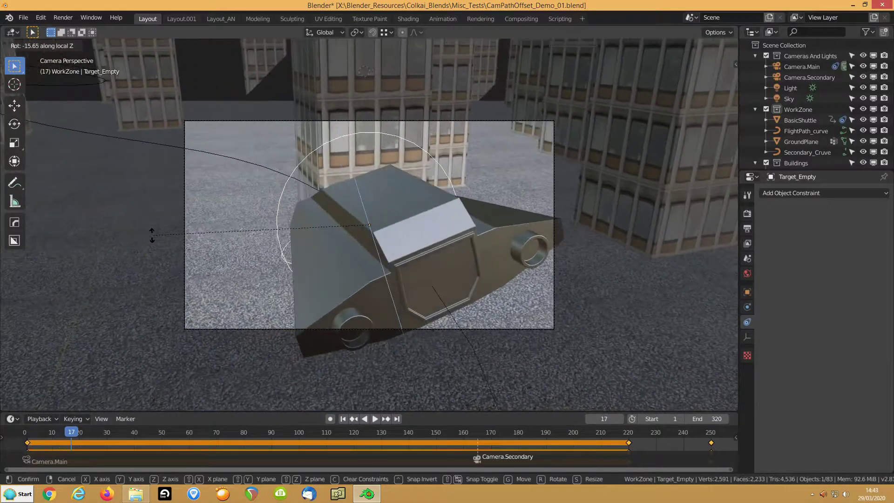
pyautogui.click(152, 235)
pyautogui.press('i')
pyautogui.click(151, 235)
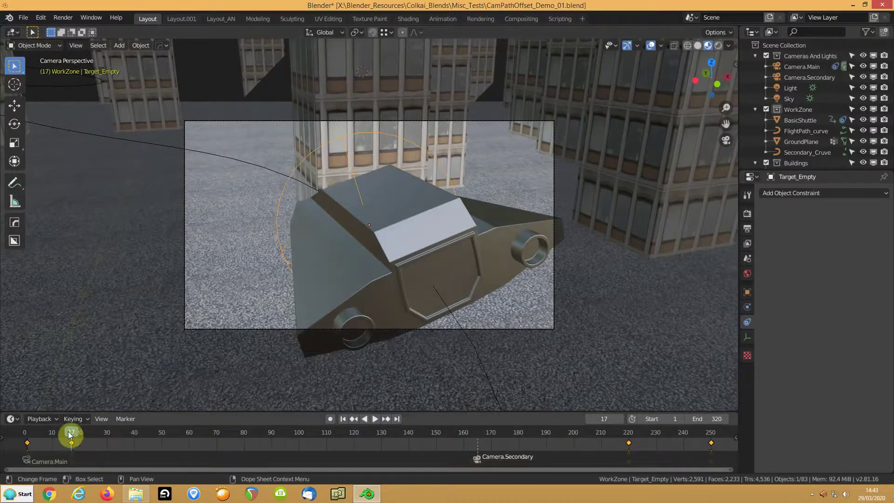
# At frame 32, rotate Target_Empty about 39.3° around its local Z axis.
pyautogui.moveTo(71, 436); pyautogui.dragTo(113, 437)
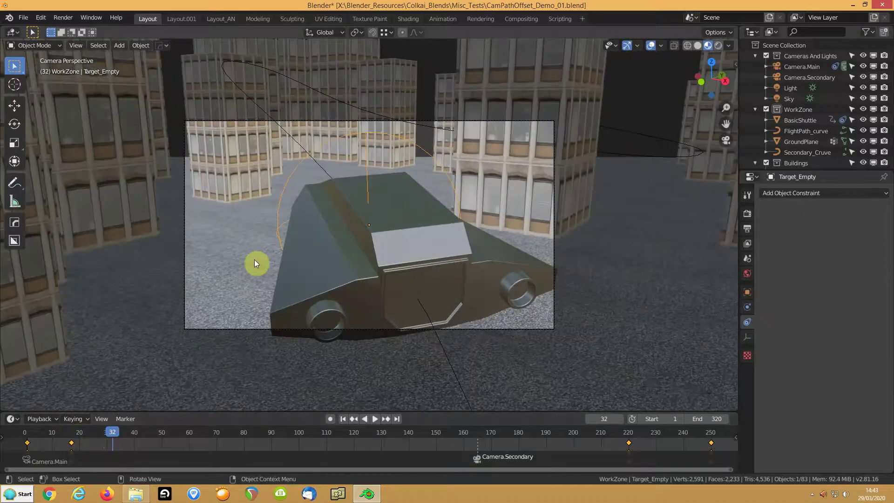
pyautogui.press('r')
pyautogui.press('z')
pyautogui.press('z')
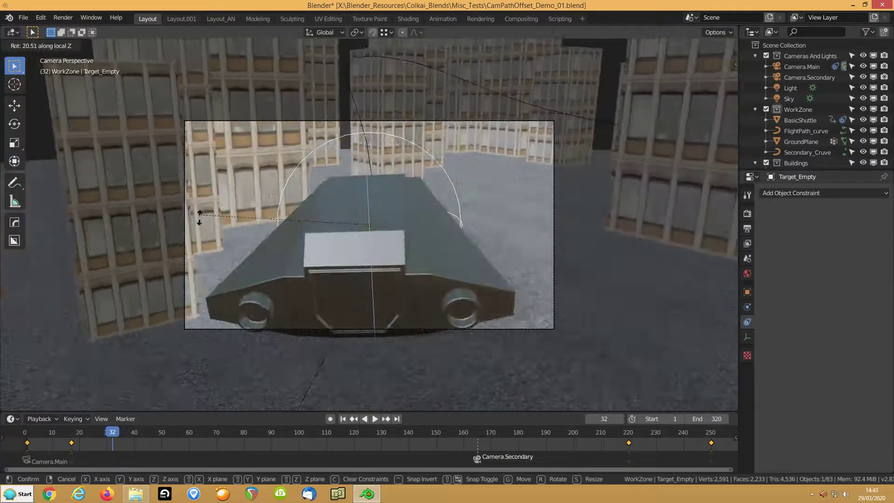
pyautogui.click(183, 280)
# Rotate Target_Empty about -14° around its local X axis and insert a LocRot keyframe at frame 32.
pyautogui.press('r')
pyautogui.press('y')
pyautogui.press('y')
pyautogui.press('x')
pyautogui.press('x')
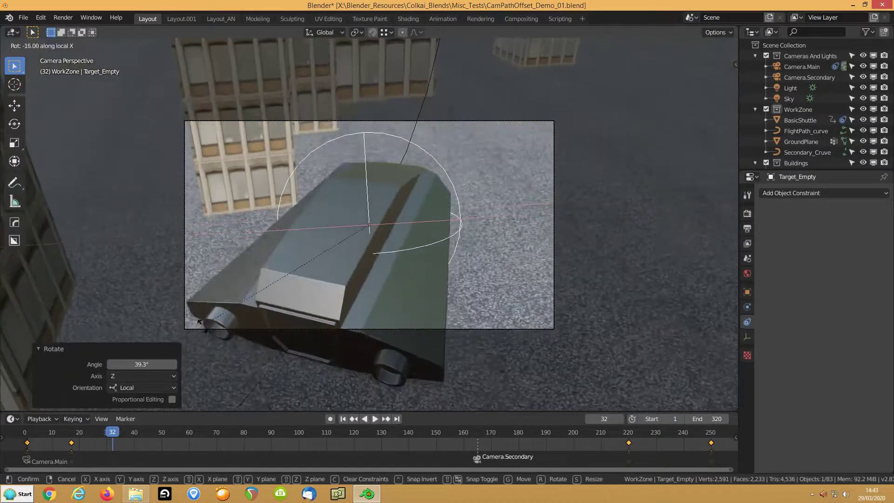
pyautogui.click(202, 318)
pyautogui.press('i')
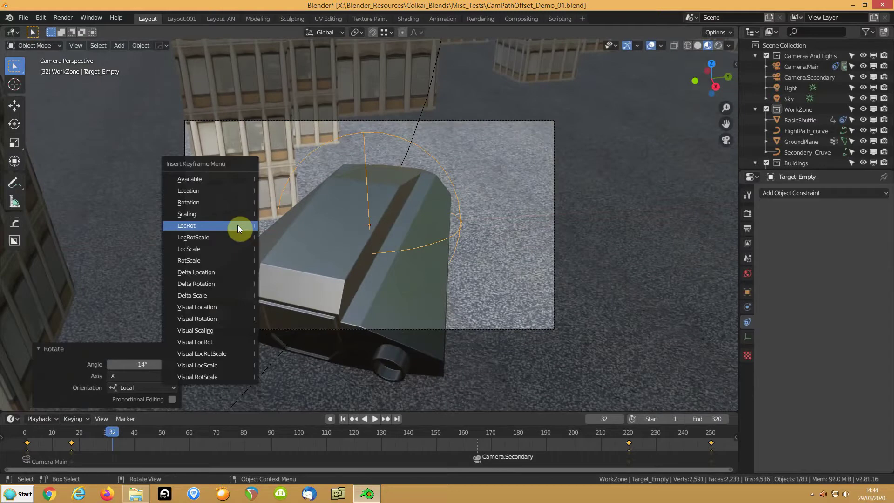
pyautogui.click(239, 226)
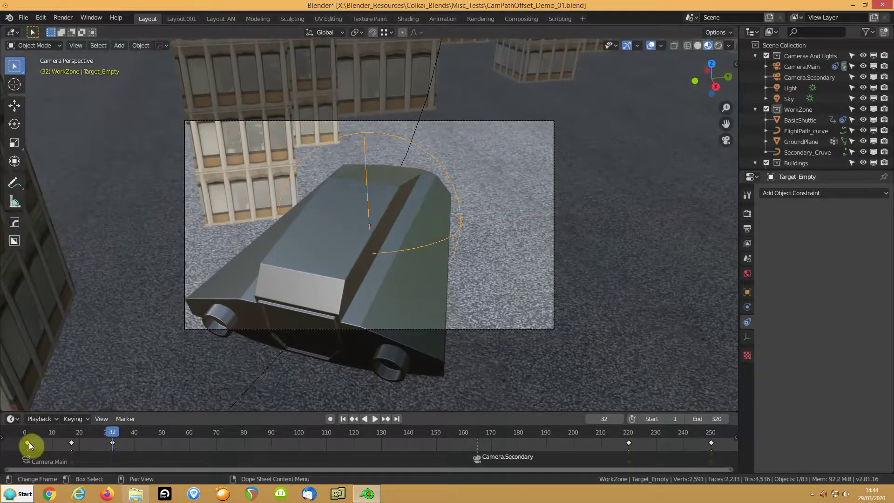
# Copy Target_Empty's frame 1 keyframe and paste it at frame 39.
pyautogui.hotkey('ctrl', 'c')
pyautogui.moveTo(112, 434); pyautogui.dragTo(483, 384)
pyautogui.hotkey('ctrl', 'v')
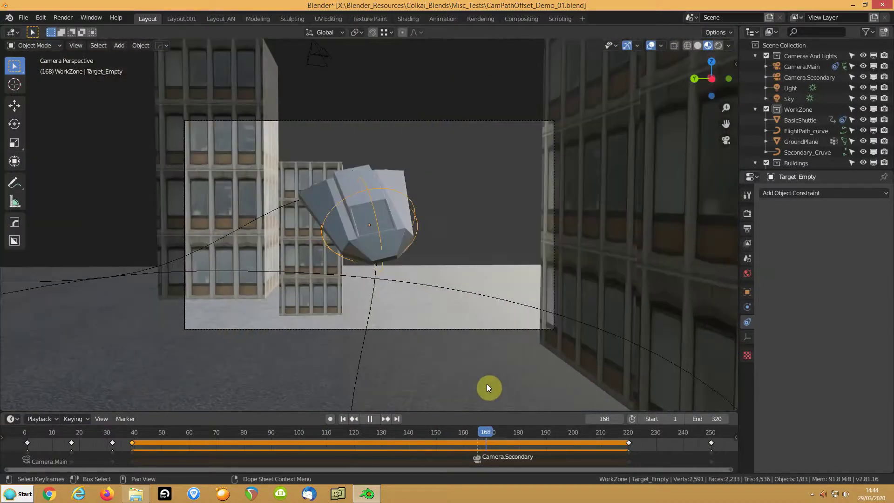
# At frame 168, move Target_Empty about -2.46 m along its local Y axis and insert a LocRot keyframe.
pyautogui.moveTo(487, 384)
pyautogui.mouseDown()
pyautogui.moveTo(496, 387)
pyautogui.moveTo(472, 381)
pyautogui.moveTo(479, 381)
pyautogui.mouseUp()
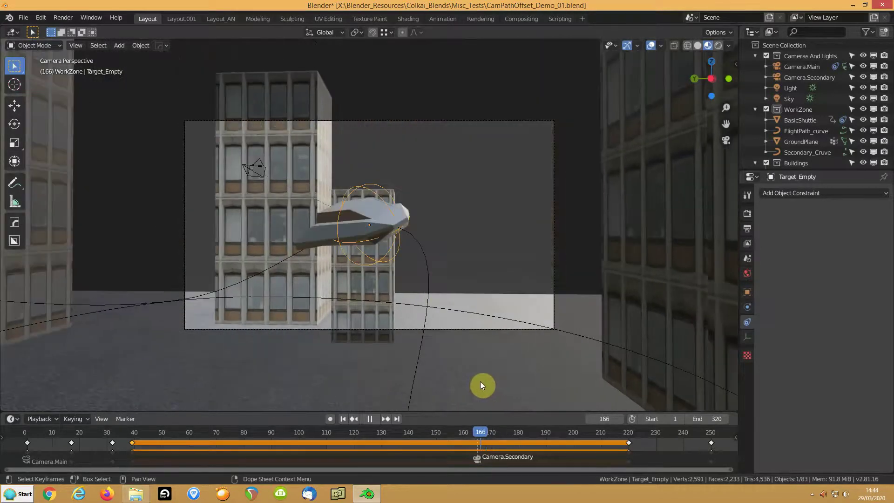
pyautogui.press('space')
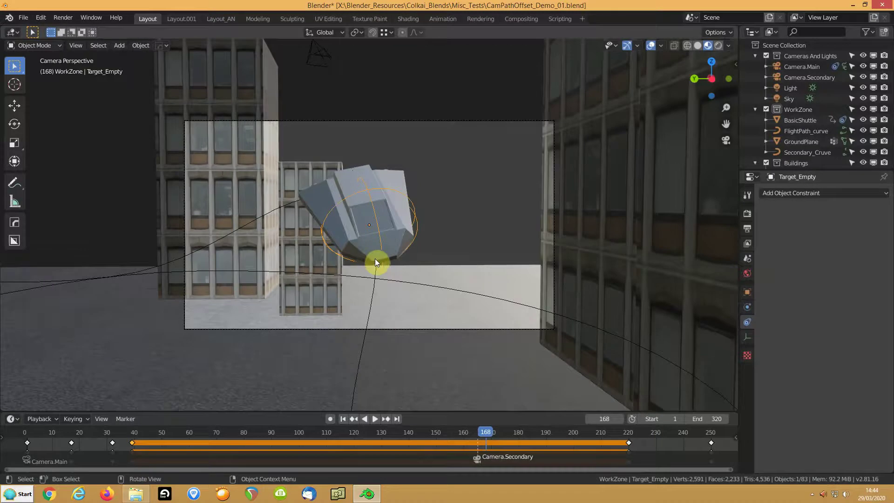
pyautogui.press('g')
pyautogui.press('y')
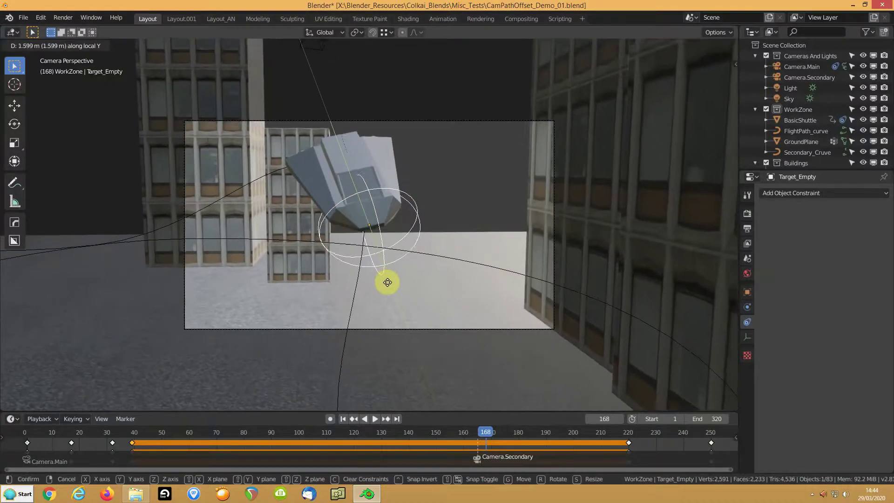
pyautogui.click(371, 224)
pyautogui.press('i')
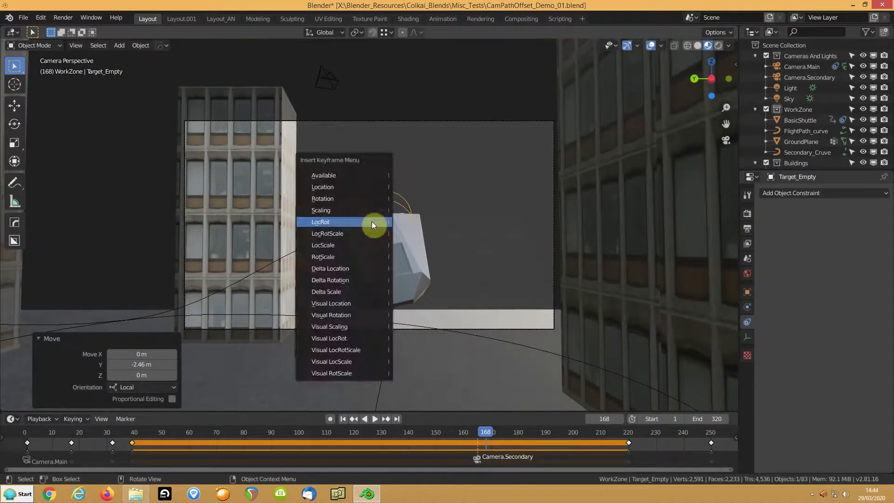
pyautogui.click(372, 221)
# At frame 173, move Target_Empty about 3.88 m along its local Y axis and insert a LocRot keyframe.
pyautogui.press('space')
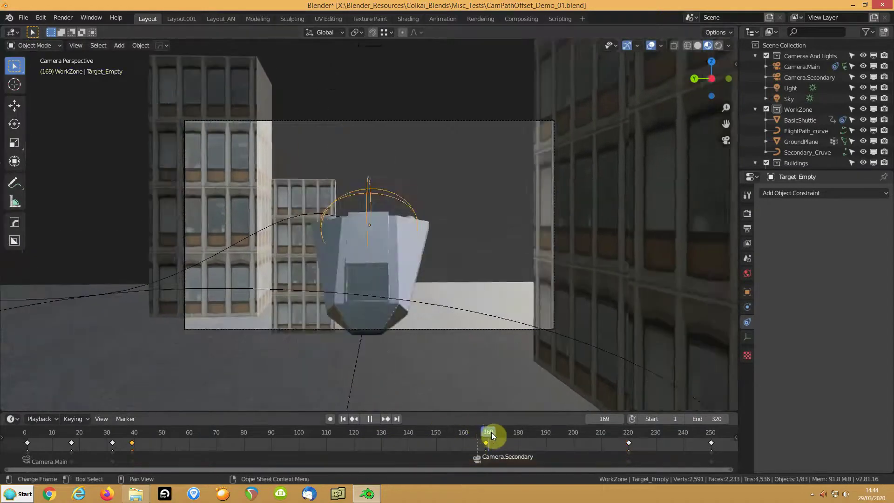
pyautogui.press('space')
pyautogui.press('g')
pyautogui.press('y')
pyautogui.press('y')
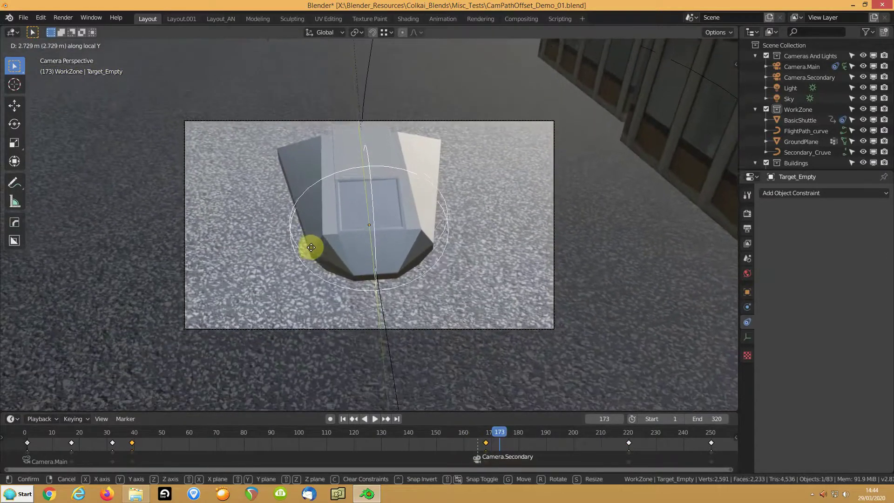
pyautogui.click(316, 278)
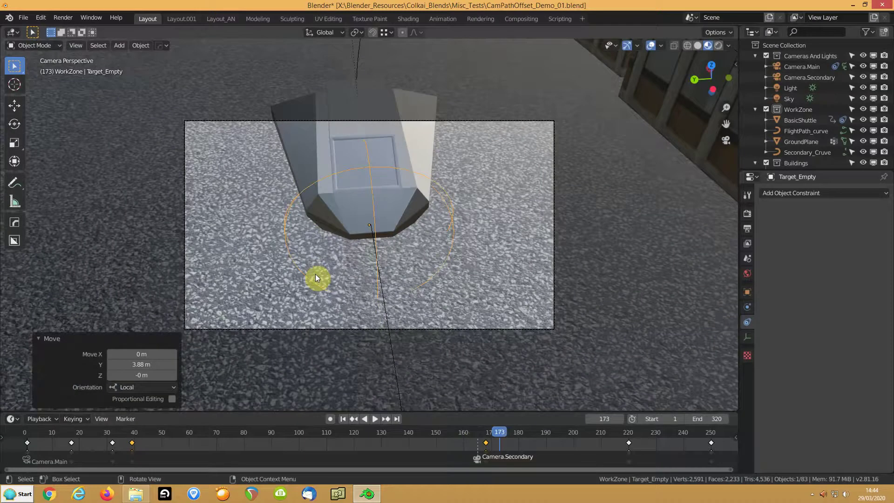
pyautogui.press('i')
pyautogui.click(317, 277)
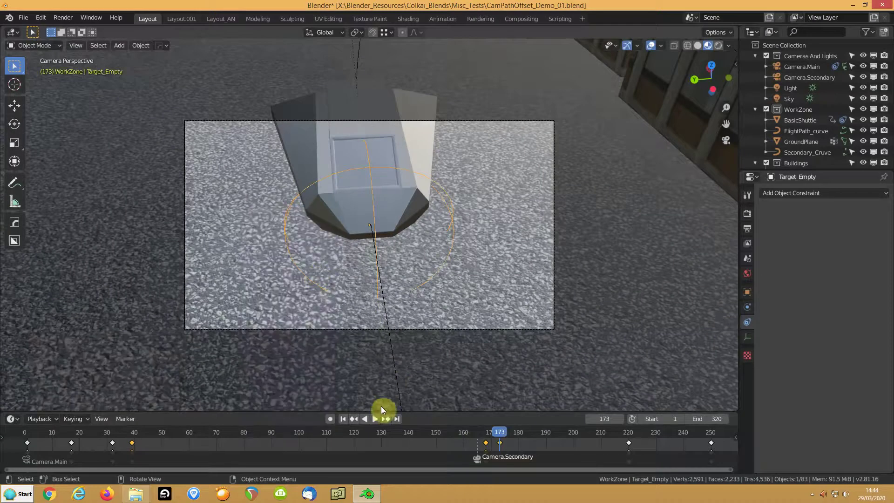
# Copy Target_Empty's frame 168 keyframe, paste it at frame 176, and advance to frame 181.
pyautogui.click(486, 442)
pyautogui.hotkey('ctrl', 'c')
pyautogui.moveTo(500, 434); pyautogui.dragTo(522, 450)
pyautogui.hotkey('ctrl', 'v')
pyautogui.press('space')
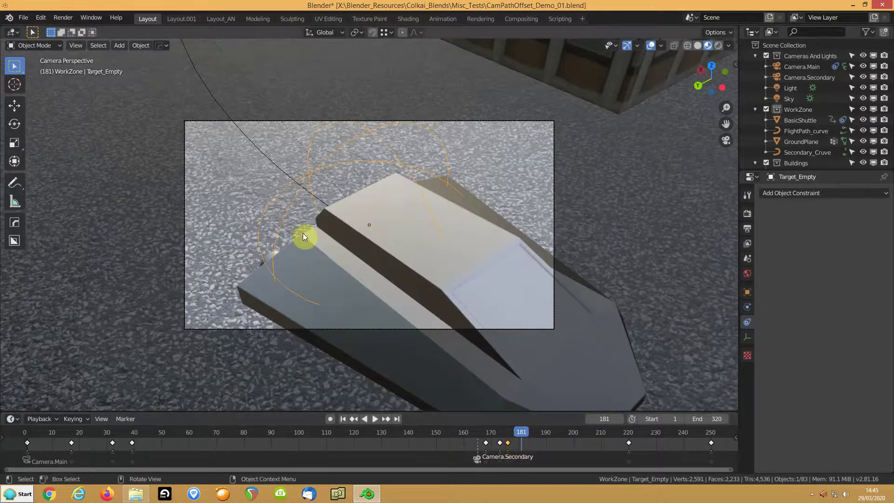
# Move Target_Empty in the positive direction along its local Y axis and insert a LocRot keyframe at frame 181.
pyautogui.press('g')
pyautogui.press('y')
pyautogui.press('y')
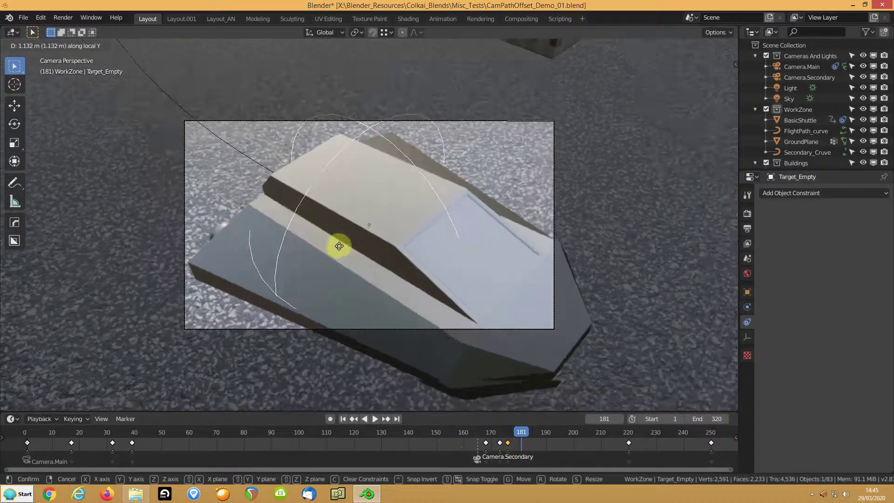
pyautogui.click(356, 250)
pyautogui.press('i')
pyautogui.click(356, 250)
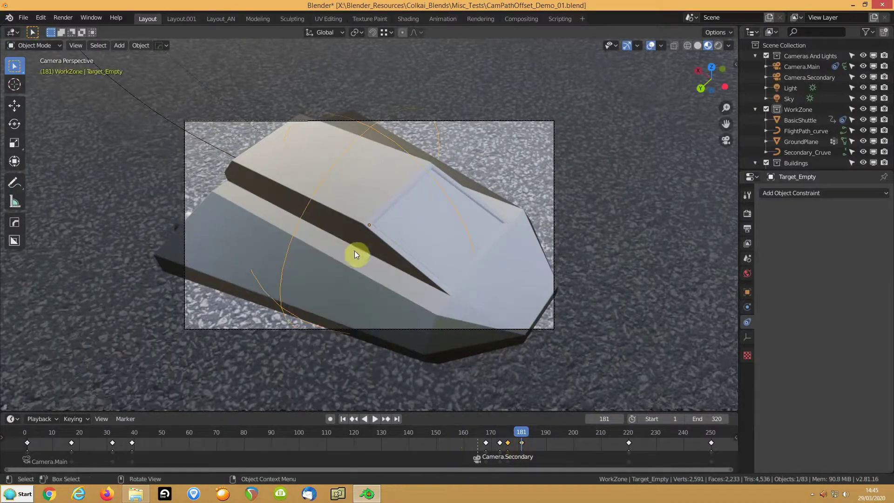
# Select Target_Empty's keyframes from frame 168 onward and try scaling their timing about the playhead at frame 168.
pyautogui.moveTo(519, 435); pyautogui.dragTo(495, 436)
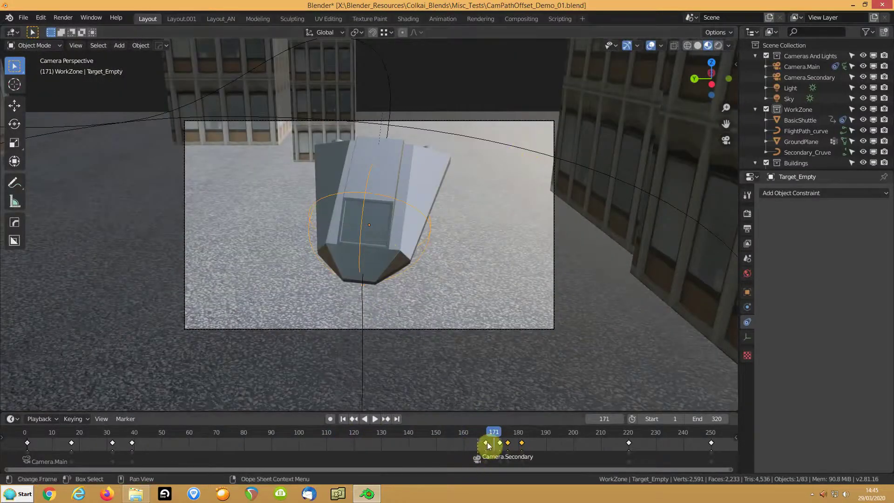
pyautogui.moveTo(713, 441); pyautogui.dragTo(483, 448)
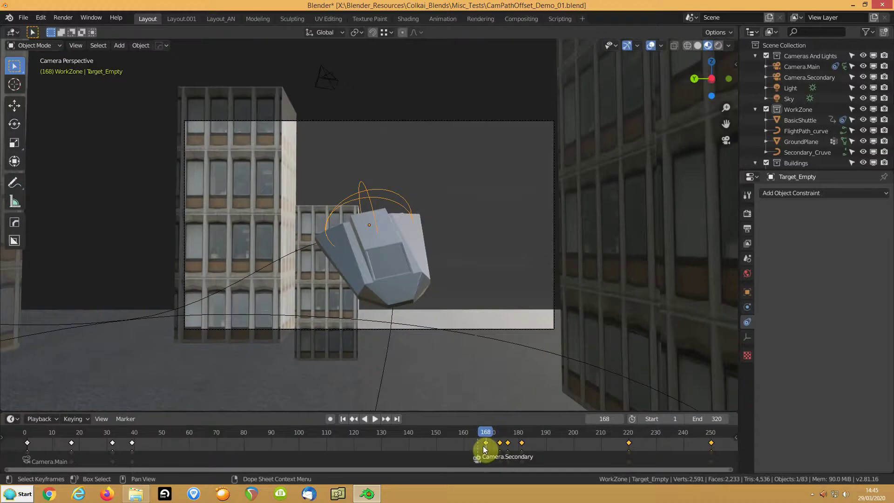
pyautogui.press('s')
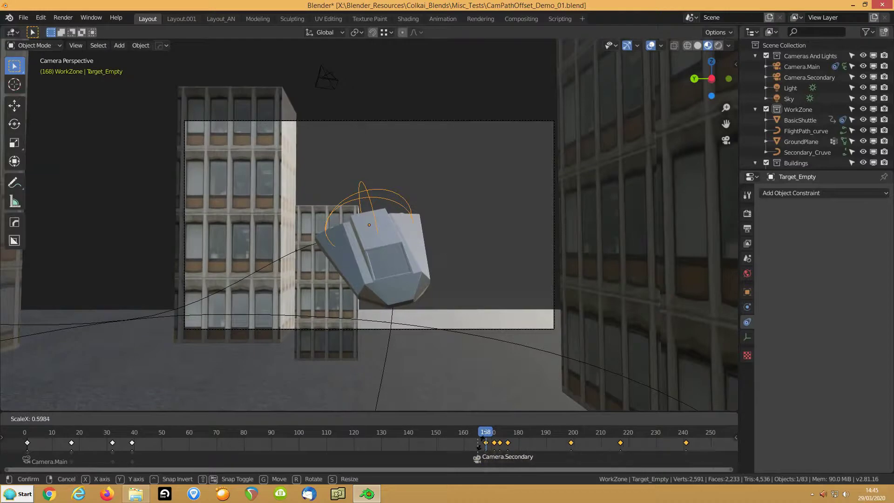
pyautogui.click(482, 444)
# Move the playhead to frame 181 and try scaling the selected keyframes' timing about it.
pyautogui.moveTo(485, 433); pyautogui.dragTo(522, 438)
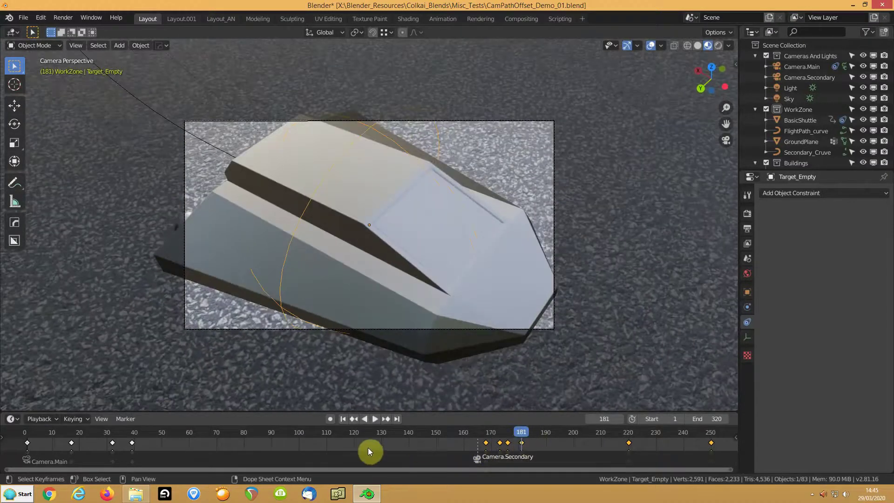
pyautogui.press('s')
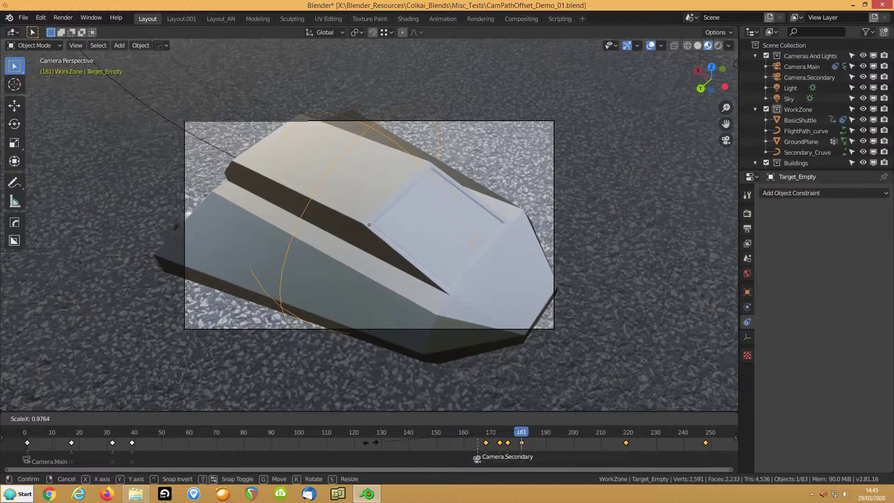
pyautogui.rightClick(371, 443)
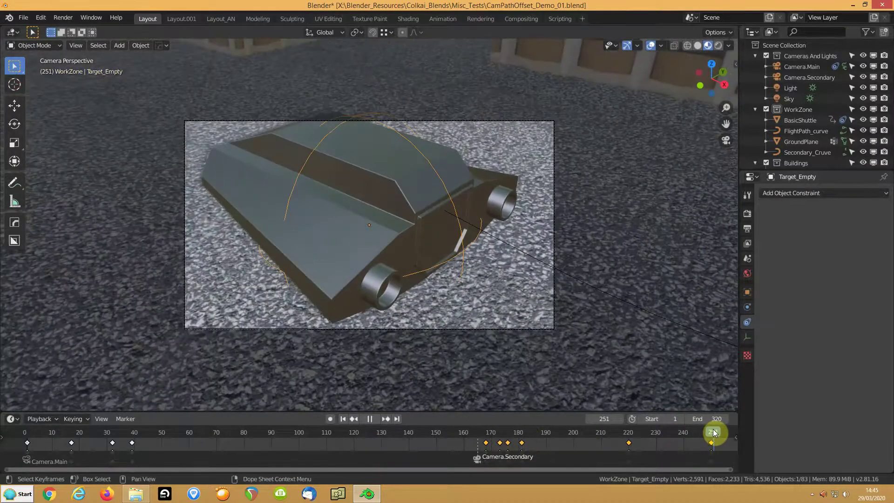
# Move the playhead to frame 250 and try scaling the selected keyframes' timing about it.
pyautogui.click(709, 433)
pyautogui.press('space')
pyautogui.click(301, 446)
pyautogui.press('s')
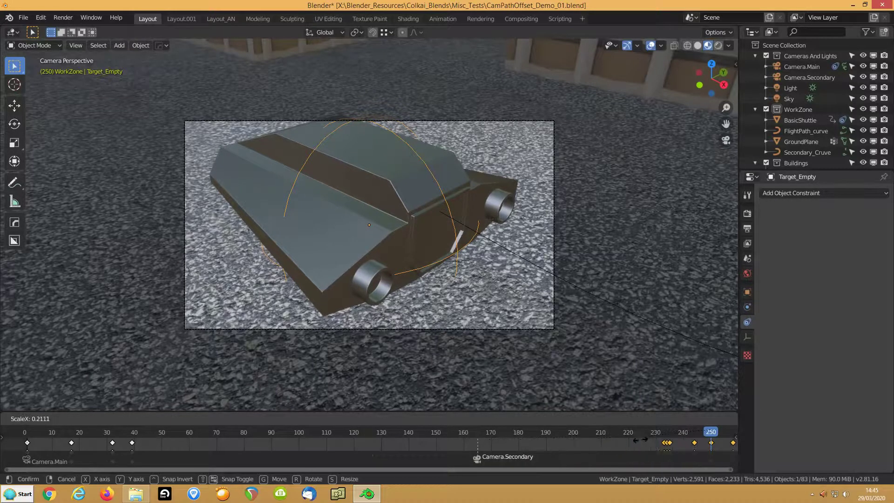
pyautogui.click(545, 442)
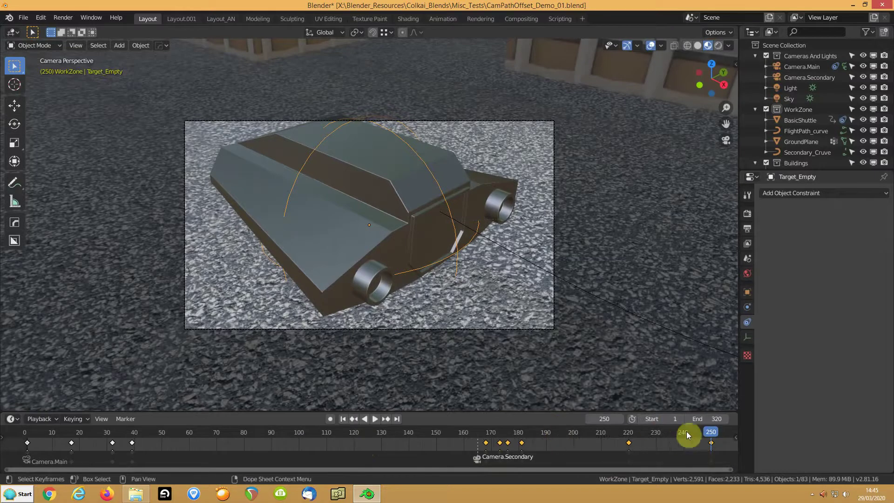
# Return the playhead to frame 168 and try compressing the selected keyframes toward that frame.
pyautogui.moveTo(711, 435); pyautogui.dragTo(486, 435)
pyautogui.press('s')
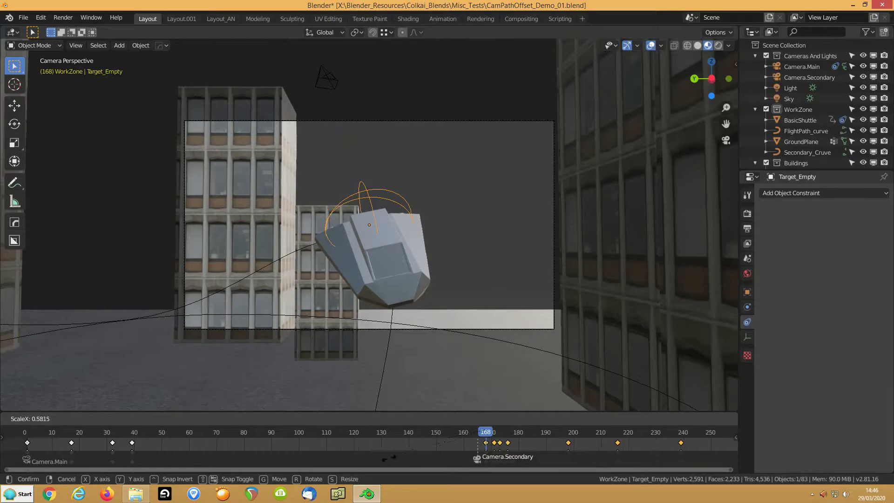
pyautogui.rightClick(399, 459)
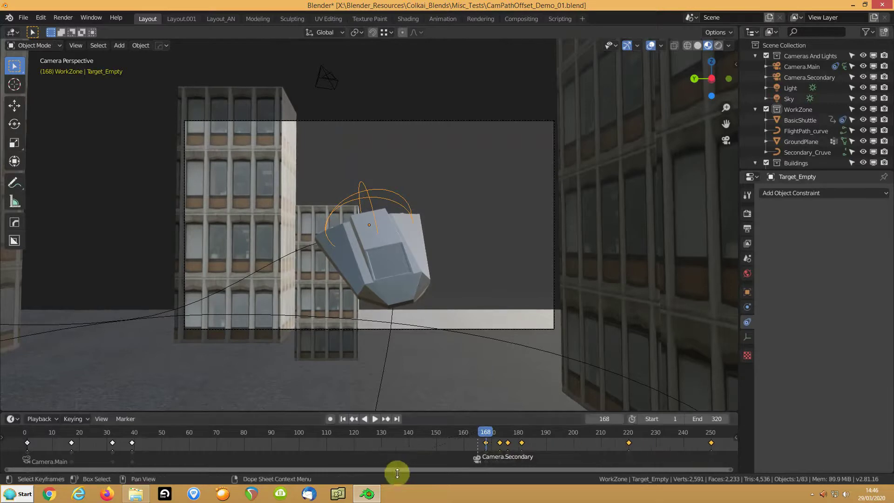
# Move the playhead to frame 290 and try compressing the selected keyframes' timing toward it.
pyautogui.moveTo(373, 470); pyautogui.dragTo(521, 470)
pyautogui.moveTo(342, 432); pyautogui.dragTo(674, 436)
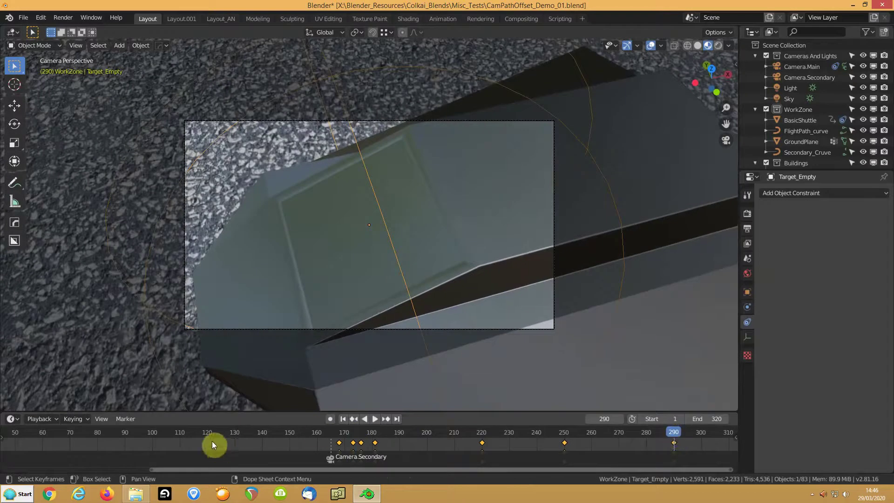
pyautogui.press('s')
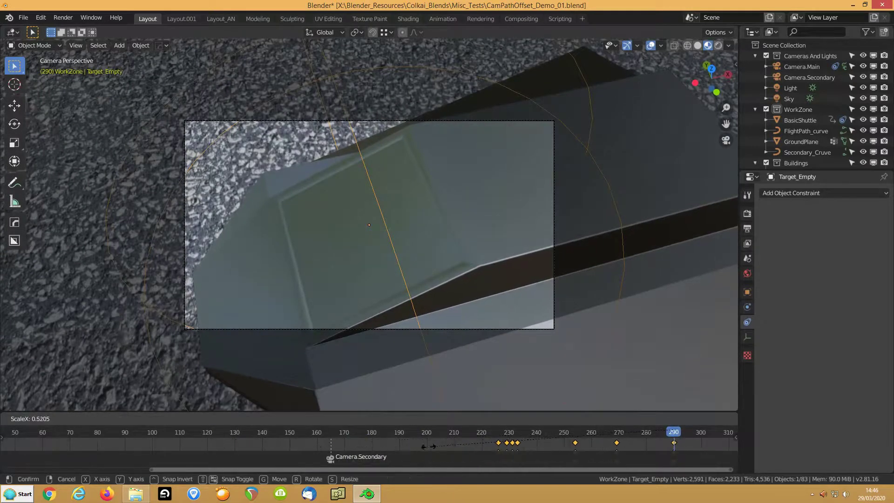
pyautogui.rightClick(453, 445)
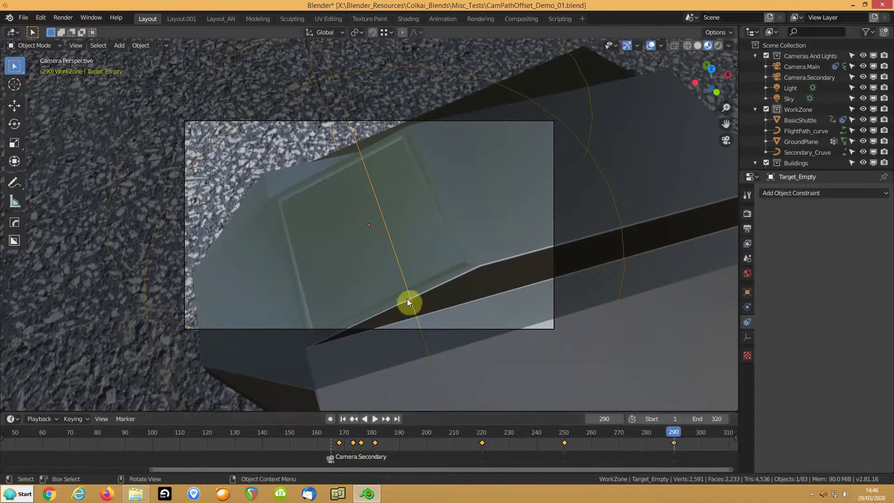
# Return the animation to frame 1 while keeping the camera view active.
pyautogui.moveTo(405, 294); pyautogui.dragTo(354, 287, button='middle')
pyautogui.press('KP_0')
pyautogui.scroll(5, 354, 286)
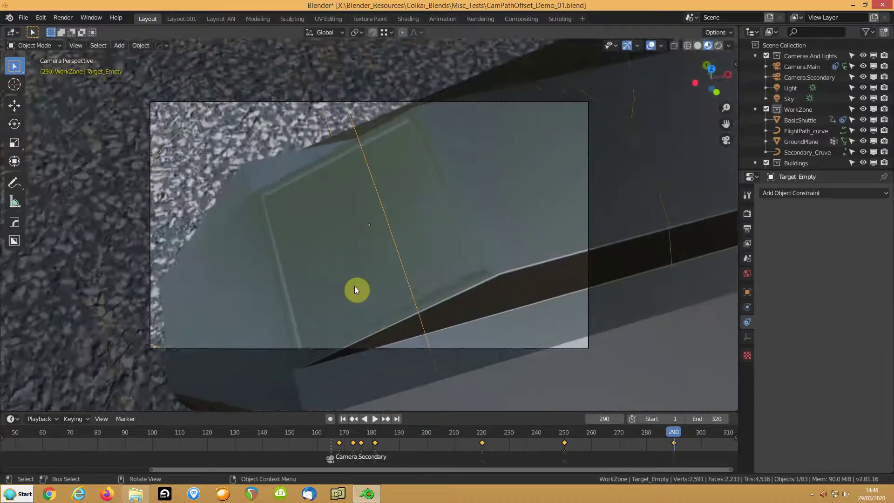
pyautogui.scroll(-2, 353, 286)
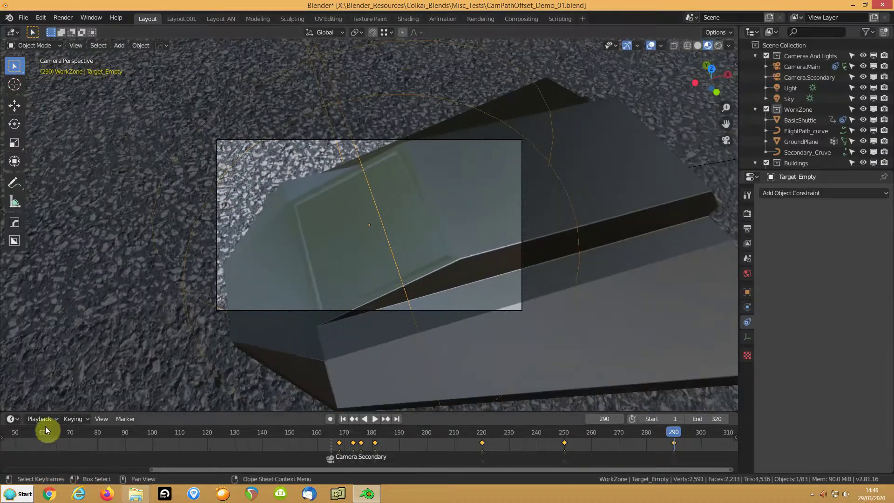
pyautogui.click(343, 419)
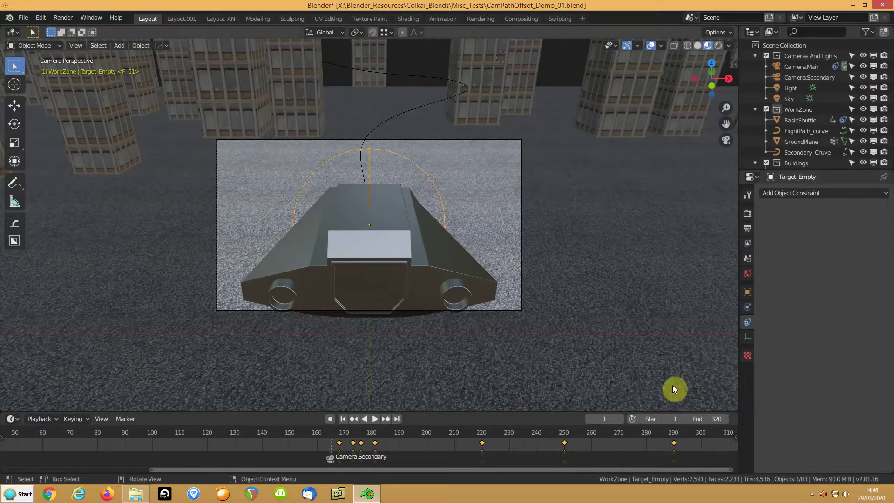
pyautogui.click(23, 18)
pyautogui.click(812, 494)
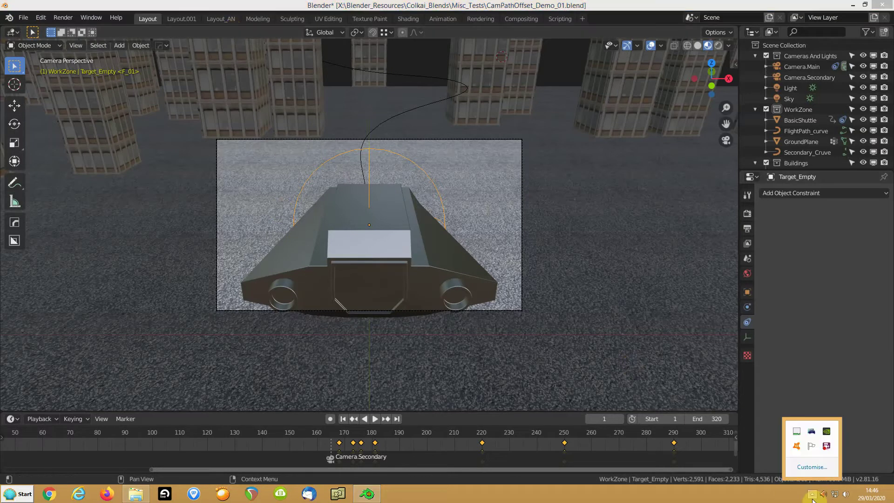
pyautogui.rightClick(826, 448)
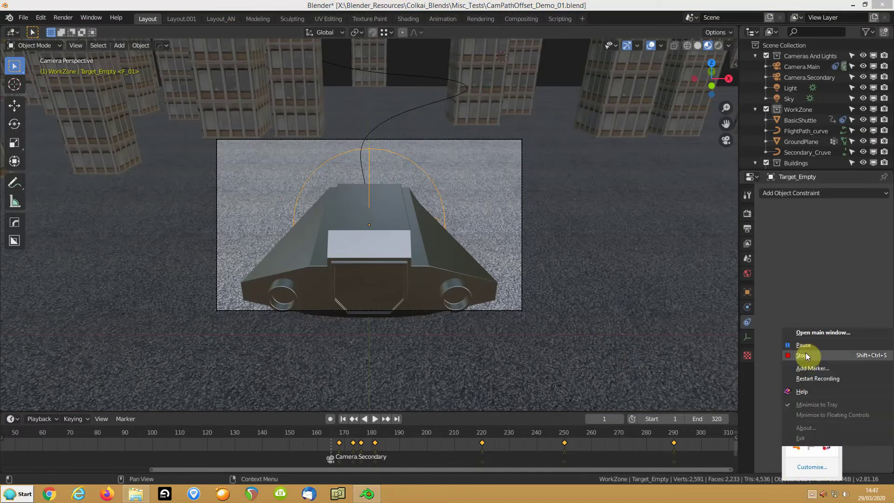